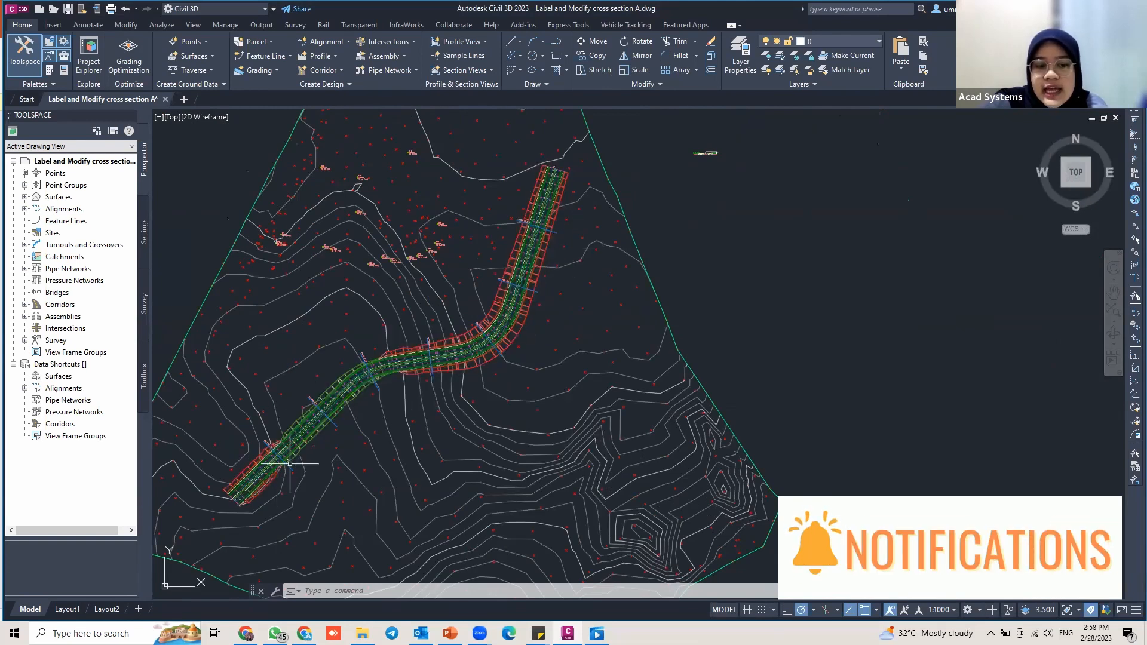
# Step: Start creating multiple section views for Alignment - A with SL Collection - 1, automatic station range and the Road Section style
pyautogui.scroll(2, 294, 468)
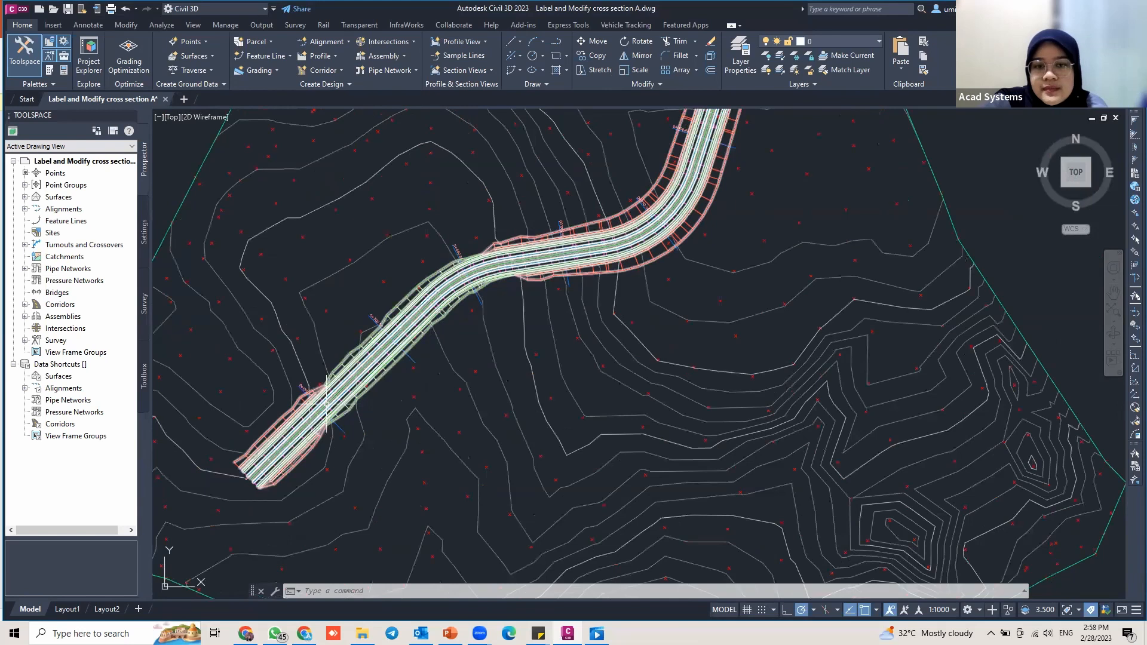
pyautogui.scroll(-3, 326, 404)
pyautogui.scroll(4, 460, 249)
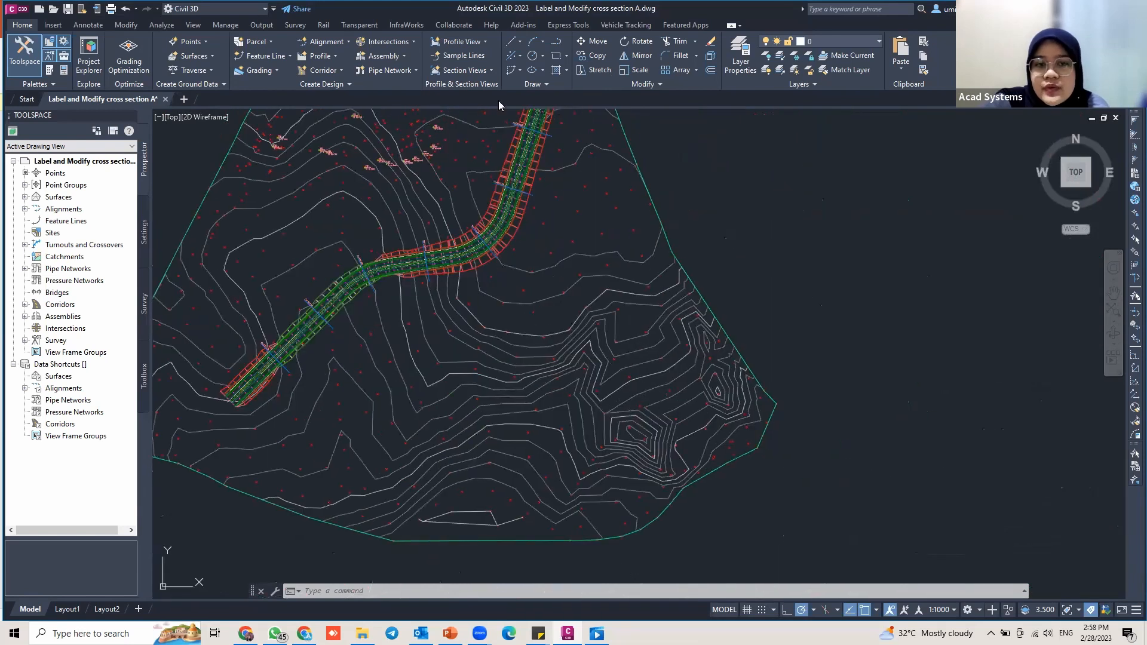
pyautogui.click(455, 71)
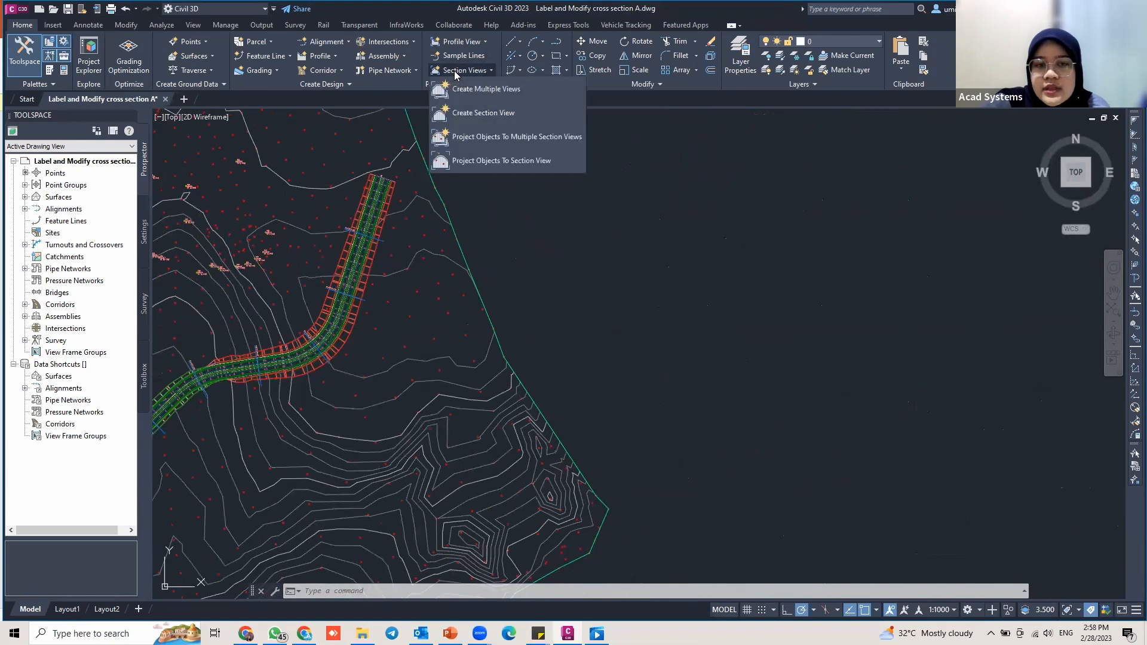
pyautogui.click(489, 98)
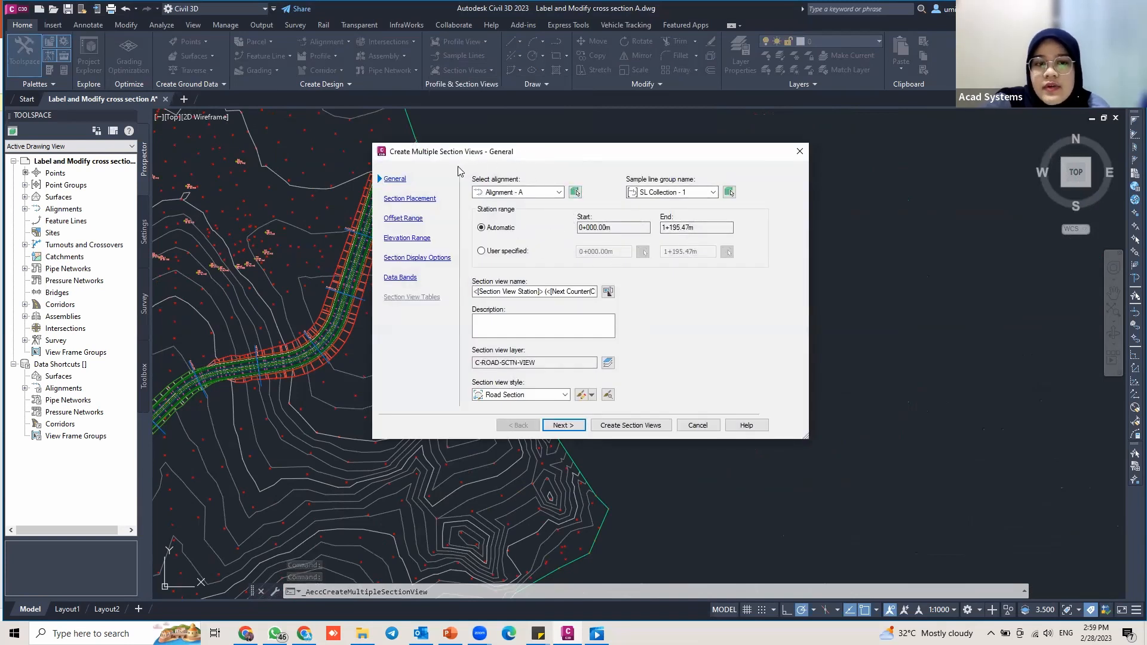
pyautogui.click(536, 194)
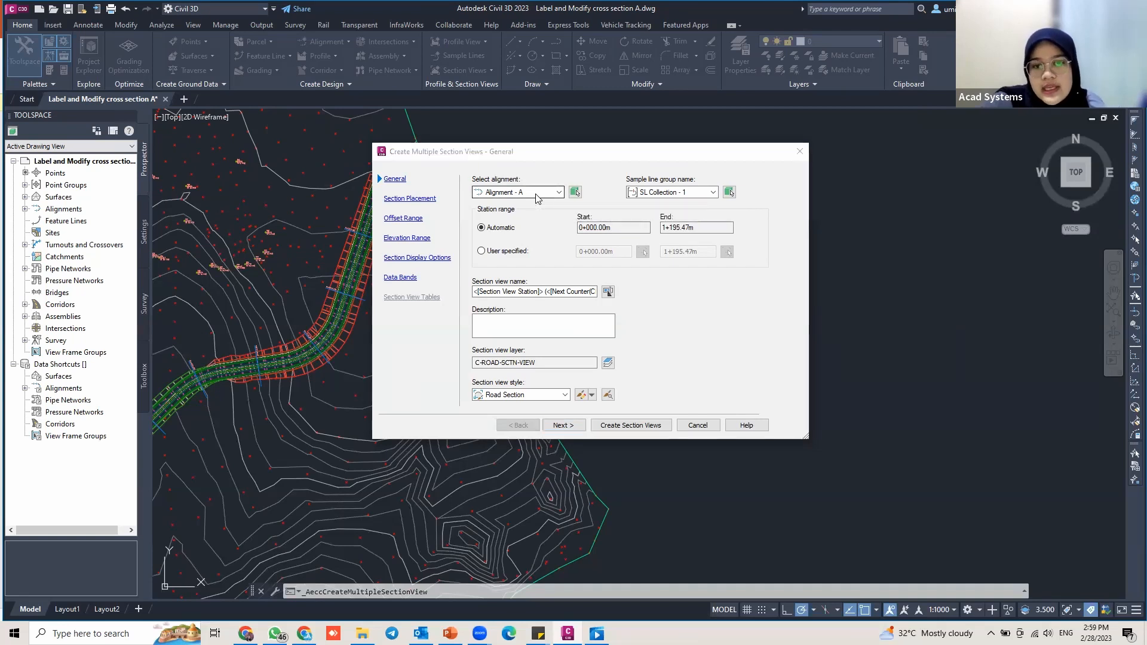
pyautogui.click(536, 194)
pyautogui.moveTo(531, 158); pyautogui.dragTo(601, 148)
pyautogui.click(608, 186)
pyautogui.click(608, 186)
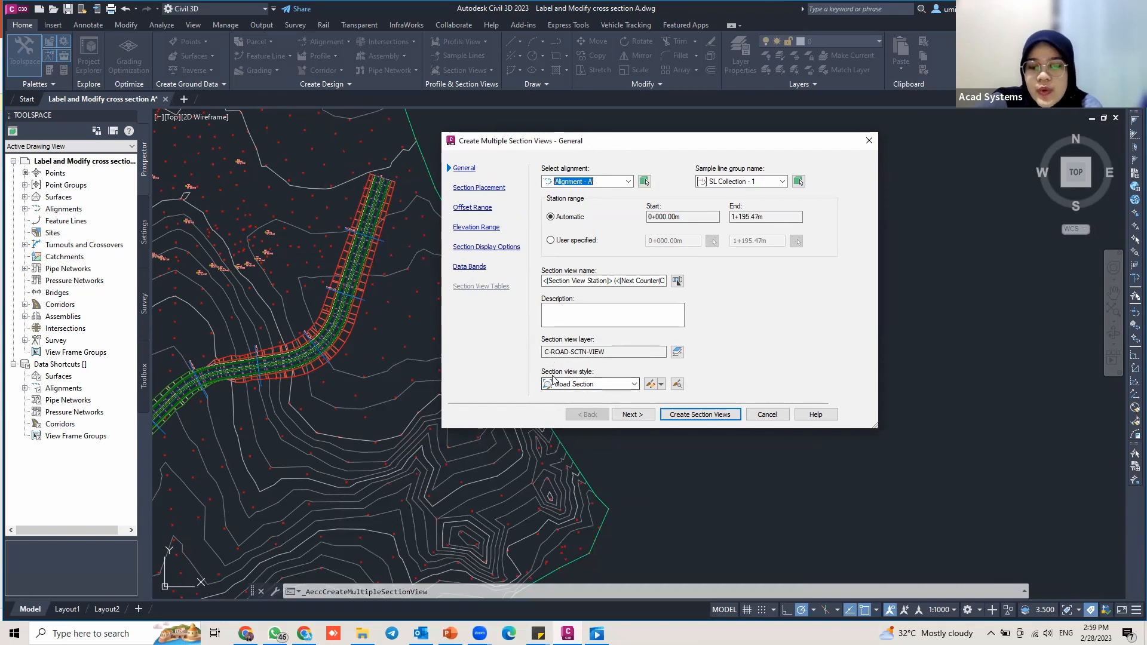
pyautogui.click(633, 89)
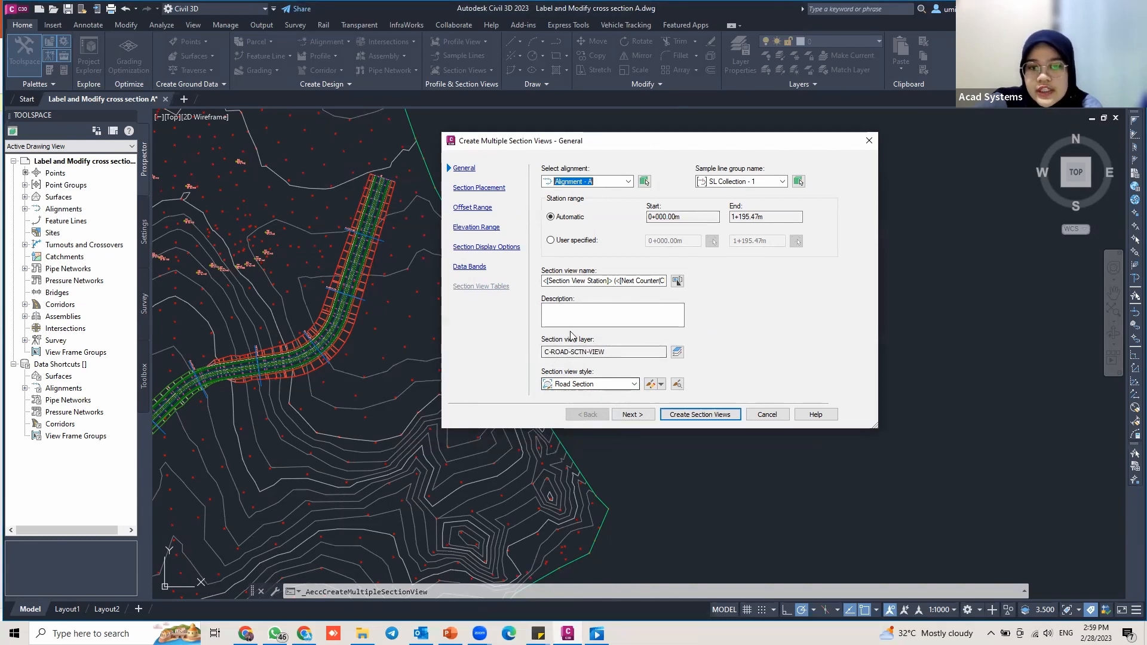
pyautogui.click(634, 414)
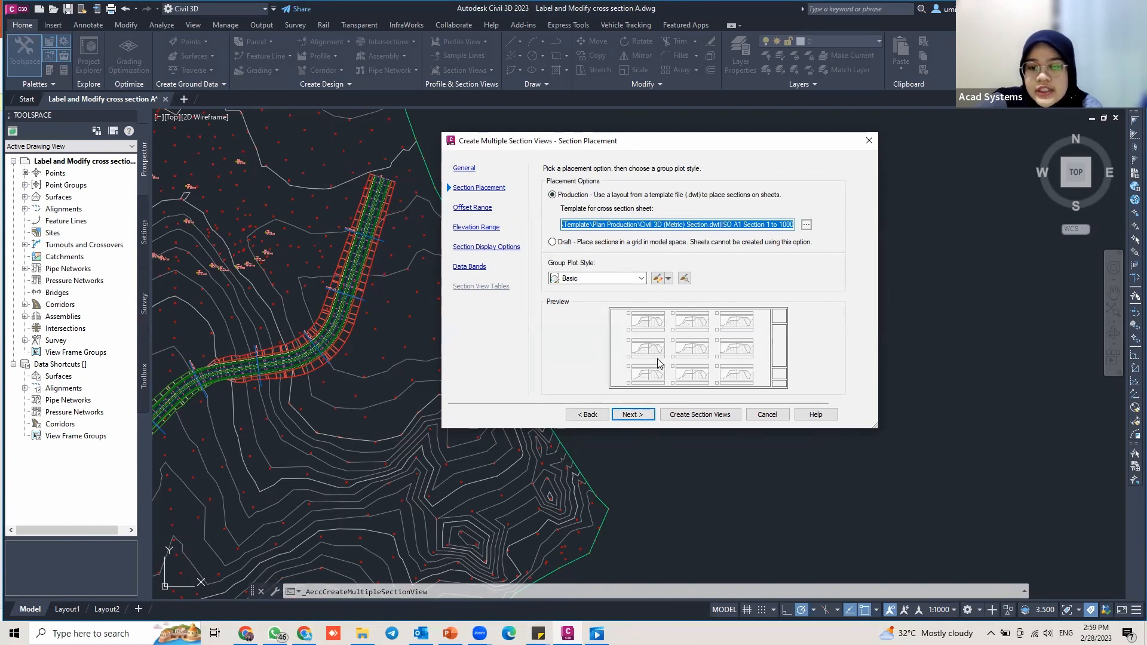
# Step: Accept production placement with the ISO A1 Section 1 to 1000 template, automatic offset and elevation ranges, and the default section display options
pyautogui.click(634, 417)
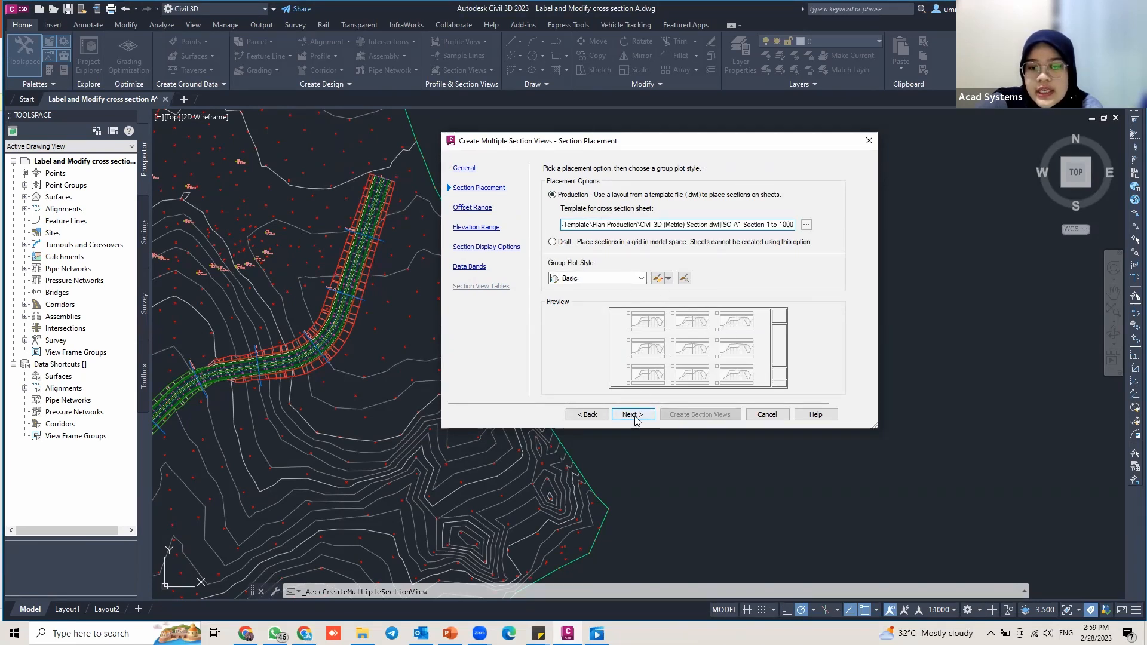
pyautogui.click(636, 417)
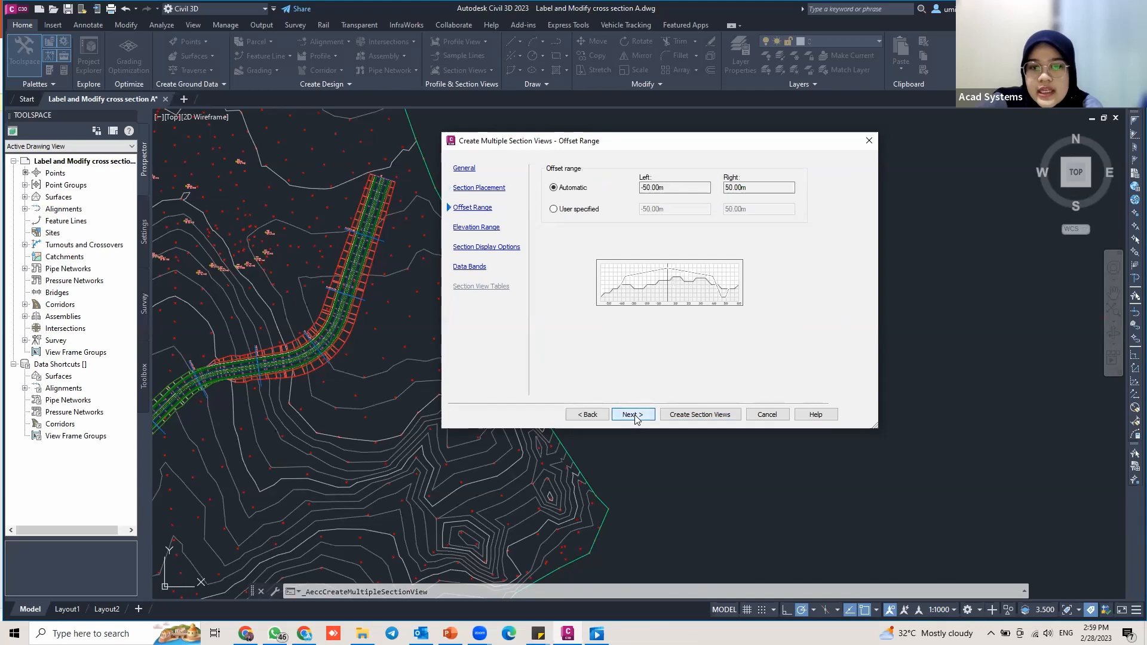
pyautogui.click(636, 418)
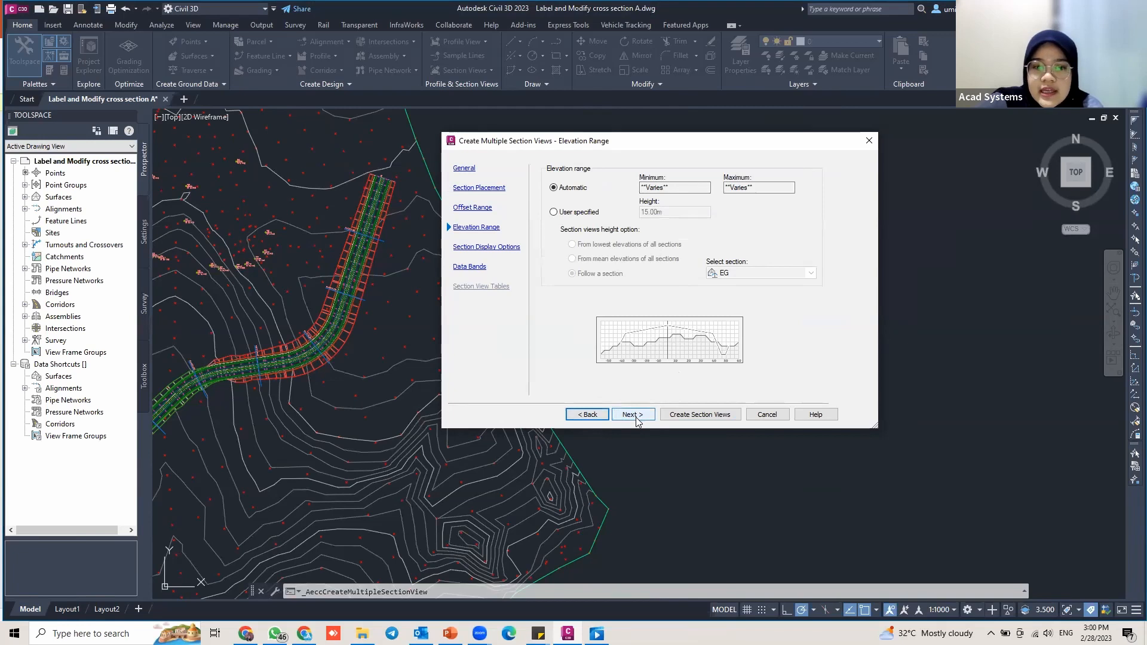
pyautogui.click(632, 415)
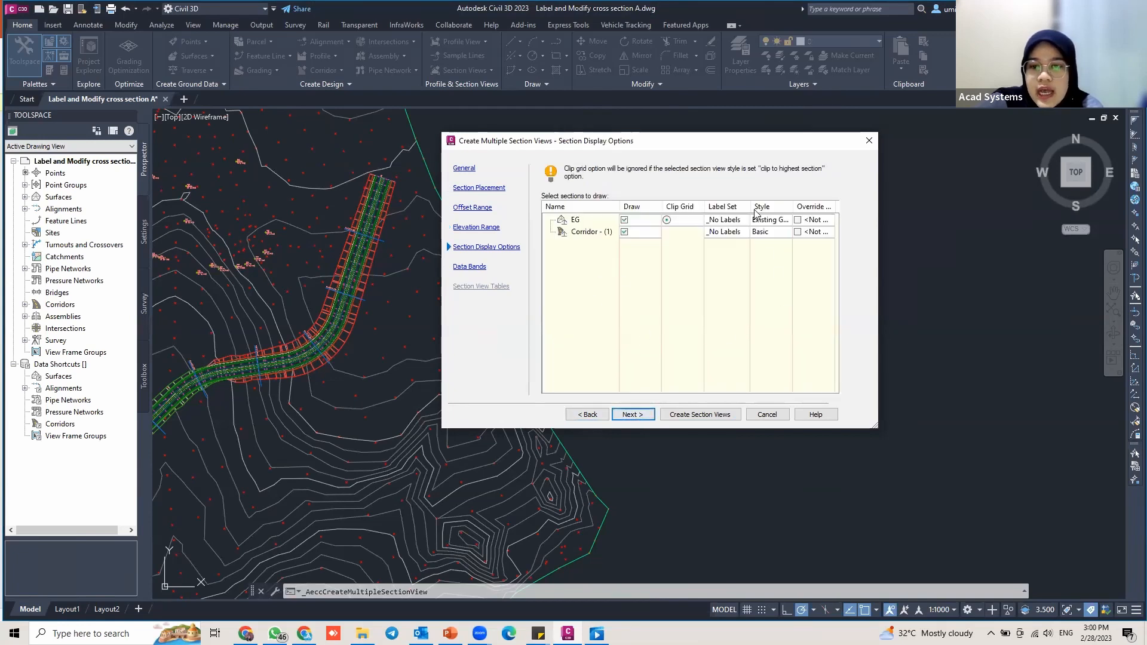
pyautogui.click(683, 234)
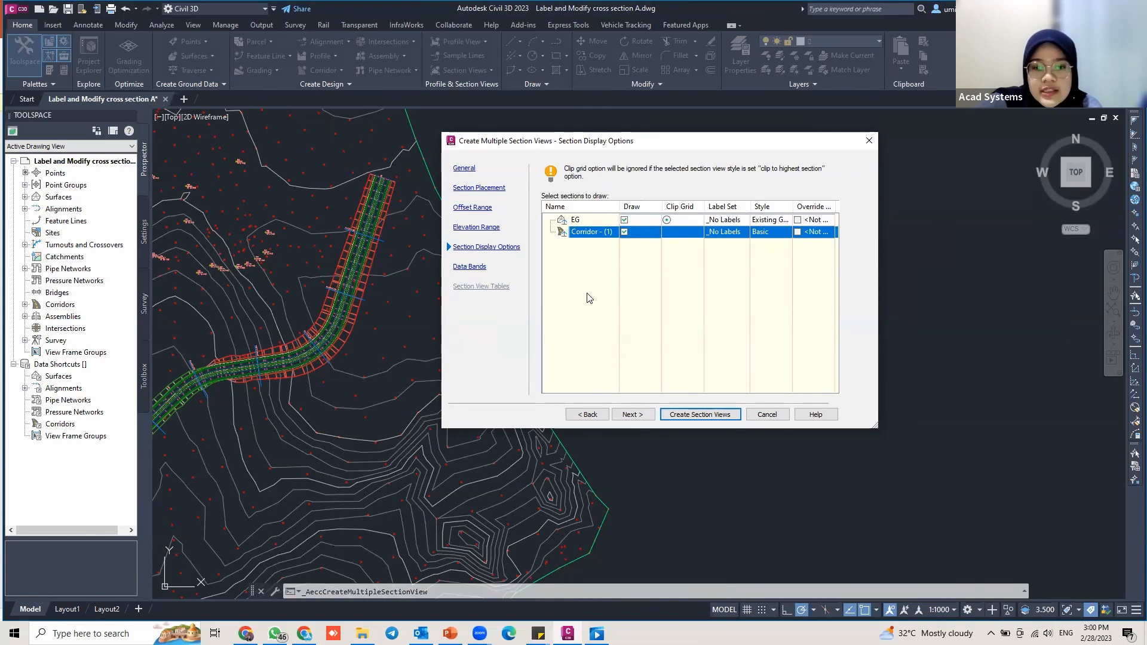
pyautogui.click(646, 414)
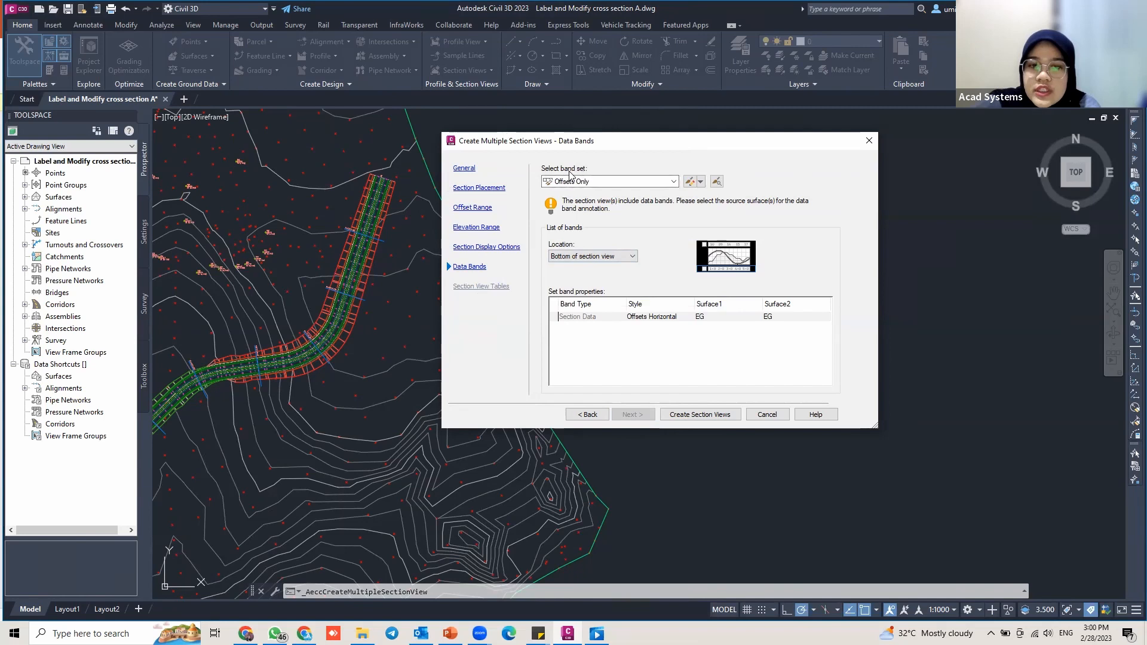
# Step: Set the section views' data band set to Major Stations Offset and Elevations
pyautogui.click(625, 184)
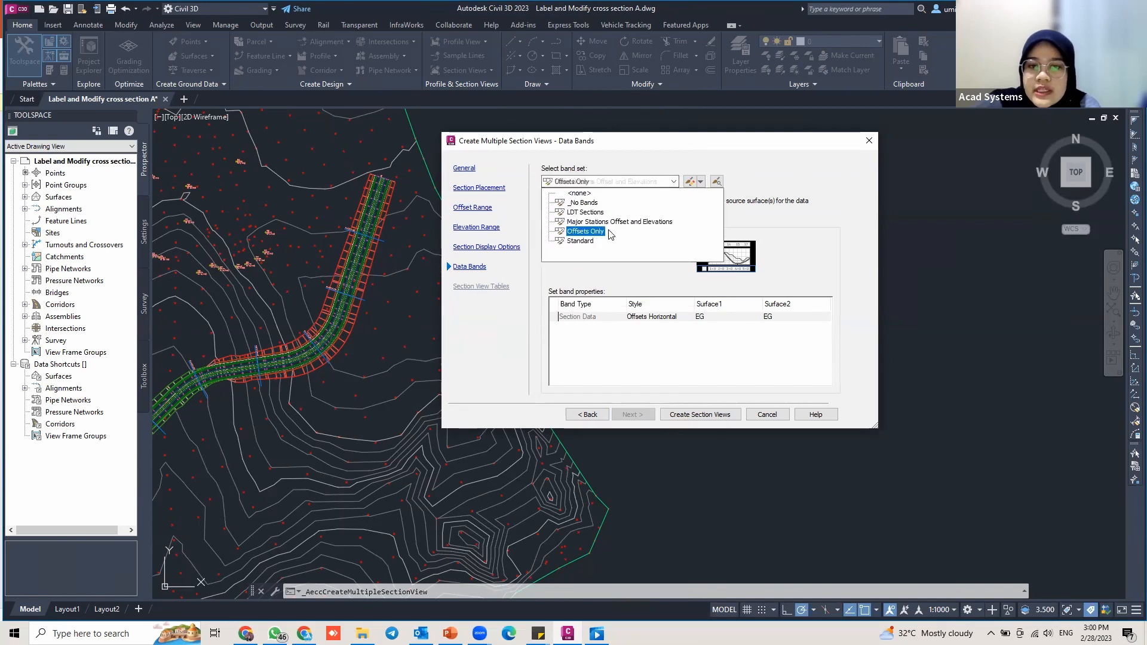
pyautogui.click(609, 225)
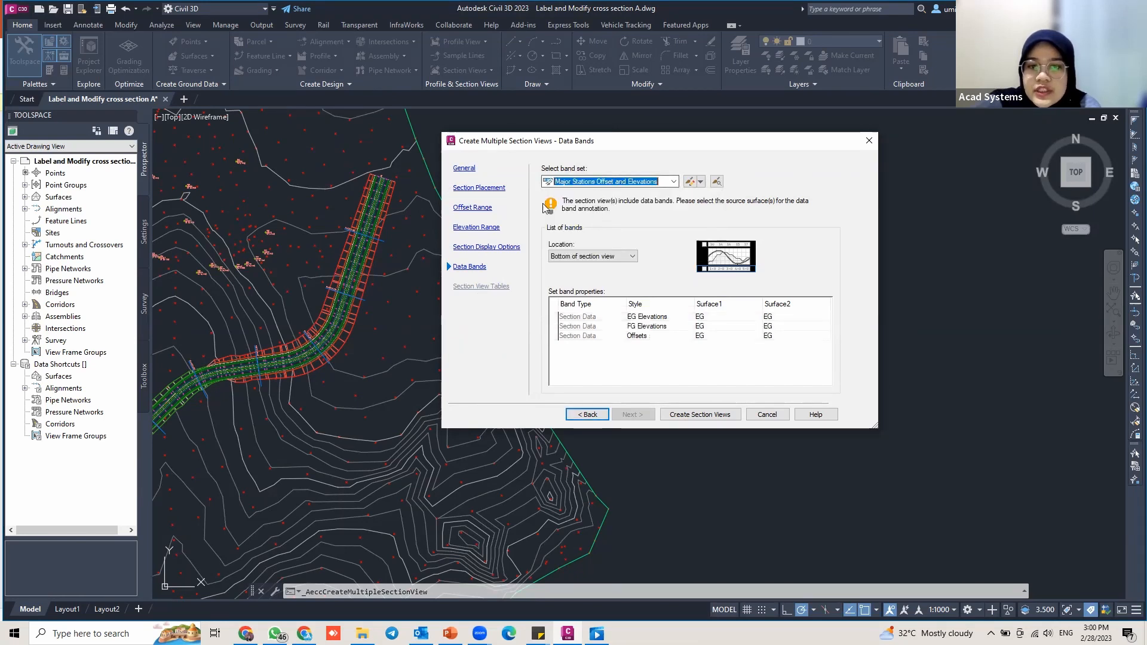
pyautogui.click(656, 181)
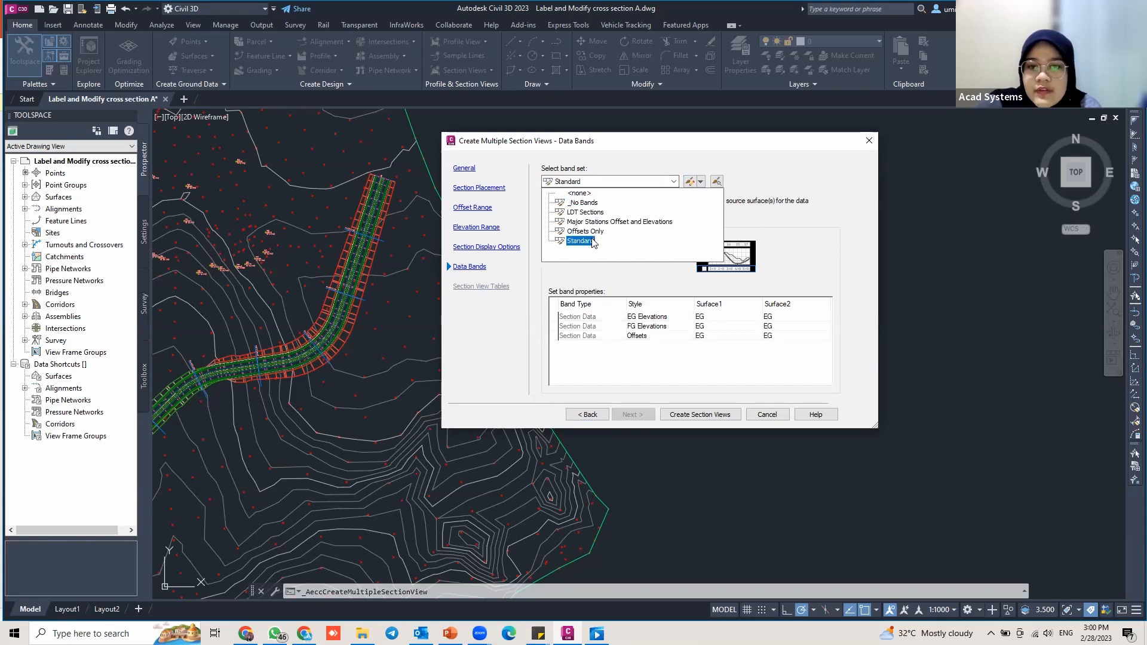
pyautogui.click(597, 224)
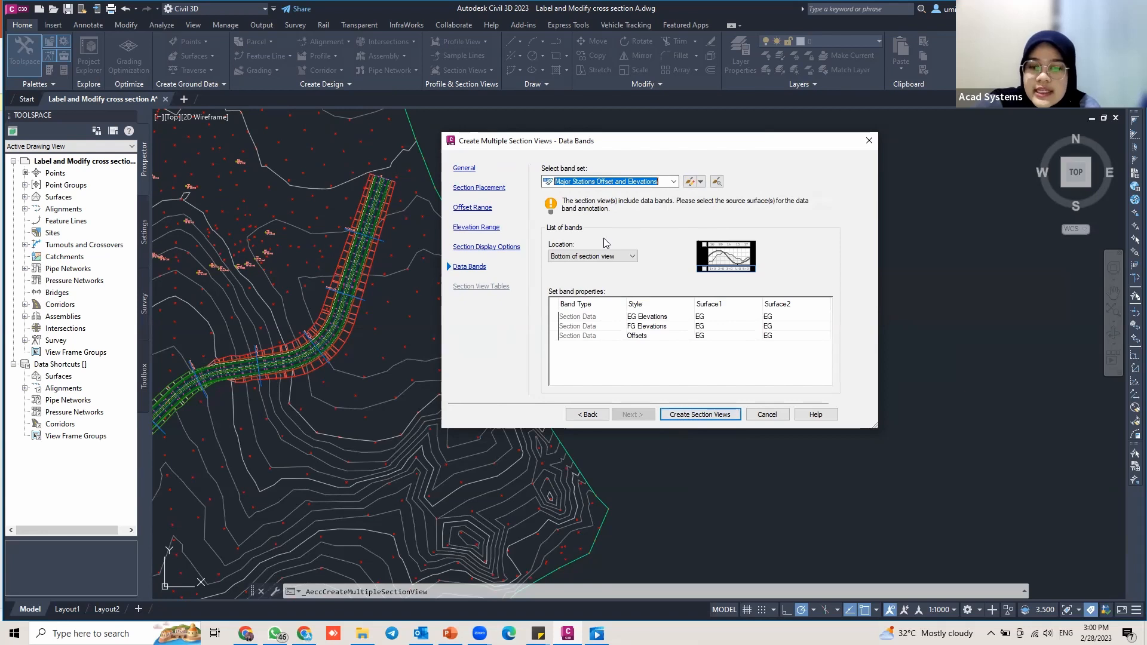
# Step: Create the section views and place their origin in the empty area beneath the profile view
pyautogui.click(679, 416)
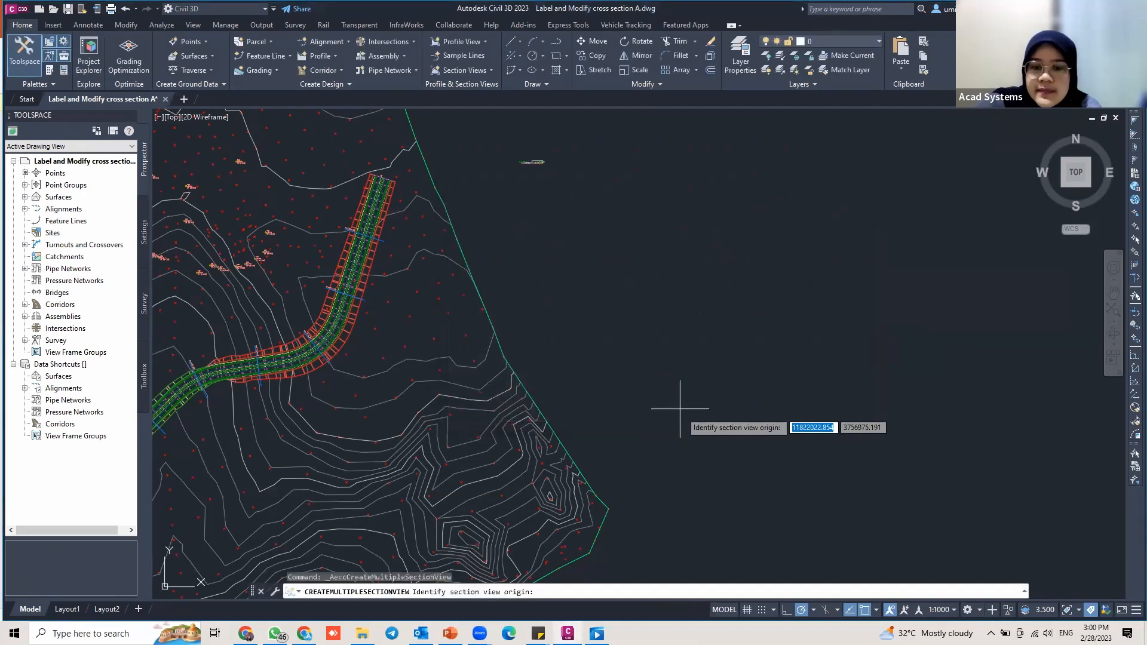
pyautogui.scroll(-2, 651, 313)
pyautogui.moveTo(661, 317); pyautogui.dragTo(508, 295, button='middle')
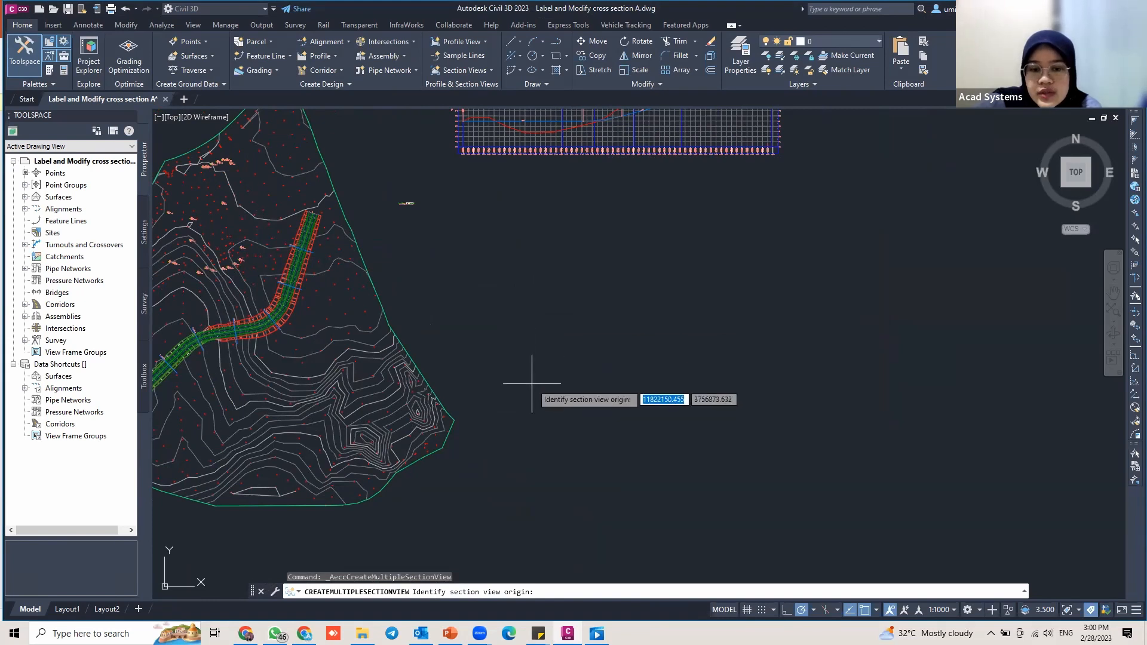
pyautogui.click(542, 276)
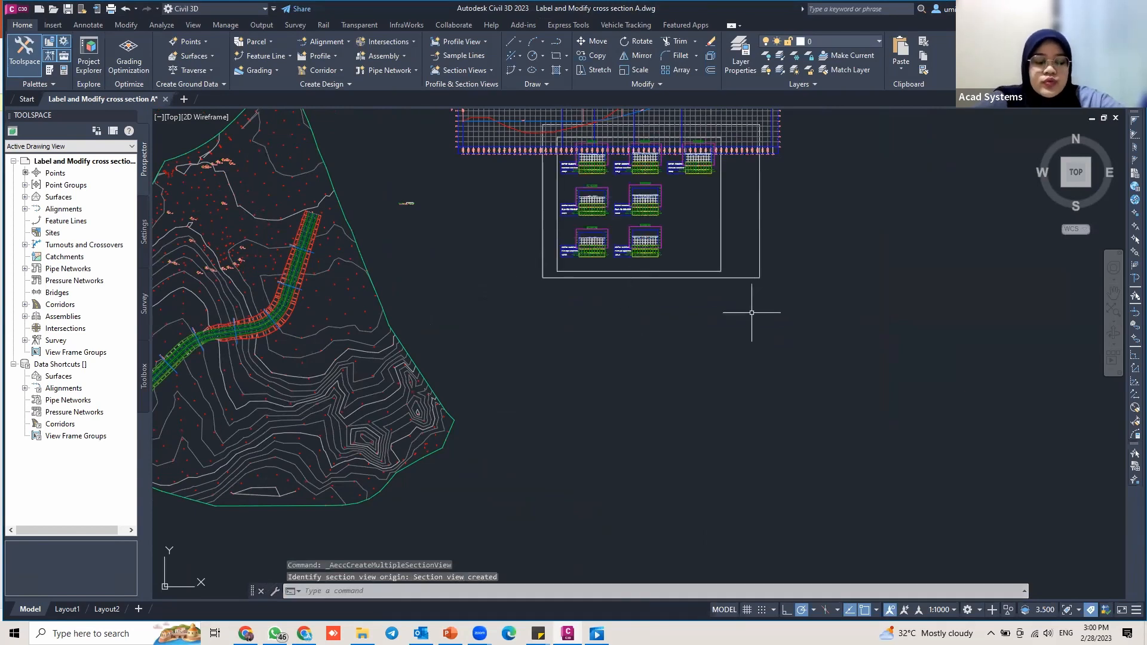
pyautogui.moveTo(715, 251); pyautogui.dragTo(705, 284, button='middle')
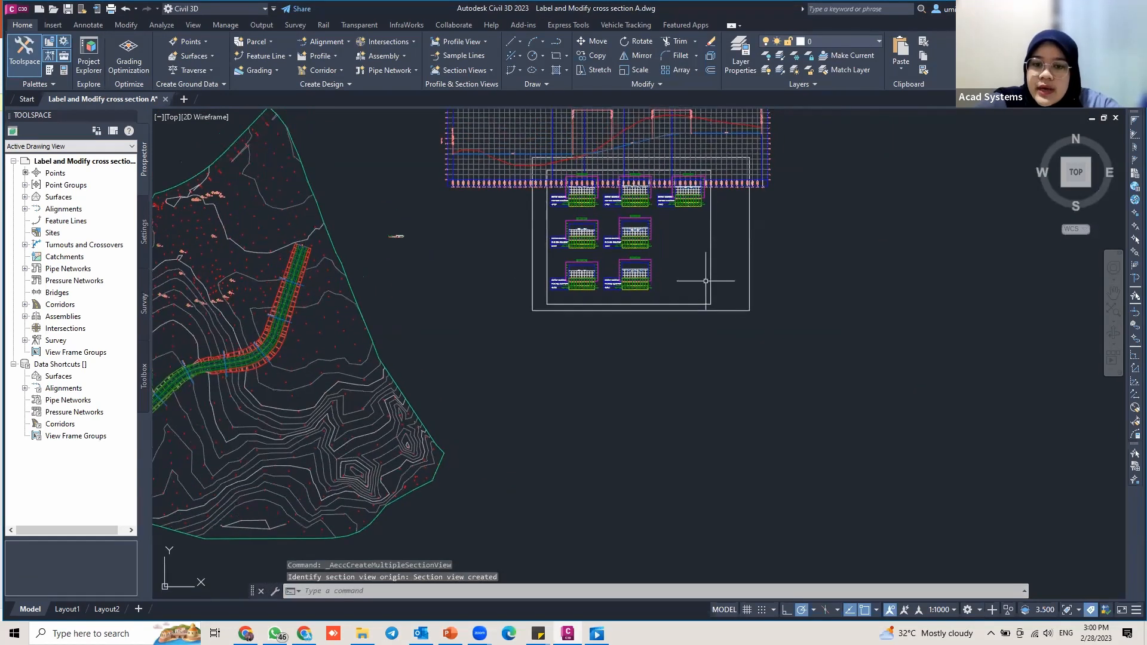
pyautogui.doubleClick(706, 280)
pyautogui.click(510, 159)
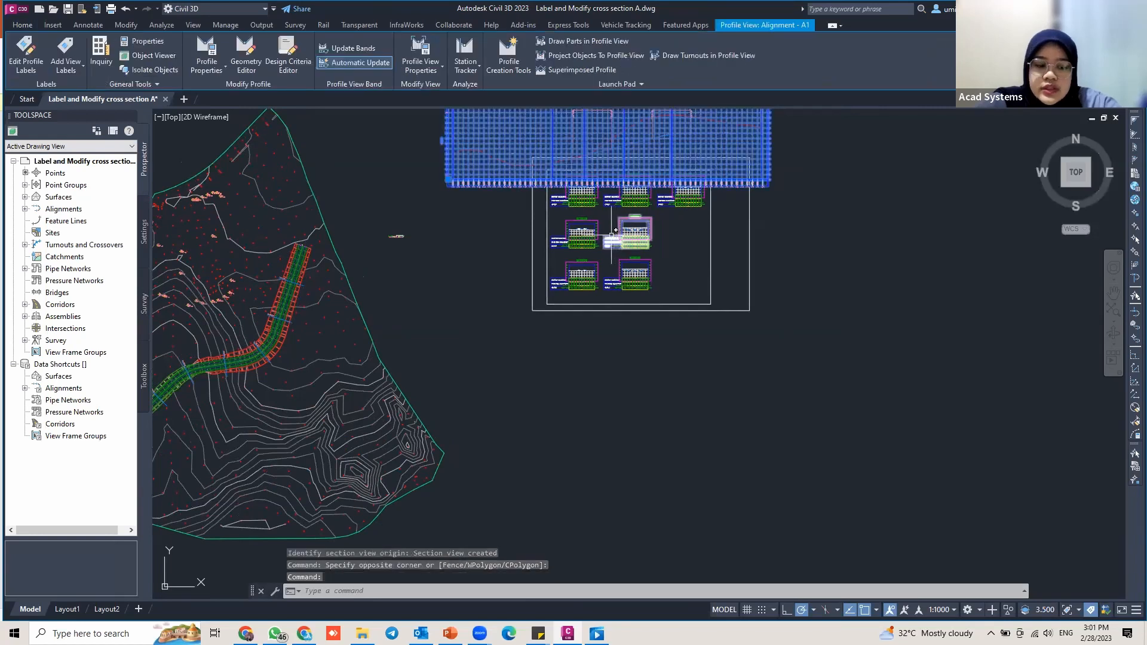
pyautogui.press('Escape')
pyautogui.press('Escape')
pyautogui.moveTo(430, 129); pyautogui.dragTo(668, 301)
pyautogui.press('Escape')
pyautogui.click(432, 142)
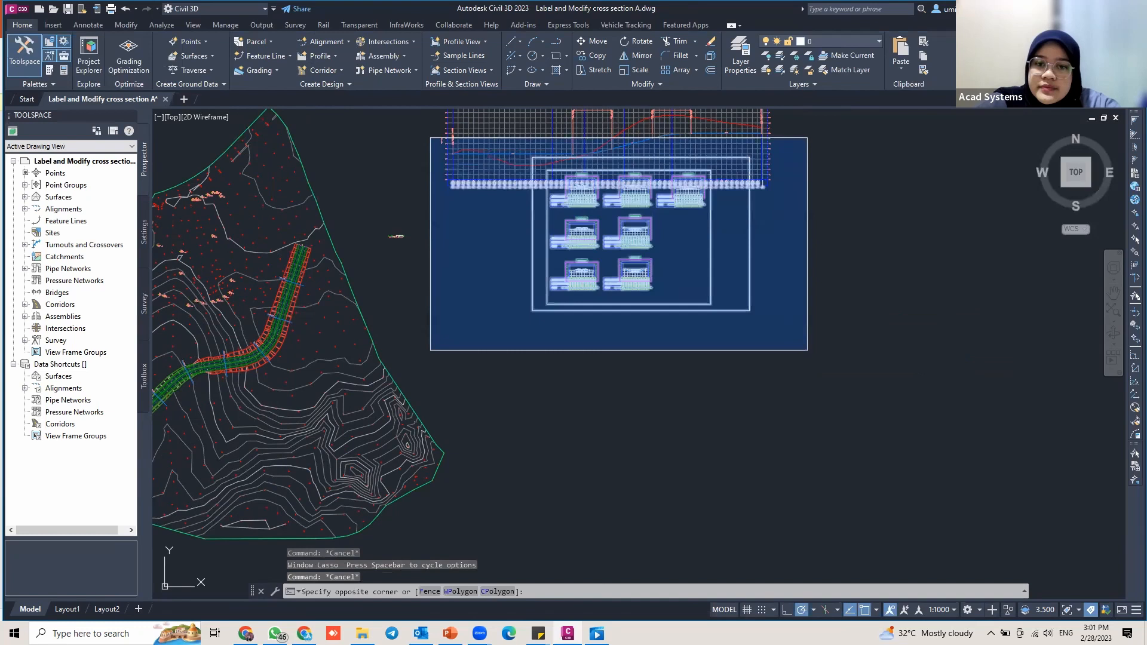
pyautogui.click(810, 351)
pyautogui.press('Escape')
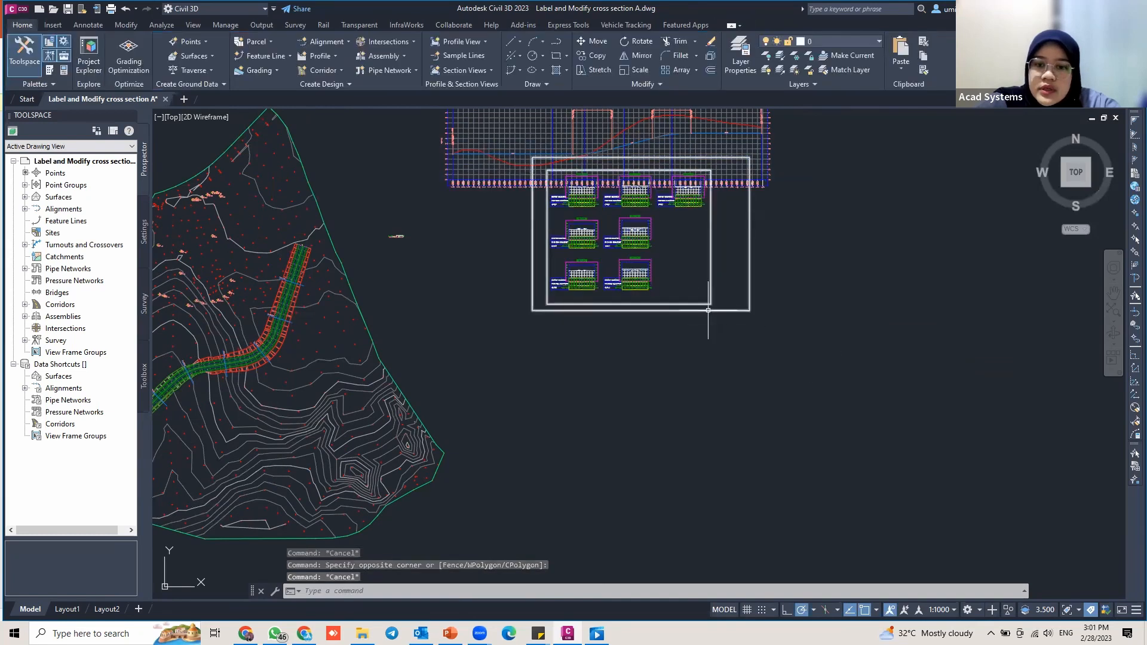
# Step: Move the section sheet frame straight down, clear of the profile view
pyautogui.click(707, 310)
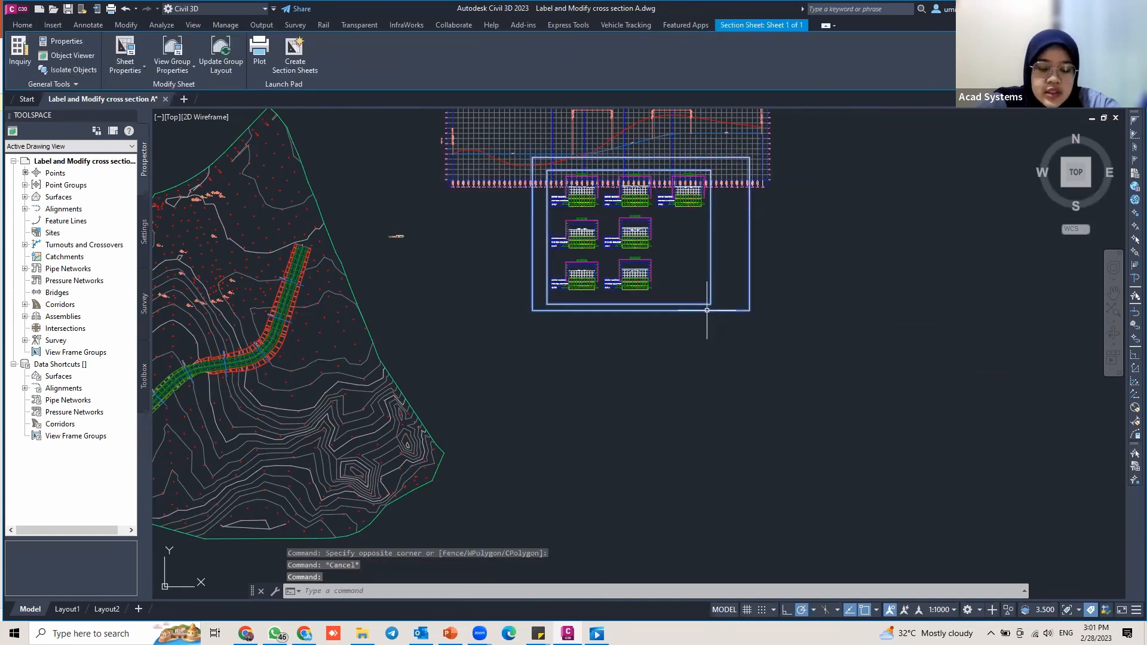
pyautogui.write('MV')
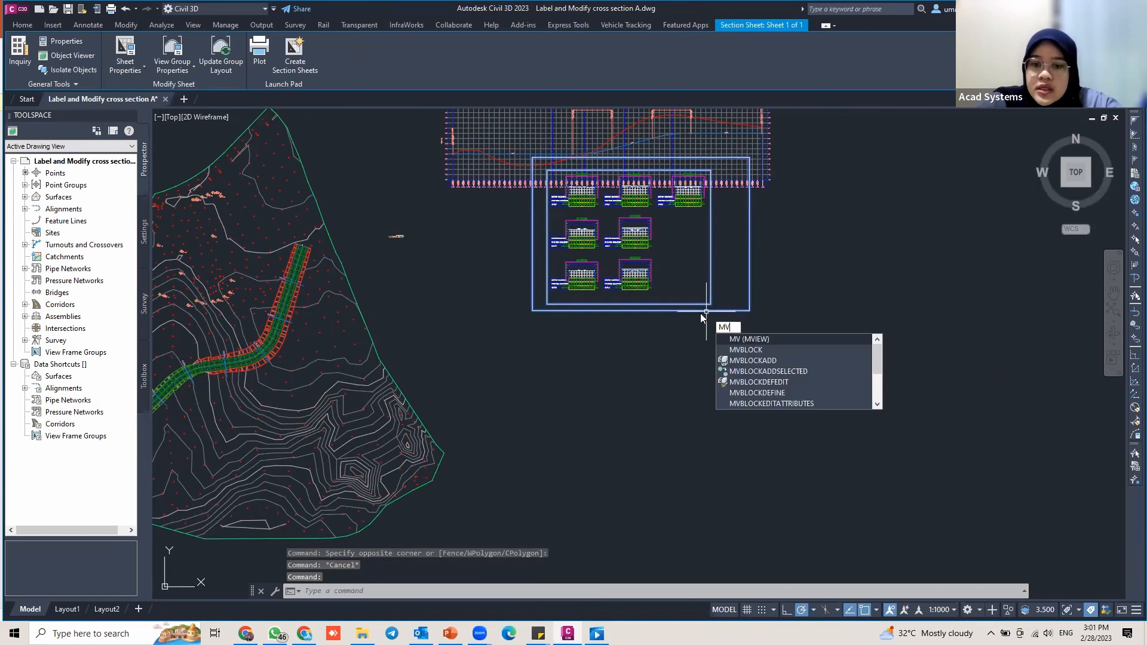
pyautogui.press('Return')
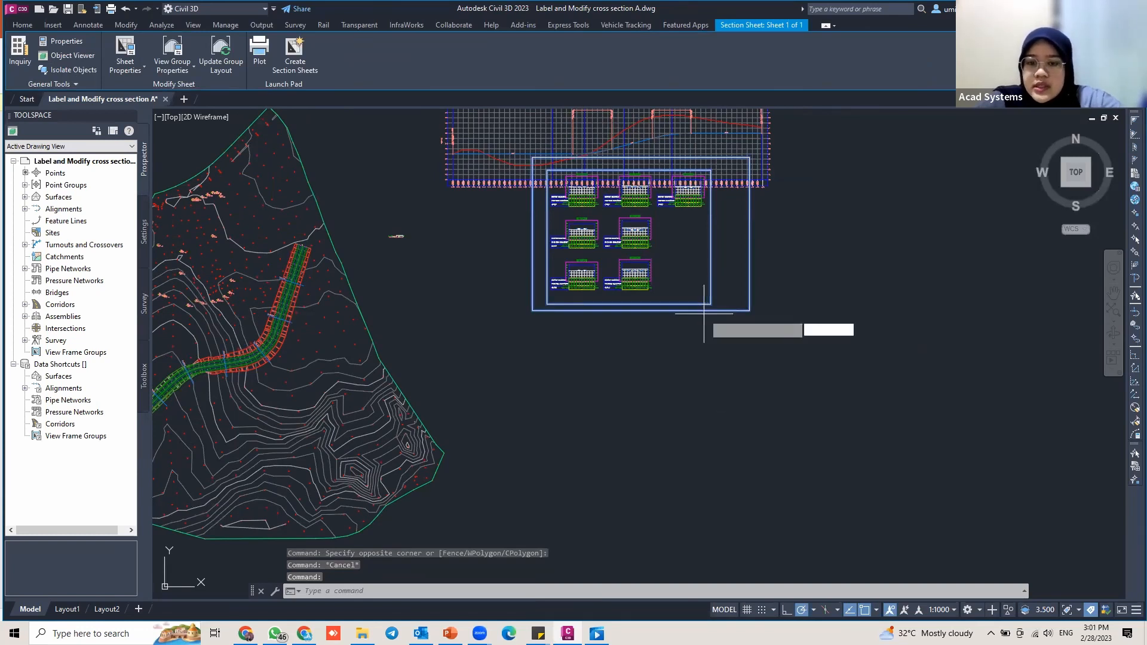
pyautogui.click(709, 305)
pyautogui.click(710, 426)
pyautogui.press('Escape')
pyautogui.press('Escape')
pyautogui.moveTo(665, 266); pyautogui.dragTo(638, 314, button='middle')
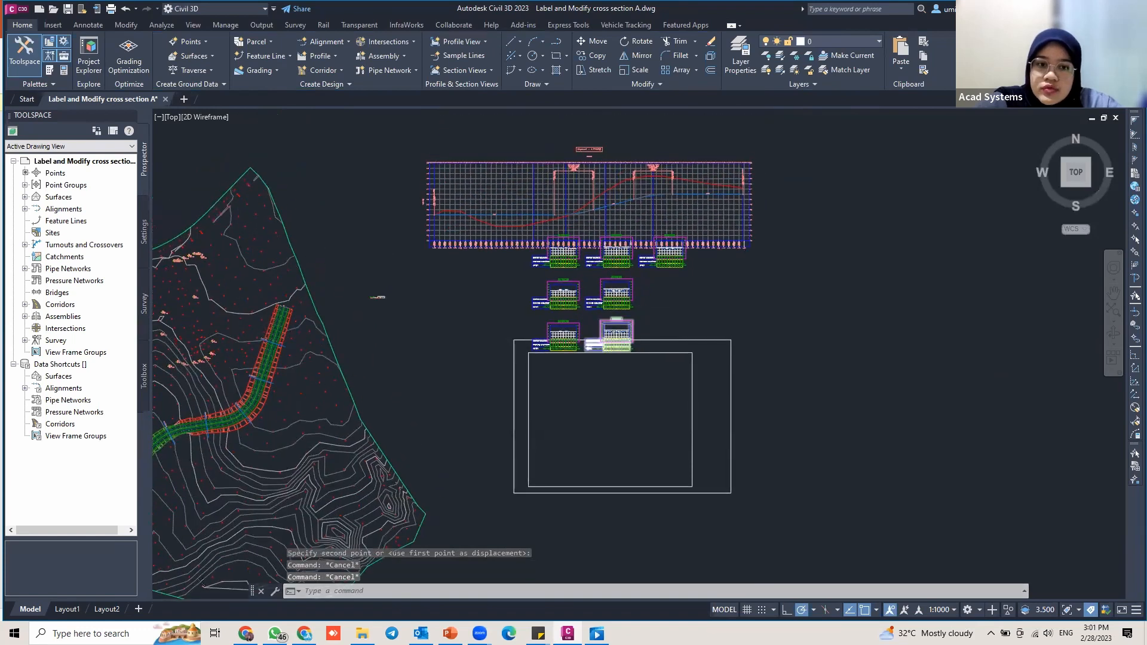
pyautogui.scroll(6, 605, 323)
pyautogui.scroll(-6, 578, 272)
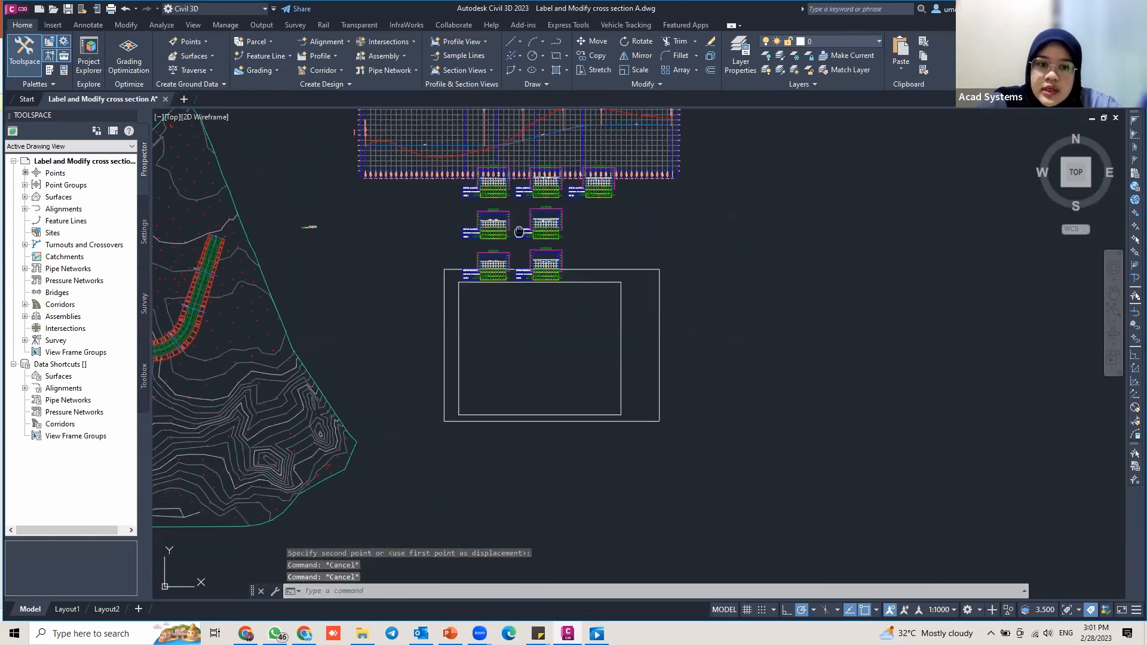
pyautogui.scroll(1, 438, 173)
pyautogui.click(438, 174)
pyautogui.press('Escape')
pyautogui.press('Escape')
pyautogui.moveTo(472, 187); pyautogui.dragTo(476, 191, button='middle')
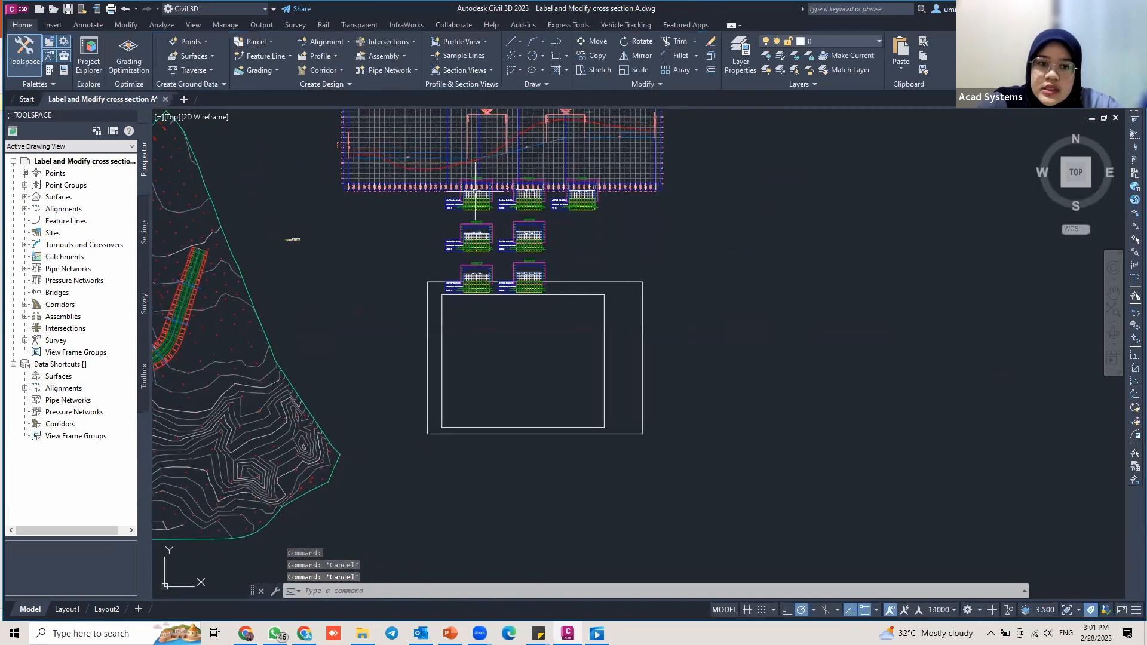
# Step: Move all seven section views straight down from beneath the profile view into the inner border of the sheet frame
pyautogui.scroll(2, 458, 180)
pyautogui.scroll(2, 458, 180)
pyautogui.moveTo(390, 127)
pyautogui.mouseDown()
pyautogui.moveTo(755, 420)
pyautogui.moveTo(393, 132)
pyautogui.mouseUp()
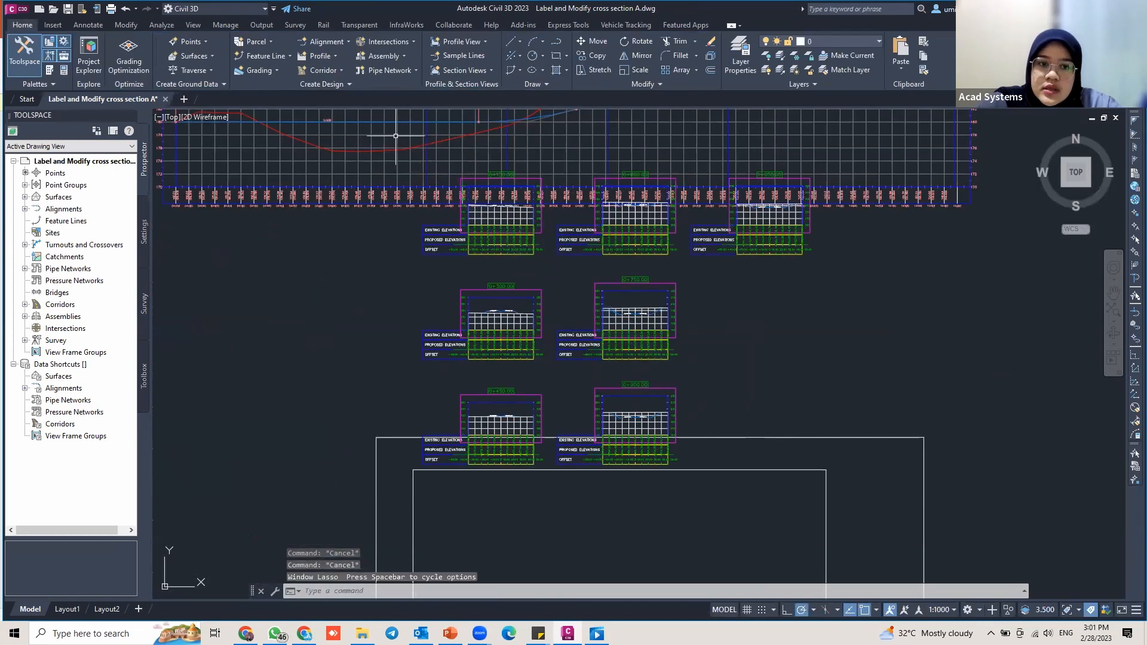
pyautogui.click(393, 132)
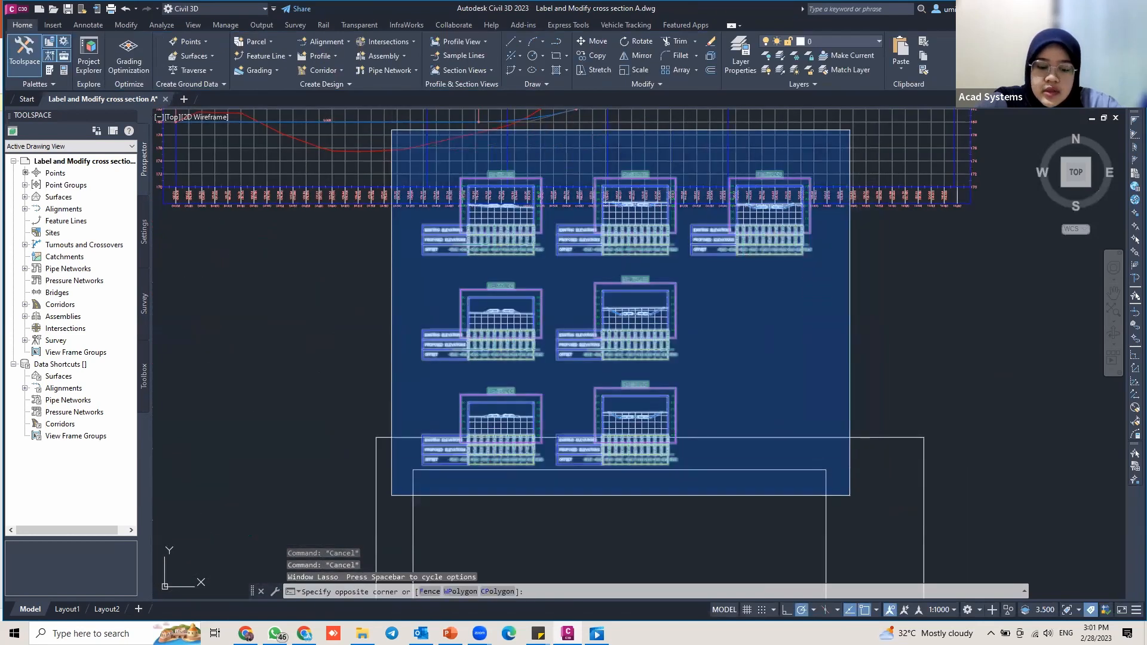
pyautogui.click(842, 494)
pyautogui.write('MV')
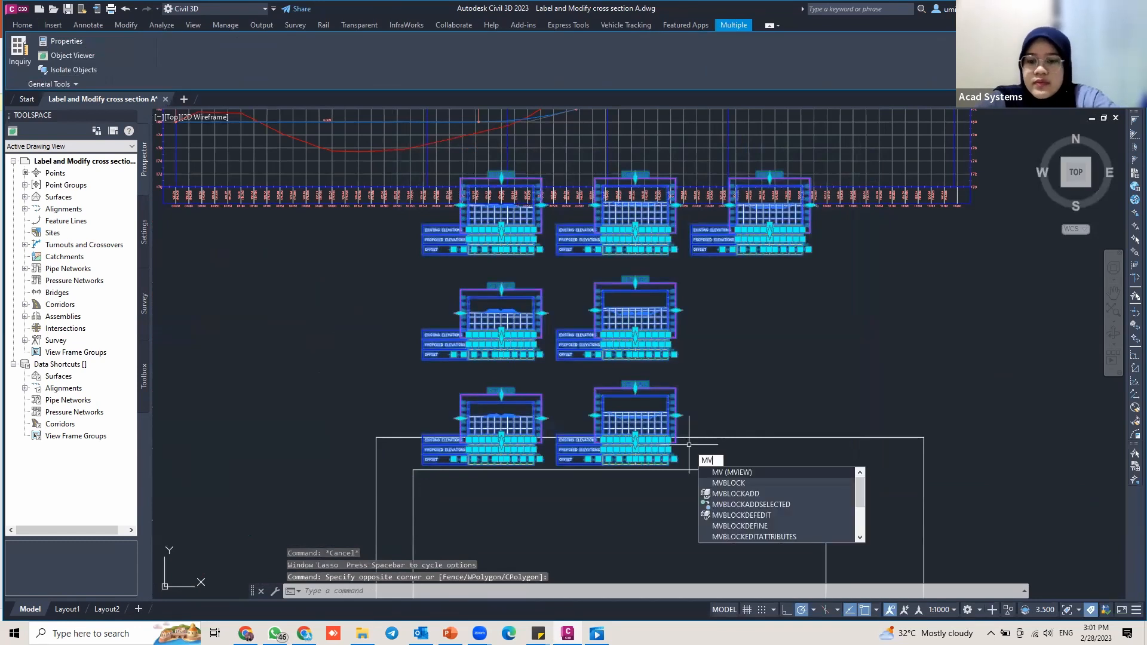
pyautogui.press('BackSpace')
pyautogui.press('Return')
pyautogui.click(610, 390)
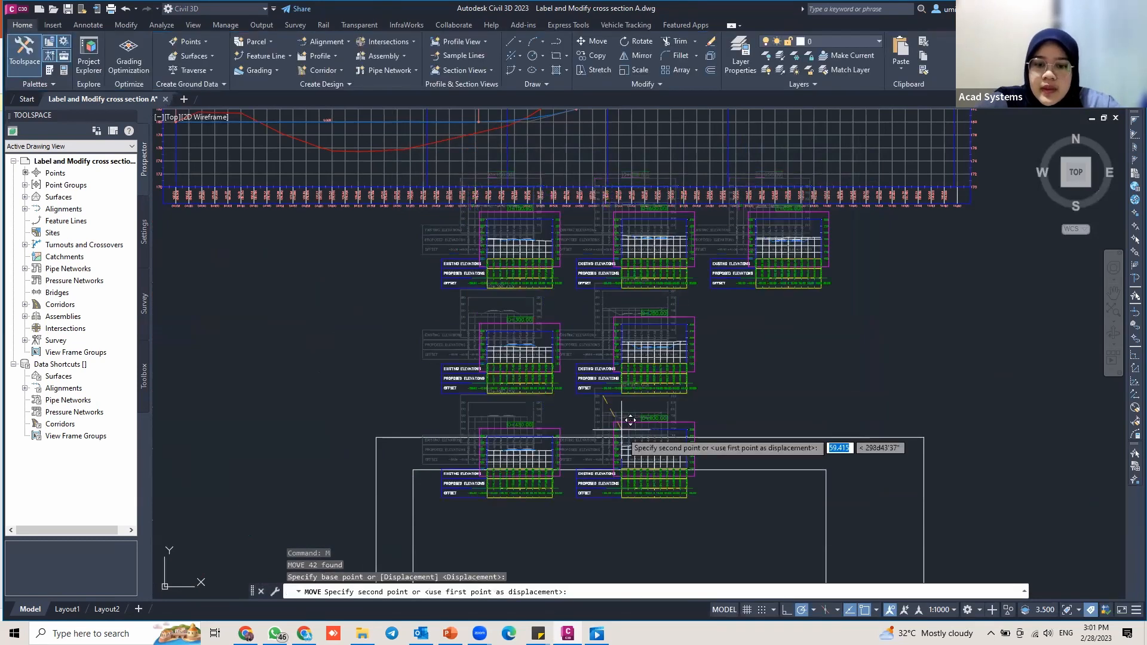
pyautogui.scroll(-2, 612, 475)
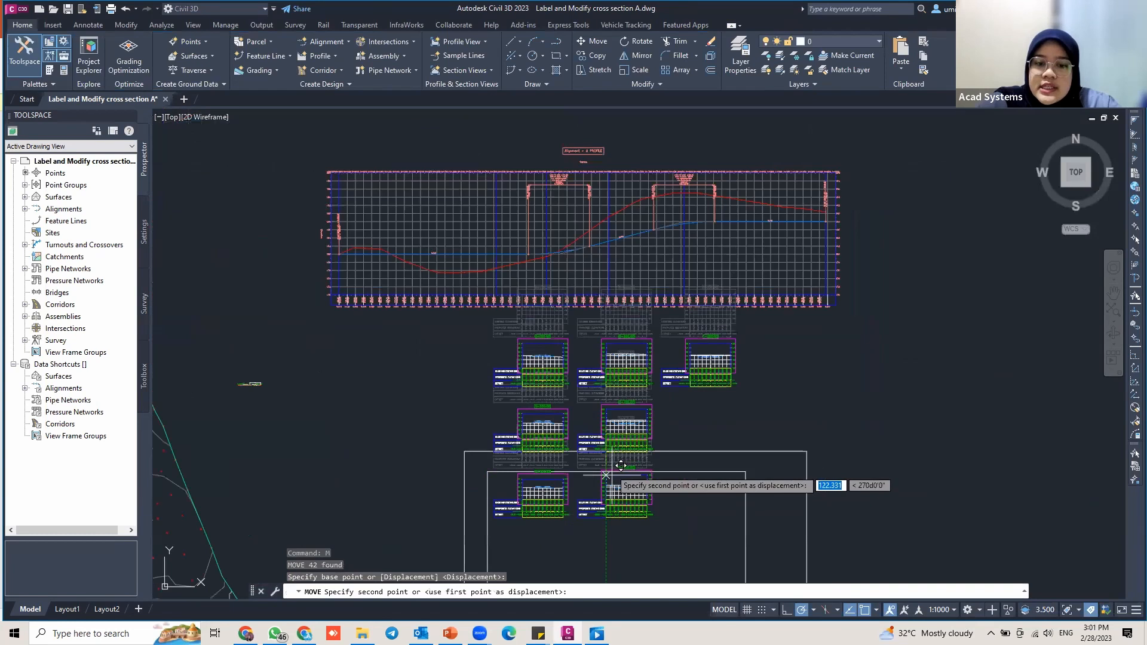
pyautogui.moveTo(608, 439); pyautogui.dragTo(619, 299, button='middle')
pyautogui.click(619, 415)
pyautogui.press('Escape')
pyautogui.press('Escape')
# Step: Examine the station titles, grids and elevation and offset bands of the section views inside the sheet frame
pyautogui.scroll(2, 595, 355)
pyautogui.moveTo(594, 355)
pyautogui.mouseDown(button='middle')
pyautogui.moveTo(586, 340)
pyautogui.moveTo(612, 311)
pyautogui.moveTo(655, 301)
pyautogui.moveTo(667, 267)
pyautogui.mouseUp(button='middle')
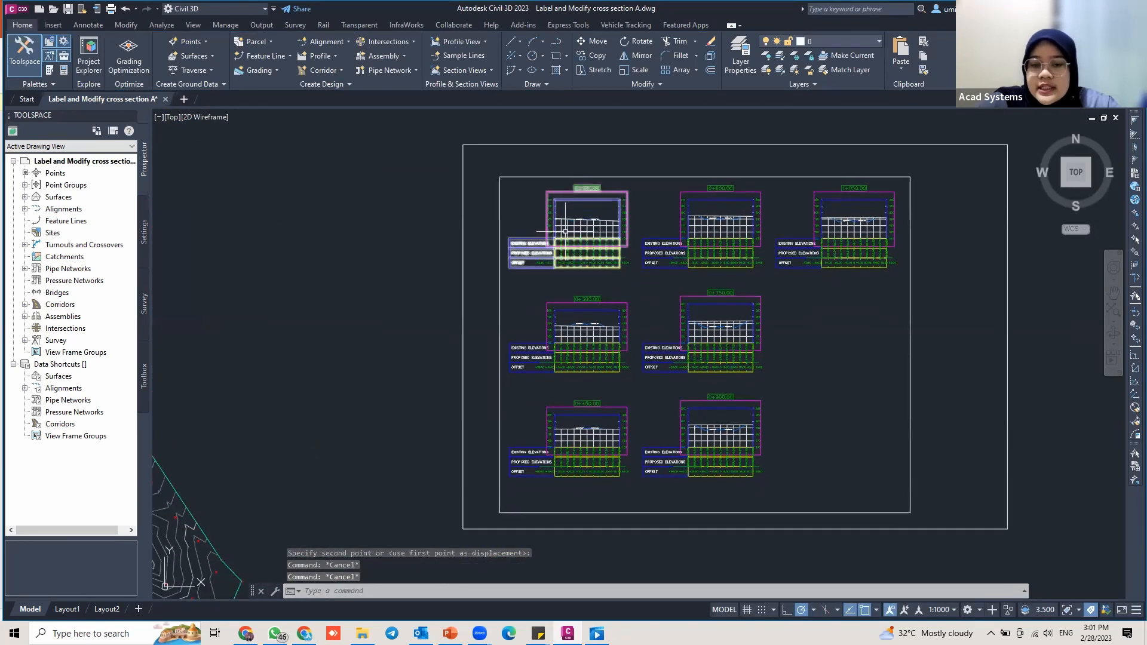
pyautogui.scroll(4, 597, 233)
pyautogui.moveTo(577, 217)
pyautogui.mouseDown(button='middle')
pyautogui.moveTo(620, 231)
pyautogui.moveTo(603, 312)
pyautogui.mouseUp(button='middle')
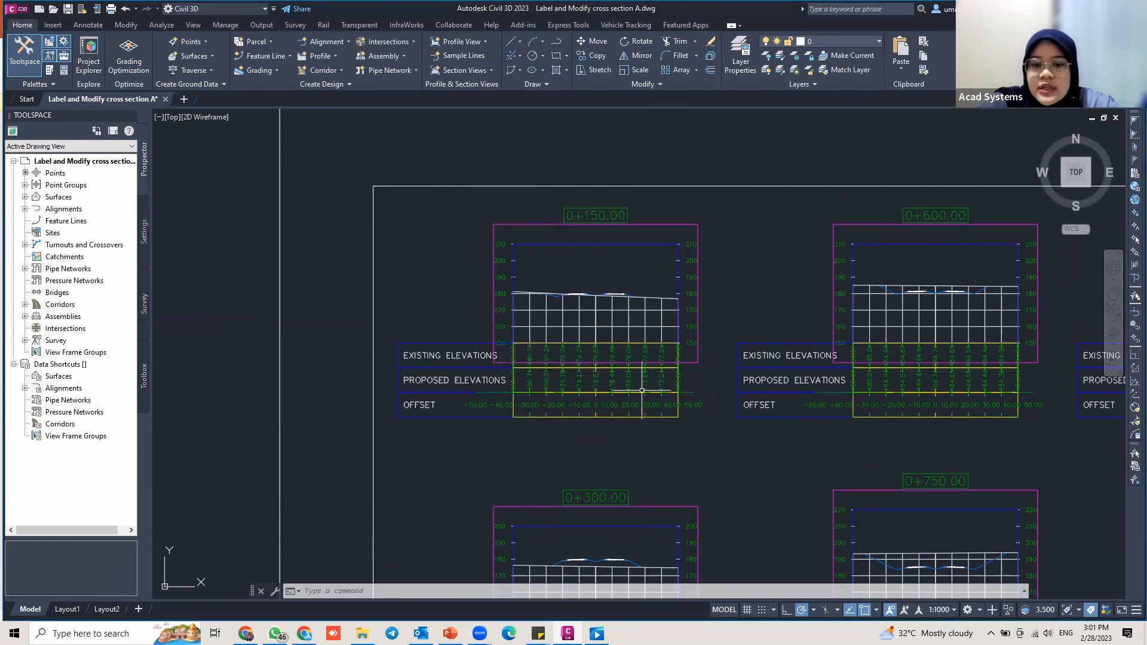
pyautogui.moveTo(590, 368); pyautogui.dragTo(620, 314, button='middle')
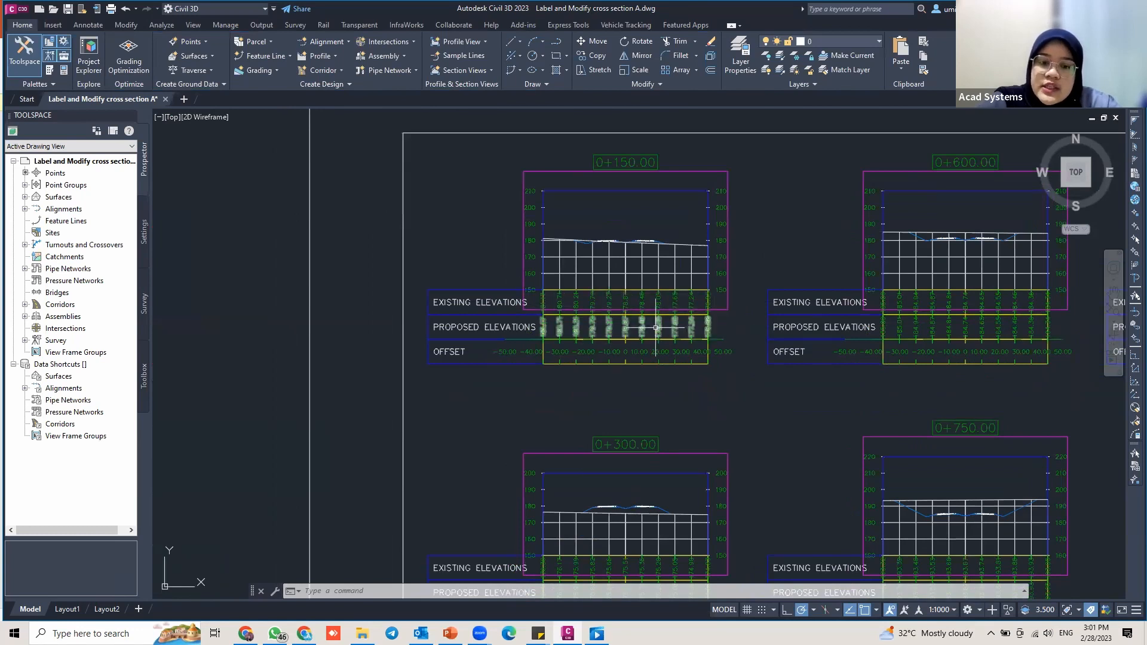
pyautogui.moveTo(540, 284)
pyautogui.mouseDown(button='middle')
pyautogui.moveTo(588, 279)
pyautogui.moveTo(600, 299)
pyautogui.moveTo(533, 313)
pyautogui.mouseUp(button='middle')
pyautogui.scroll(2, 604, 304)
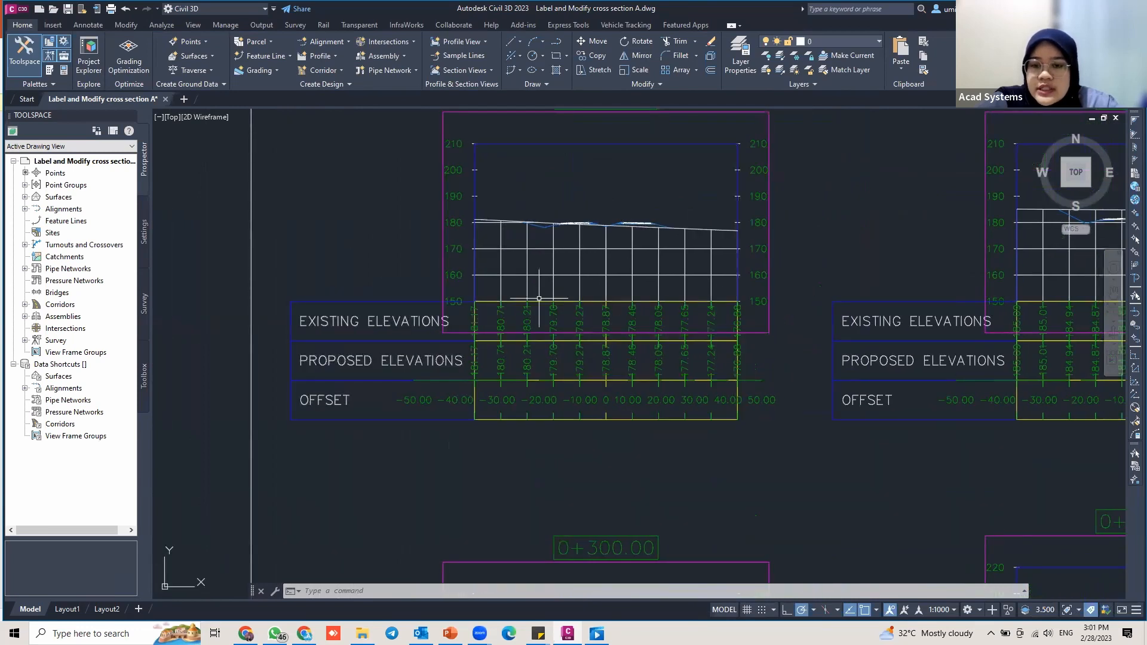
pyautogui.scroll(-4, 763, 260)
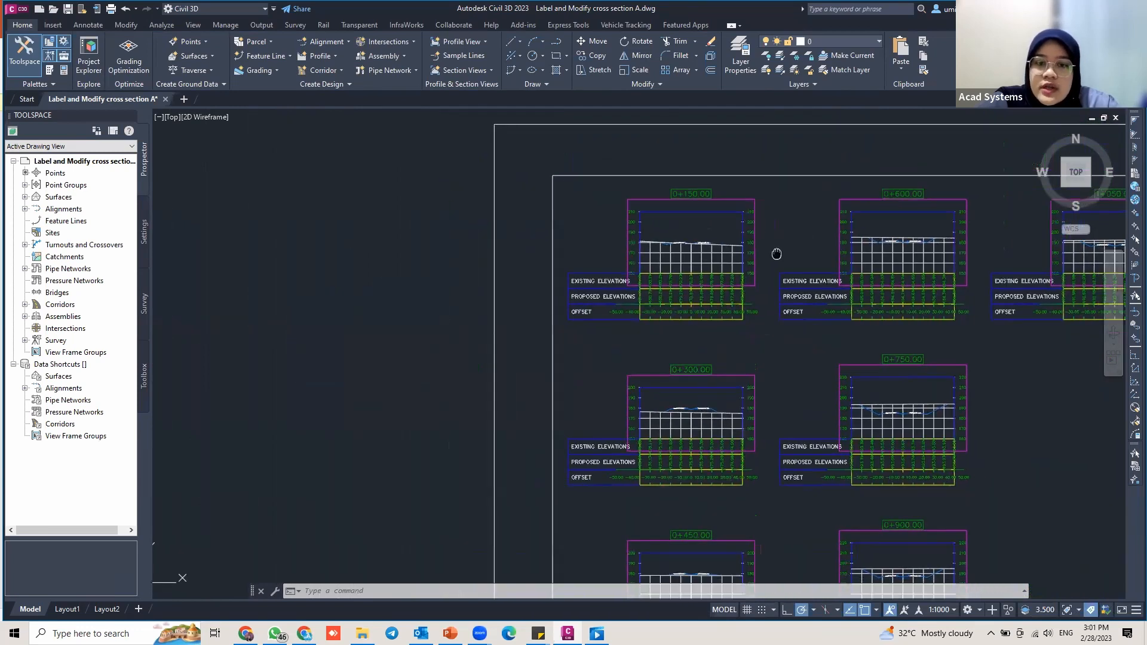
pyautogui.scroll(4, 501, 243)
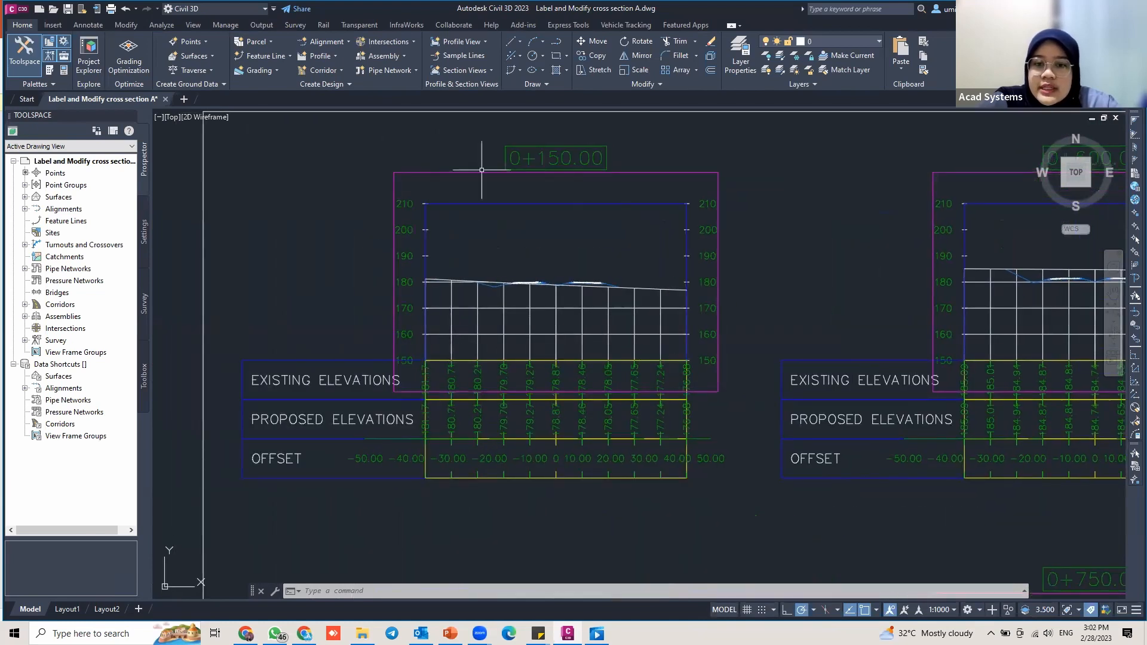
# Step: Open the section view group properties for the section view at station 0+150.00
pyautogui.click(576, 206)
pyautogui.moveTo(476, 264); pyautogui.dragTo(564, 243, button='middle')
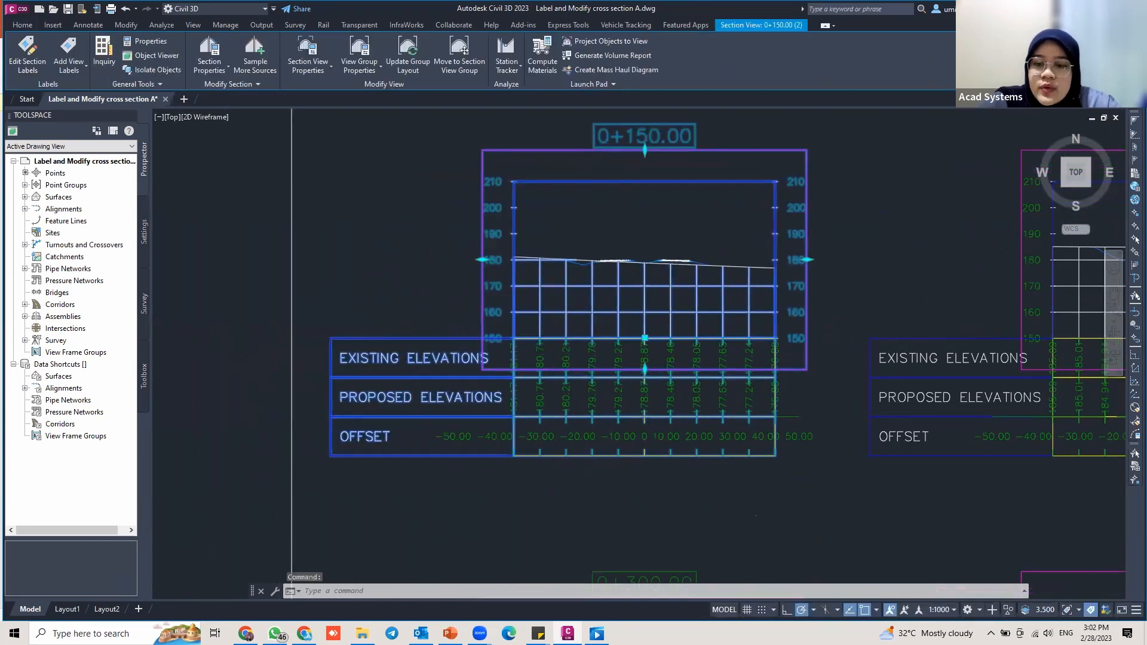
pyautogui.scroll(-6, 666, 281)
pyautogui.moveTo(672, 254); pyautogui.dragTo(610, 245, button='middle')
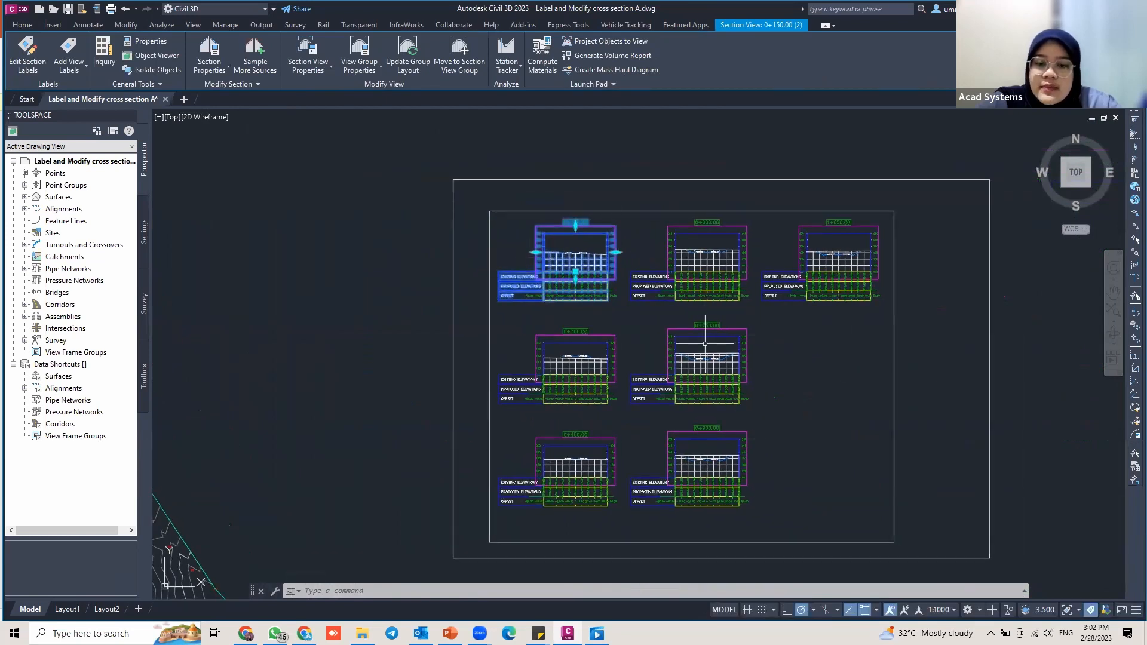
pyautogui.scroll(2, 568, 254)
pyautogui.scroll(2, 566, 254)
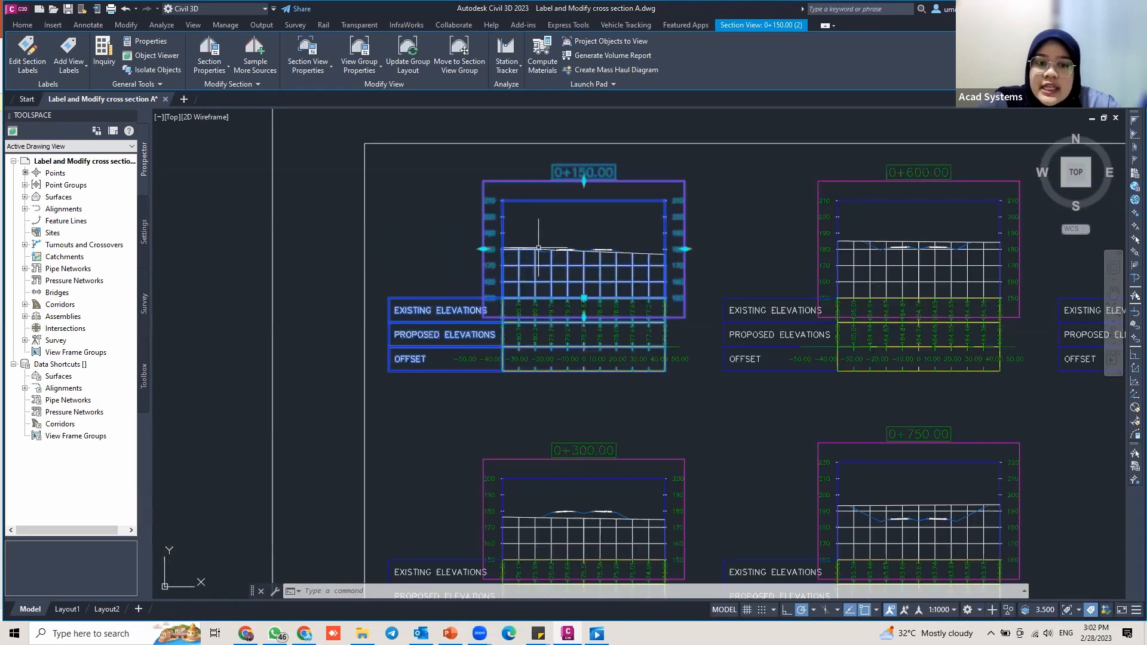
pyautogui.click(354, 48)
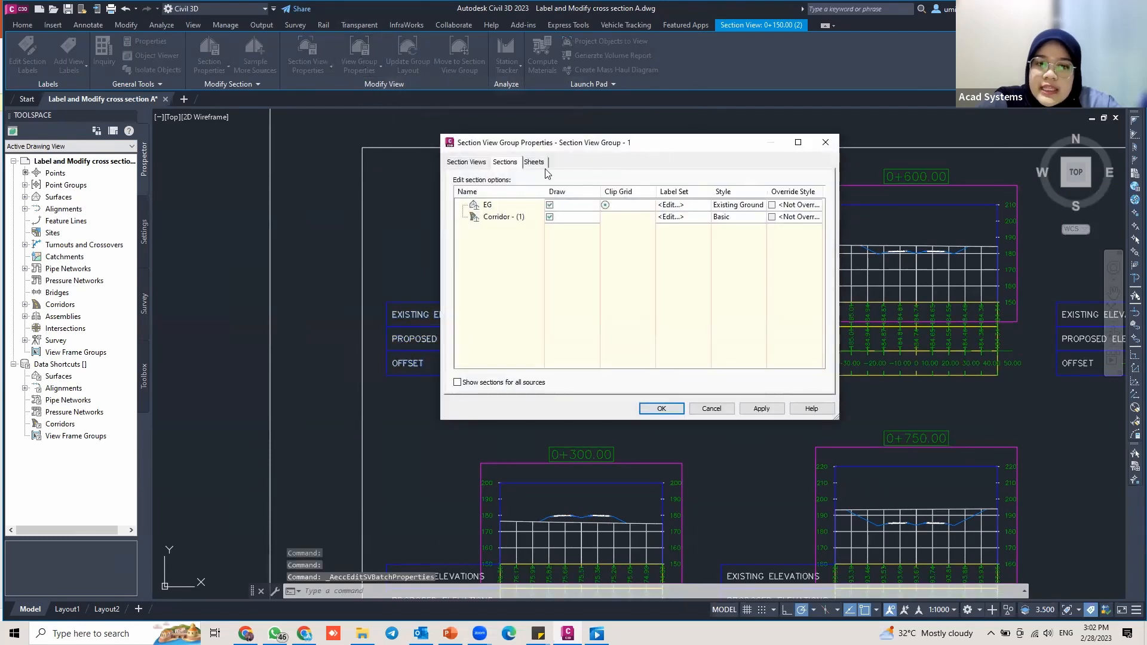
# Step: Review the group's Section Views, Sections and Sheets settings
pyautogui.click(545, 164)
pyautogui.click(467, 163)
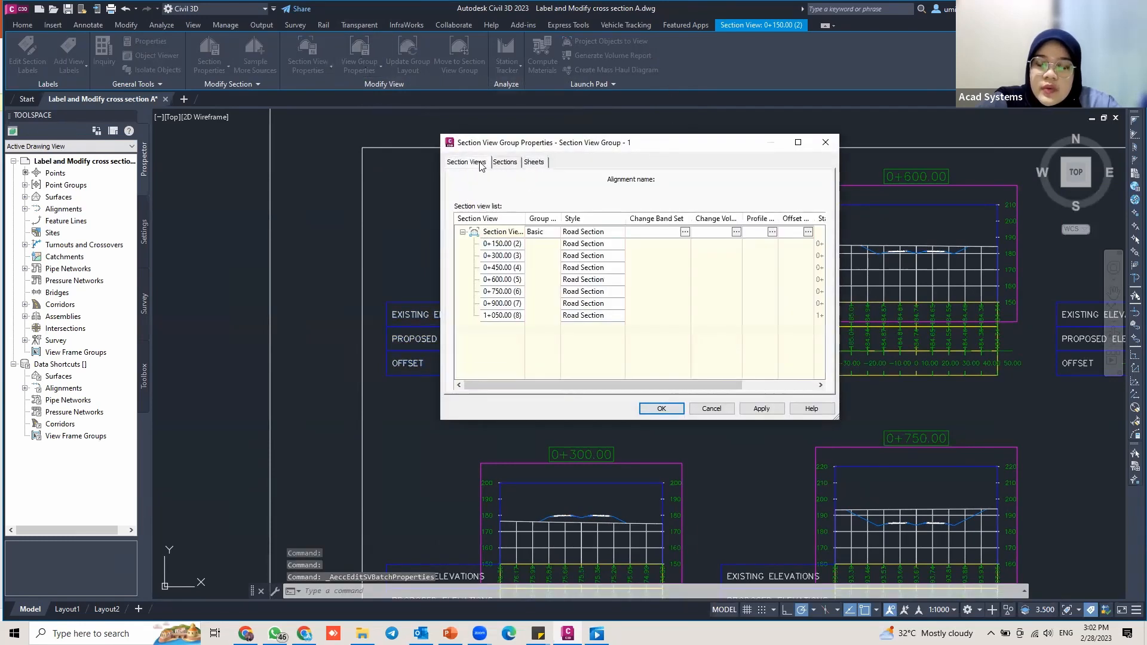
pyautogui.click(503, 165)
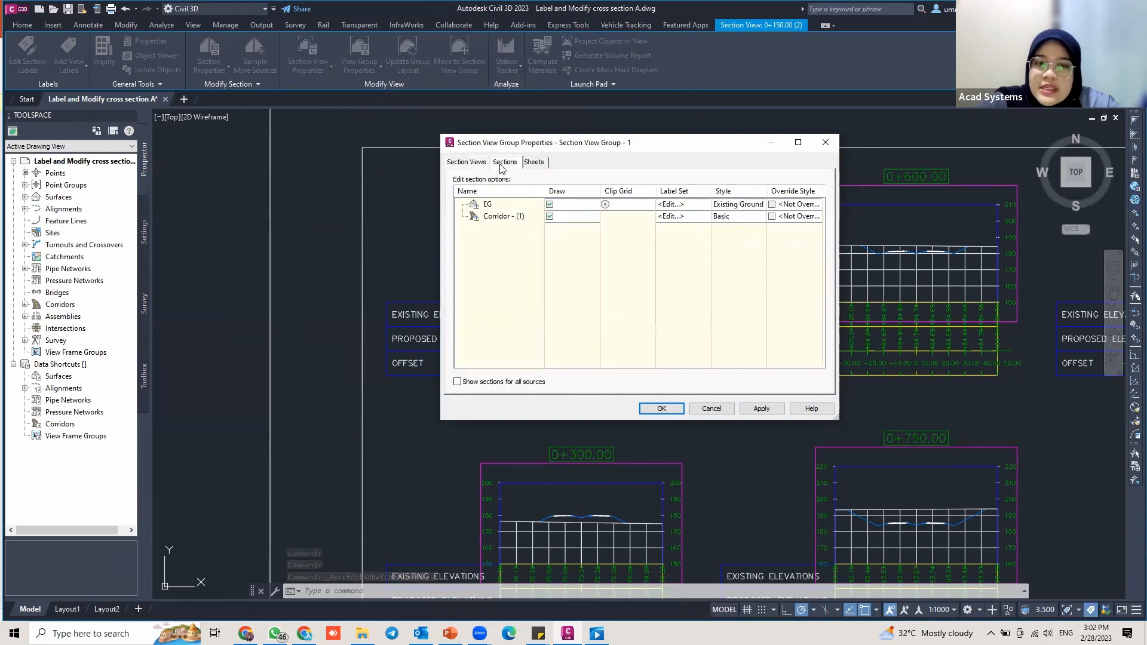
pyautogui.click(534, 165)
pyautogui.click(466, 163)
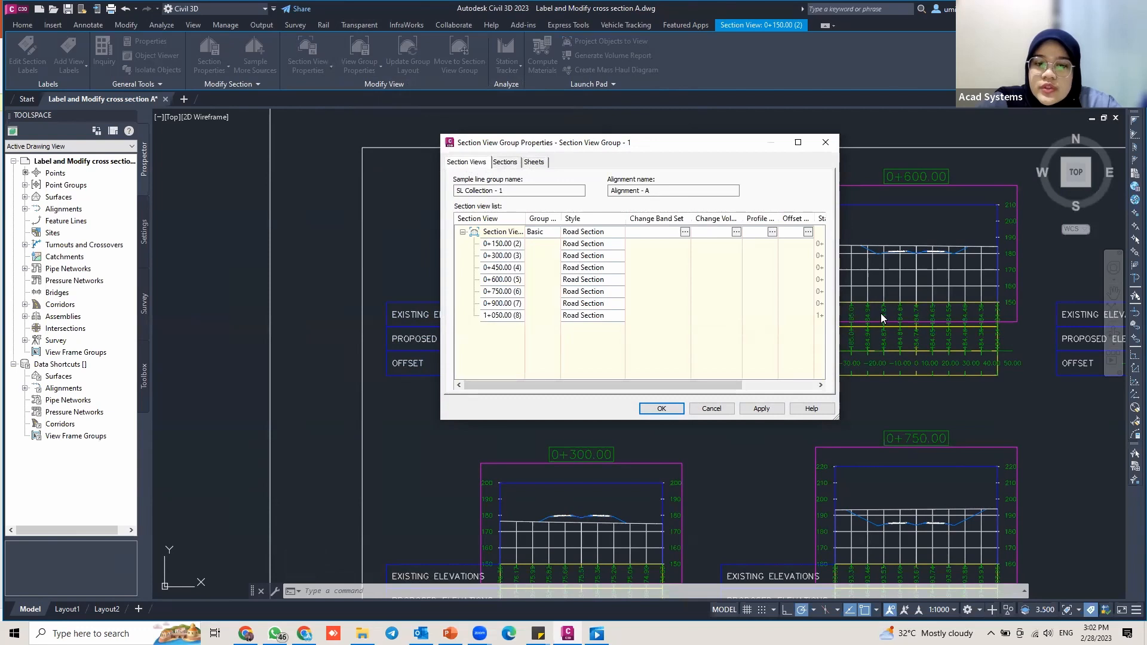
pyautogui.moveTo(582, 142); pyautogui.dragTo(486, 223)
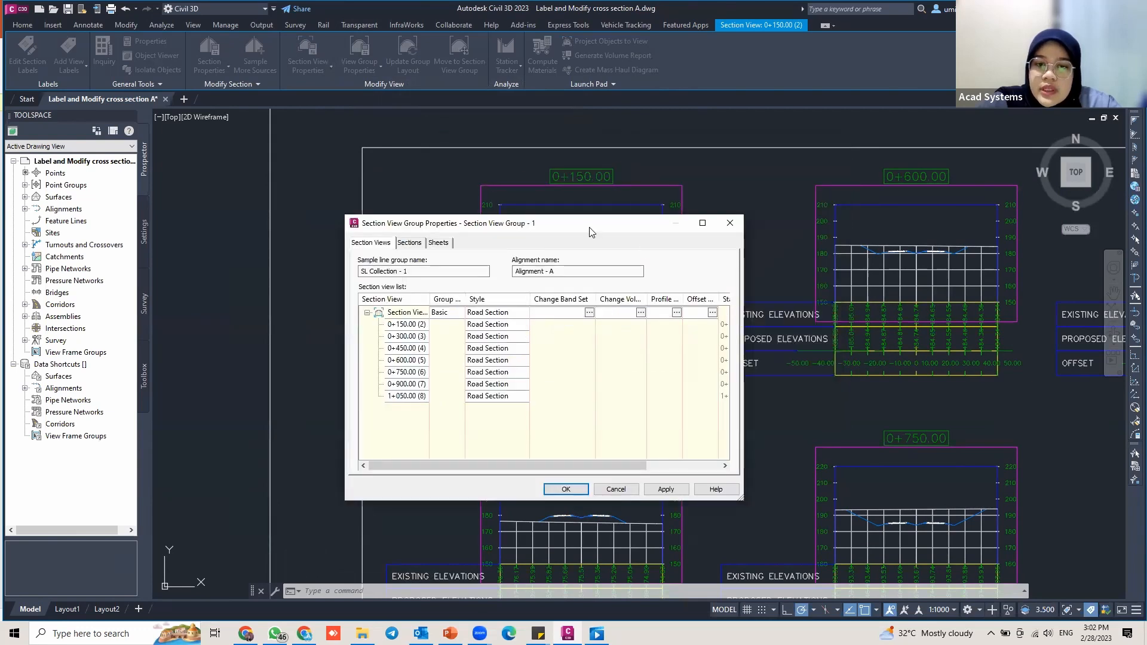
pyautogui.moveTo(589, 231); pyautogui.dragTo(640, 154)
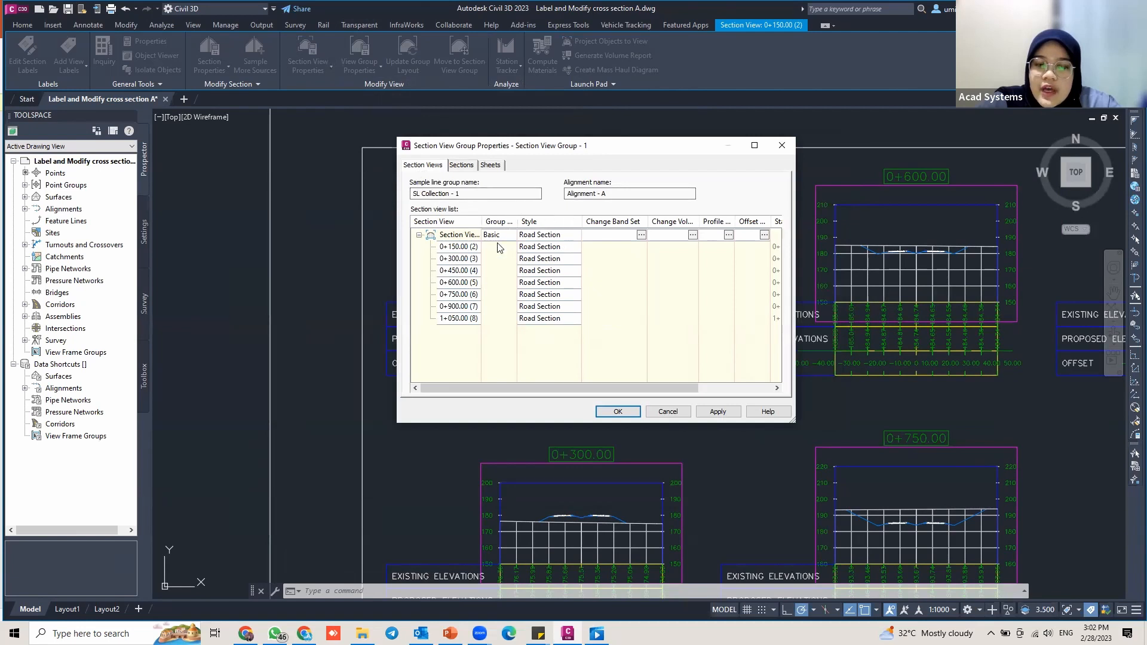
# Step: Make a copy of the Road Section view style assigned to the whole section view group
pyautogui.click(563, 237)
pyautogui.click(563, 237)
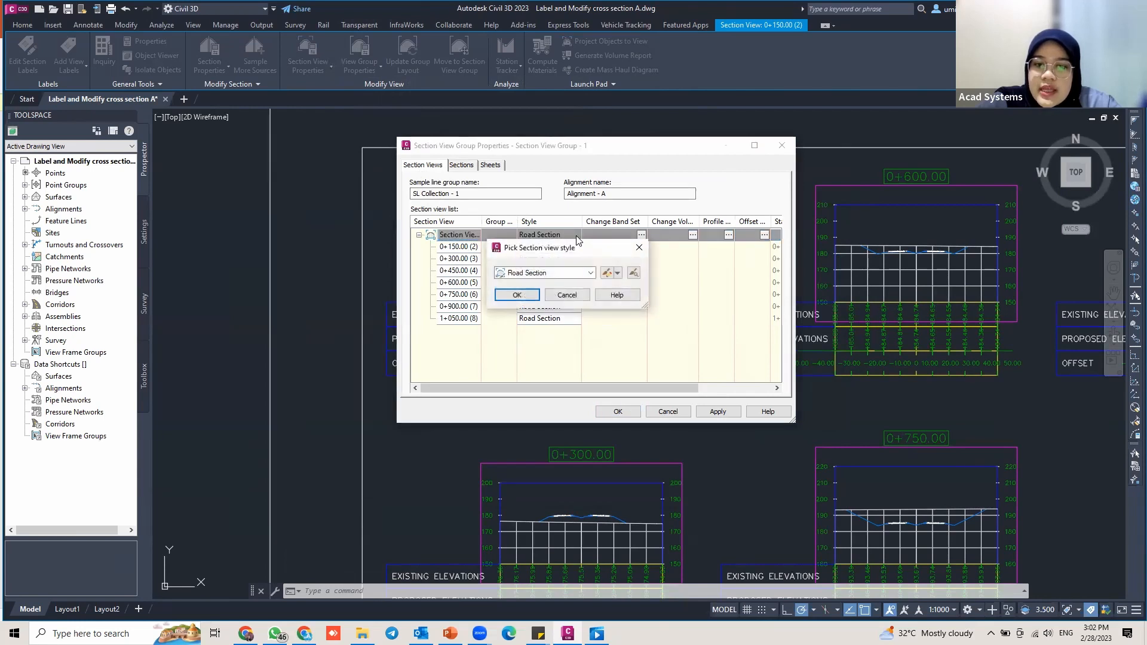
pyautogui.click(575, 239)
pyautogui.click(537, 251)
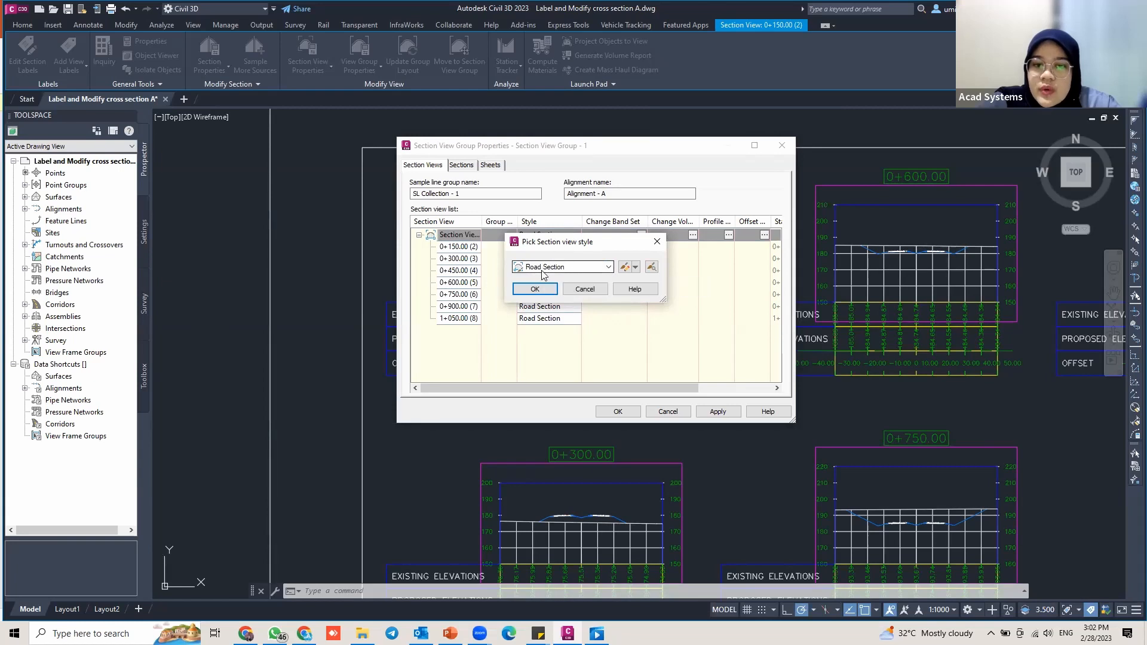
pyautogui.click(636, 268)
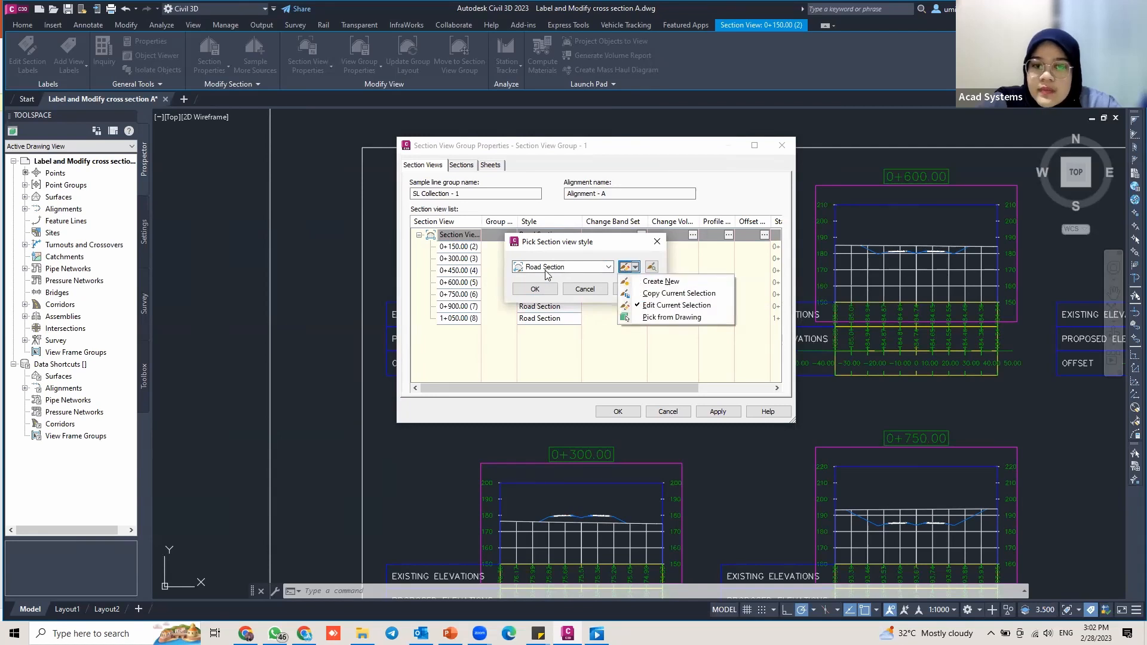
pyautogui.click(628, 294)
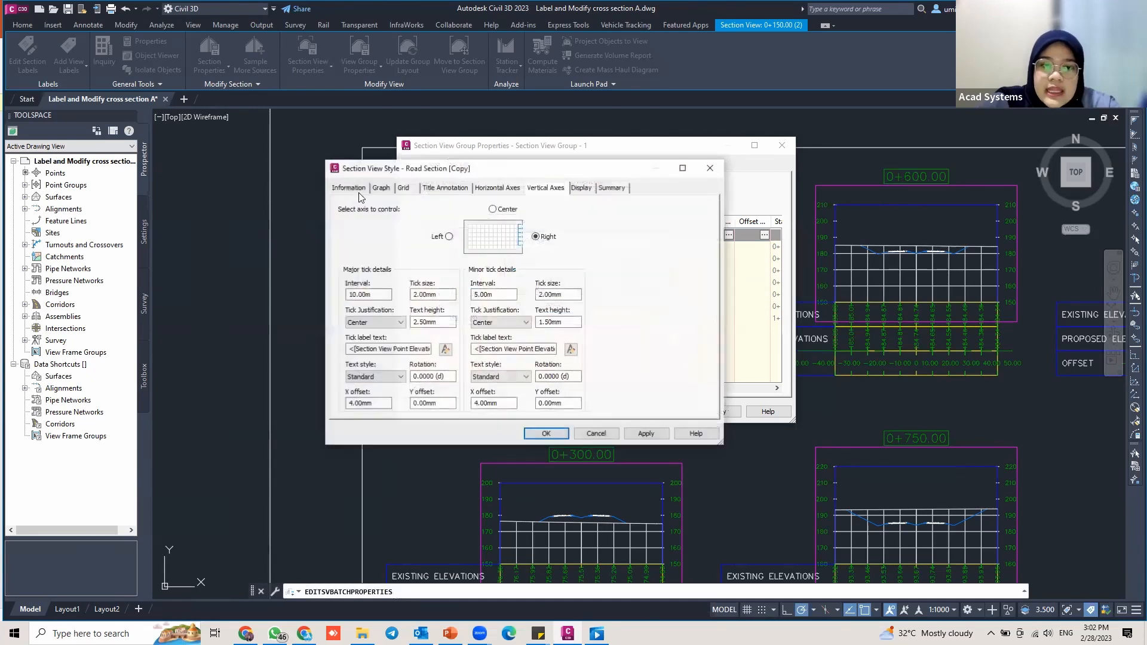
# Step: Name the copied section view style Section A
pyautogui.click(385, 190)
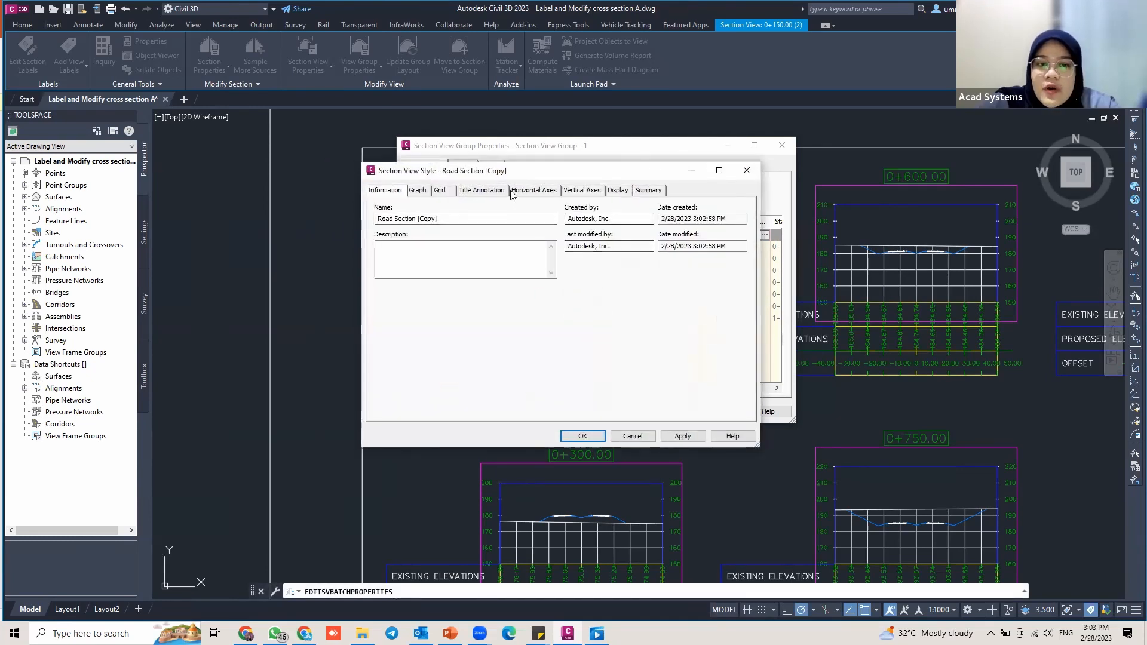
pyautogui.moveTo(442, 219); pyautogui.dragTo(412, 219)
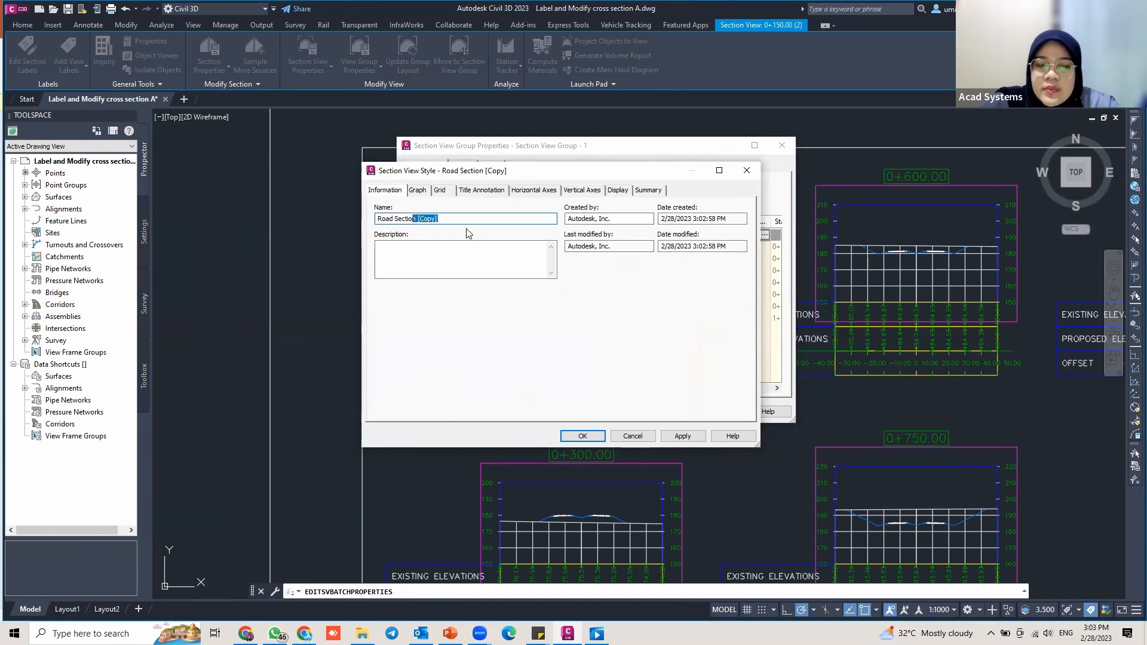
pyautogui.moveTo(440, 219); pyautogui.dragTo(358, 217)
pyautogui.click(455, 218)
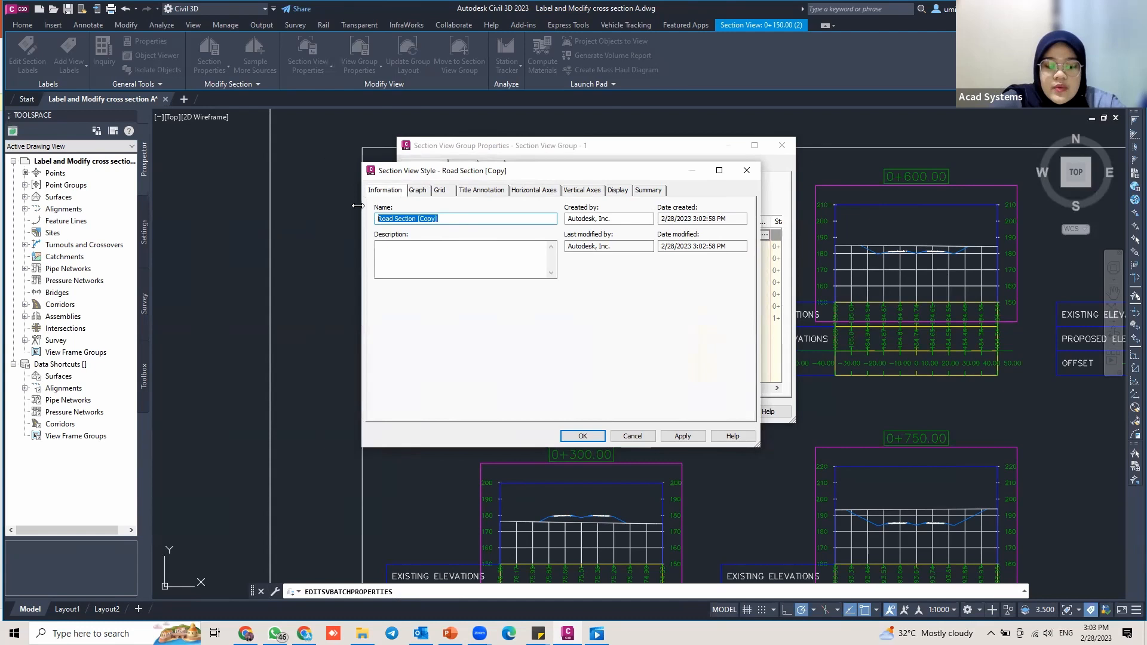
pyautogui.write('Section A')
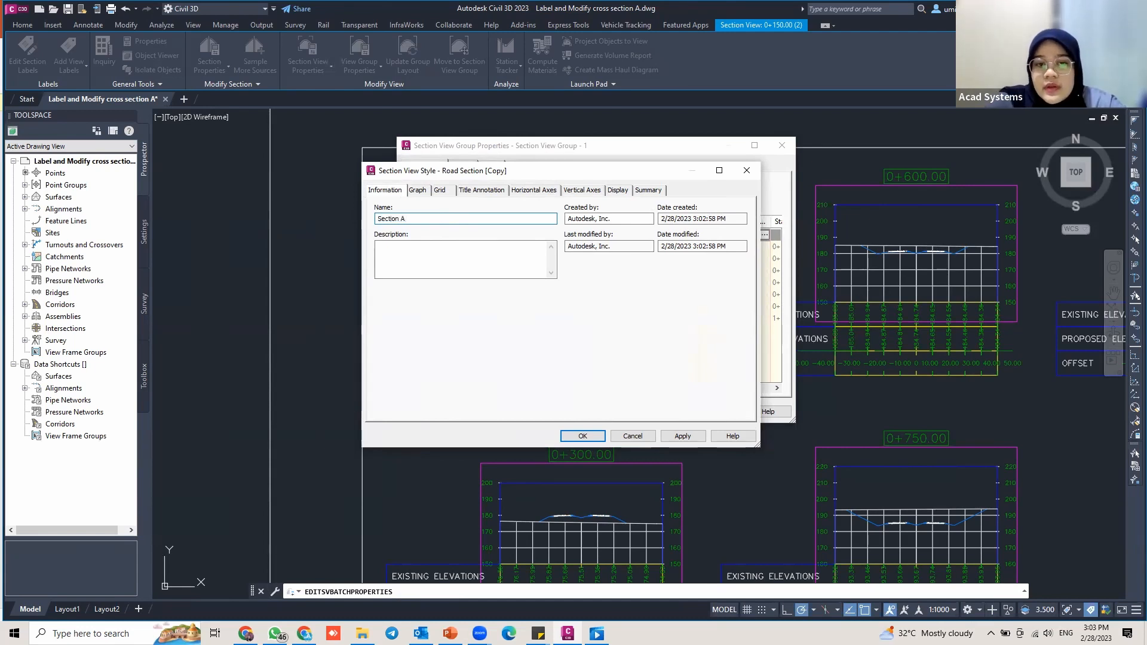
# Step: Hide Drafting Buffer Outline, Grid Vertical Major and Grid Horizontal Major in the Section A style and apply it to the section view group
pyautogui.click(619, 191)
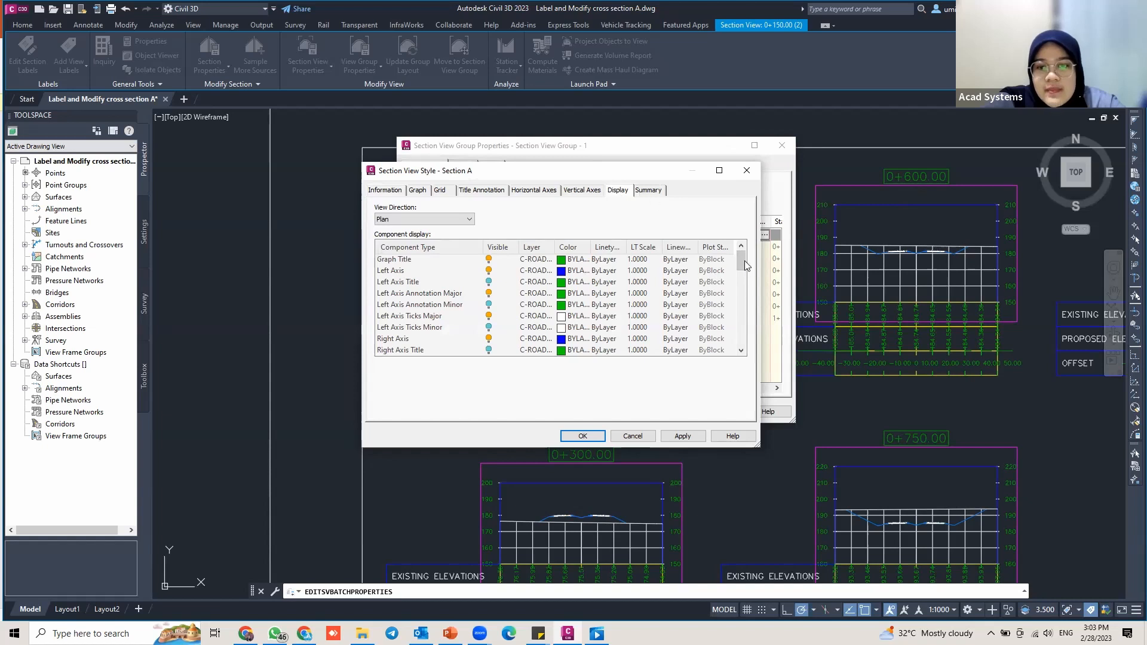
pyautogui.moveTo(741, 263); pyautogui.dragTo(740, 343)
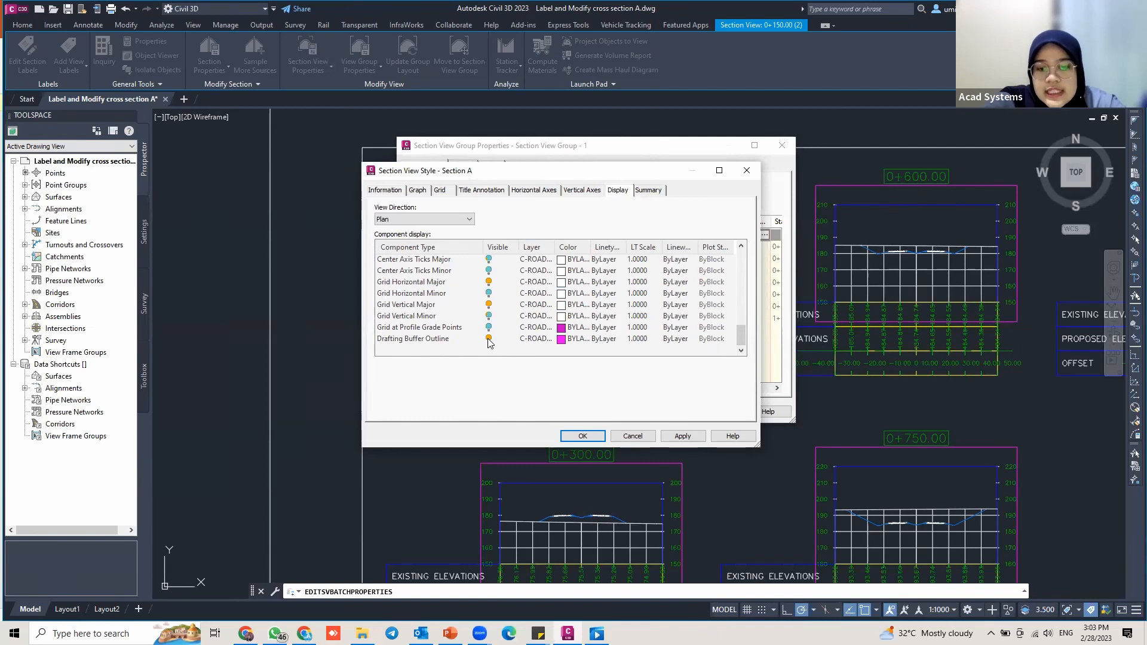
pyautogui.click(489, 339)
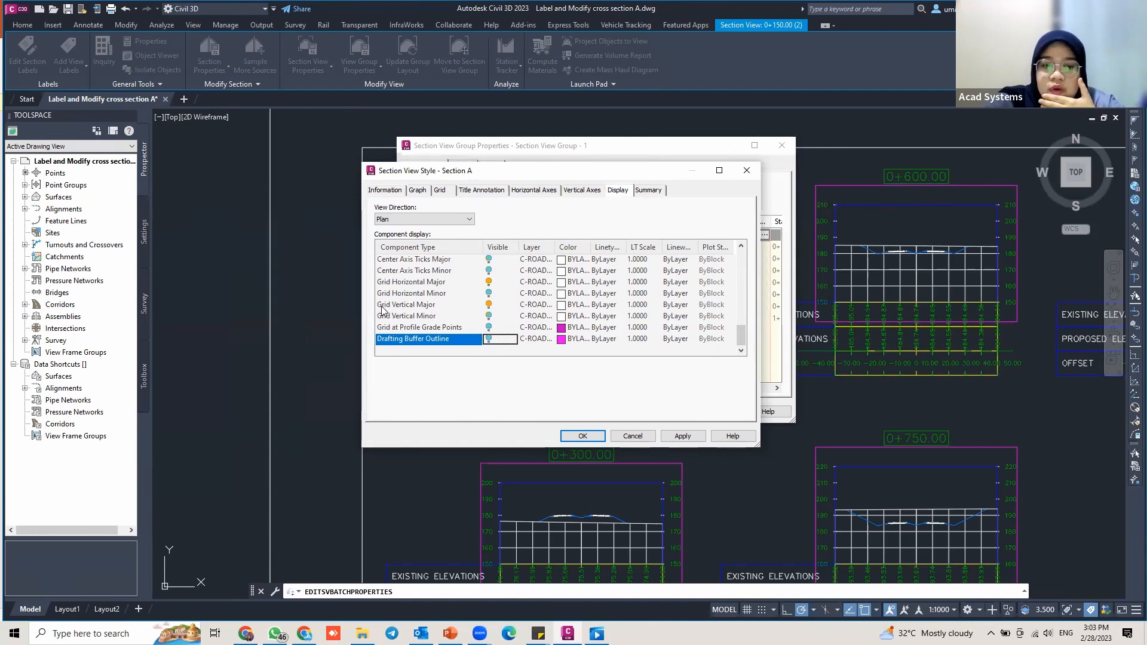
pyautogui.click(488, 304)
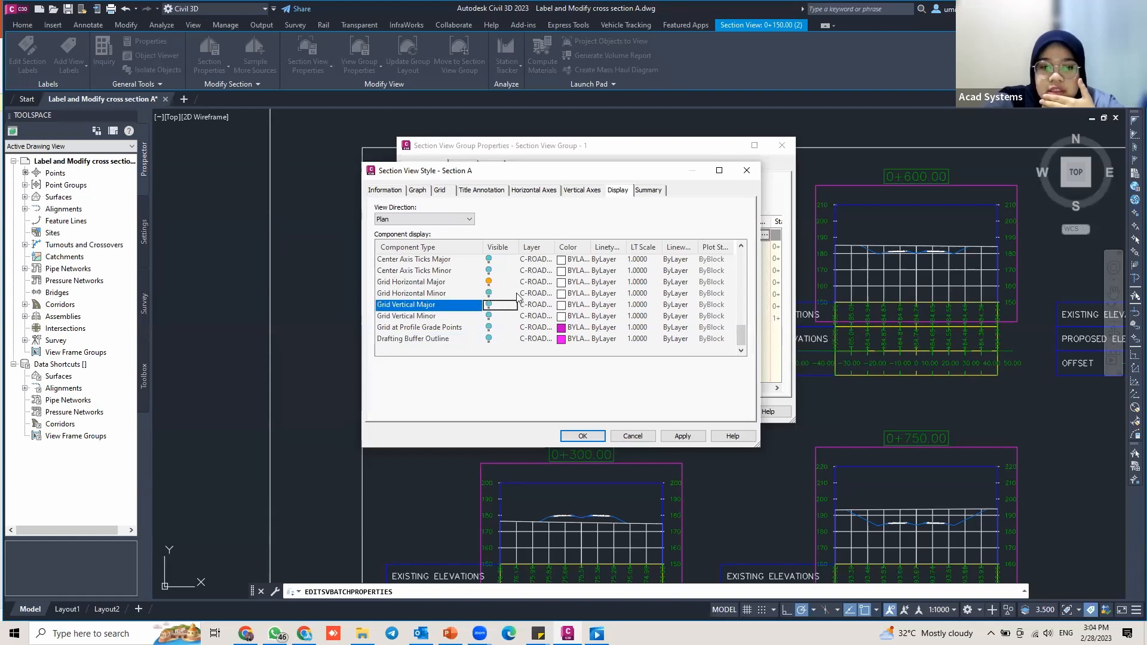
pyautogui.click(488, 281)
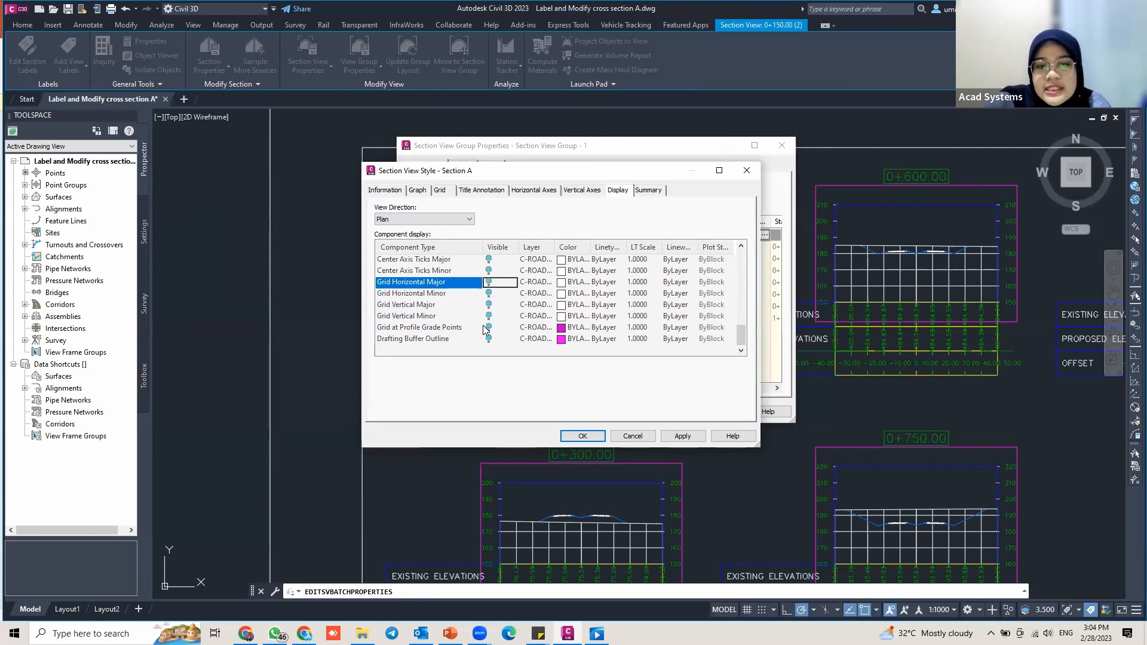
pyautogui.click(683, 436)
pyautogui.click(579, 436)
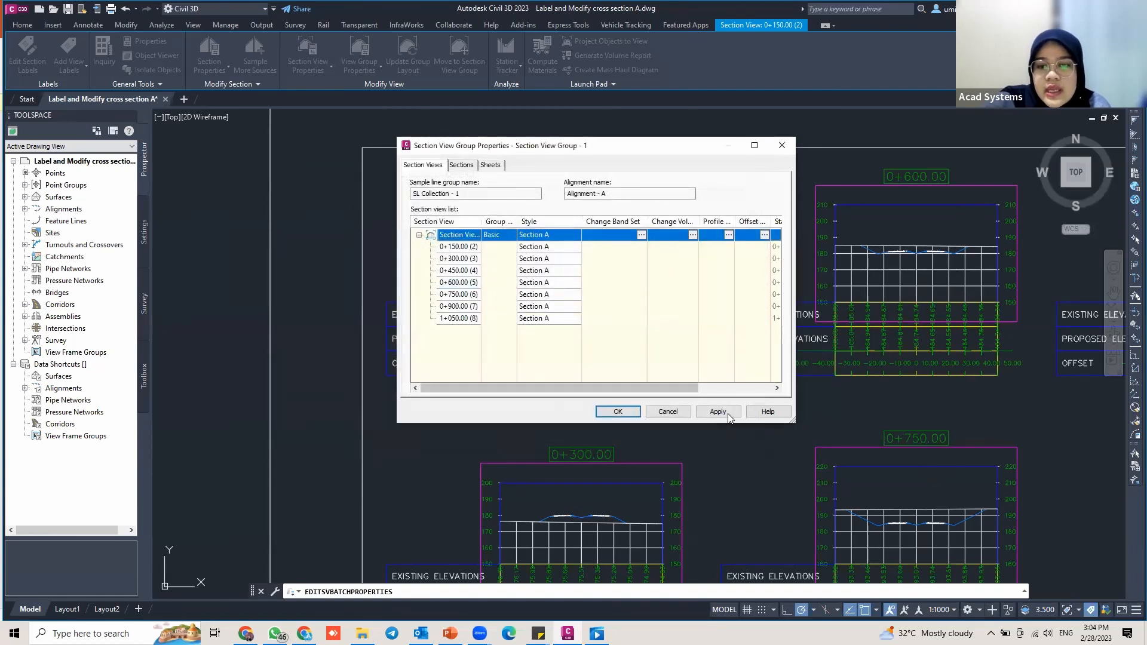
pyautogui.click(621, 414)
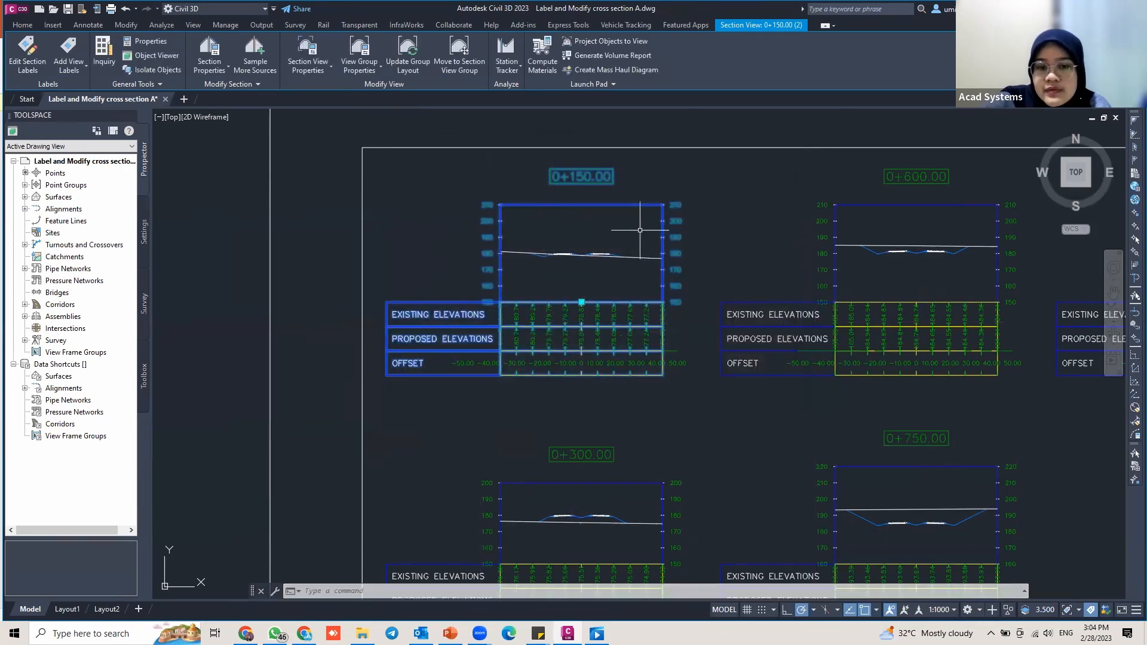
# Step: Compare the 0+150.00 section view's bands with the reference image on the PowerPoint slide, and return to Civil 3D
pyautogui.press('Escape')
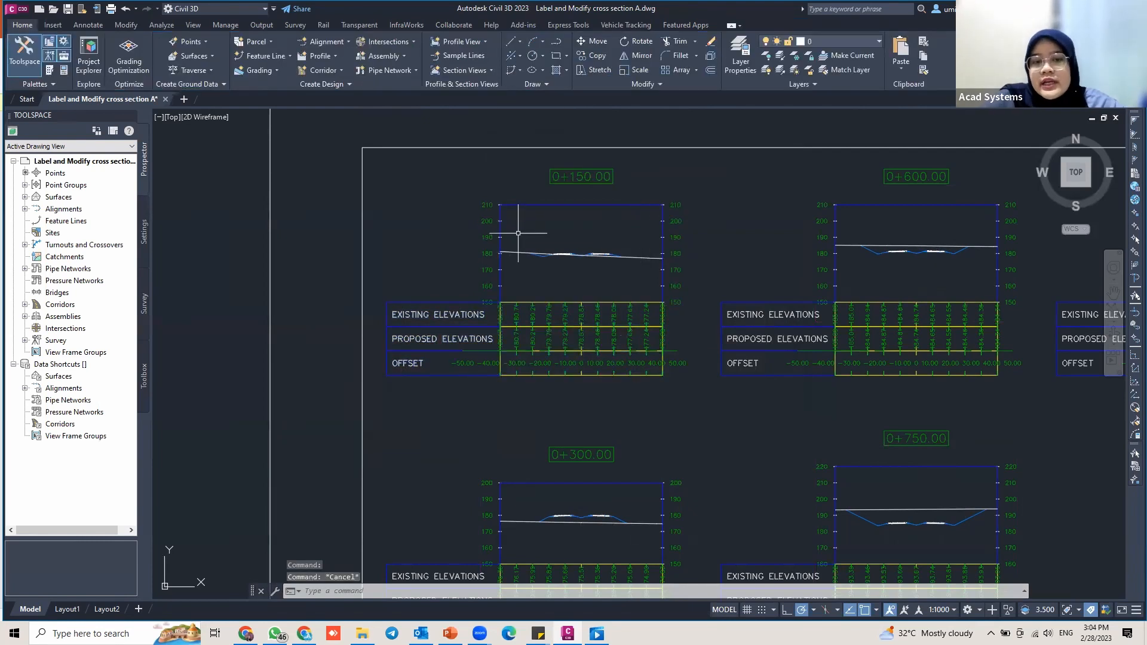
pyautogui.click(500, 220)
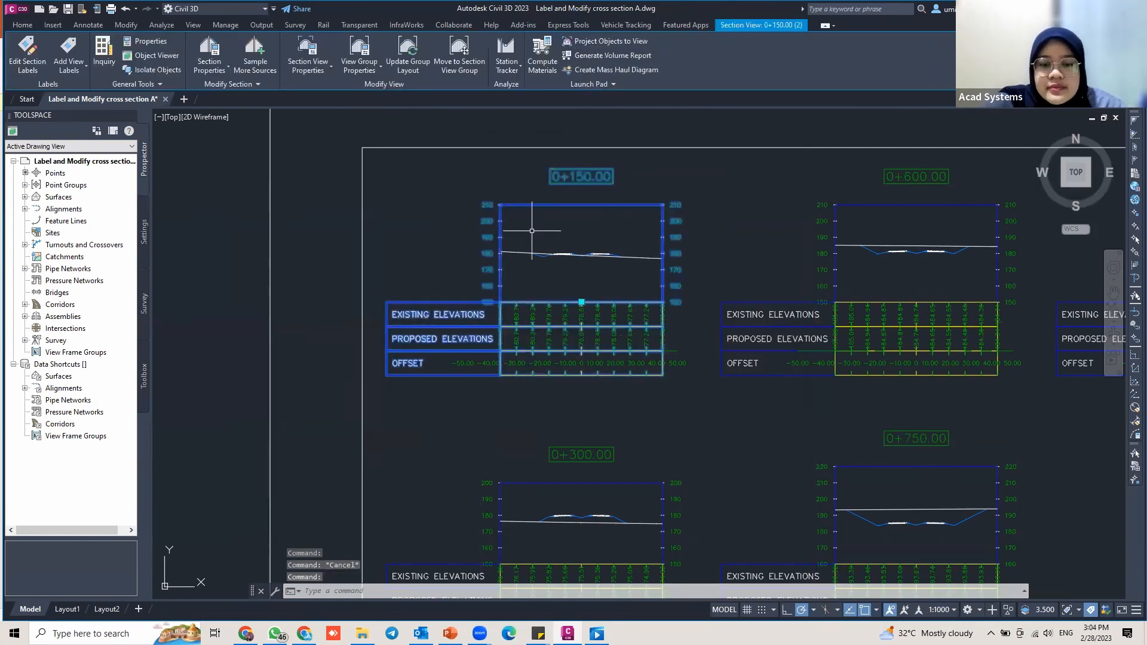
pyautogui.press('Escape')
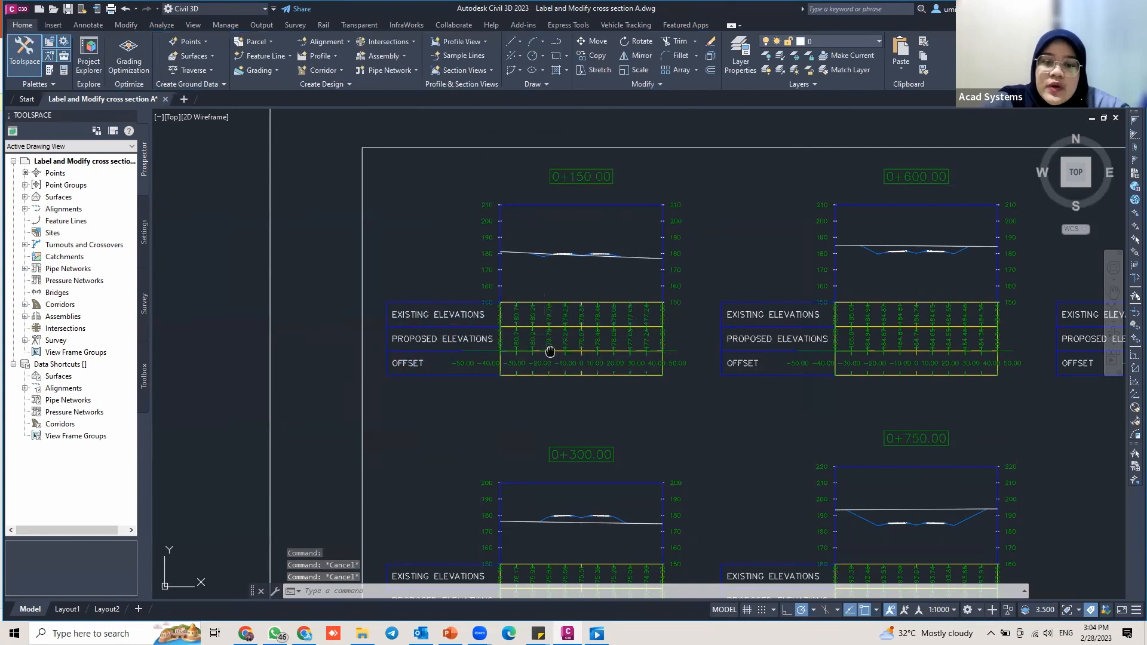
pyautogui.moveTo(548, 351); pyautogui.dragTo(553, 346, button='middle')
pyautogui.scroll(2, 553, 345)
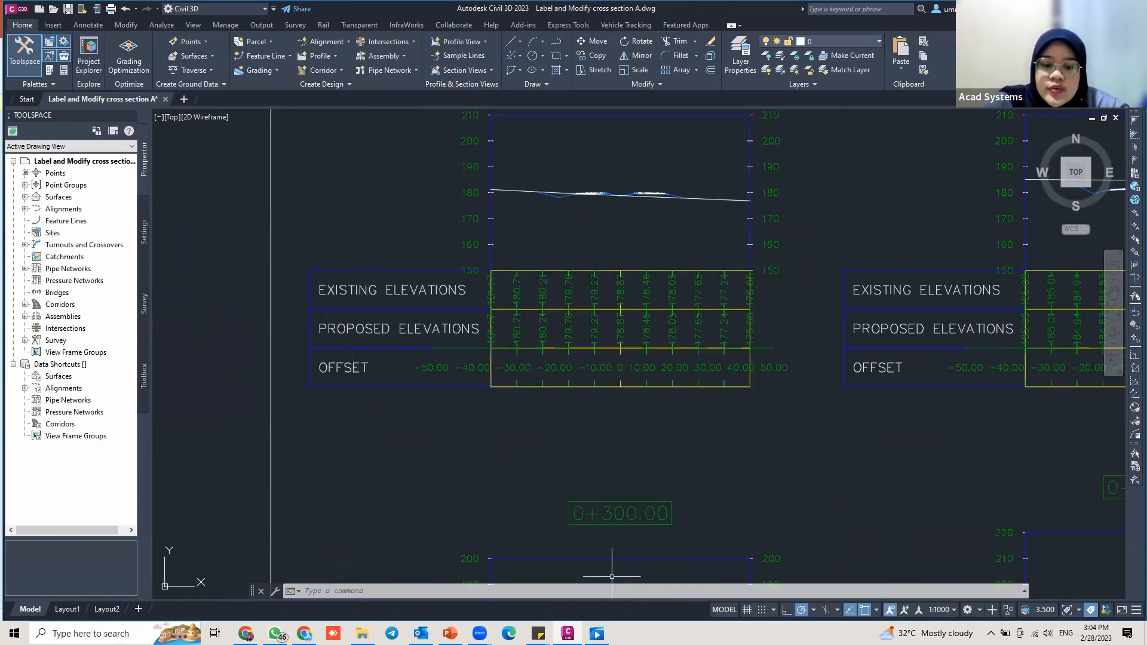
pyautogui.click(449, 633)
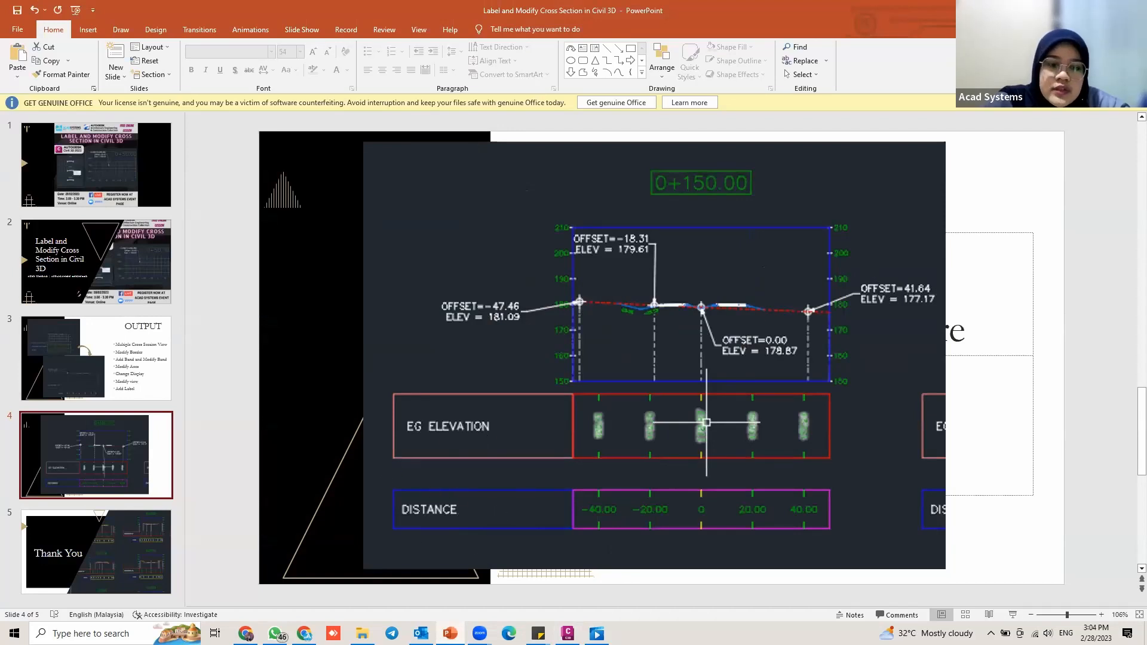
pyautogui.hotkey('alt', 'Tab')
# Step: Remove the FG Elevations and Offsets bands from the section view group's band set and apply the change
pyautogui.click(508, 303)
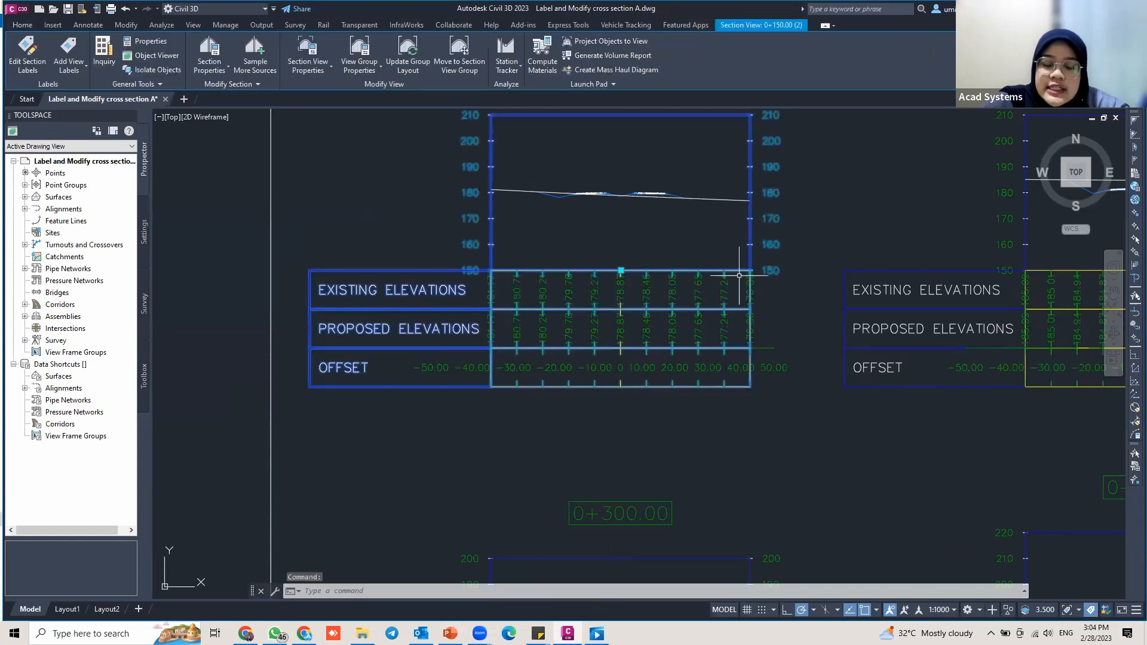
pyautogui.moveTo(558, 226); pyautogui.dragTo(545, 267, button='middle')
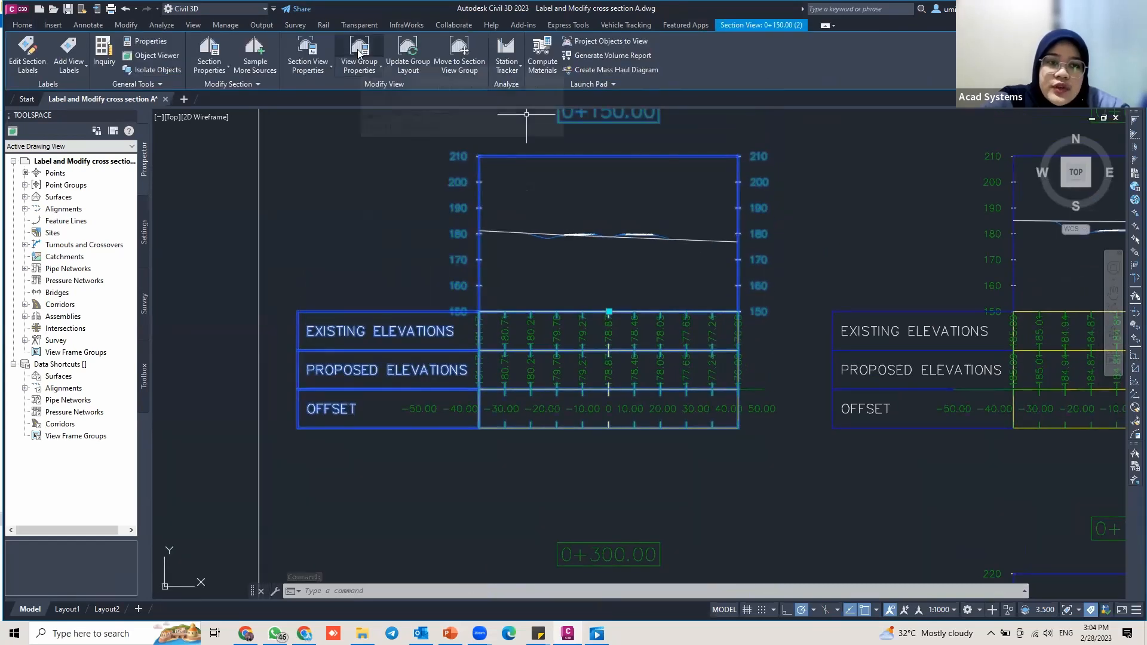
pyautogui.click(357, 49)
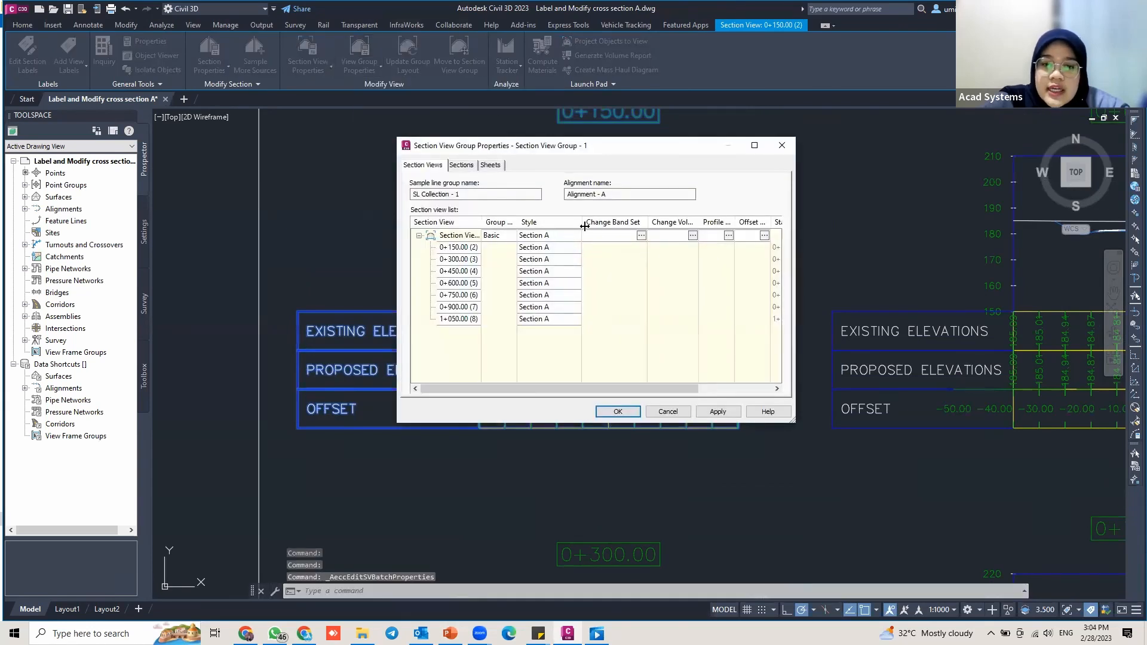
pyautogui.moveTo(584, 226); pyautogui.dragTo(572, 225)
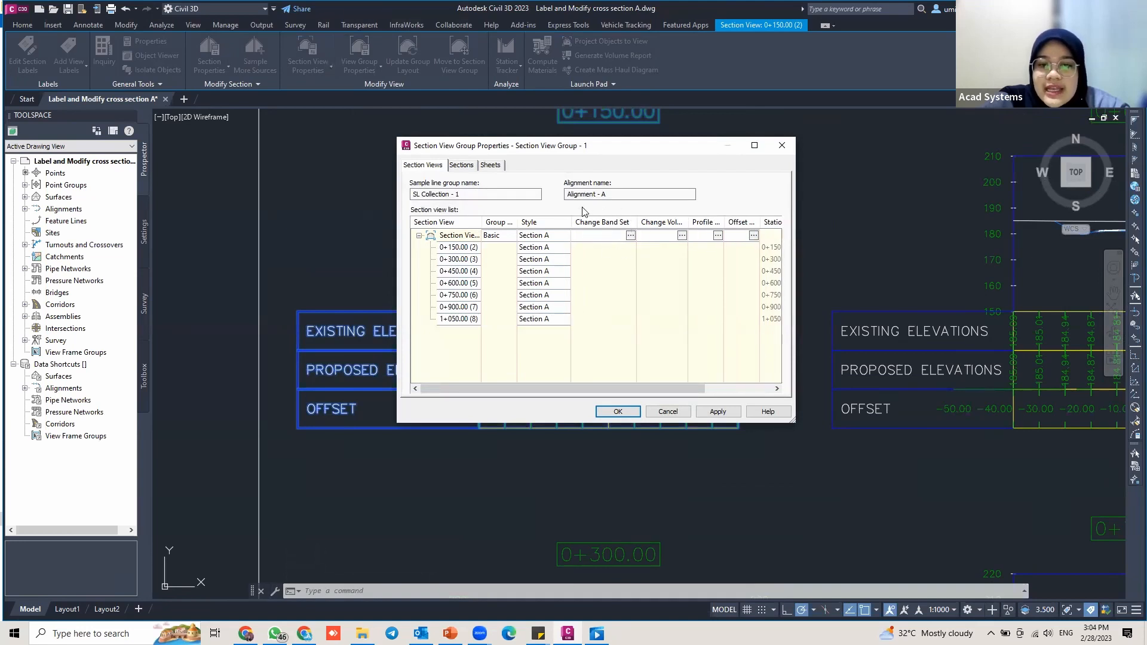
pyautogui.click(630, 235)
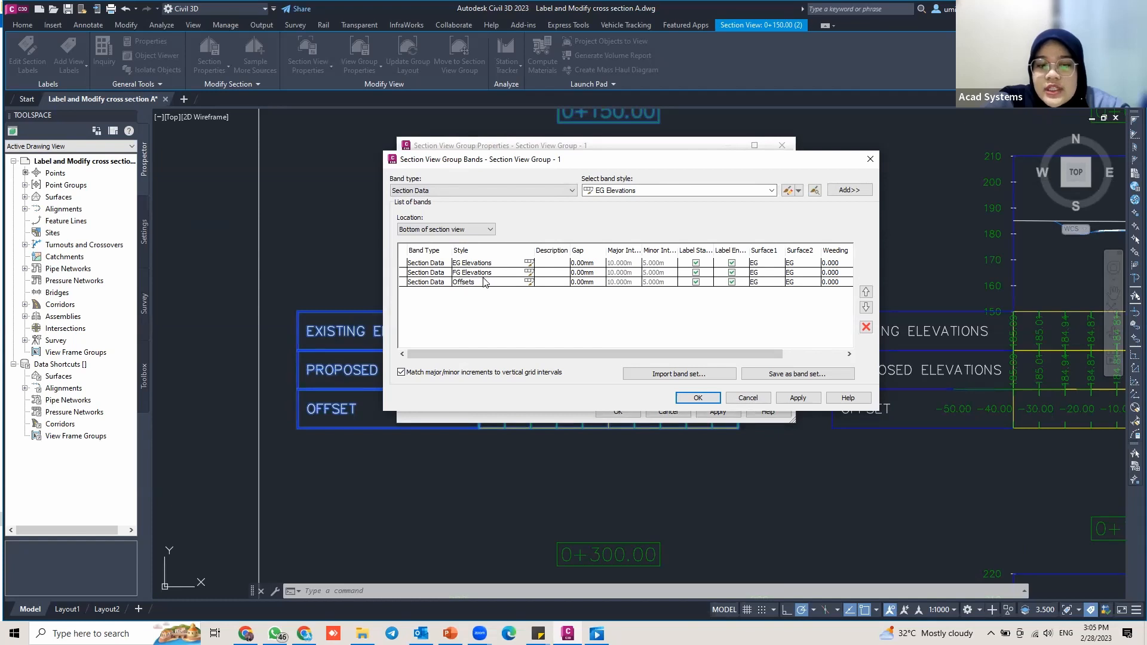
pyautogui.click(406, 273)
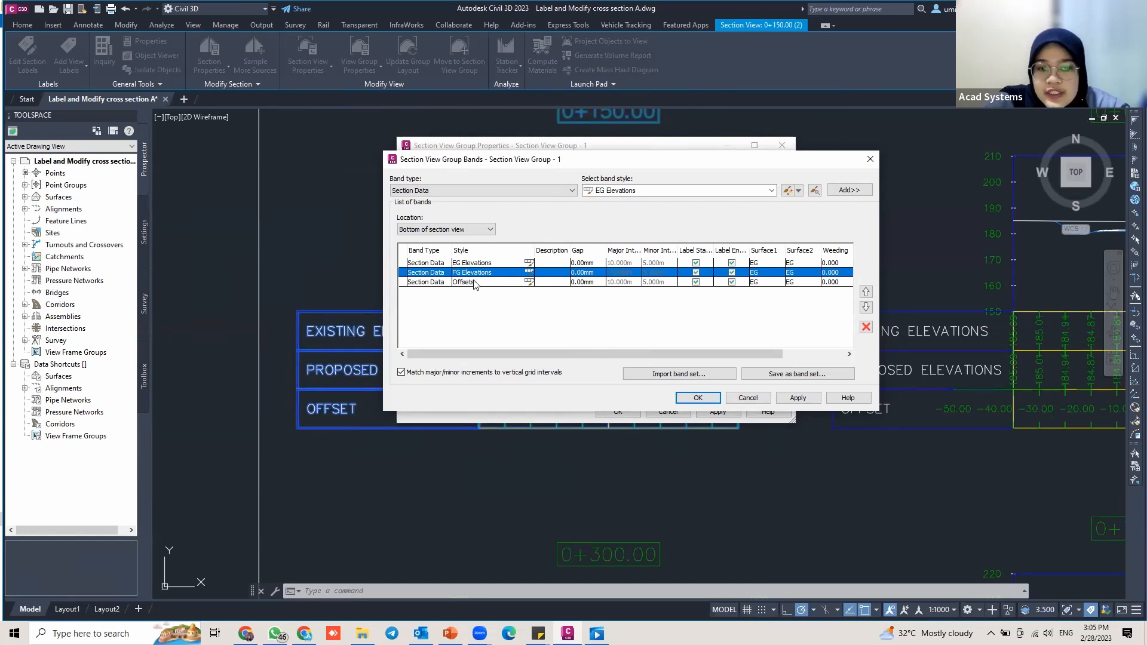
pyautogui.click(865, 329)
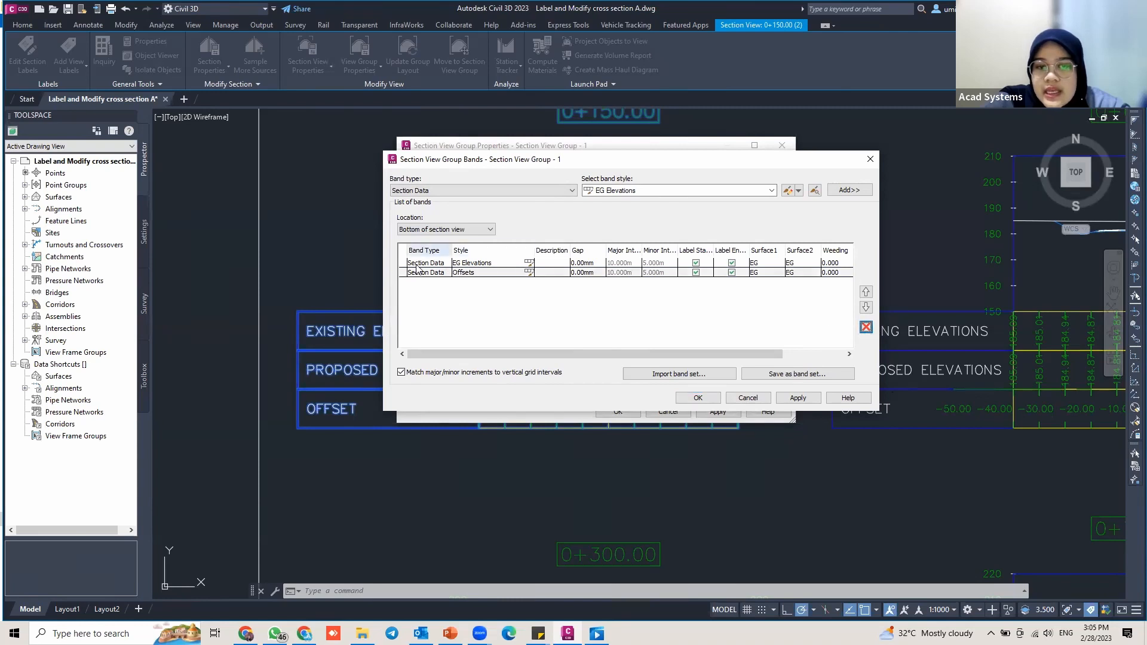
pyautogui.click(405, 272)
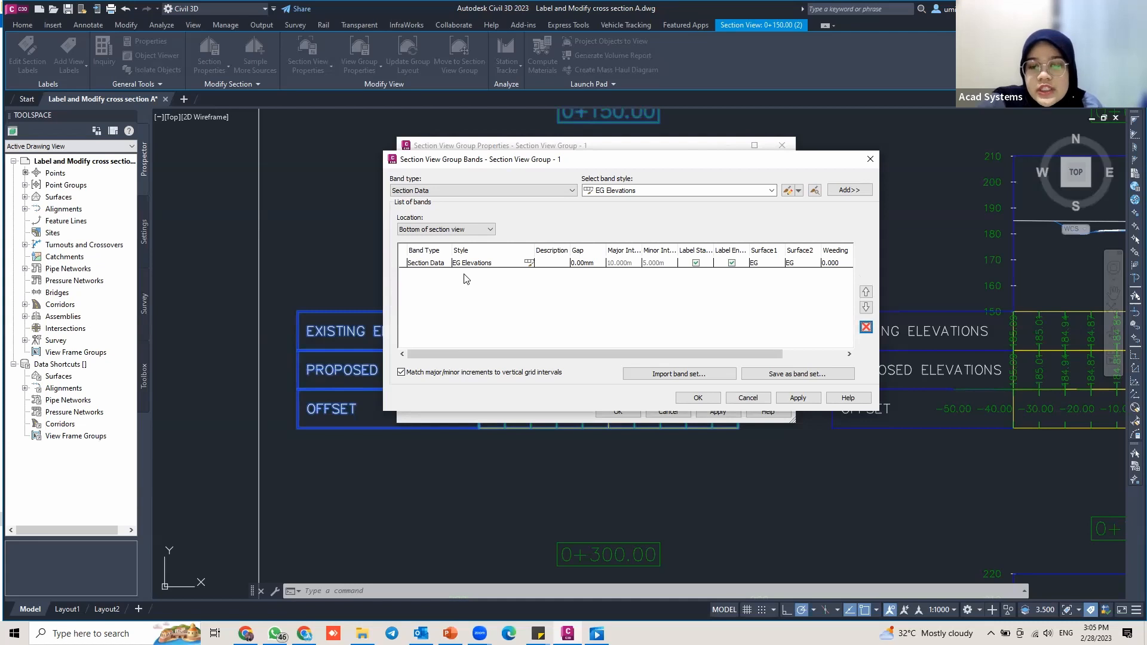
pyautogui.click(795, 399)
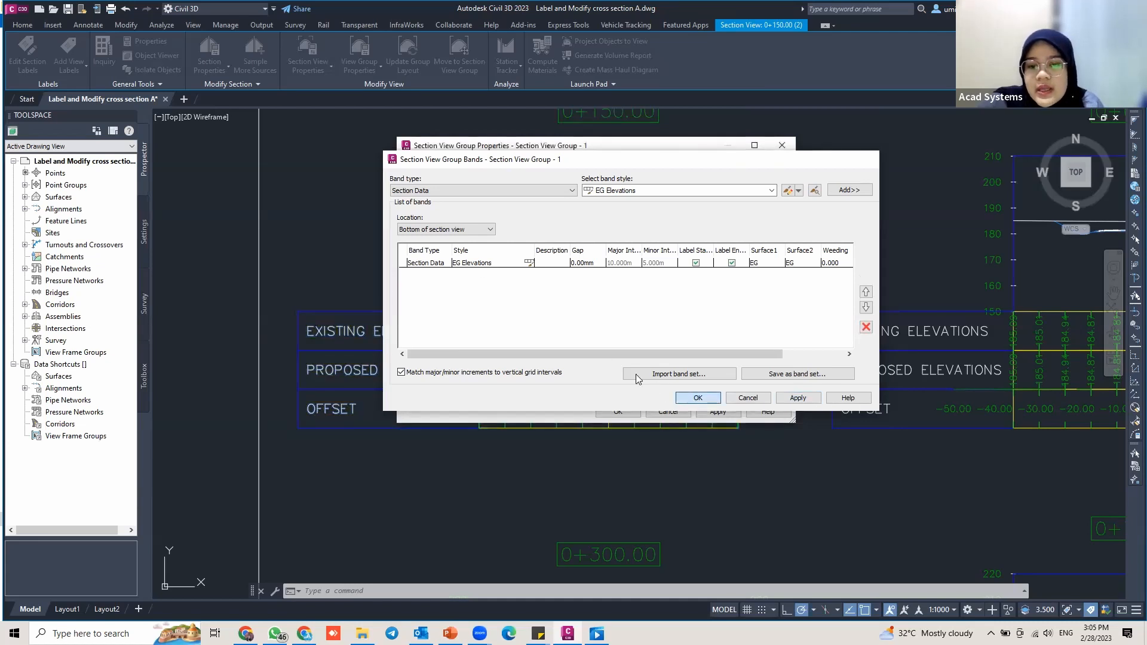
pyautogui.click(698, 398)
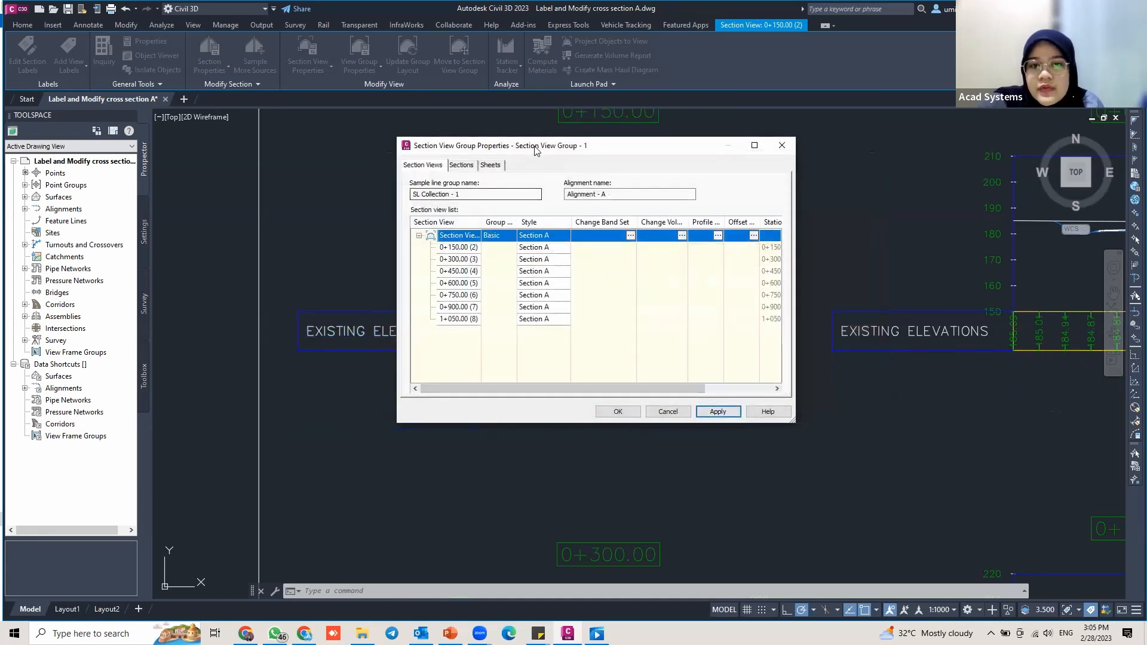
# Step: Try to make a copy of the EG Elevations band style named Elevation EG for the remaining section data band
pyautogui.moveTo(537, 145); pyautogui.dragTo(875, 132)
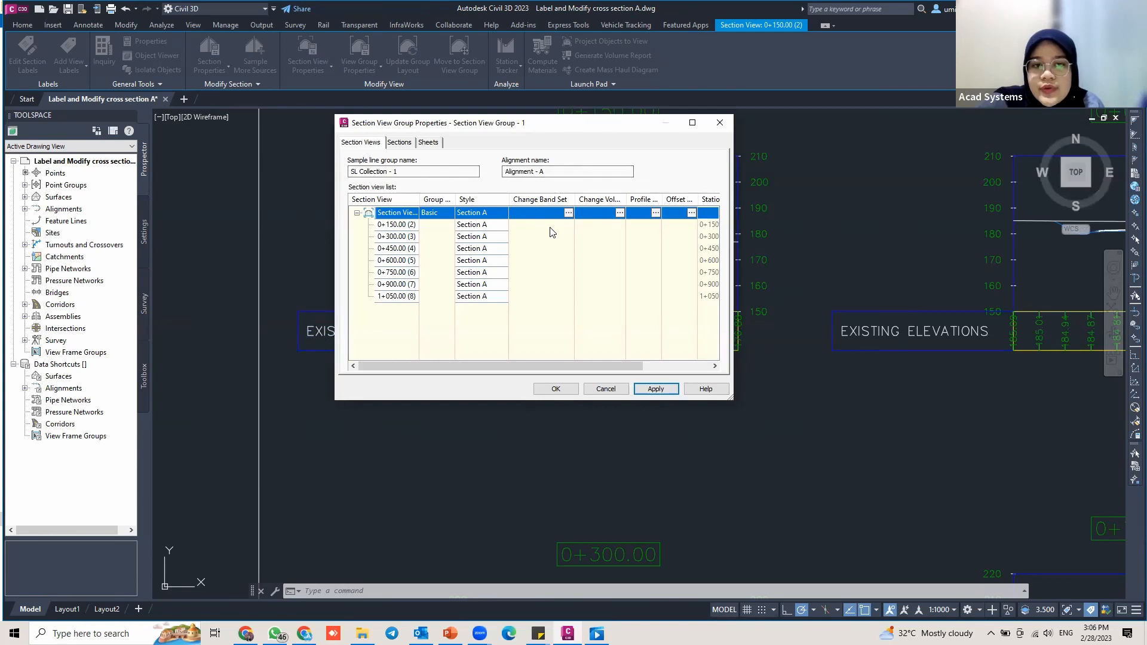
pyautogui.click(568, 213)
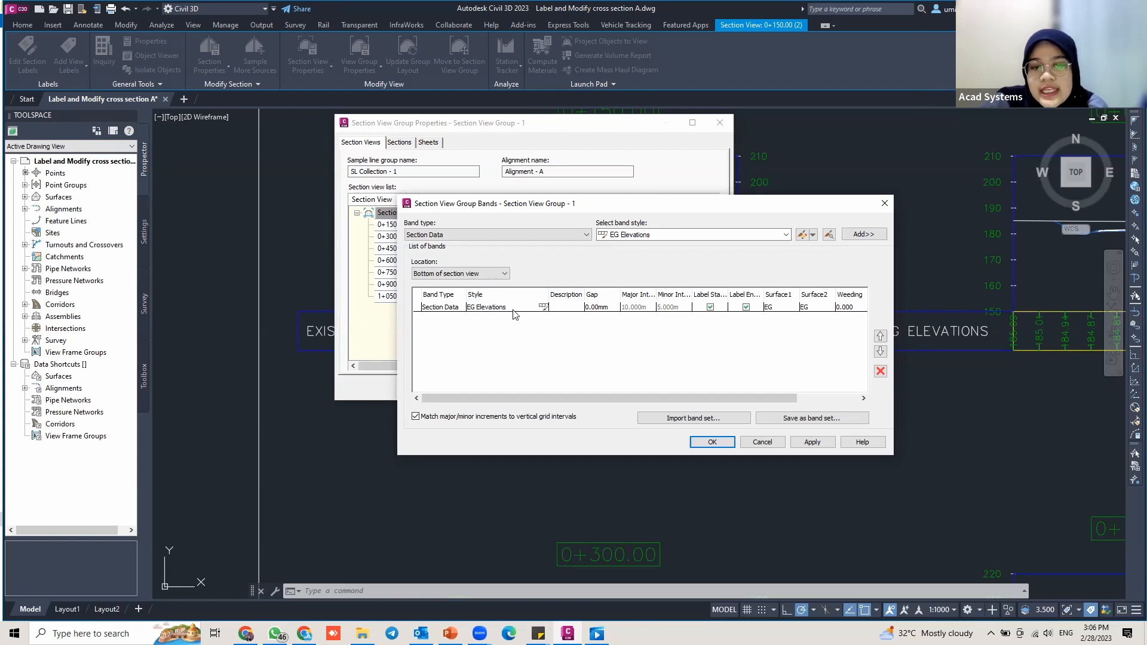
pyautogui.click(543, 307)
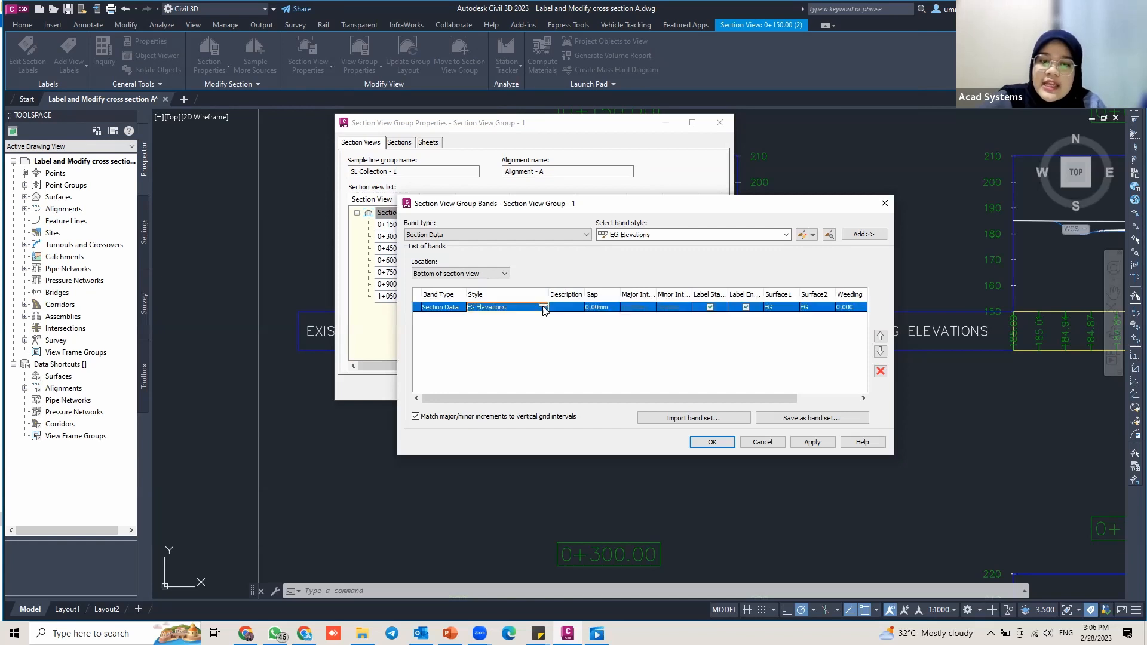
pyautogui.click(544, 307)
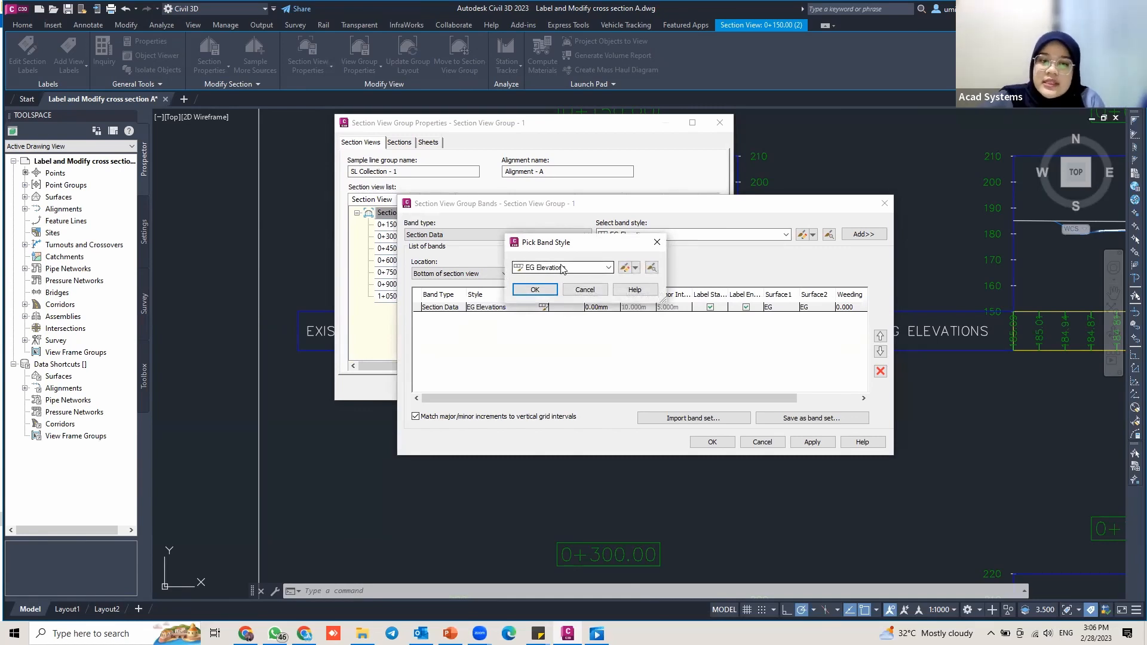
pyautogui.click(626, 273)
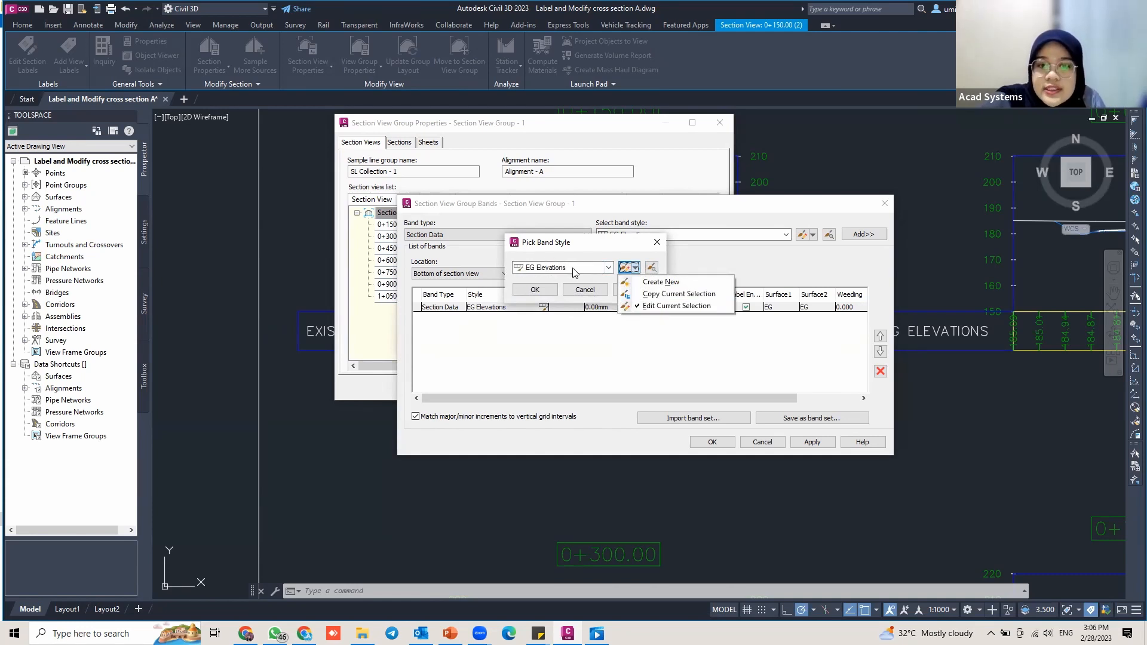
pyautogui.click(660, 296)
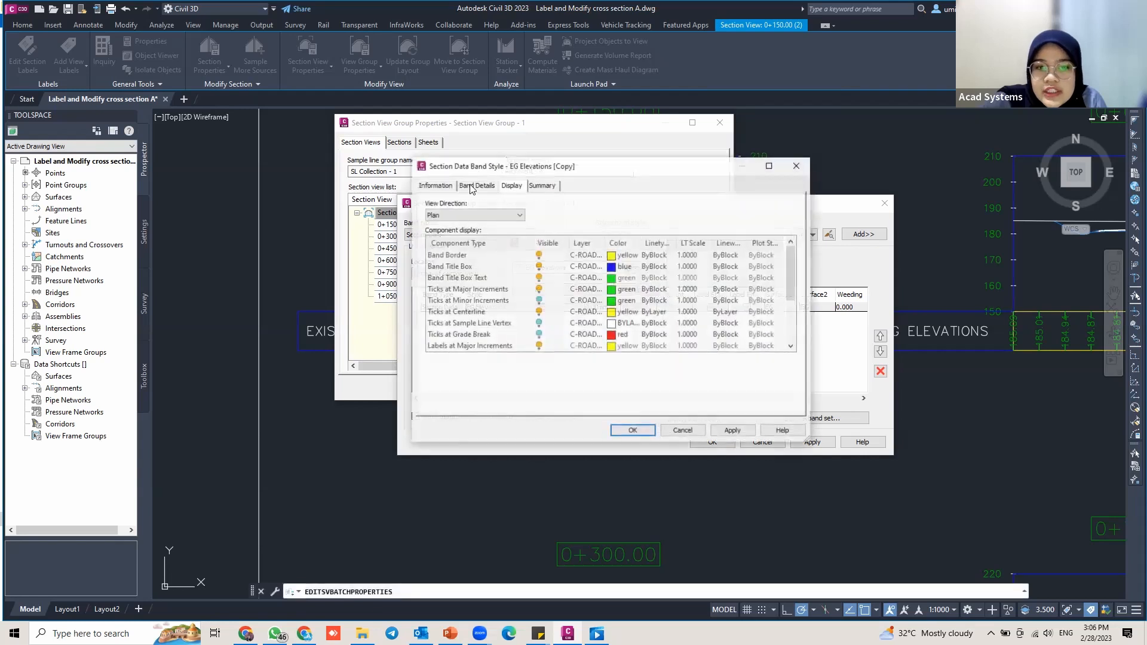
pyautogui.click(434, 185)
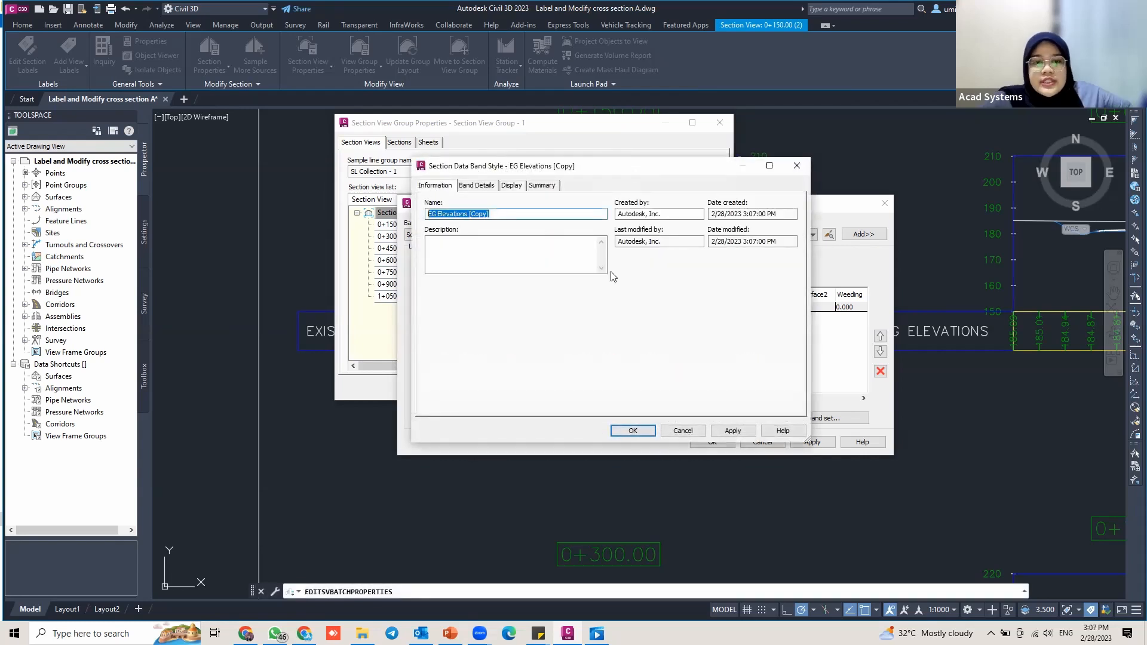
pyautogui.press('BackSpace')
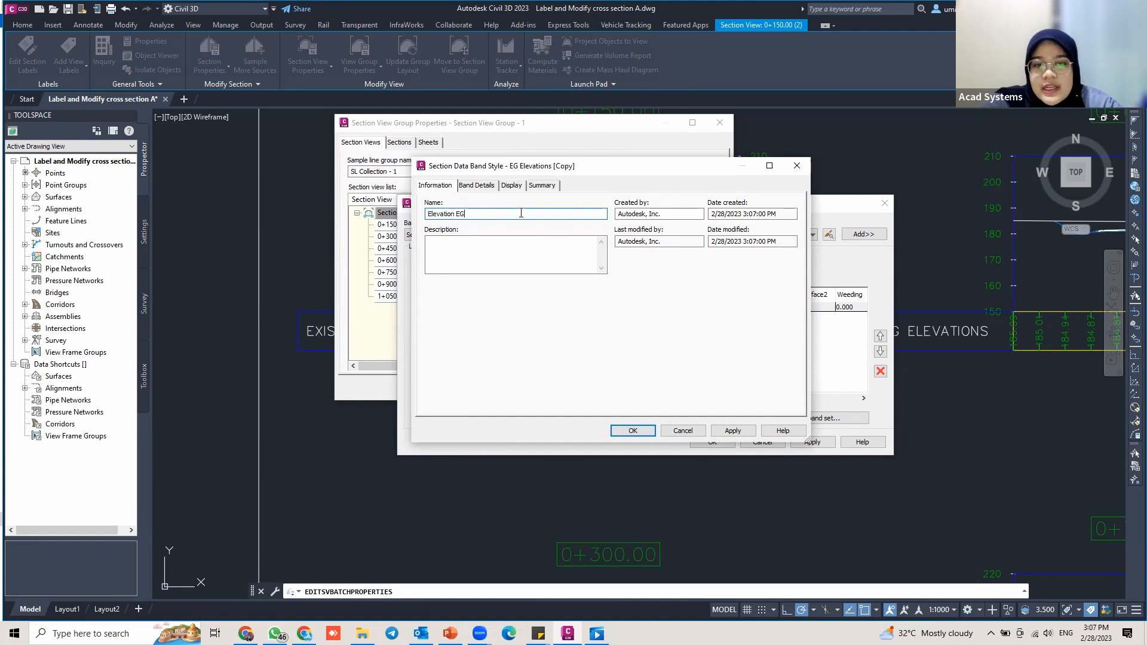
pyautogui.moveTo(559, 171); pyautogui.dragTo(308, 207)
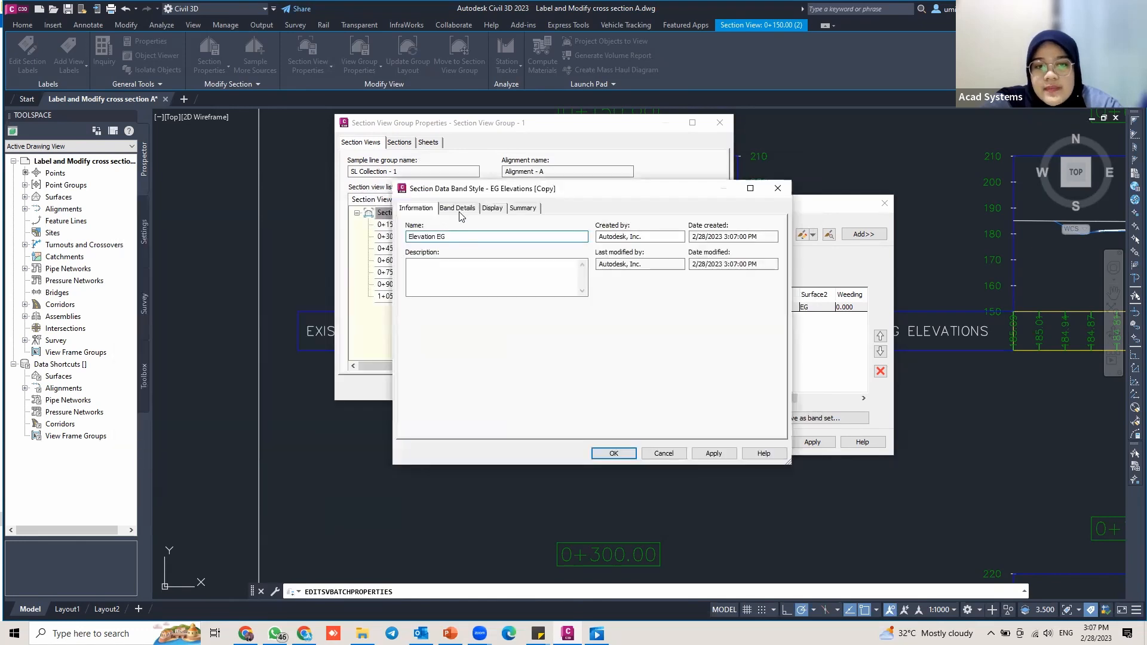
# Step: Check the band details of the Elevation EG style, discard the copy and close the group's band settings
pyautogui.click(460, 210)
pyautogui.moveTo(512, 184); pyautogui.dragTo(549, 155)
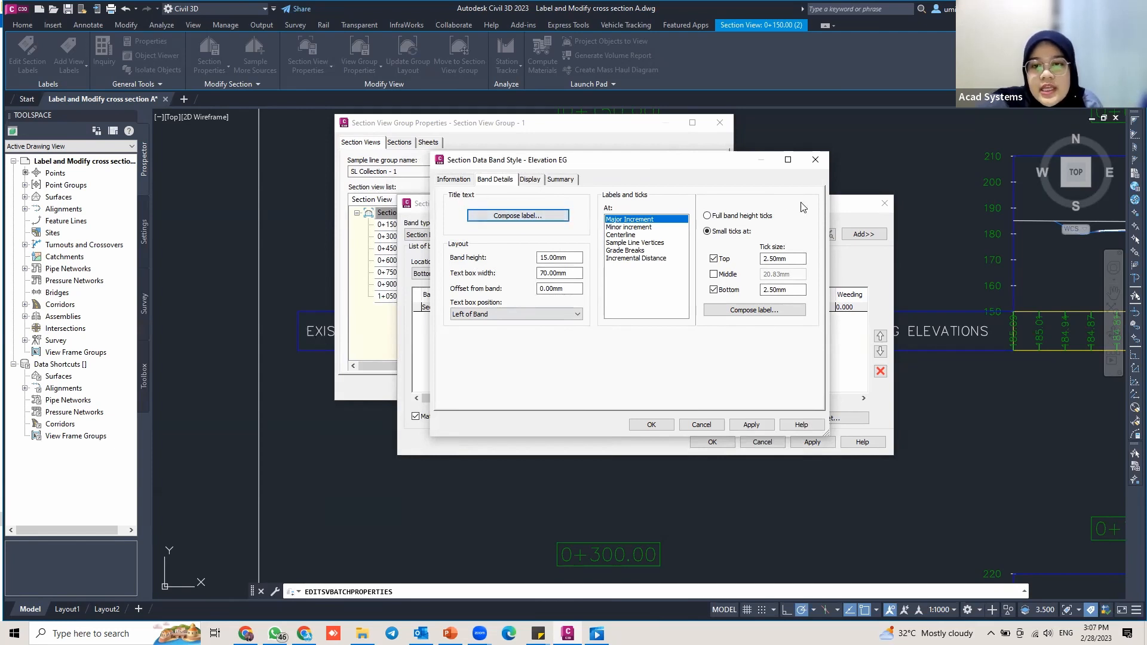
pyautogui.click(815, 160)
pyautogui.click(540, 289)
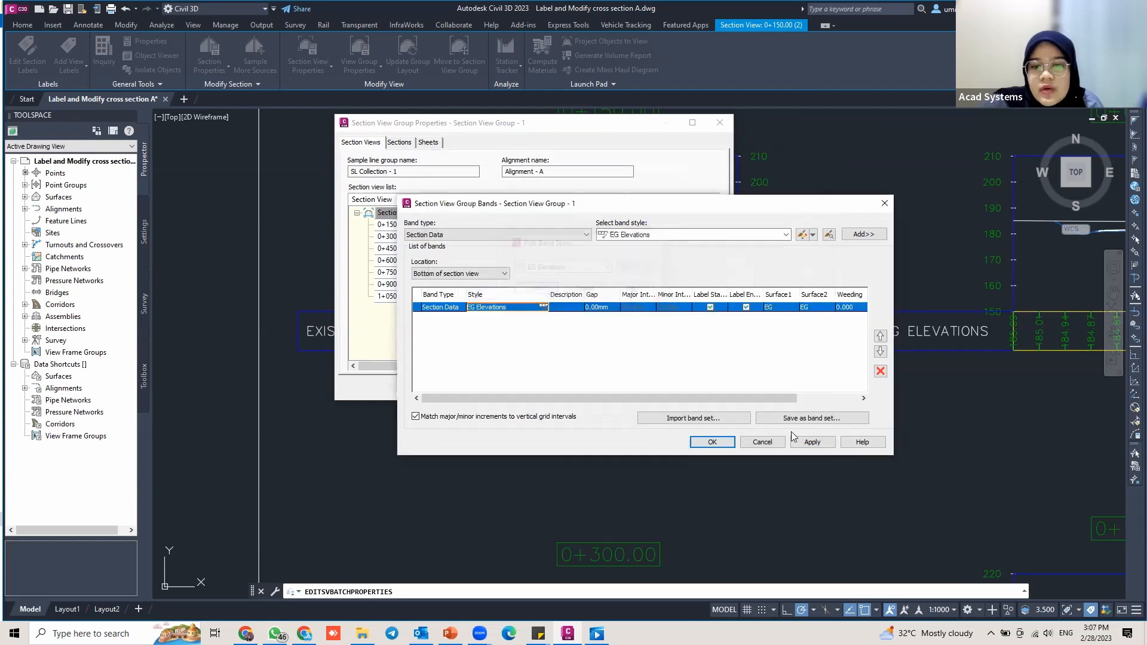
pyautogui.click(711, 442)
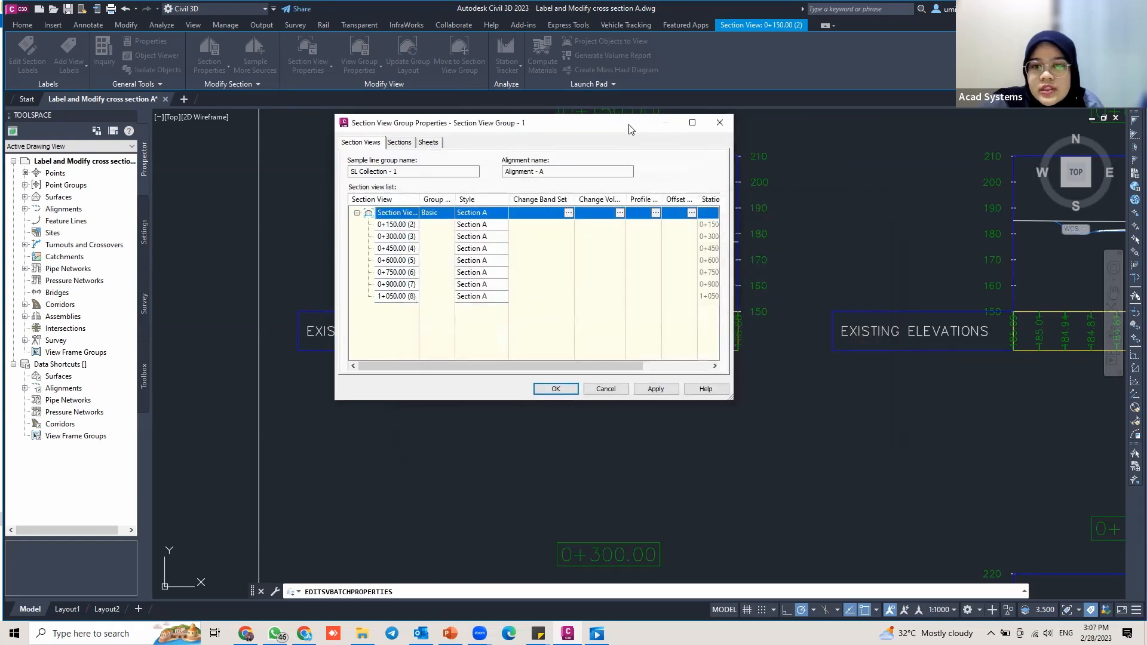
# Step: Bring up the section view group's bands again and choose EG Elevations as the section data band's style
pyautogui.click(765, 227)
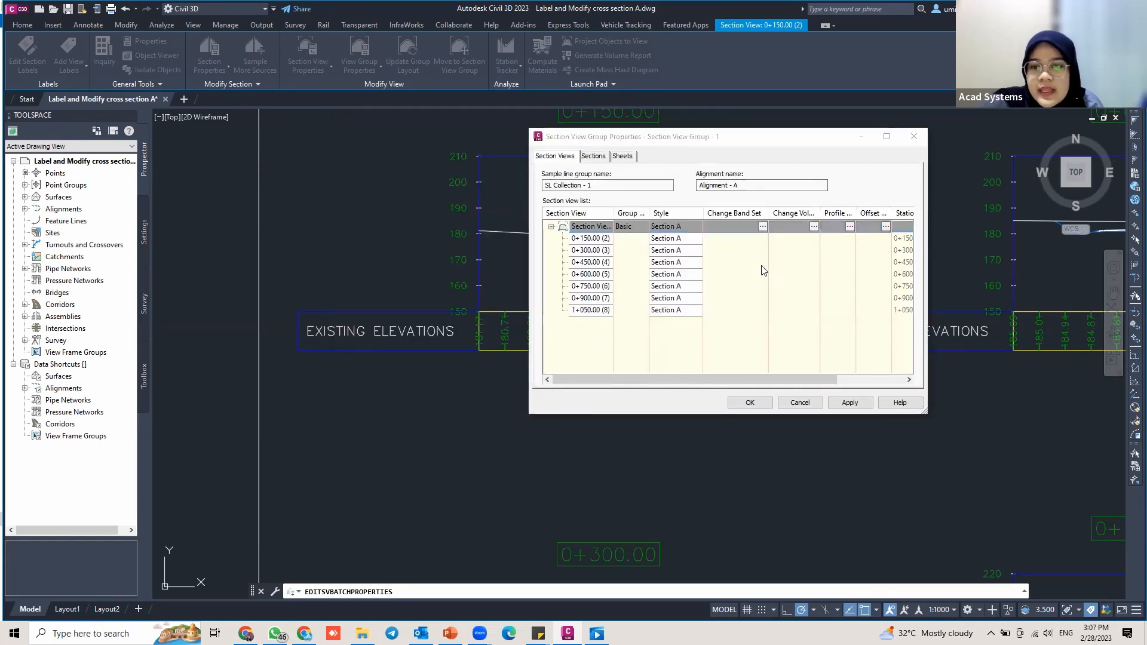
pyautogui.click(619, 241)
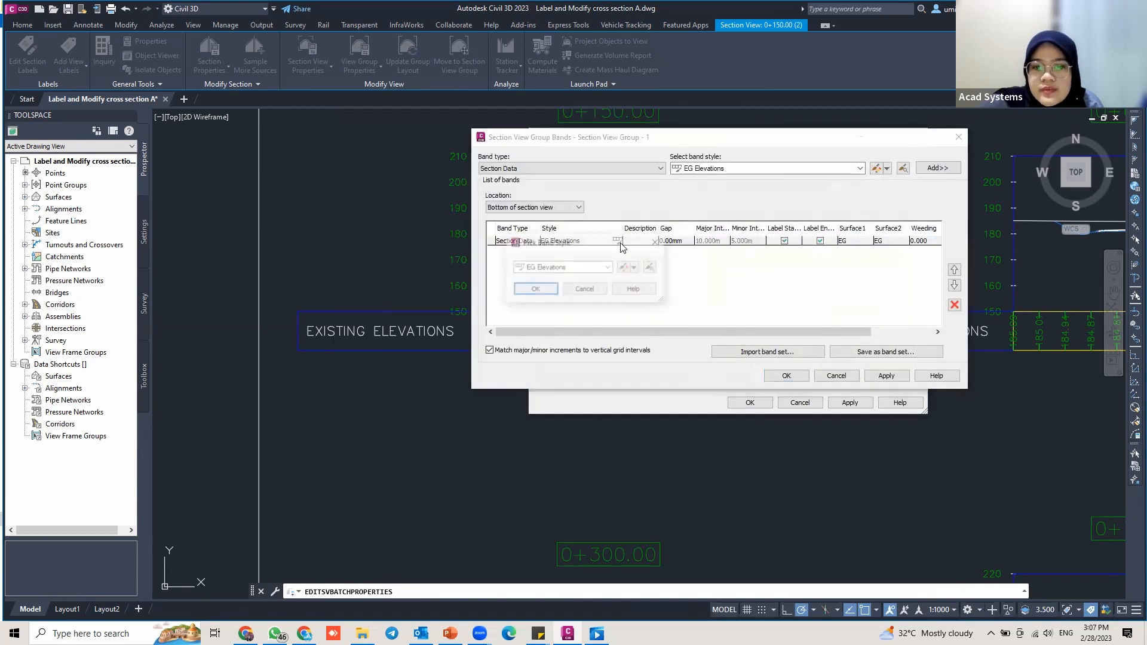
pyautogui.click(624, 267)
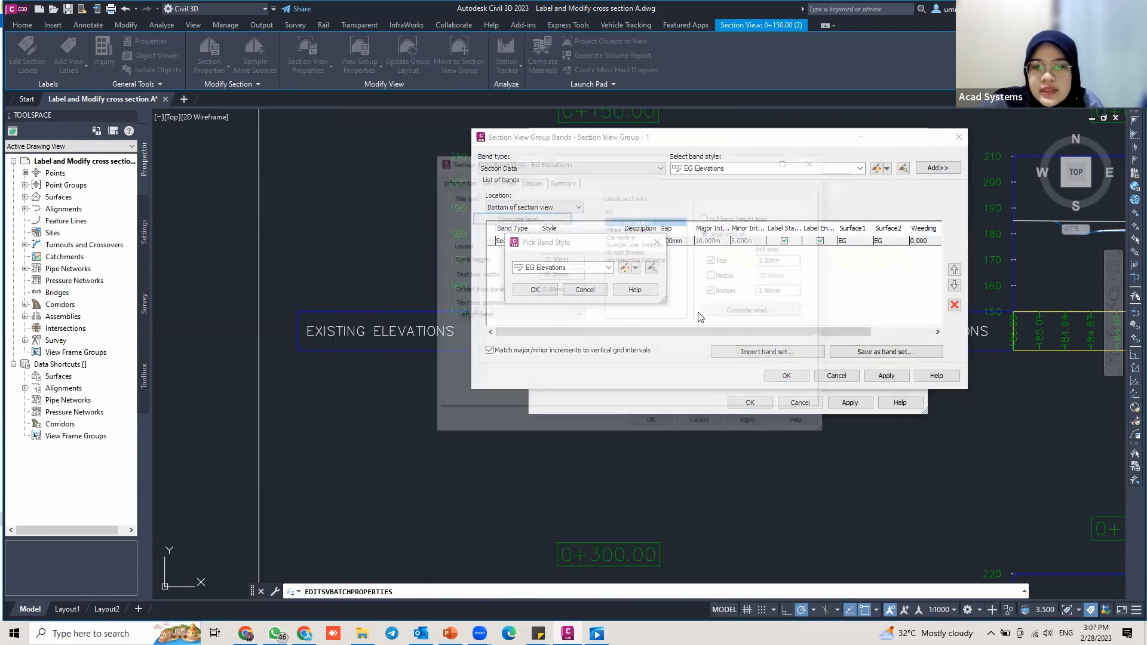
pyautogui.click(814, 161)
pyautogui.click(603, 268)
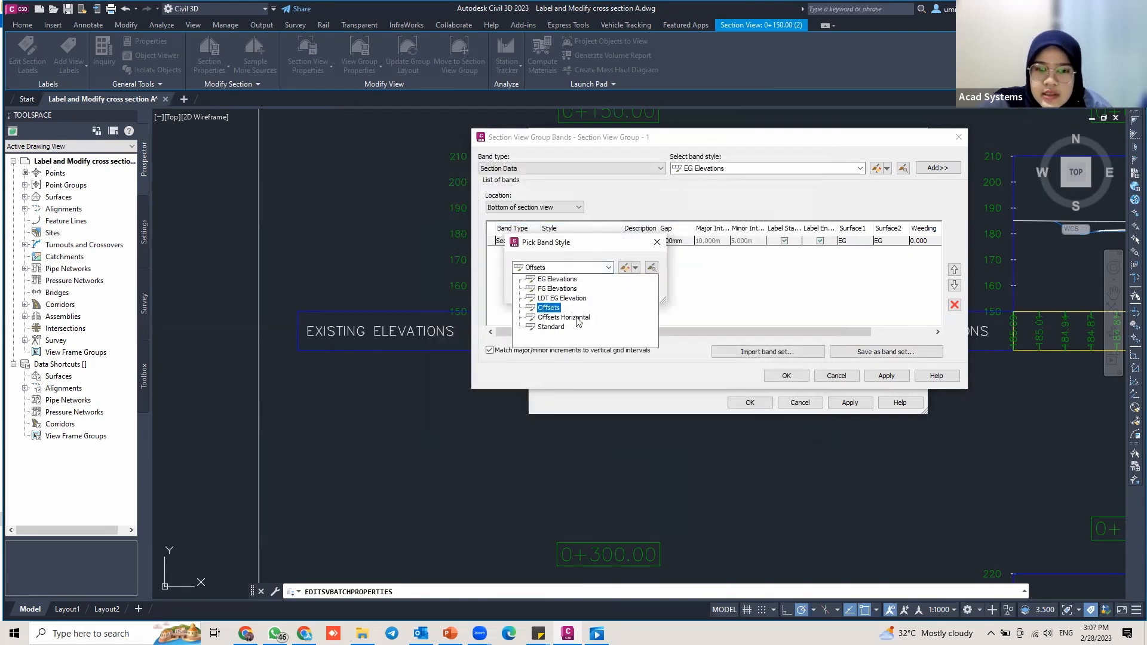
pyautogui.click(573, 279)
# Step: Try to copy the chosen band style under the name EG Elevations, and cancel the copy
pyautogui.click(636, 267)
pyautogui.click(669, 292)
pyautogui.moveTo(510, 209); pyautogui.dragTo(494, 212)
pyautogui.press('BackSpace')
pyautogui.click(499, 179)
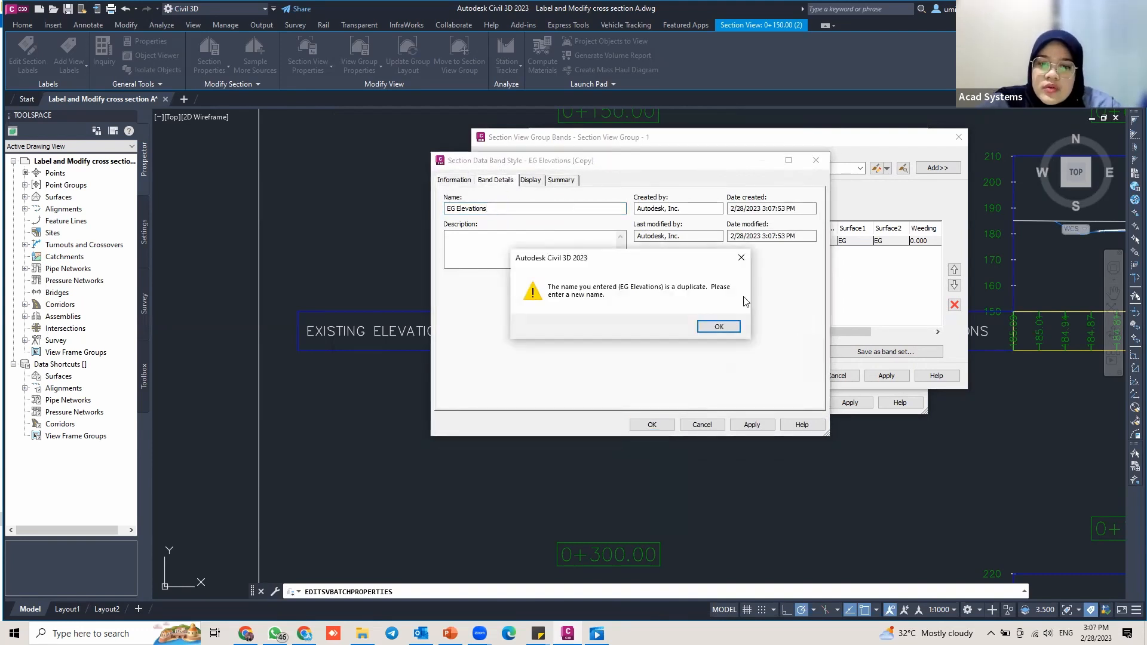
pyautogui.click(718, 326)
pyautogui.click(712, 430)
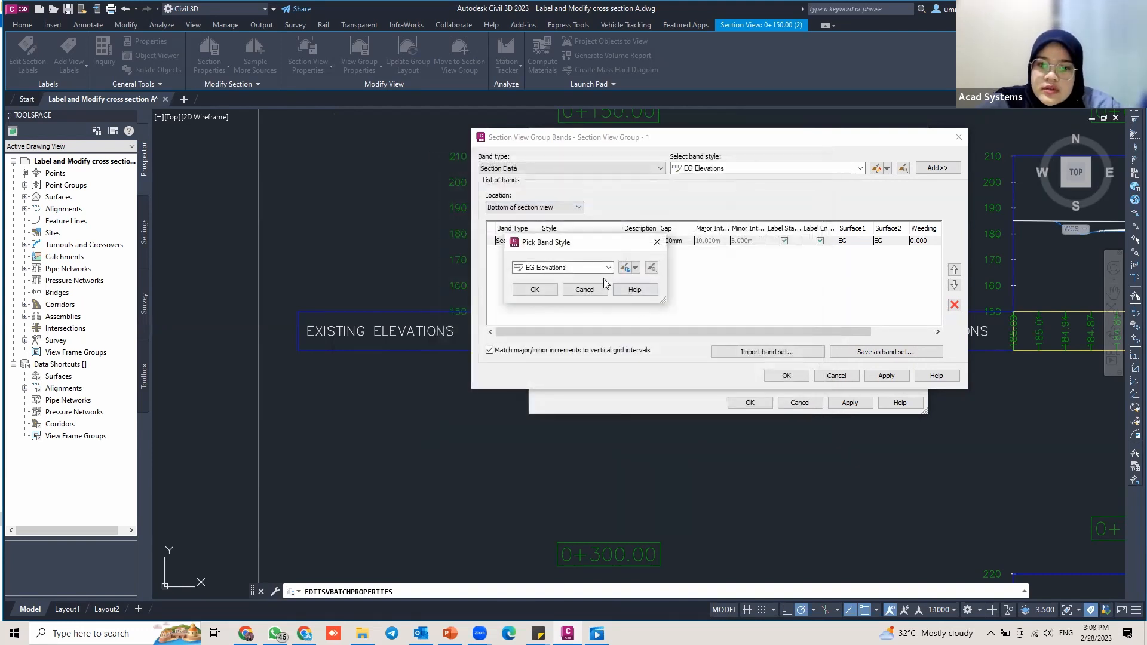
# Step: Discard the new copy, edit the EG Elevations band style itself and open its band title label for composing
pyautogui.click(623, 272)
pyautogui.click(817, 161)
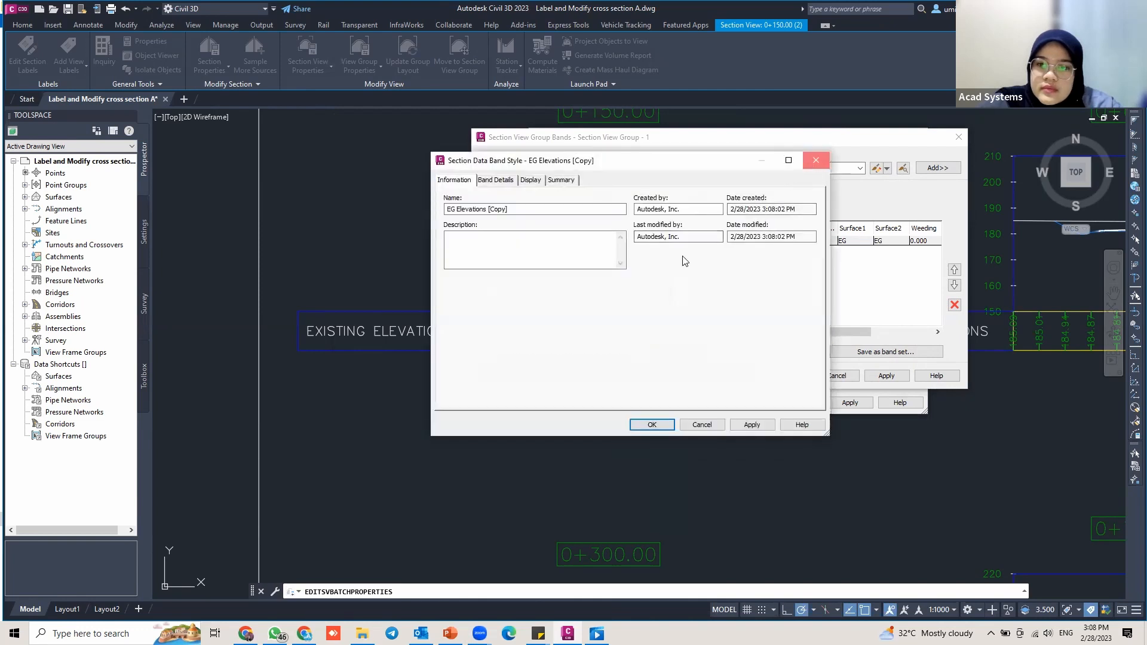
pyautogui.click(636, 268)
pyautogui.click(669, 308)
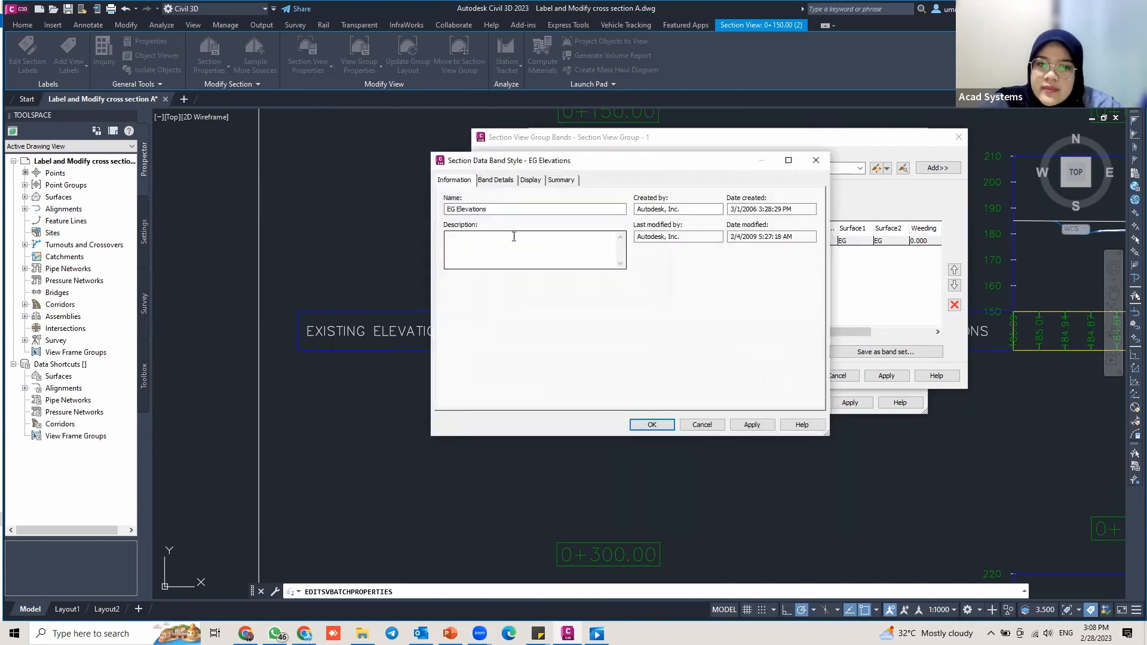
pyautogui.click(491, 181)
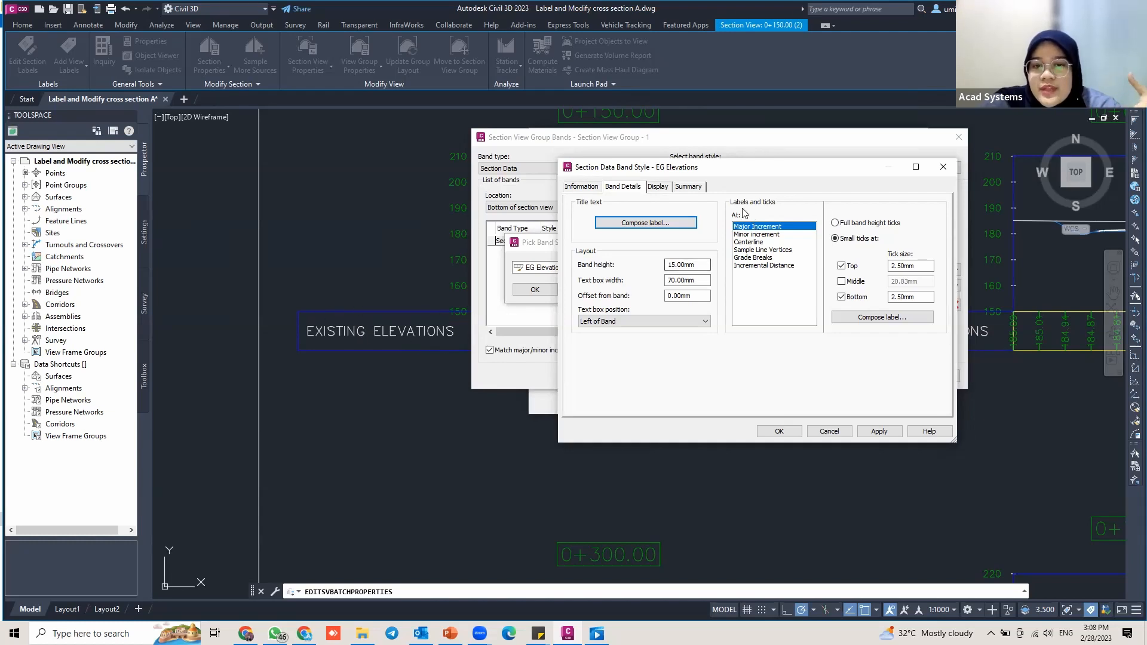
pyautogui.click(644, 224)
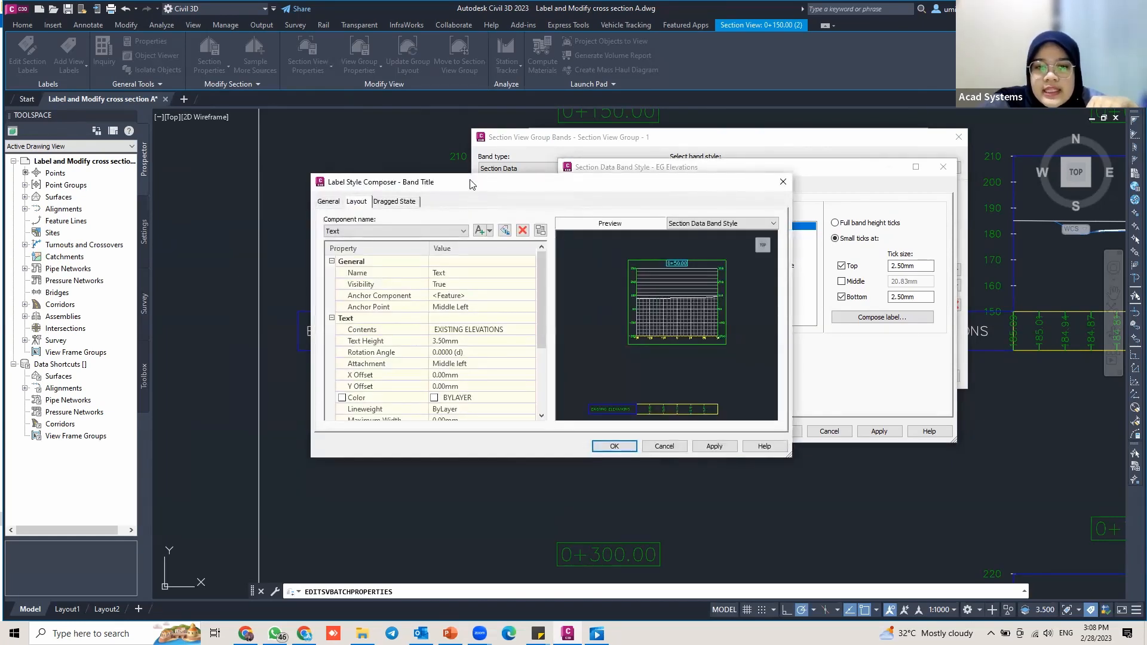
pyautogui.moveTo(470, 184); pyautogui.dragTo(648, 178)
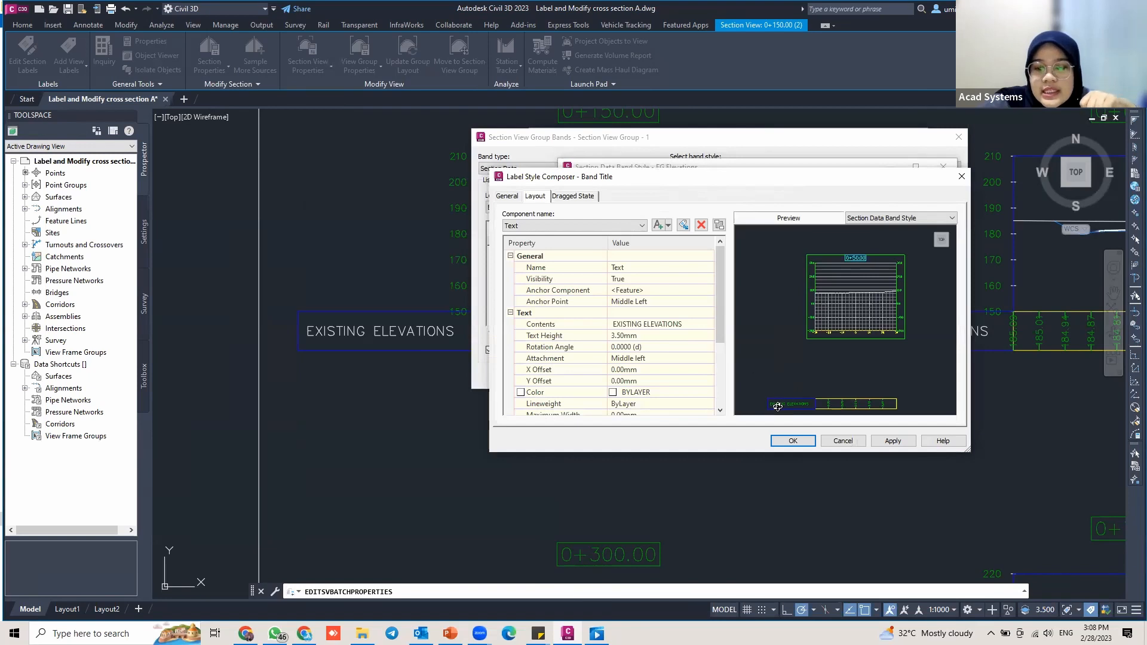
pyautogui.moveTo(646, 176); pyautogui.dragTo(574, 109)
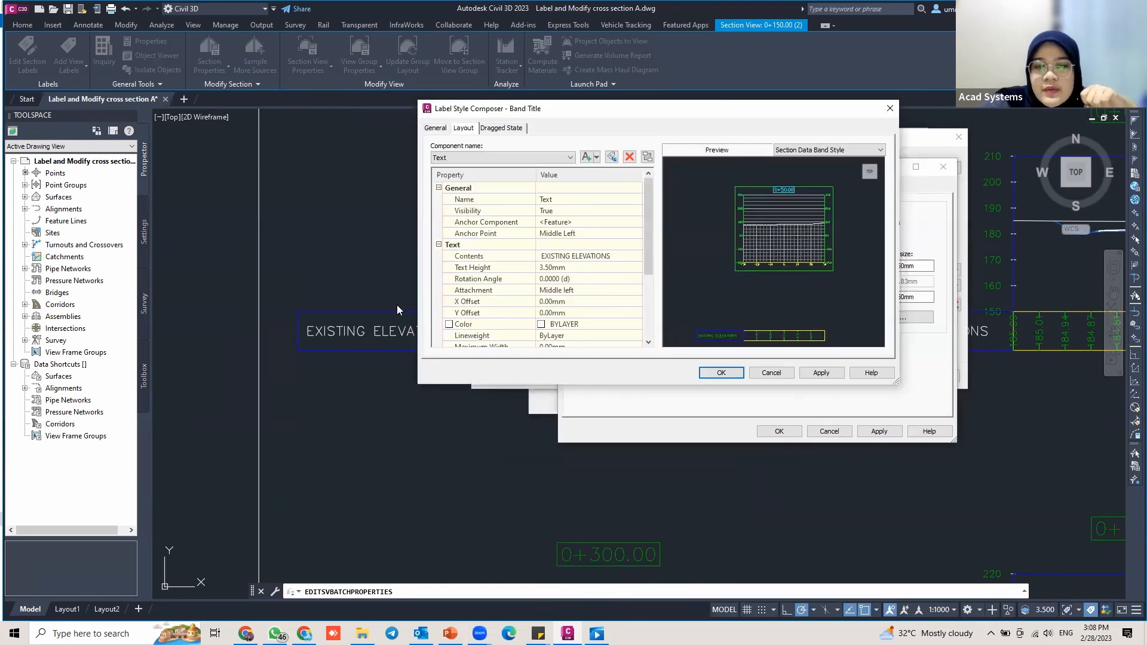
# Step: Replace the contents of the band title's text component with EG ELEVATION
pyautogui.click(574, 257)
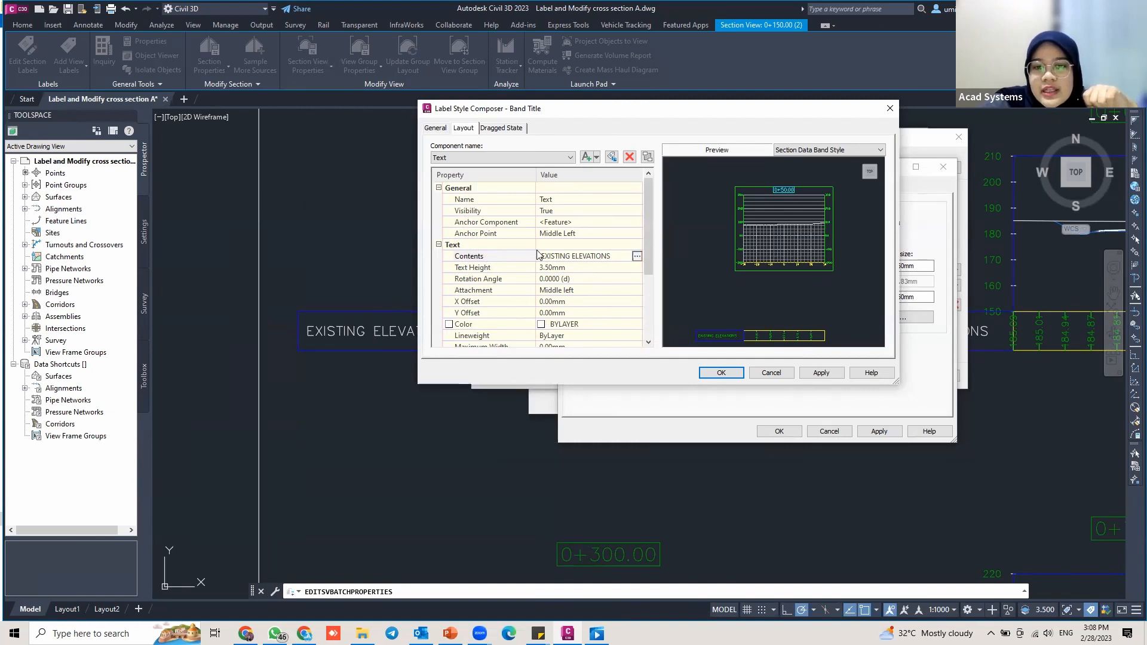
pyautogui.click(636, 256)
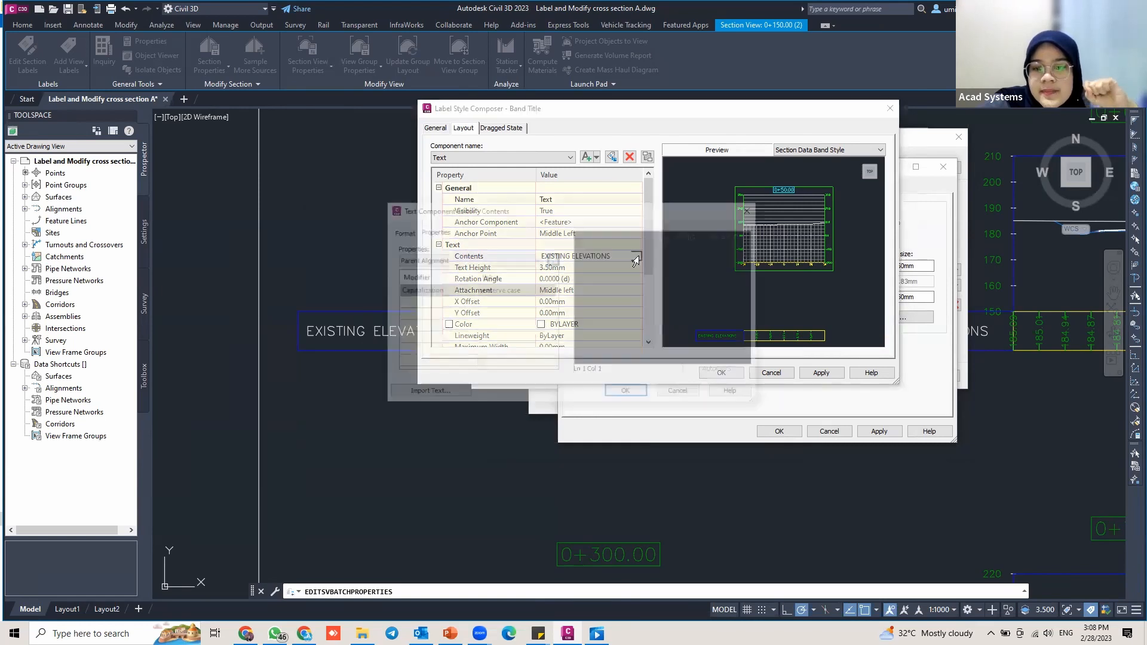
pyautogui.moveTo(542, 212); pyautogui.dragTo(558, 197)
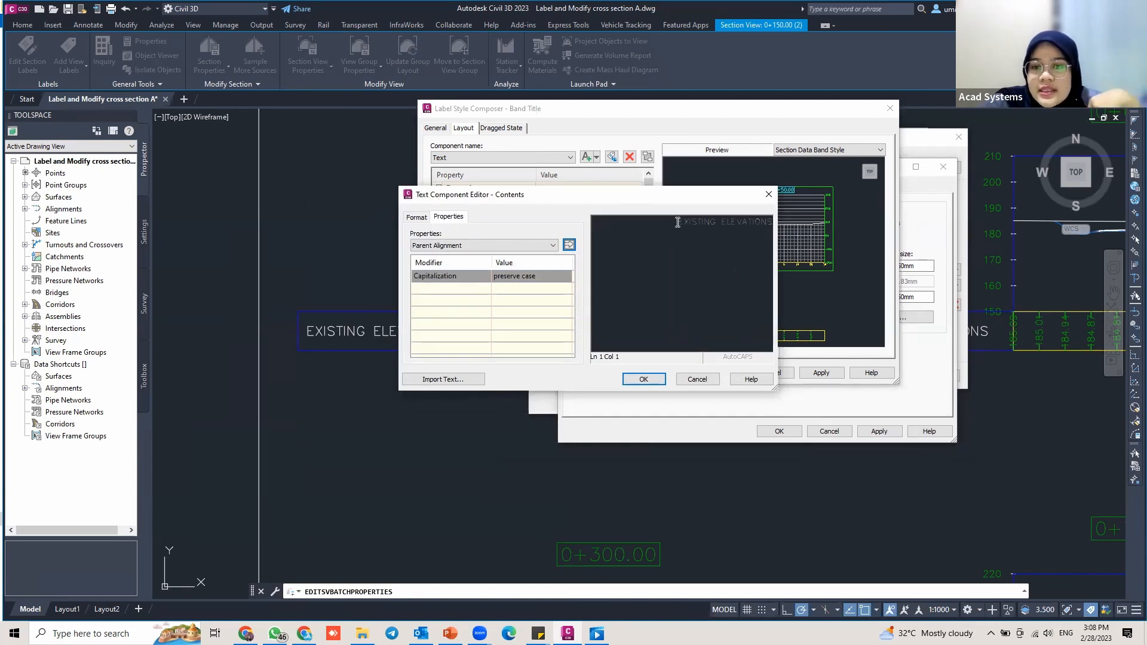
pyautogui.moveTo(678, 222); pyautogui.dragTo(772, 223)
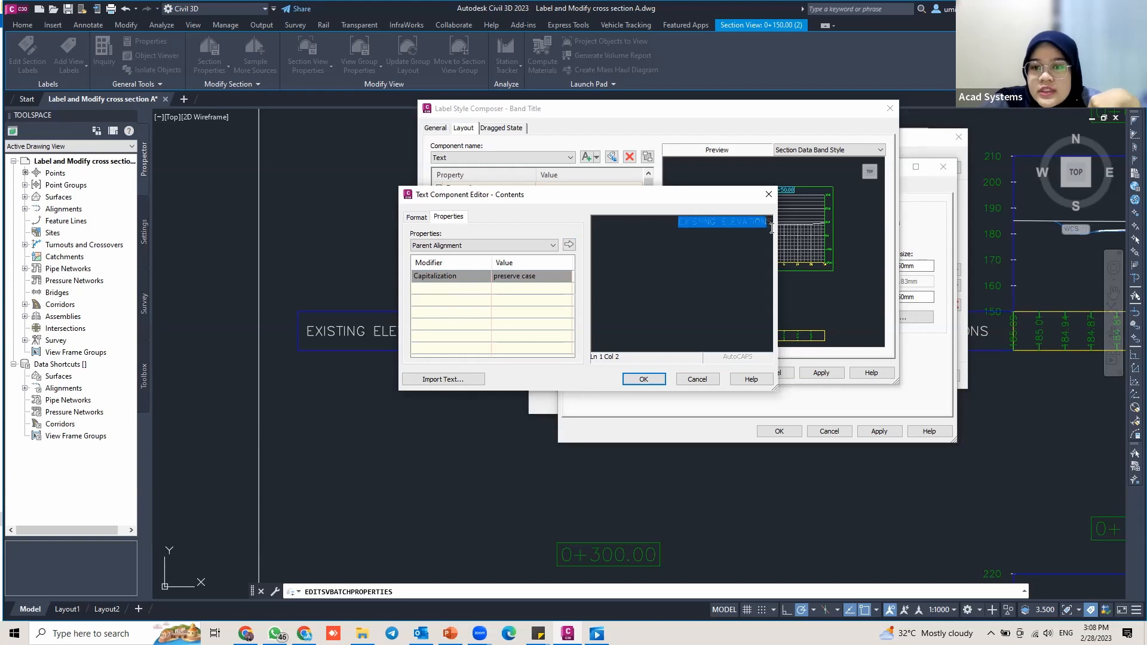
pyautogui.click(678, 223)
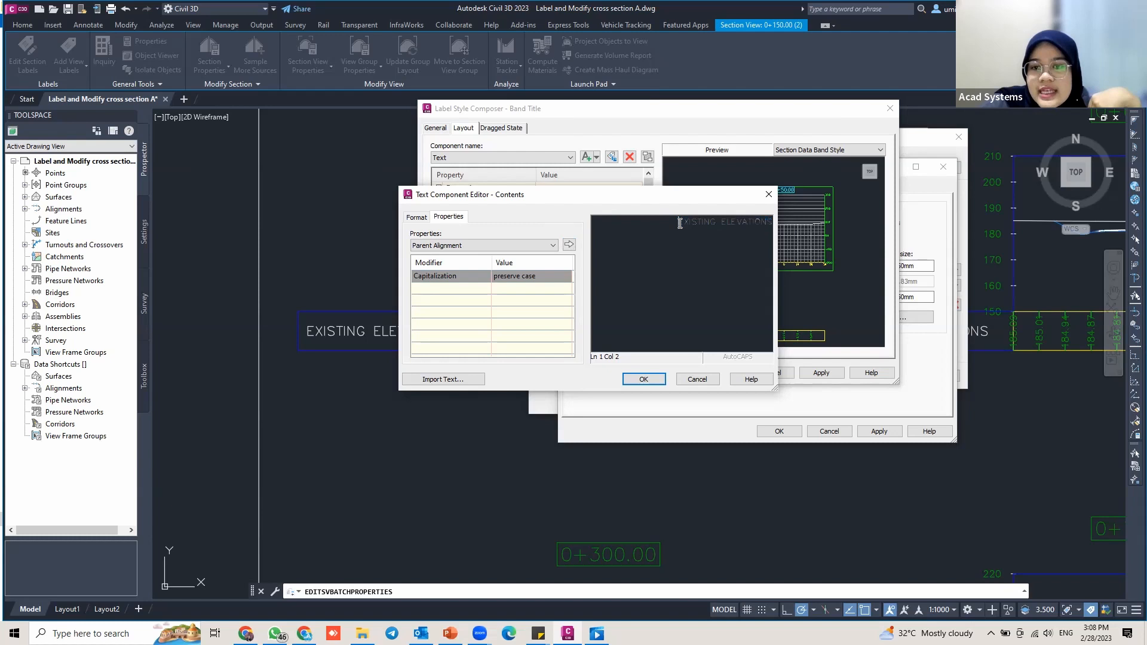
pyautogui.moveTo(679, 224); pyautogui.dragTo(772, 224)
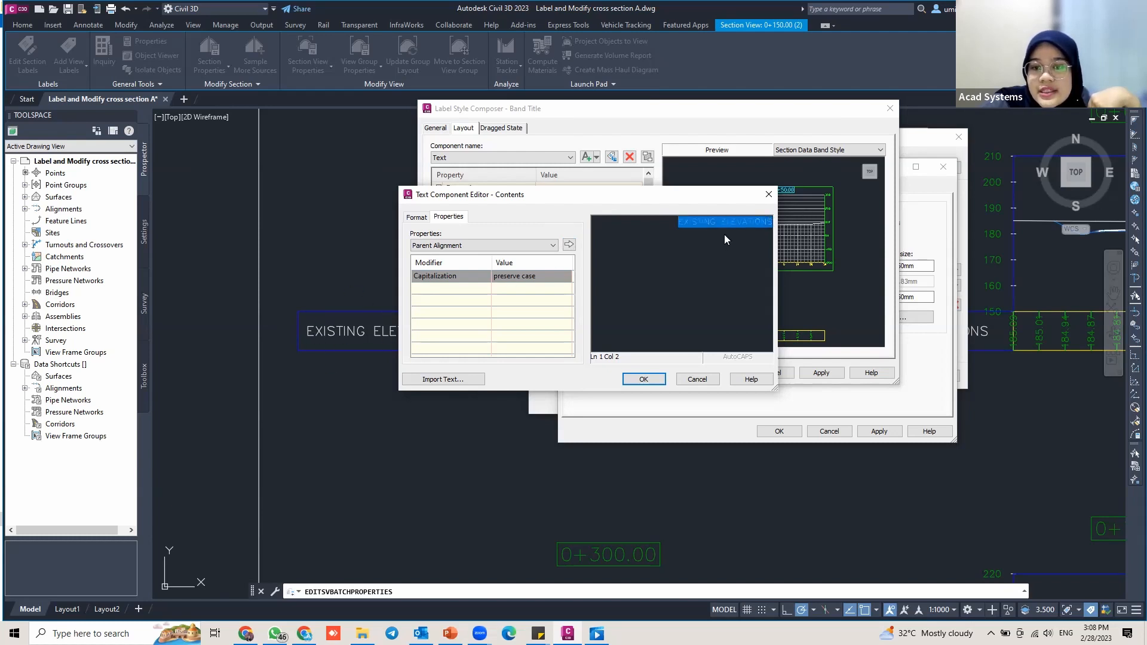
pyautogui.press('Delete')
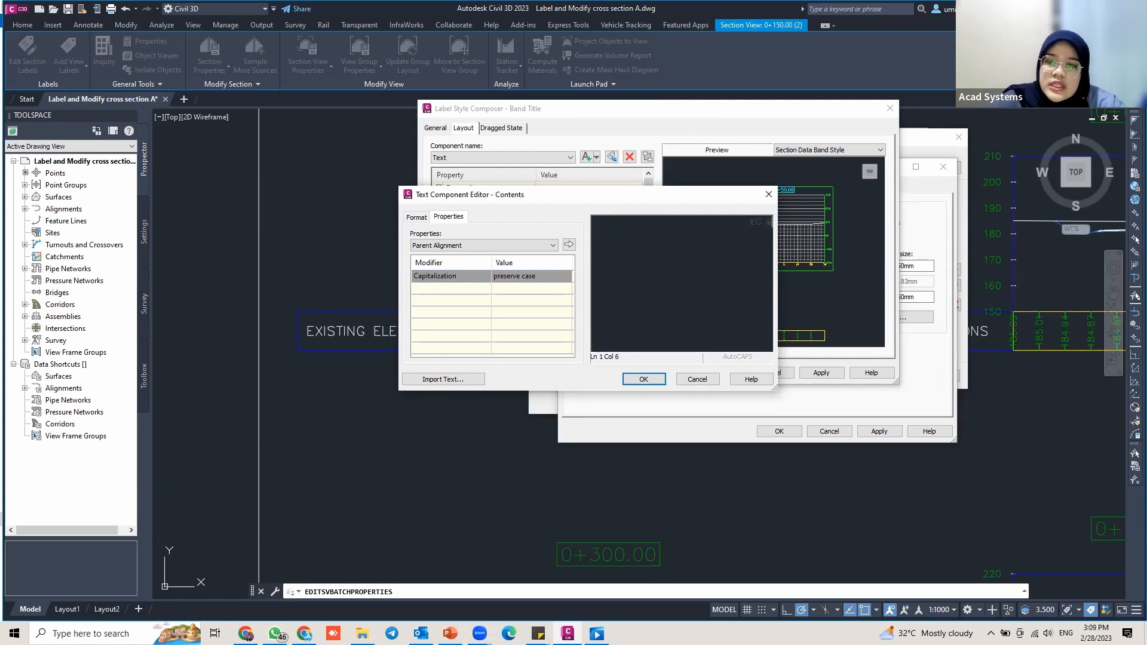
pyautogui.write('EG ELEVATION')
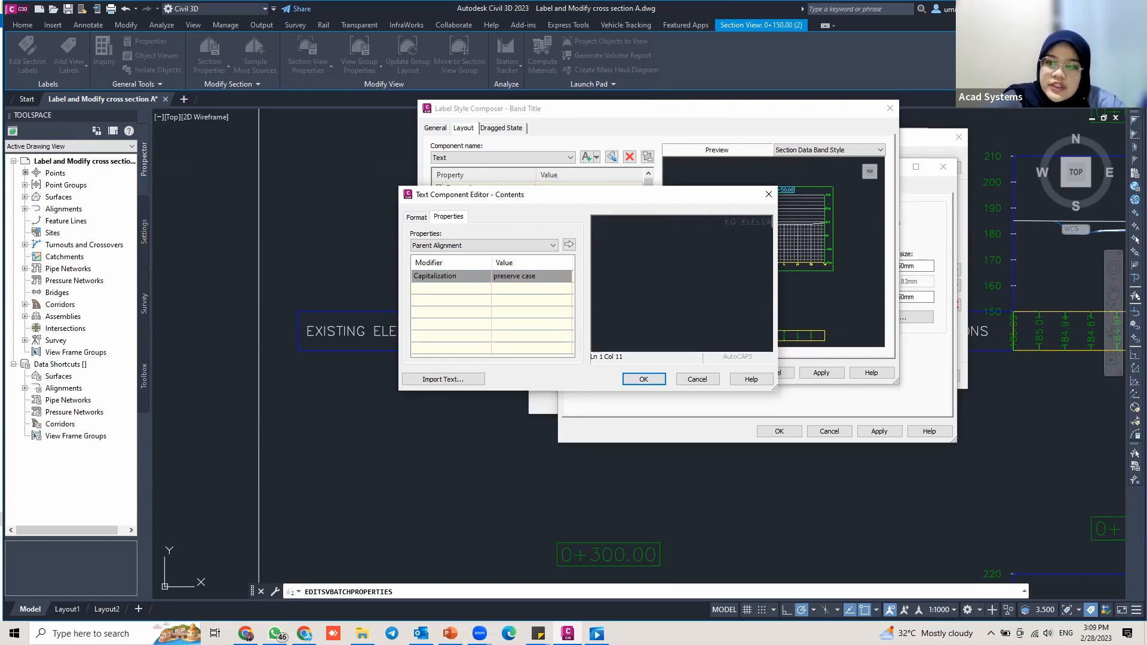
pyautogui.press('BackSpace')
pyautogui.press('BackSpace')
pyautogui.press('BackSpace')
pyautogui.press('BackSpace')
pyautogui.press('BackSpace')
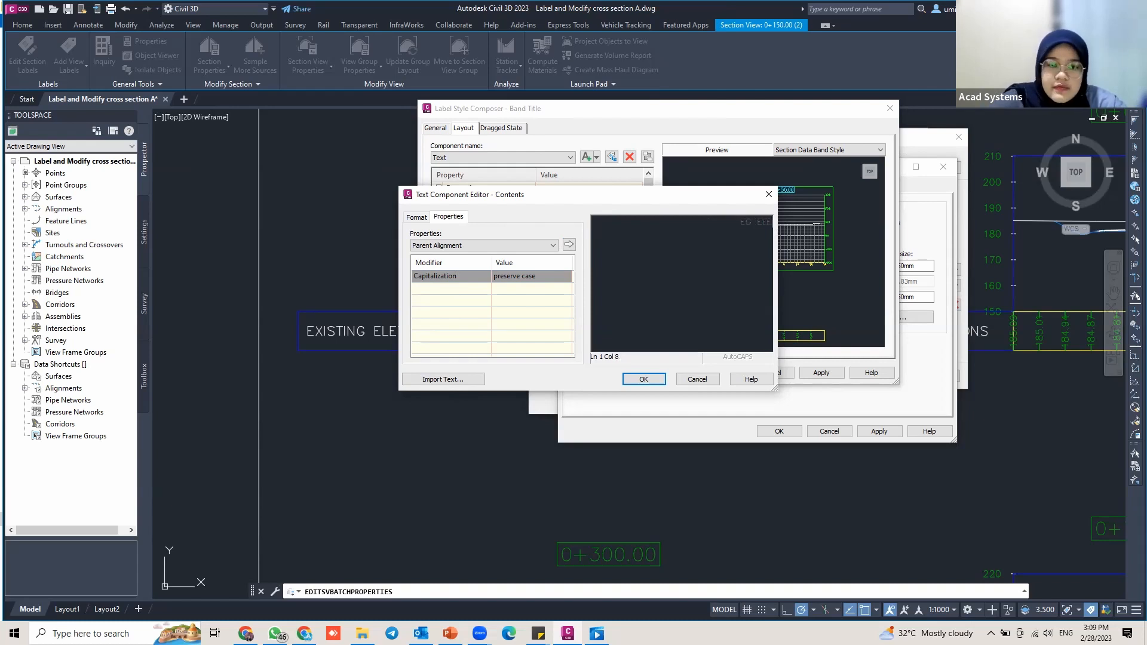
pyautogui.write('ATION')
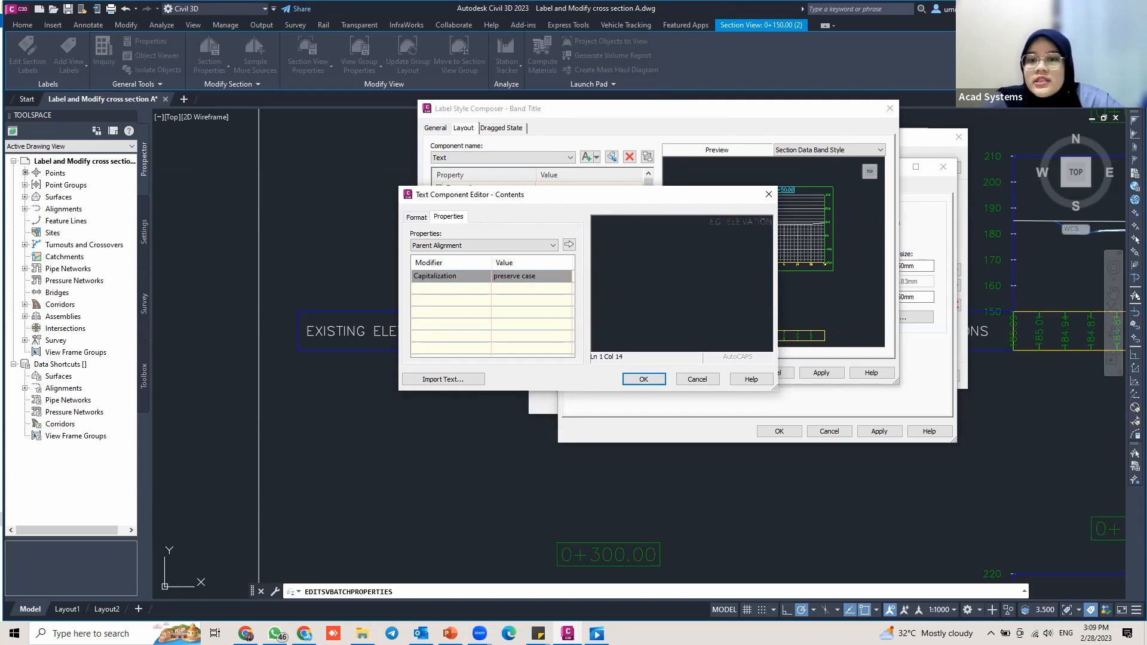
pyautogui.click(643, 379)
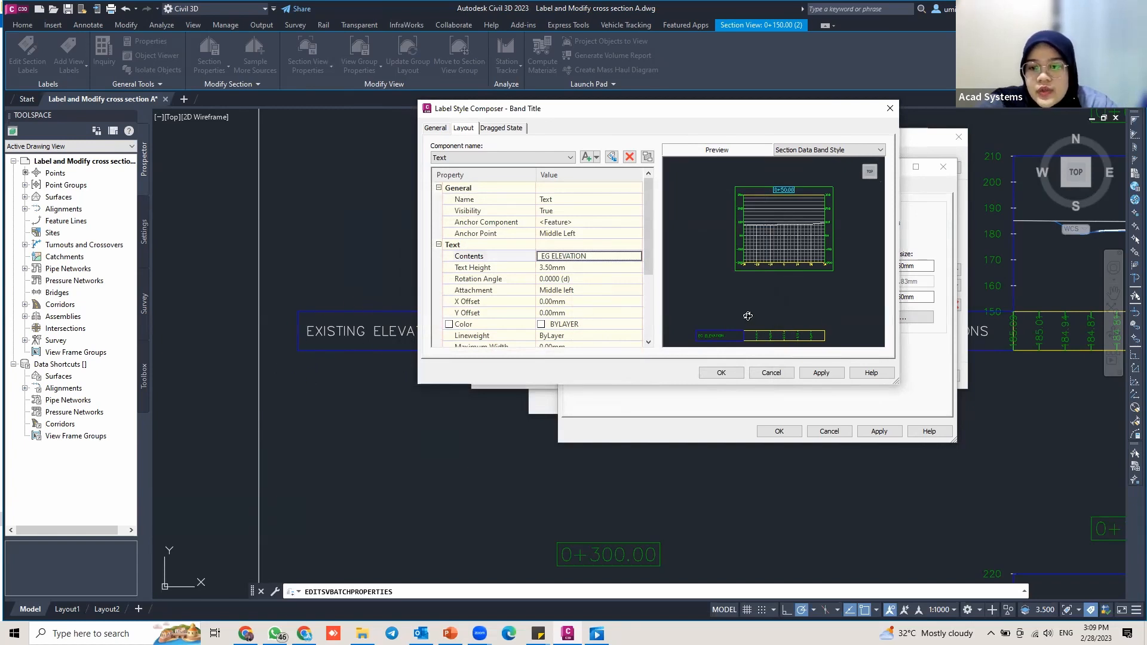
# Step: Inspect the band title in the preview and set its text height to 3 mm
pyautogui.moveTo(736, 319); pyautogui.dragTo(748, 270)
pyautogui.scroll(5, 740, 280)
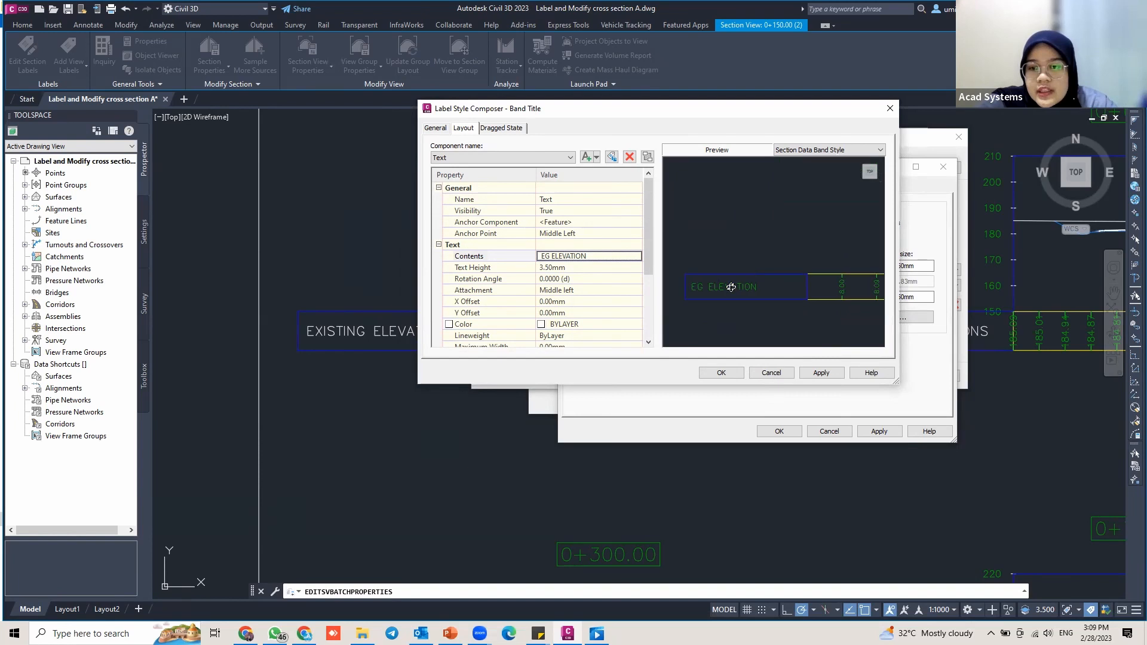
pyautogui.moveTo(731, 311); pyautogui.dragTo(715, 336)
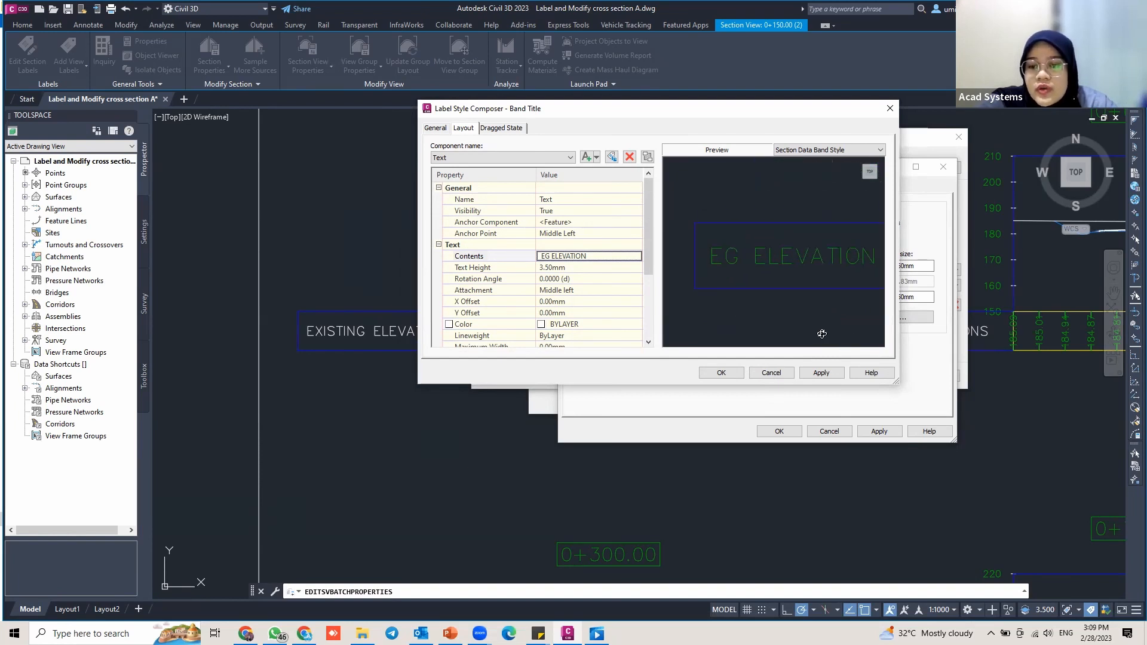
pyautogui.scroll(-2, 774, 264)
pyautogui.moveTo(789, 255); pyautogui.dragTo(756, 261, button='middle')
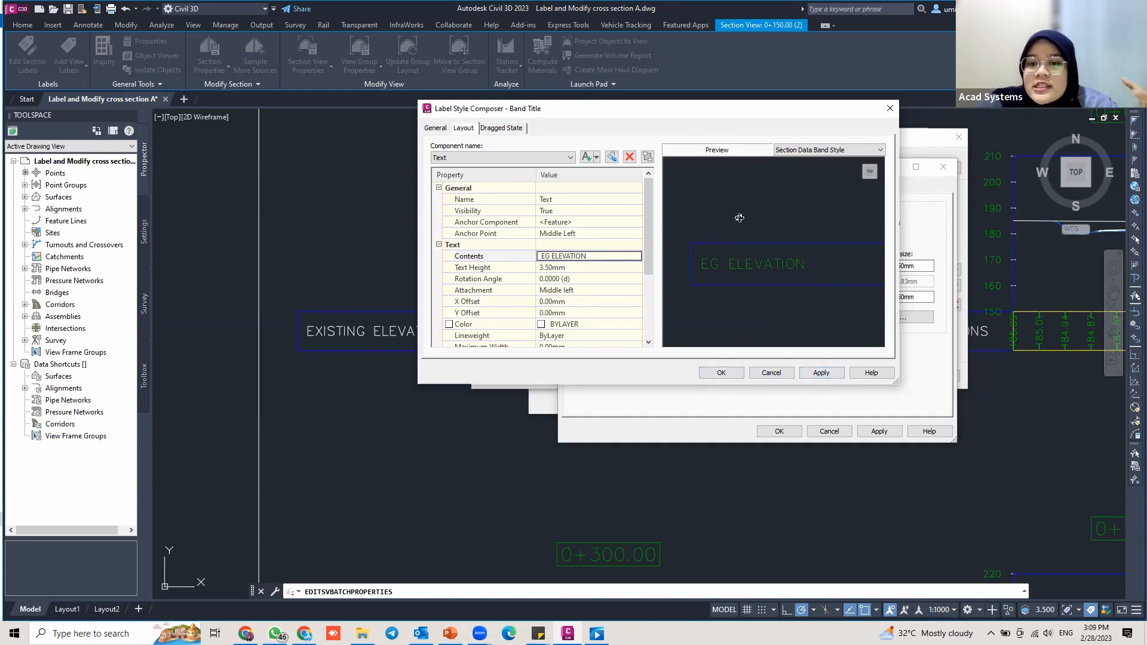
pyautogui.moveTo(746, 258); pyautogui.dragTo(750, 250, button='middle')
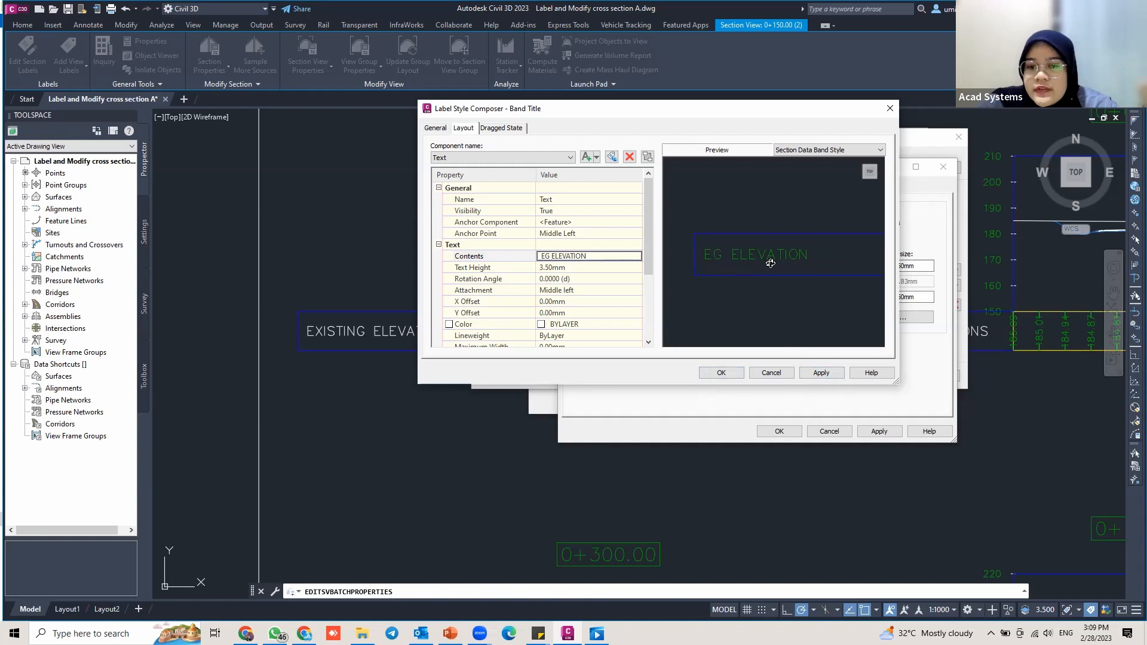
pyautogui.moveTo(694, 251); pyautogui.dragTo(711, 262, button='middle')
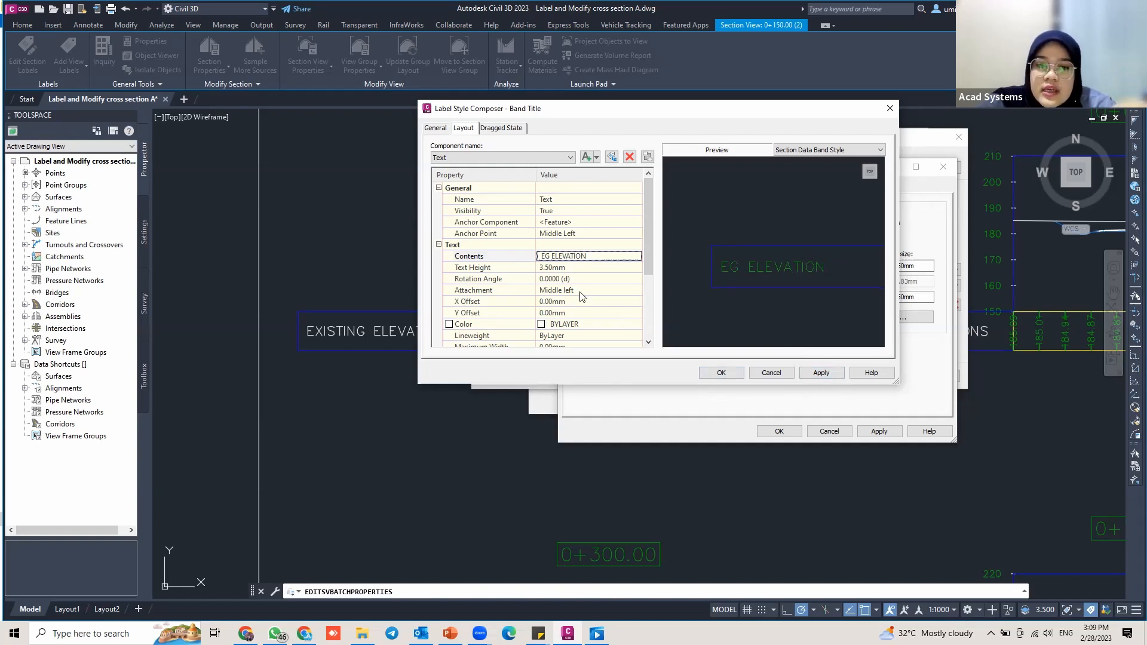
pyautogui.click(552, 268)
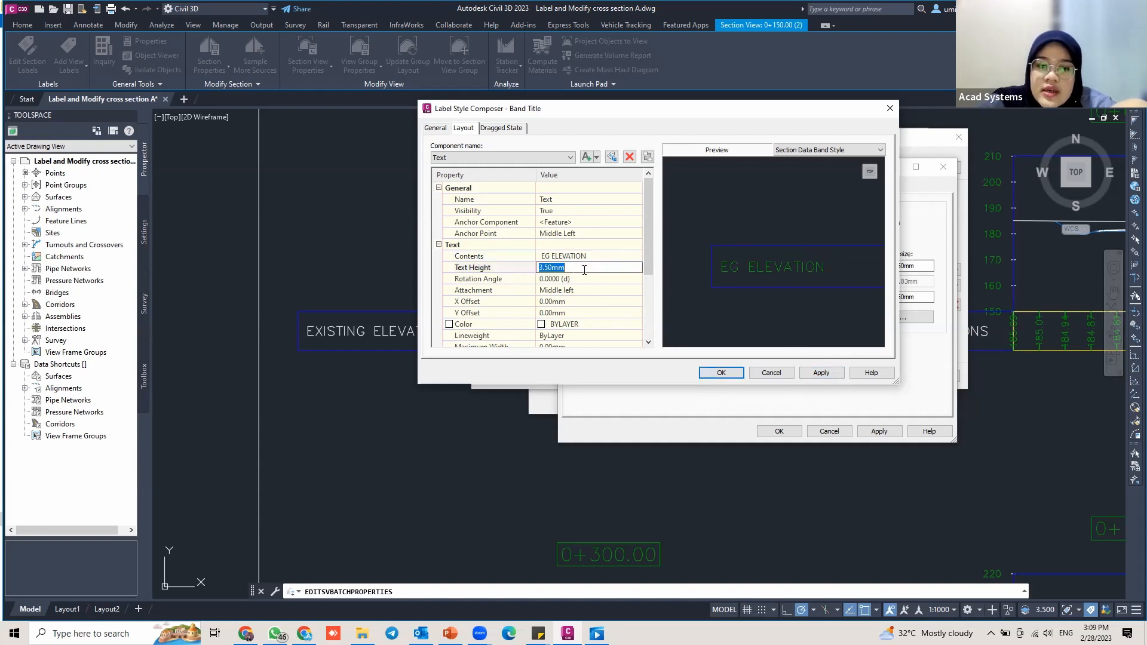
pyautogui.write('3')
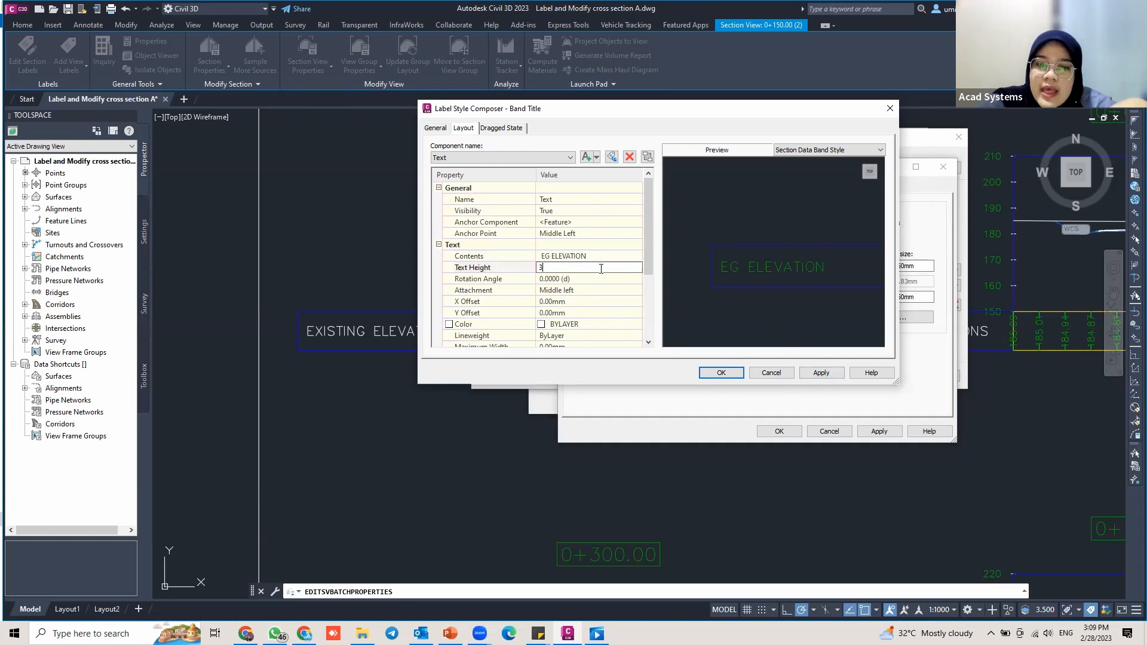
pyautogui.click(597, 280)
# Step: Try an X offset of 5 mm for the band title text
pyautogui.moveTo(715, 278); pyautogui.dragTo(721, 268, button='middle')
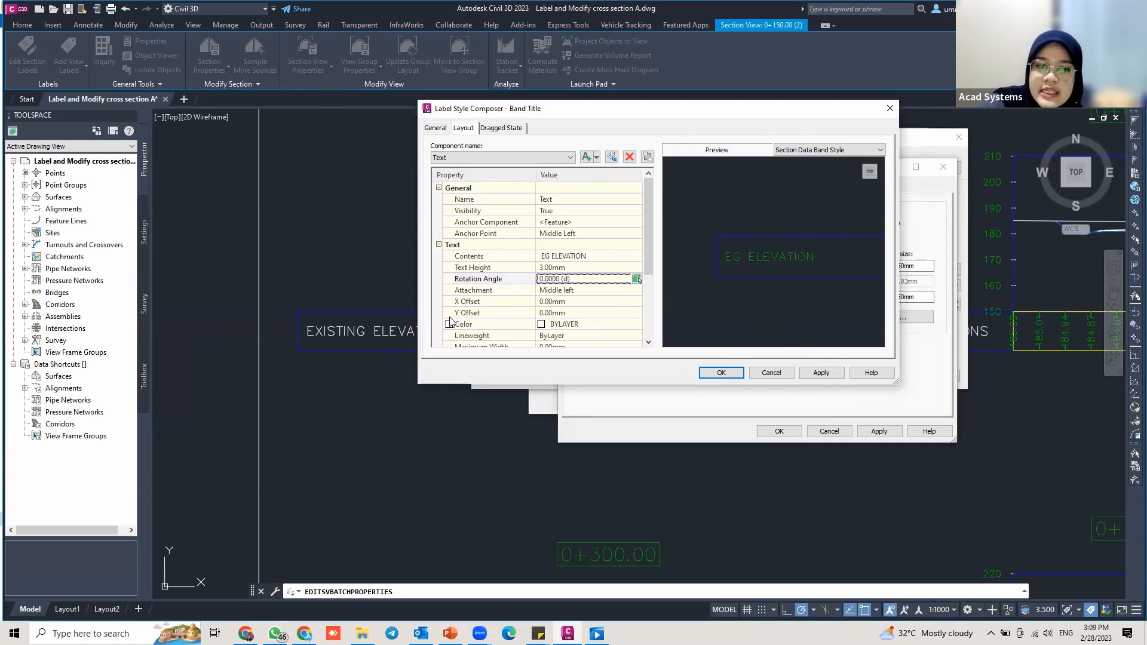
pyautogui.moveTo(719, 270); pyautogui.dragTo(680, 273, button='middle')
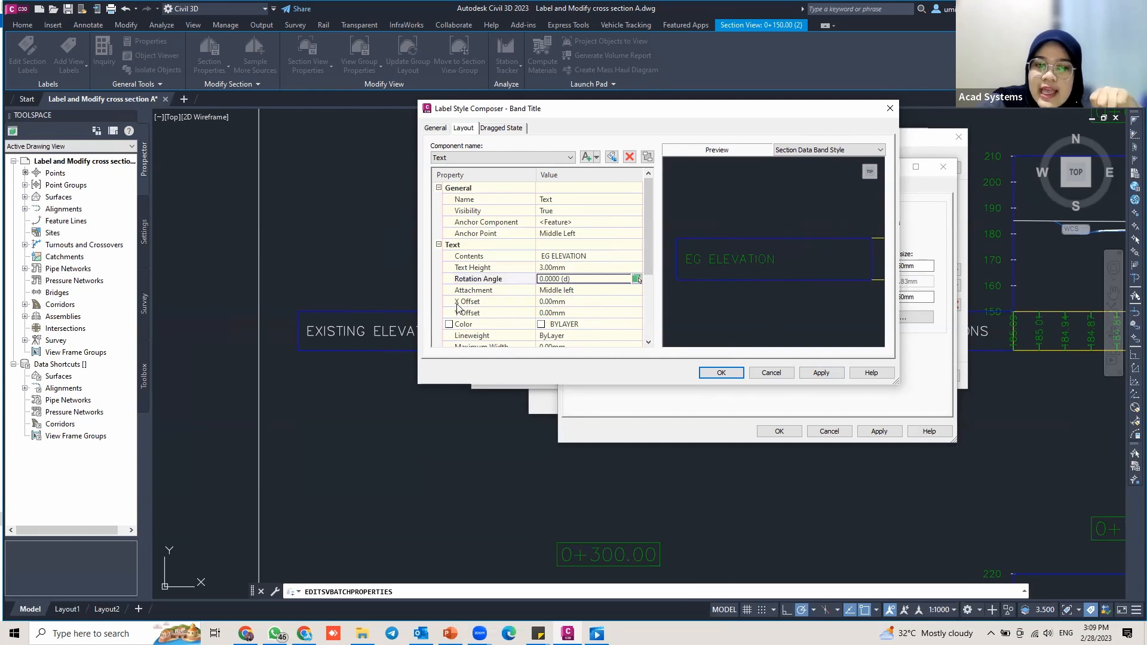
pyautogui.click(554, 303)
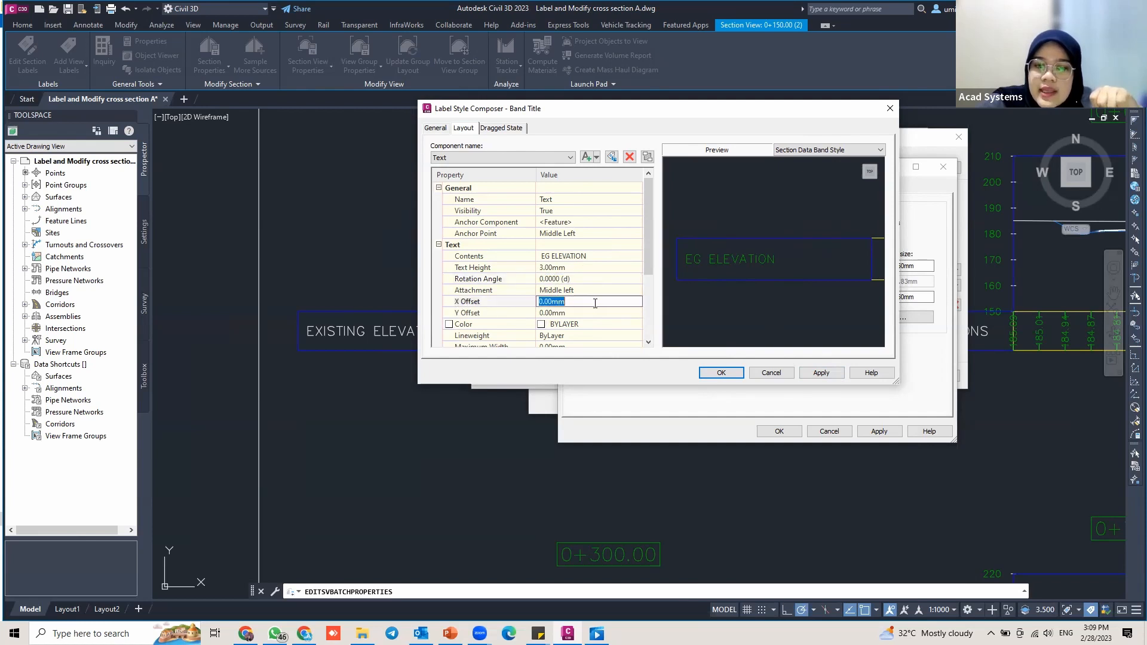
pyautogui.write('5')
pyautogui.click(587, 310)
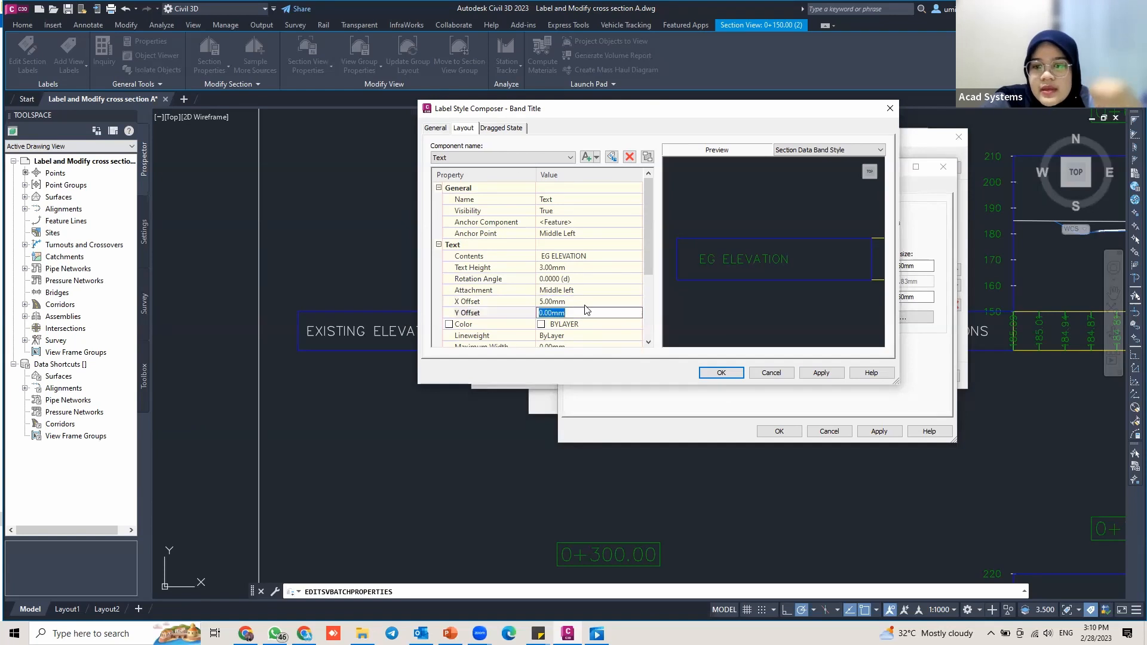
# Step: Set the band title text's X offset to 10 mm, then apply and accept the label changes
pyautogui.click(566, 301)
pyautogui.write('10')
pyautogui.click(558, 311)
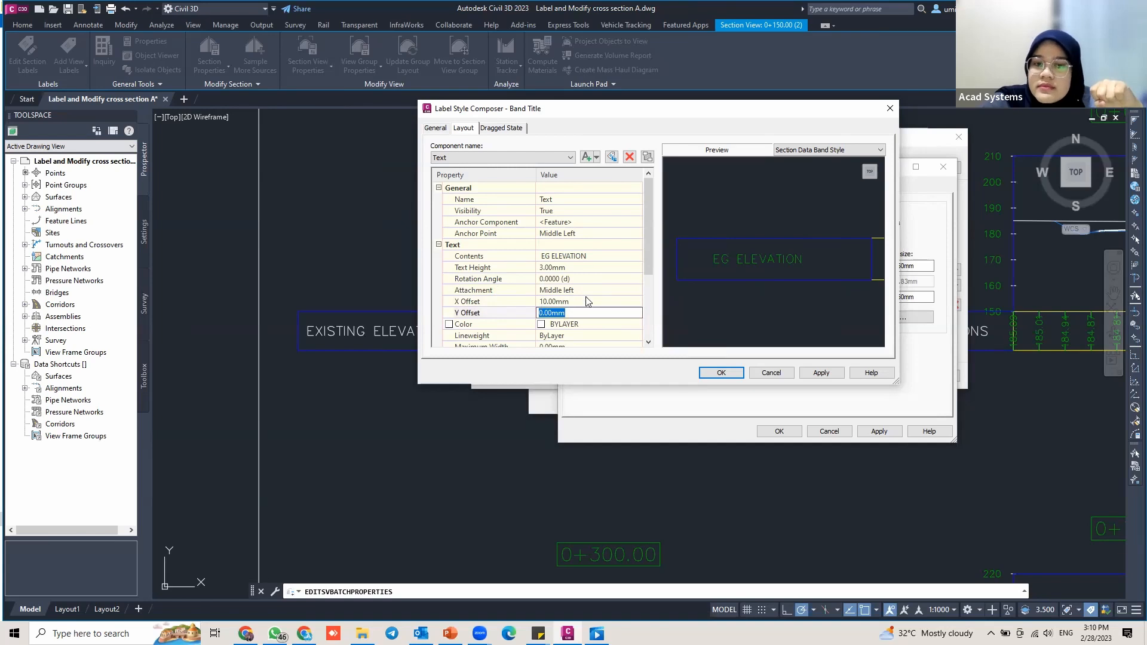
pyautogui.click(623, 302)
pyautogui.scroll(-3, 526, 306)
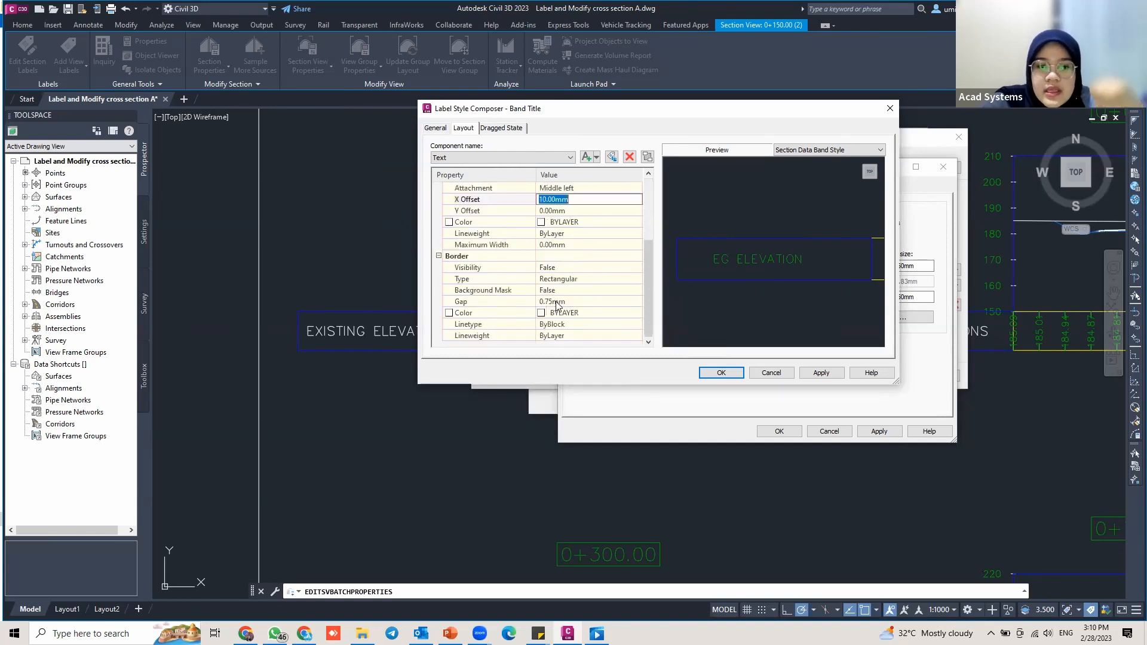
pyautogui.scroll(3, 556, 303)
pyautogui.click(820, 373)
pyautogui.click(703, 374)
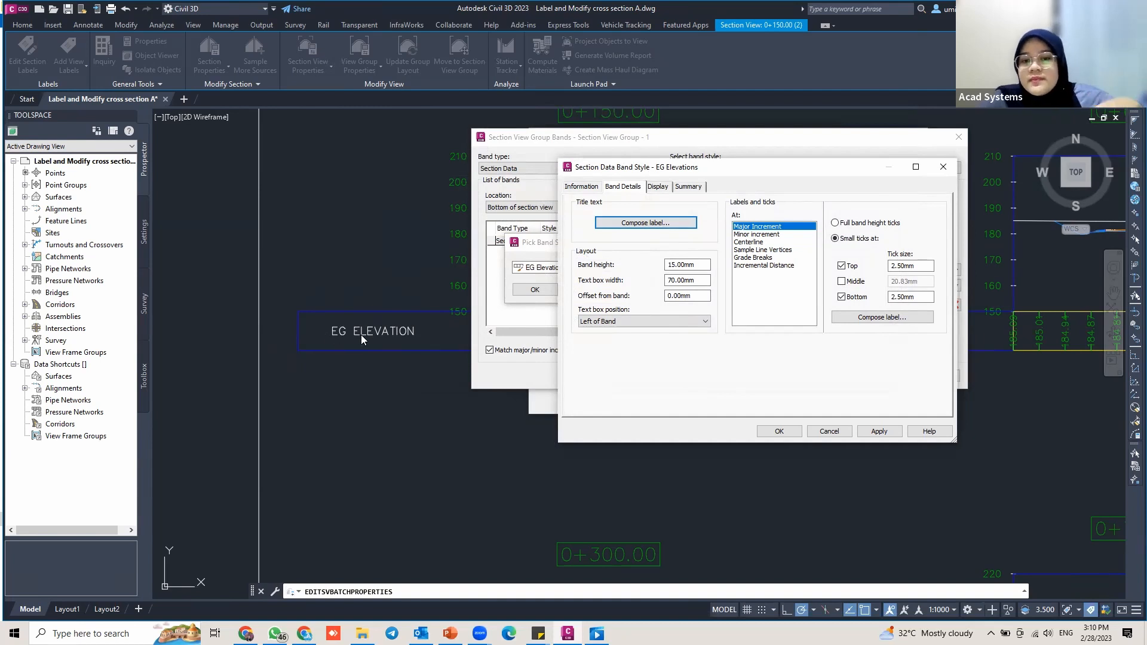
# Step: Set the band height of the EG Elevations style to 10 mm
pyautogui.moveTo(591, 172); pyautogui.dragTo(486, 157)
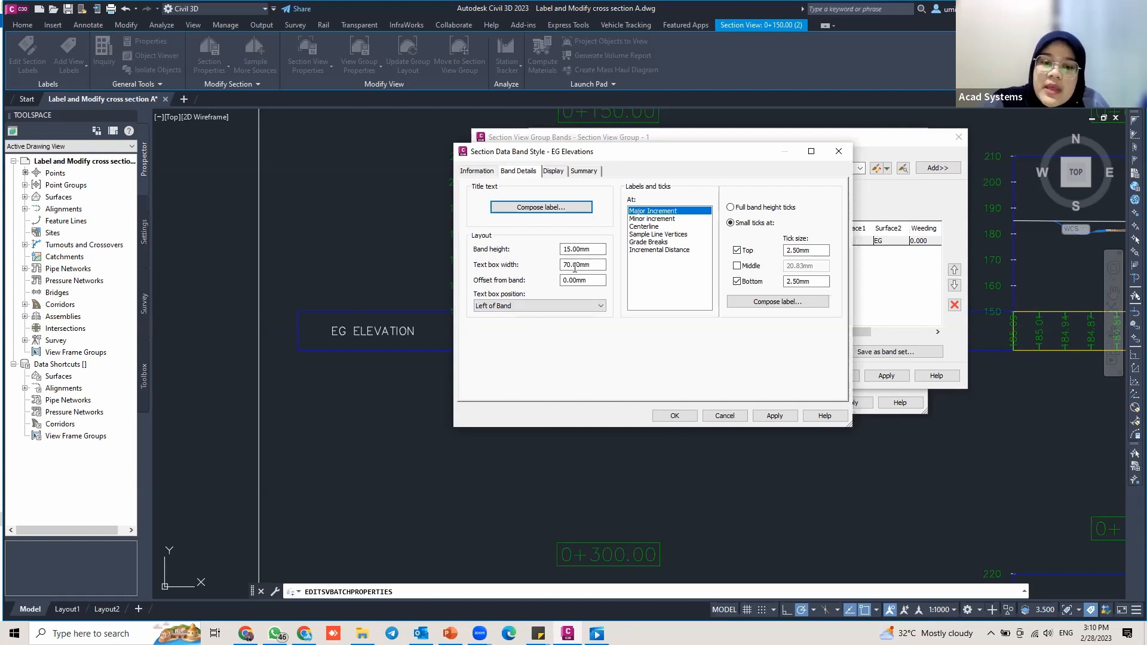
pyautogui.moveTo(586, 249); pyautogui.dragTo(525, 249)
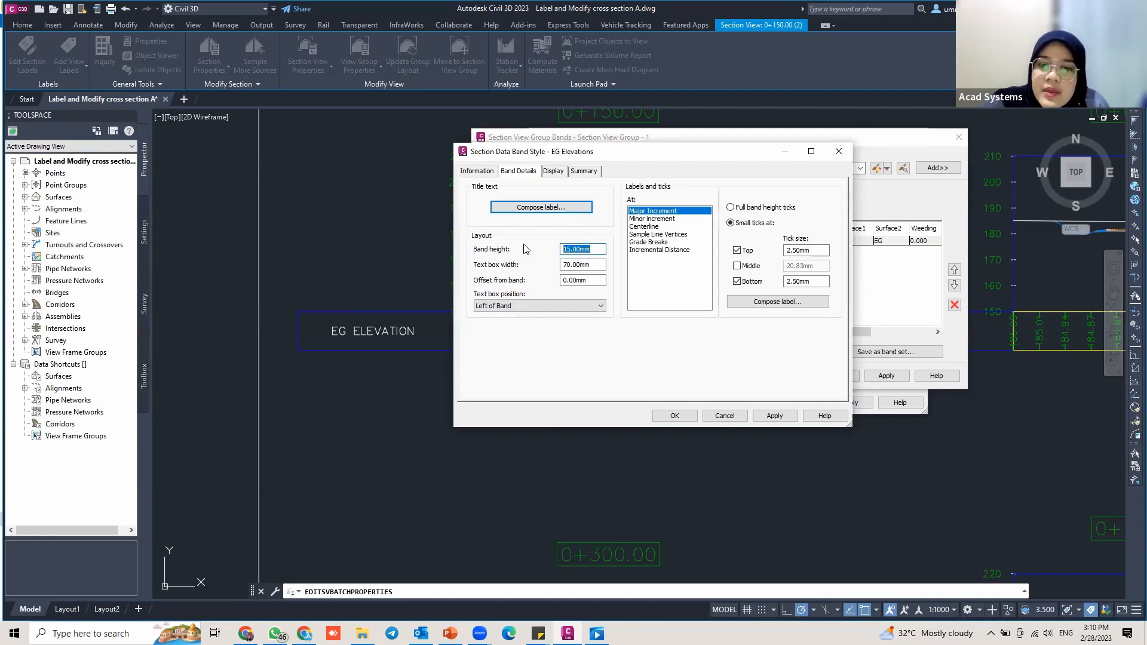
pyautogui.write('10')
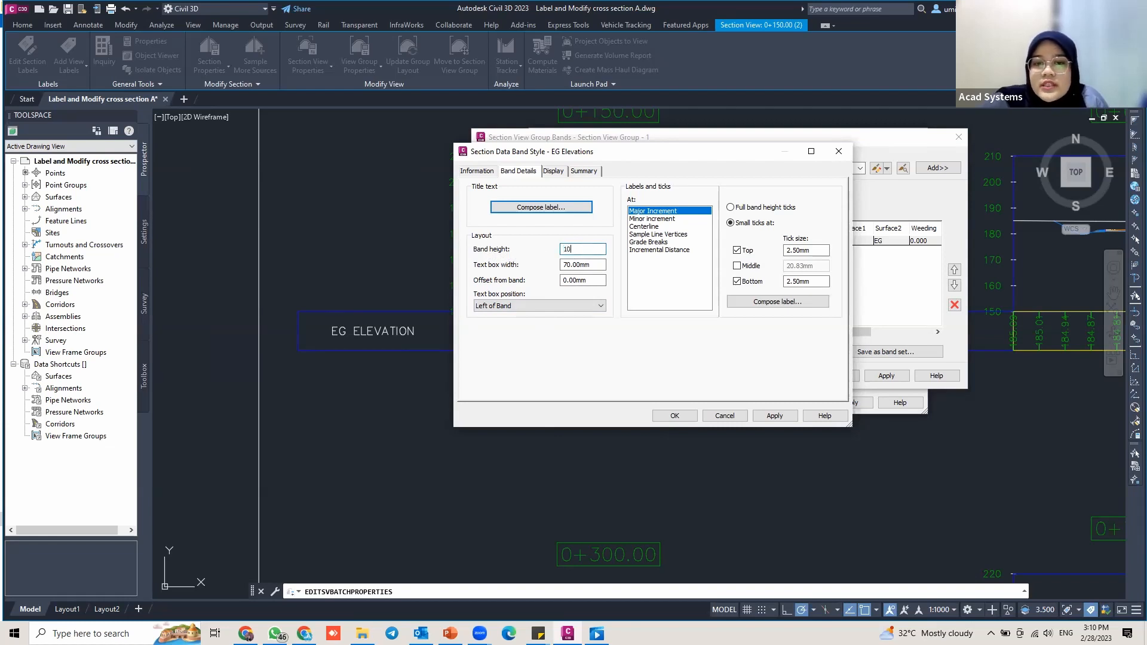
pyautogui.click(584, 267)
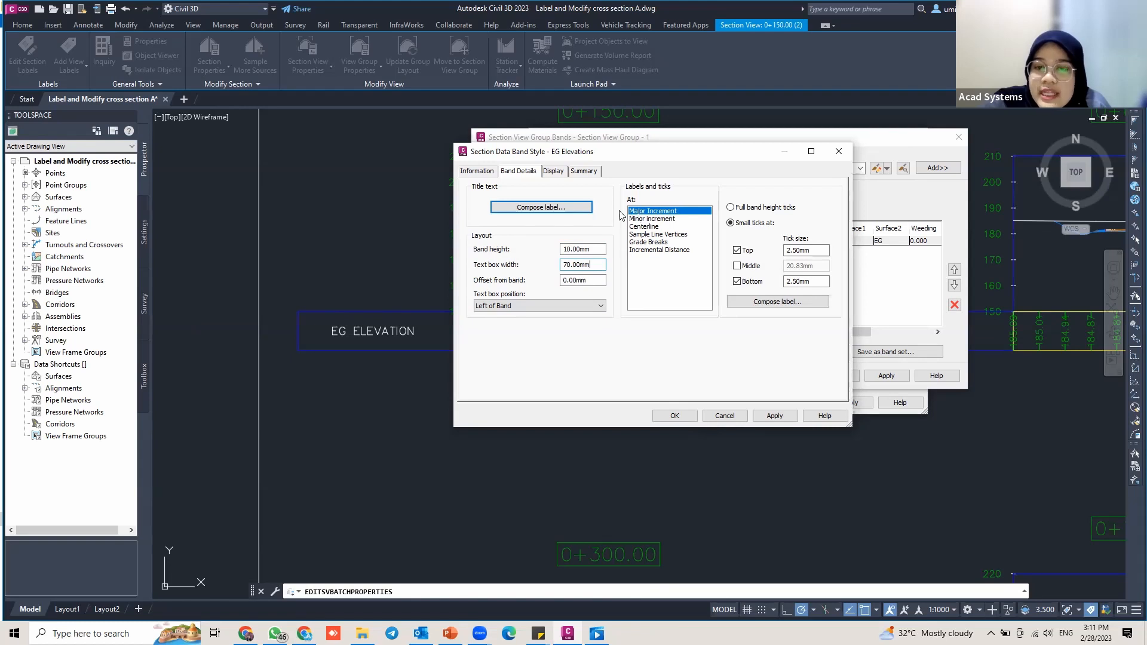
# Step: Set the text height of the EG Elevations band's Major Increment label to 2 mm
pyautogui.click(784, 303)
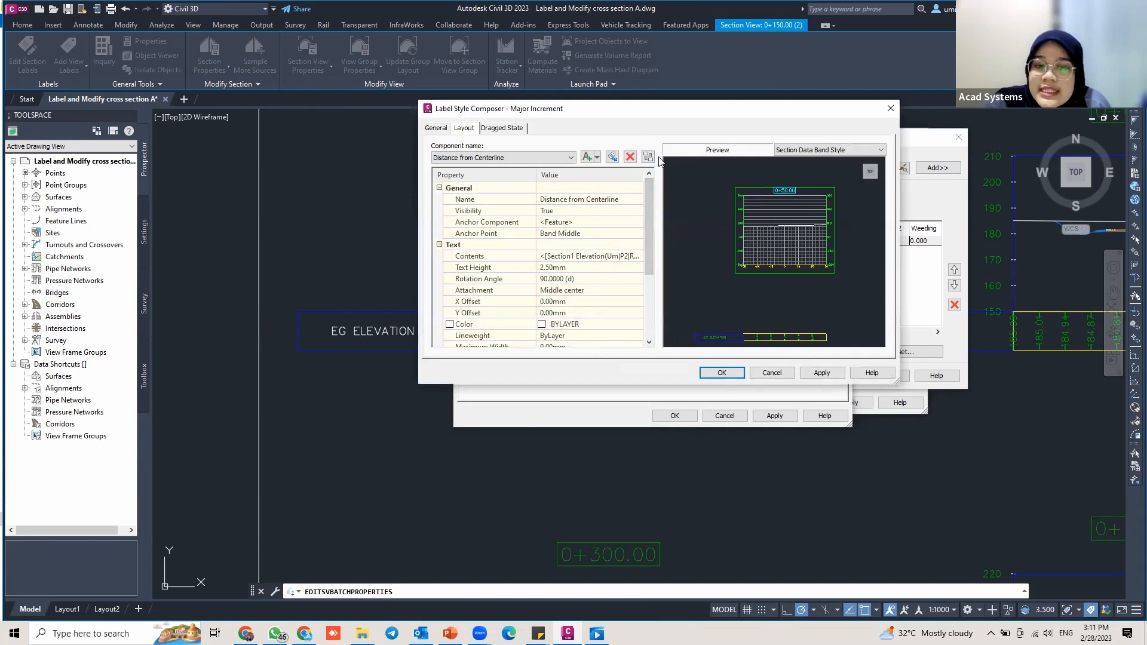
pyautogui.moveTo(795, 326); pyautogui.dragTo(763, 245, button='middle')
pyautogui.scroll(5, 762, 248)
pyautogui.moveTo(741, 290); pyautogui.dragTo(760, 204, button='middle')
pyautogui.moveTo(759, 258)
pyautogui.mouseDown(button='middle')
pyautogui.moveTo(764, 242)
pyautogui.moveTo(786, 244)
pyautogui.mouseUp(button='middle')
pyautogui.scroll(2, 732, 241)
pyautogui.scroll(-4, 786, 244)
pyautogui.moveTo(860, 242); pyautogui.dragTo(793, 249, button='middle')
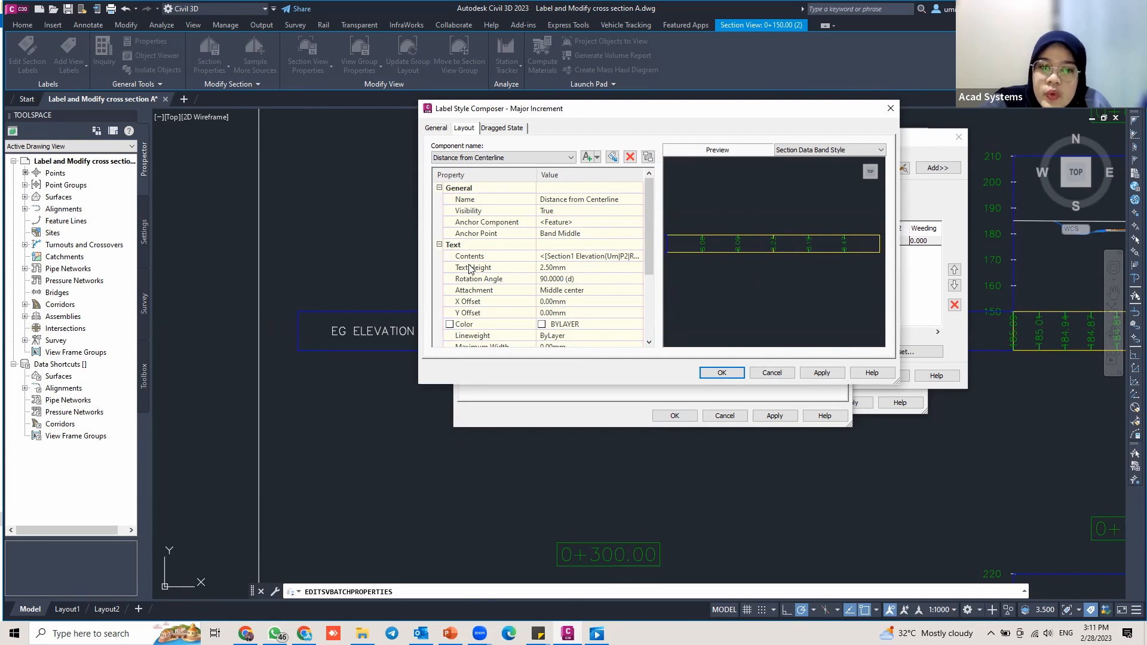
pyautogui.click(599, 266)
pyautogui.write('2')
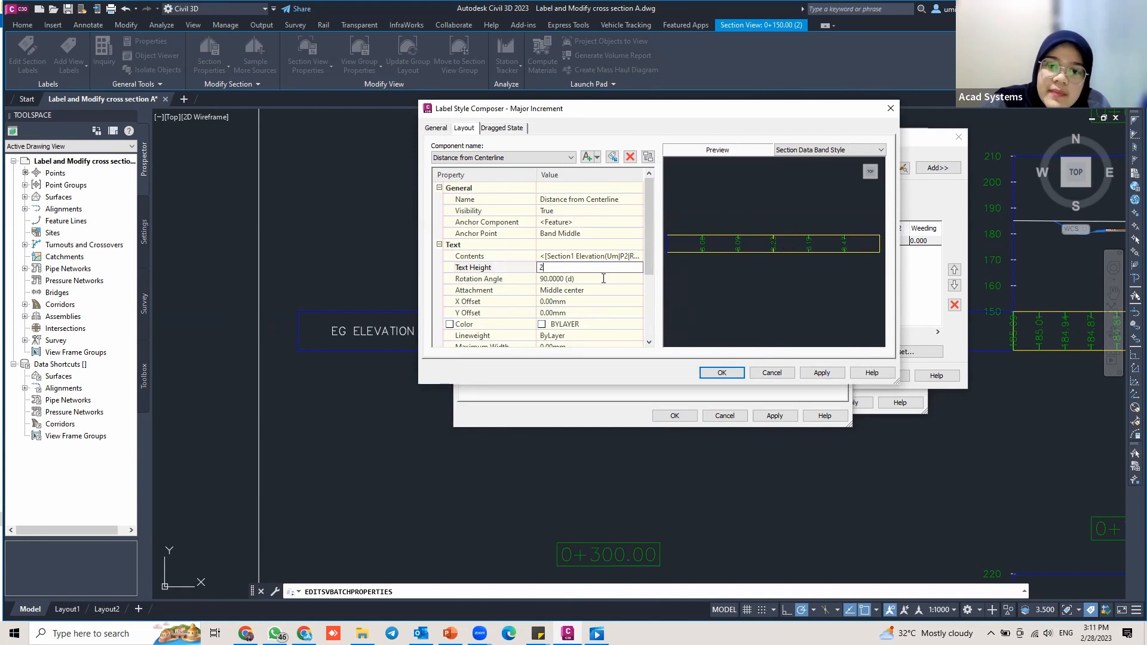
pyautogui.click(603, 278)
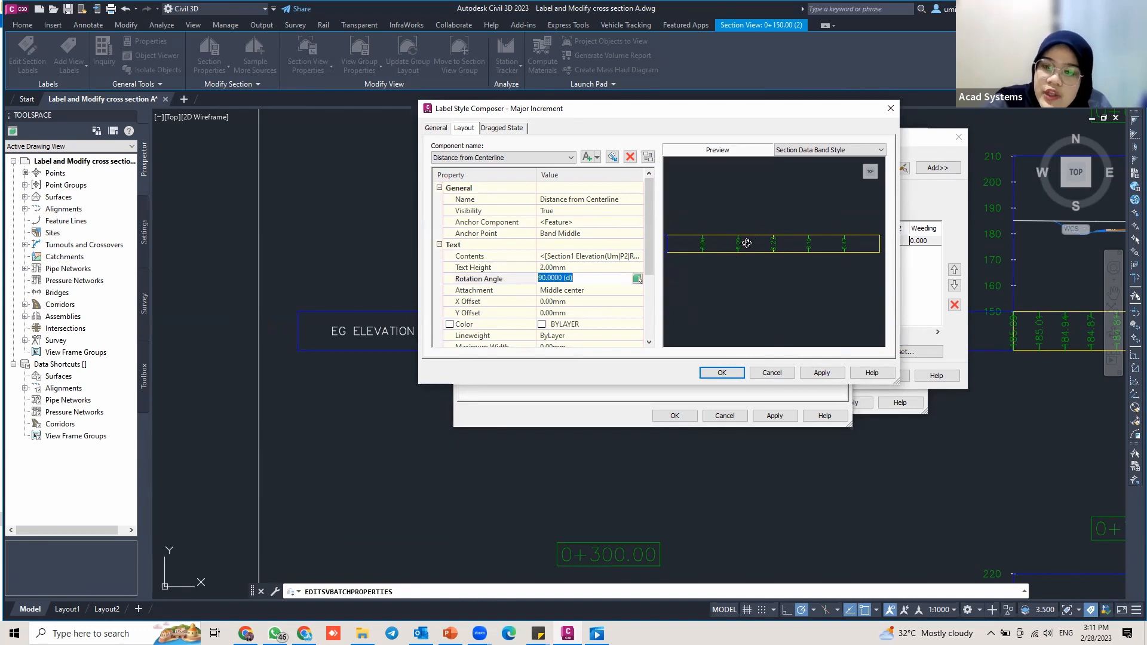
# Step: Try a rotation angle of 0 degrees for the Major Increment label text, and restore it to 90 degrees
pyautogui.click(554, 277)
pyautogui.moveTo(575, 278); pyautogui.dragTo(513, 272)
pyautogui.write('0')
pyautogui.click(571, 292)
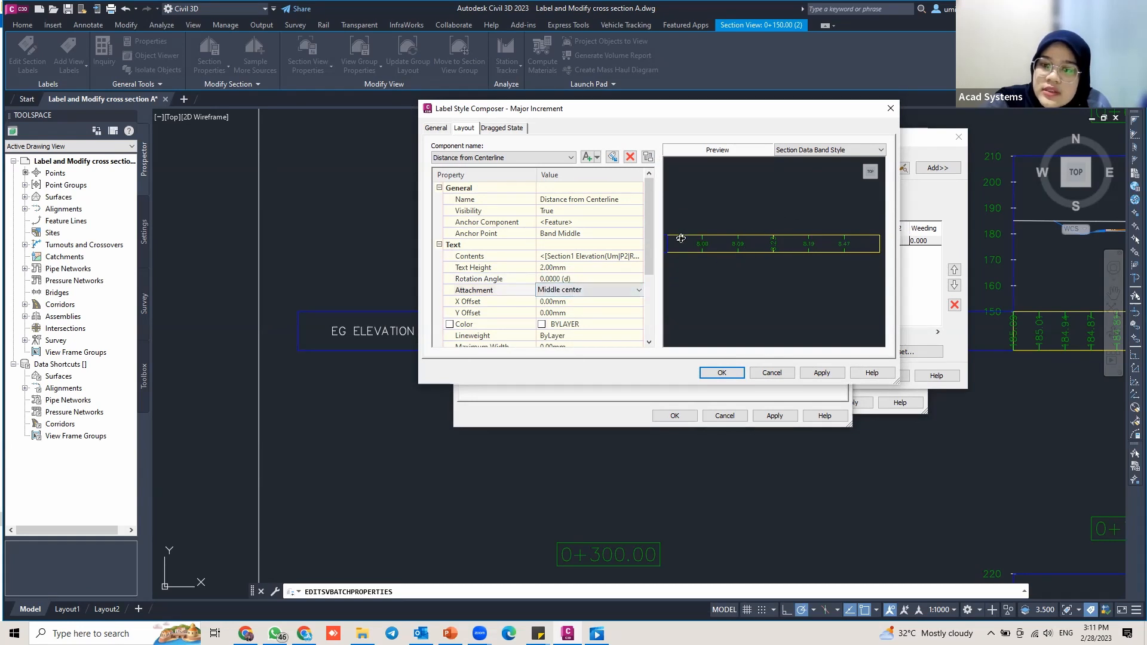
pyautogui.click(573, 277)
pyautogui.write('9')
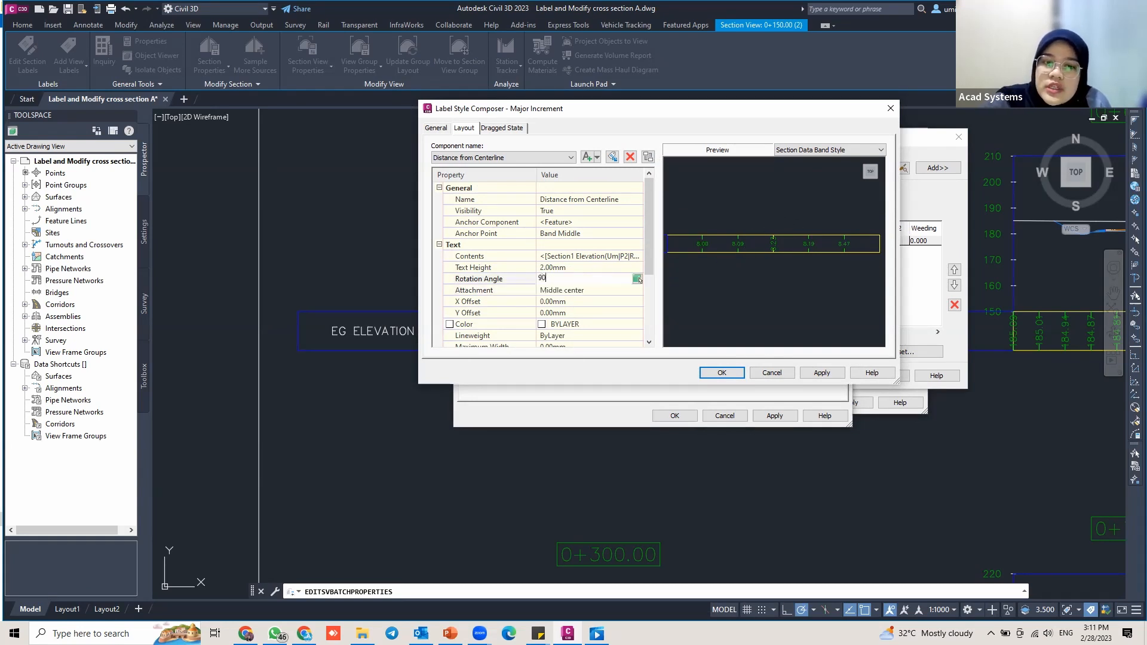
pyautogui.write('0')
pyautogui.click(589, 292)
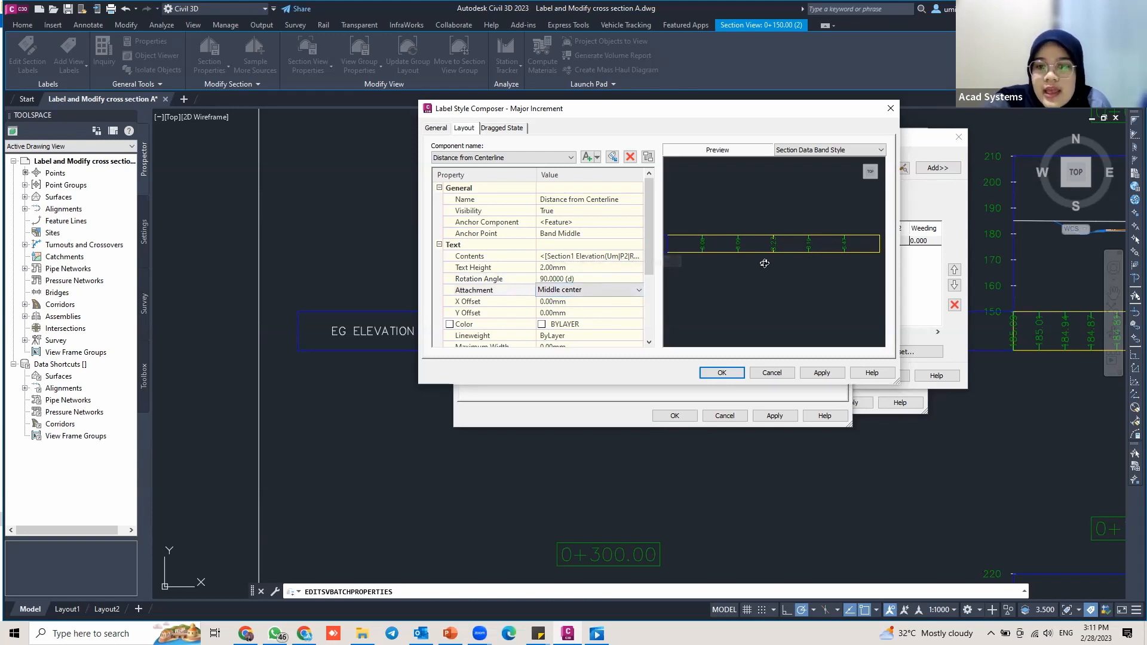
# Step: Accept the Major Increment label changes and apply the edited EG Elevations band style to the section view group
pyautogui.click(568, 301)
pyautogui.scroll(-3, 576, 310)
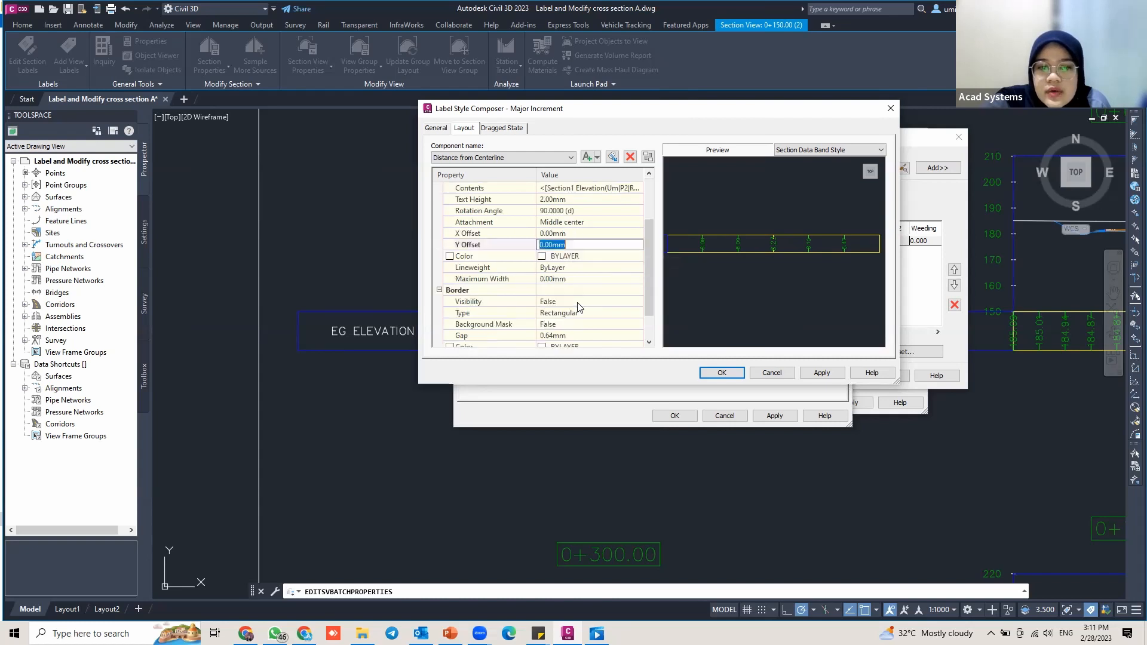
pyautogui.scroll(3, 559, 239)
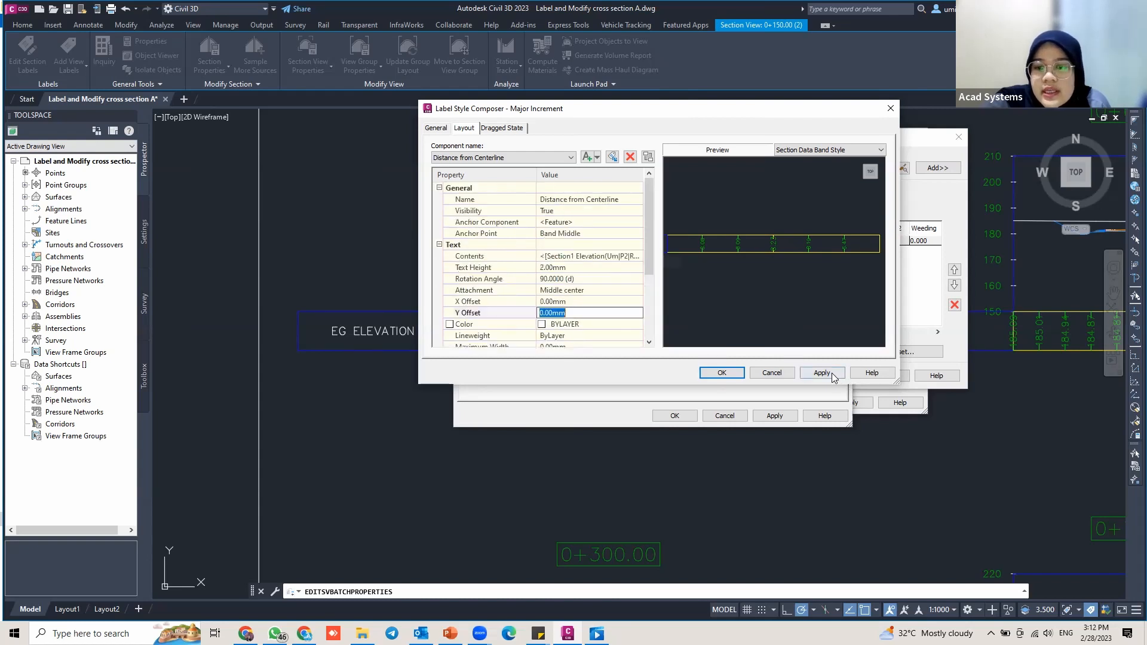
pyautogui.click(716, 373)
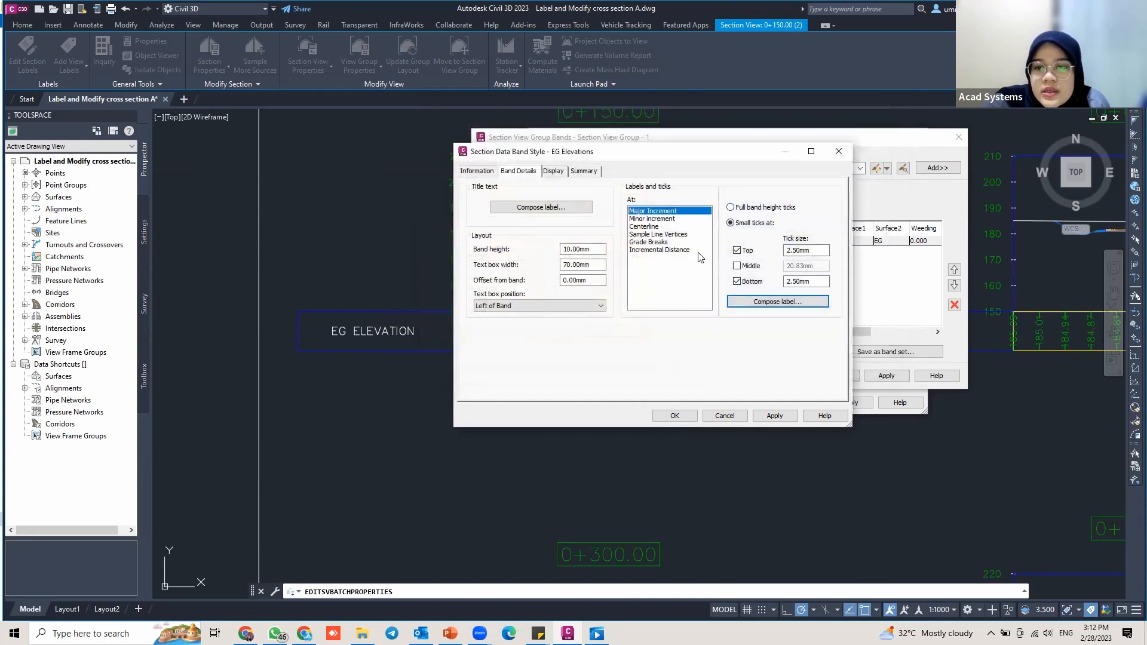
pyautogui.click(772, 416)
pyautogui.click(674, 415)
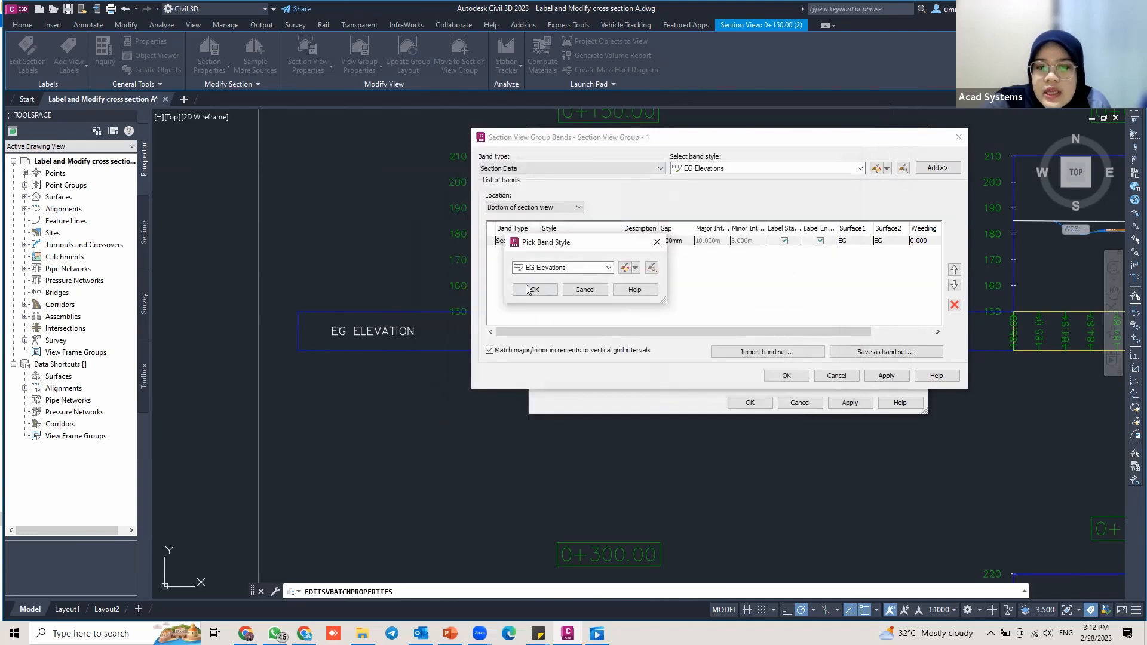
pyautogui.click(528, 290)
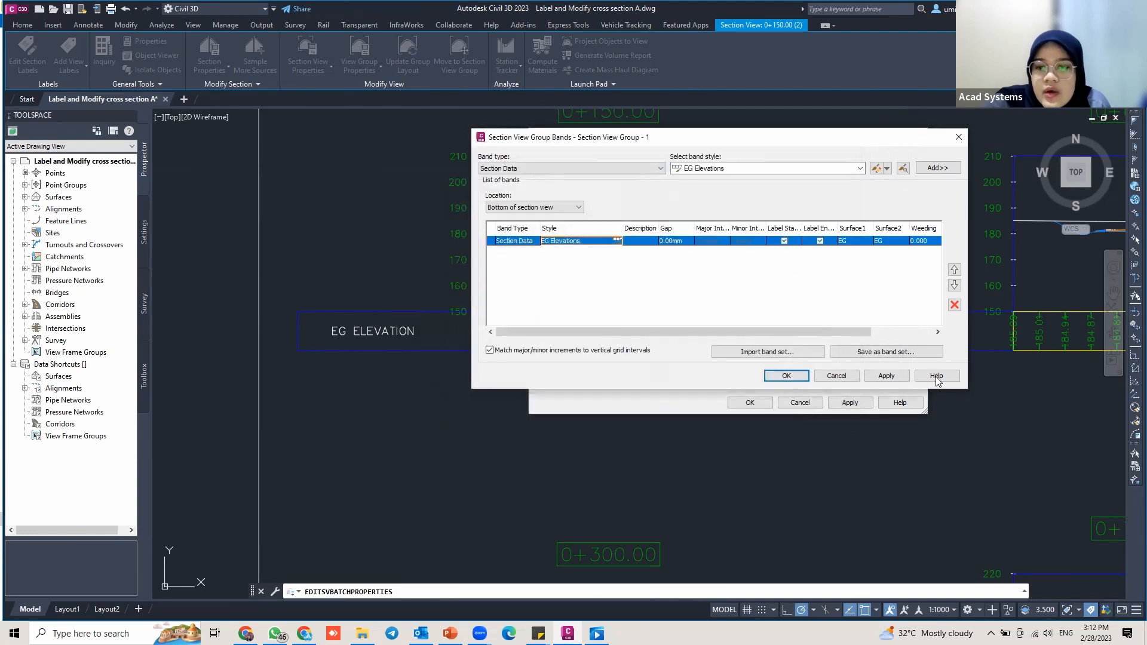
pyautogui.click(786, 376)
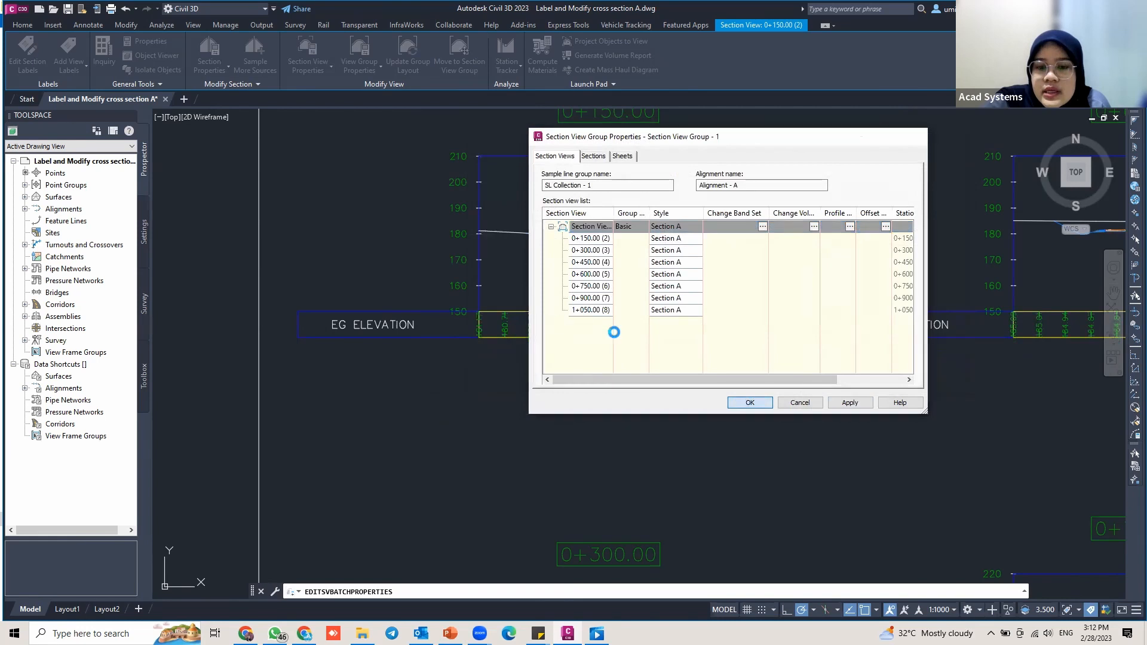
# Step: Examine the elevation labels in the EG Elevation band below the 0+150.00 section view, and clear the selection
pyautogui.scroll(4, 481, 325)
pyautogui.scroll(-4, 630, 332)
pyautogui.moveTo(715, 323); pyautogui.dragTo(651, 309, button='middle')
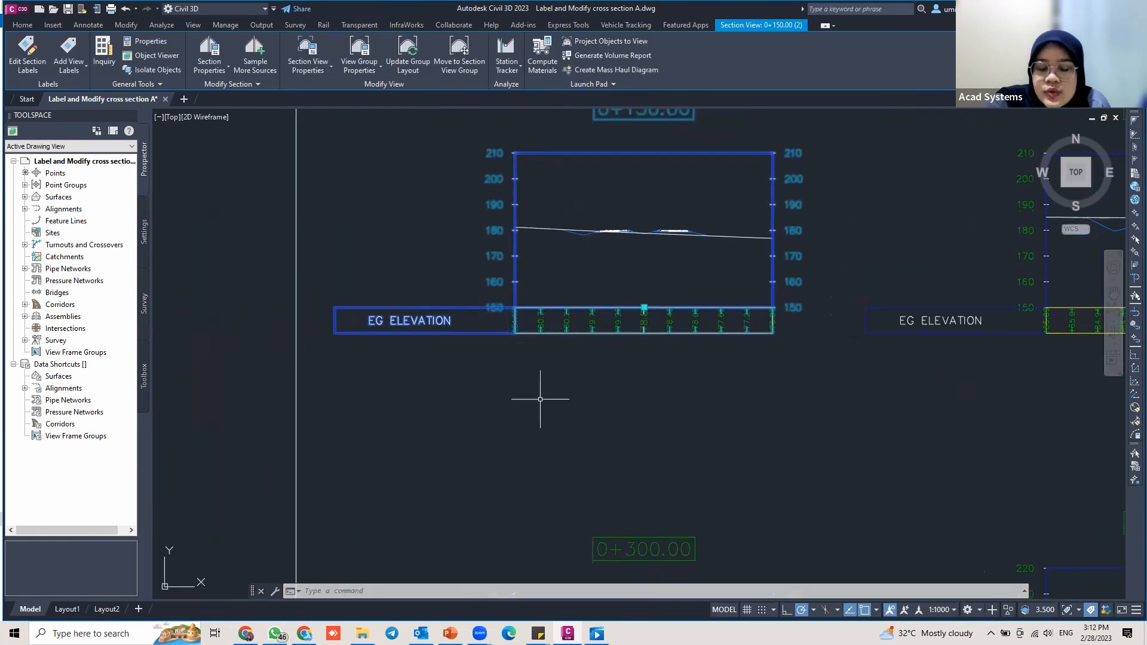
pyautogui.scroll(4, 516, 315)
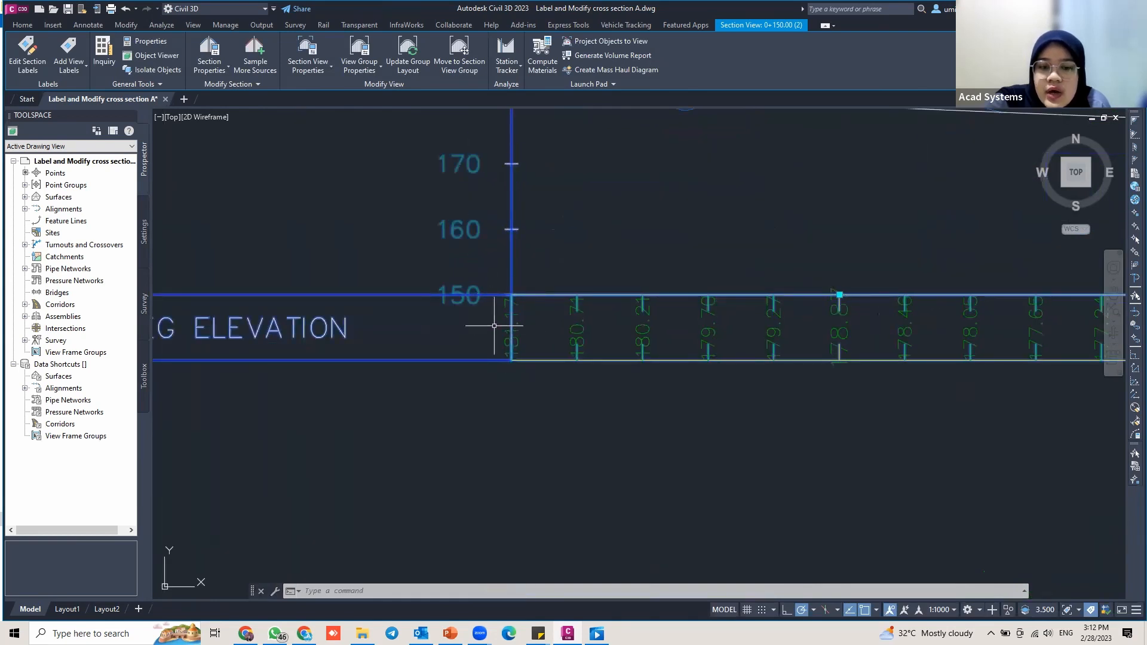
pyautogui.click(536, 388)
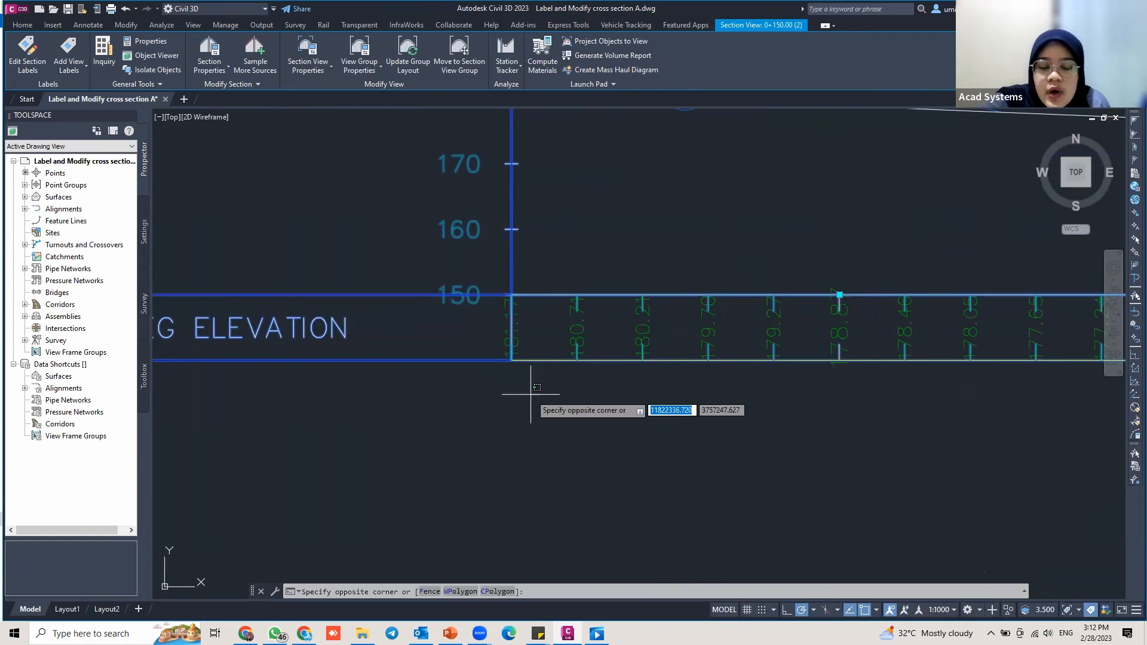
pyautogui.press('Escape')
pyautogui.press('Escape')
pyautogui.press('Escape')
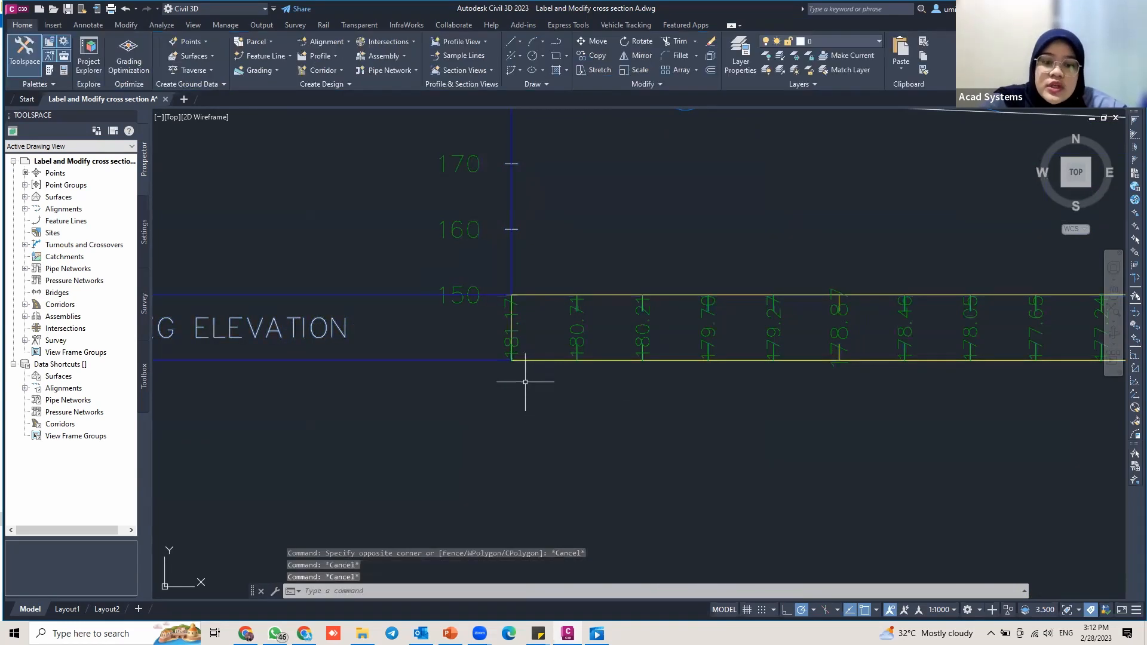
pyautogui.scroll(-2, 516, 285)
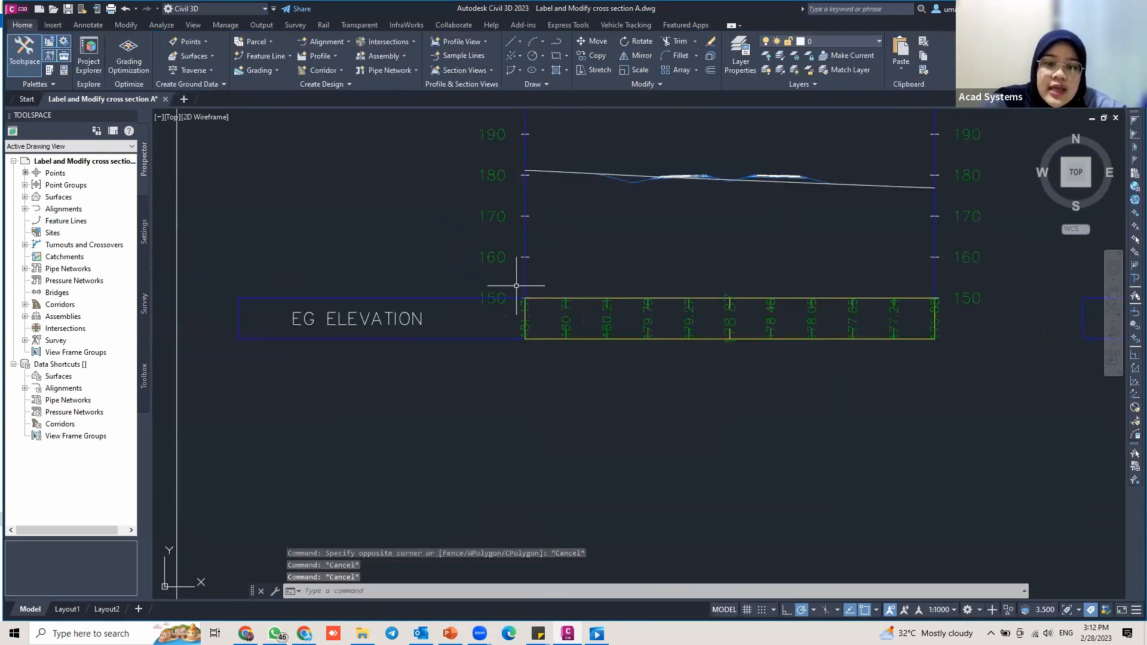
# Step: Open the section view group properties from the 0+150.00 section view
pyautogui.click(511, 337)
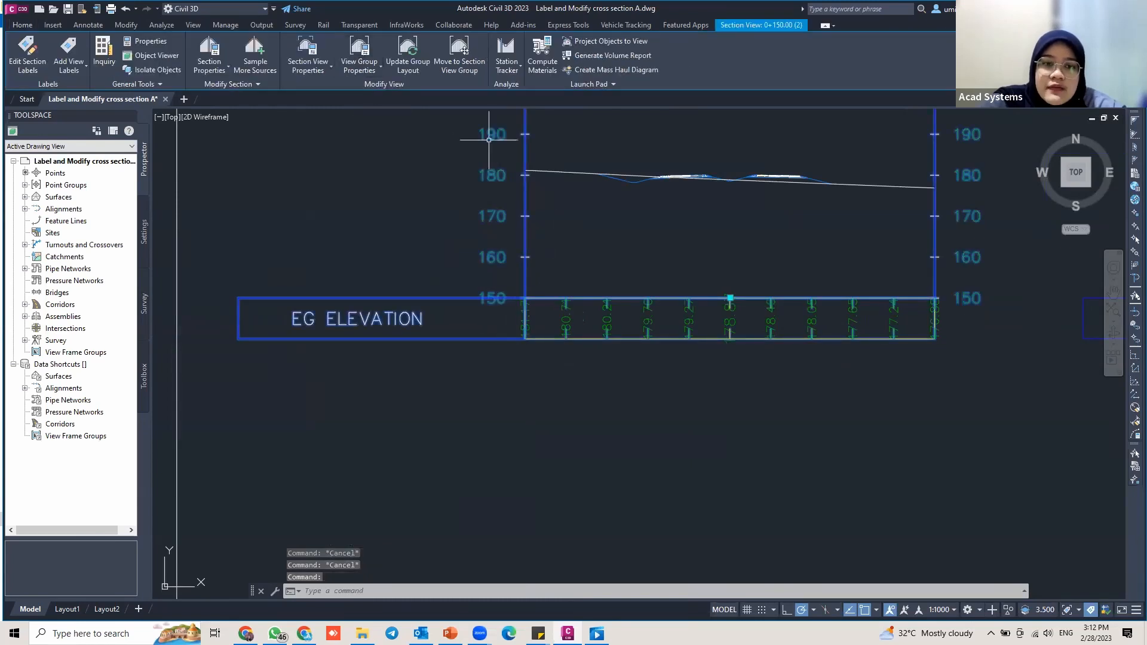
pyautogui.click(359, 56)
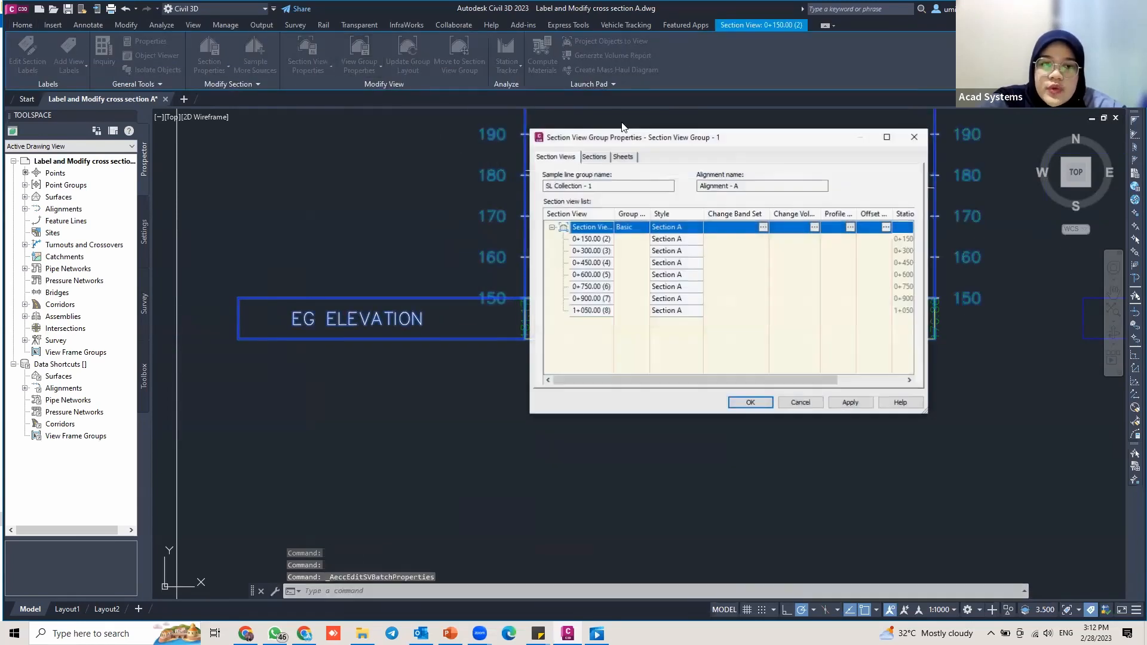
pyautogui.click(765, 227)
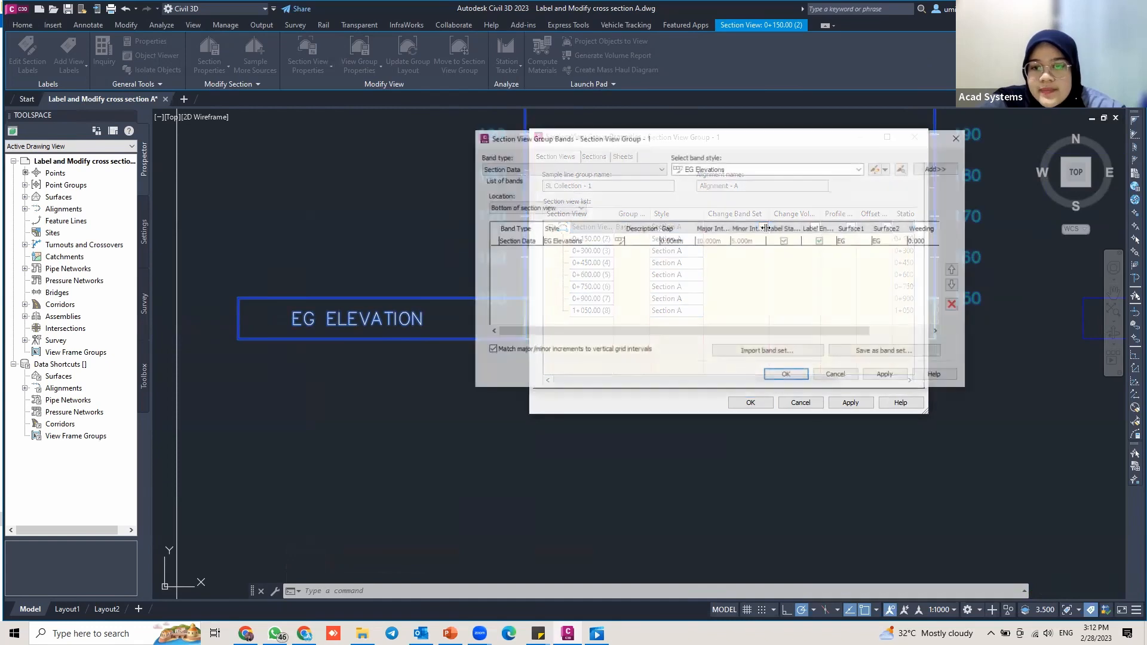
pyautogui.moveTo(547, 132); pyautogui.dragTo(348, 123)
pyautogui.click(760, 129)
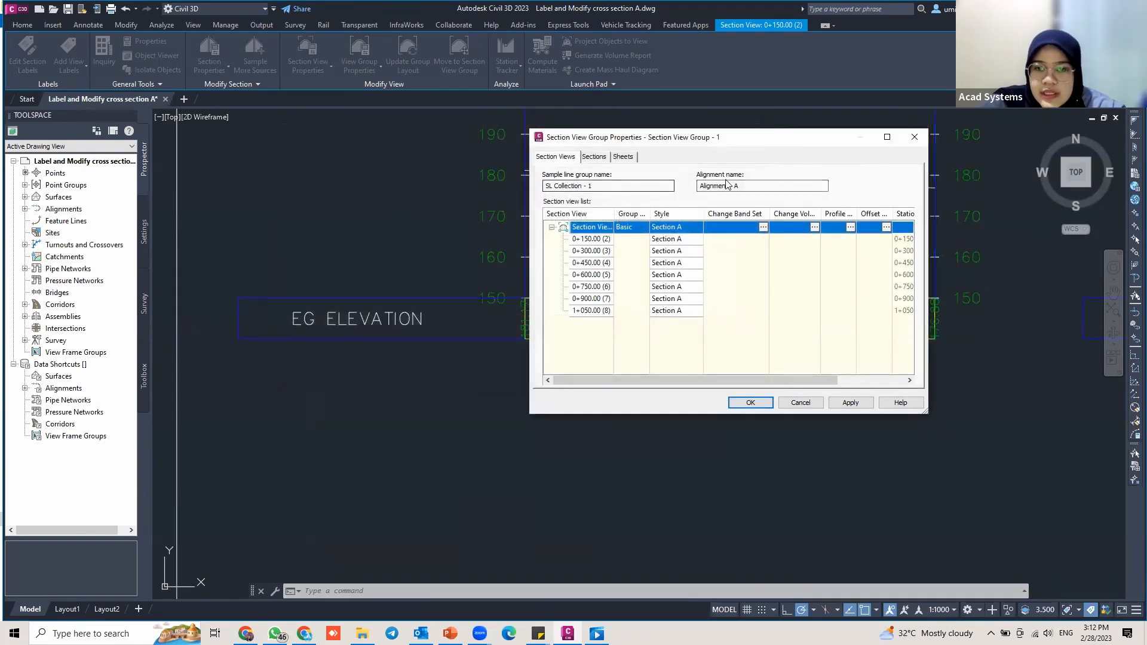
# Step: Open the group's Section A view style for editing and bring up its horizontal axes settings
pyautogui.moveTo(587, 133); pyautogui.dragTo(456, 115)
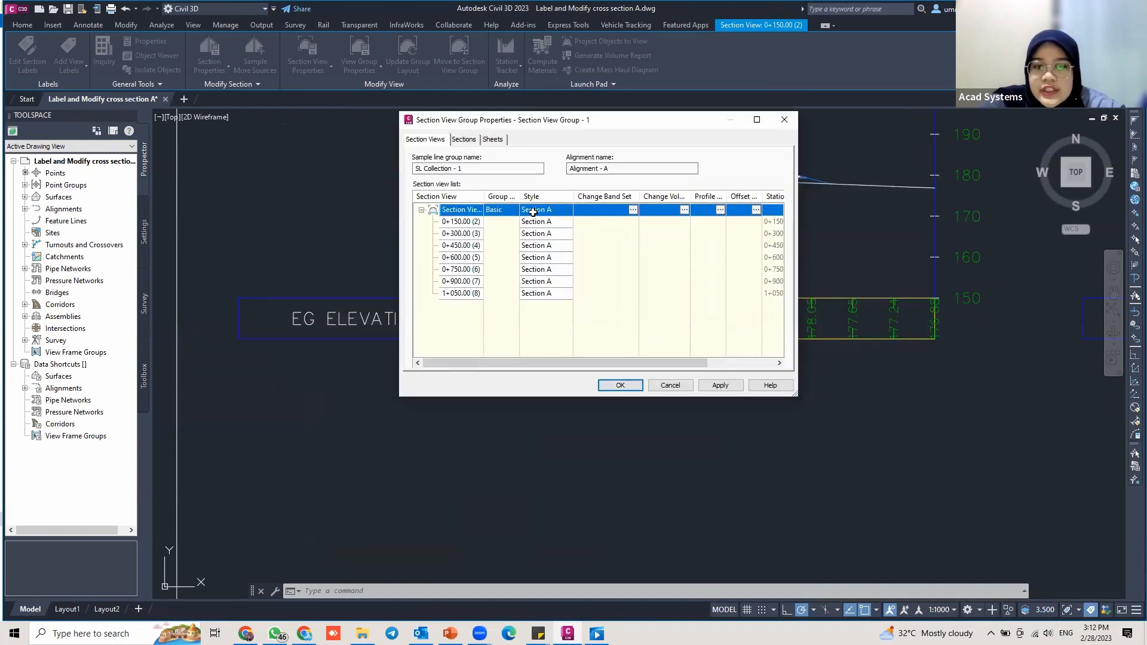
pyautogui.click(571, 212)
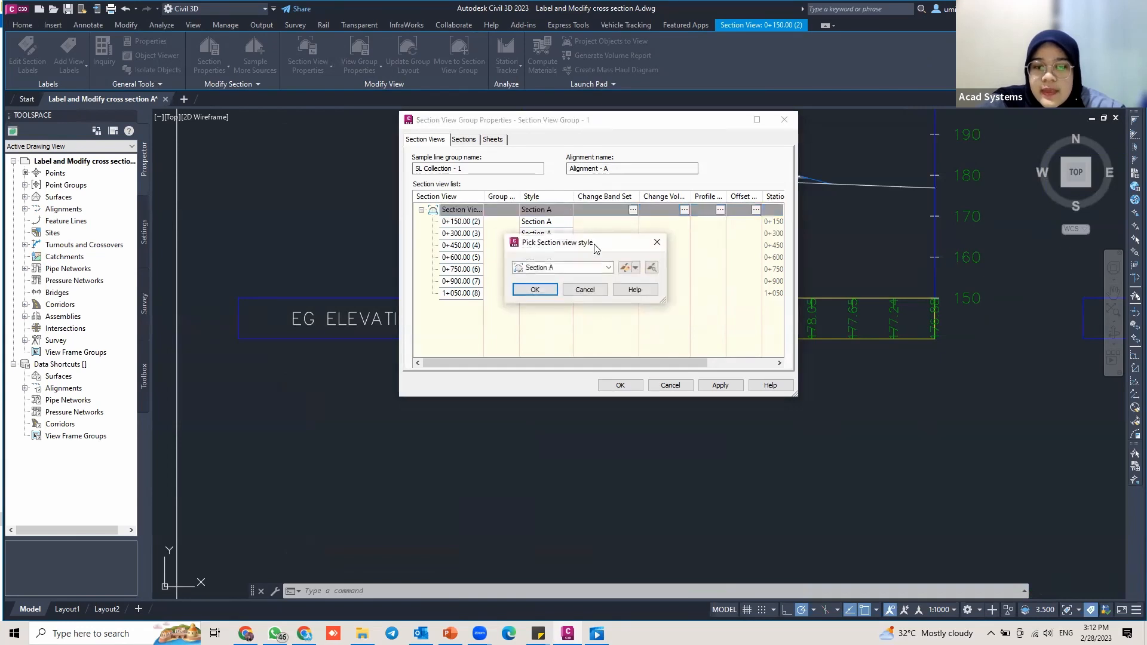
pyautogui.click(626, 267)
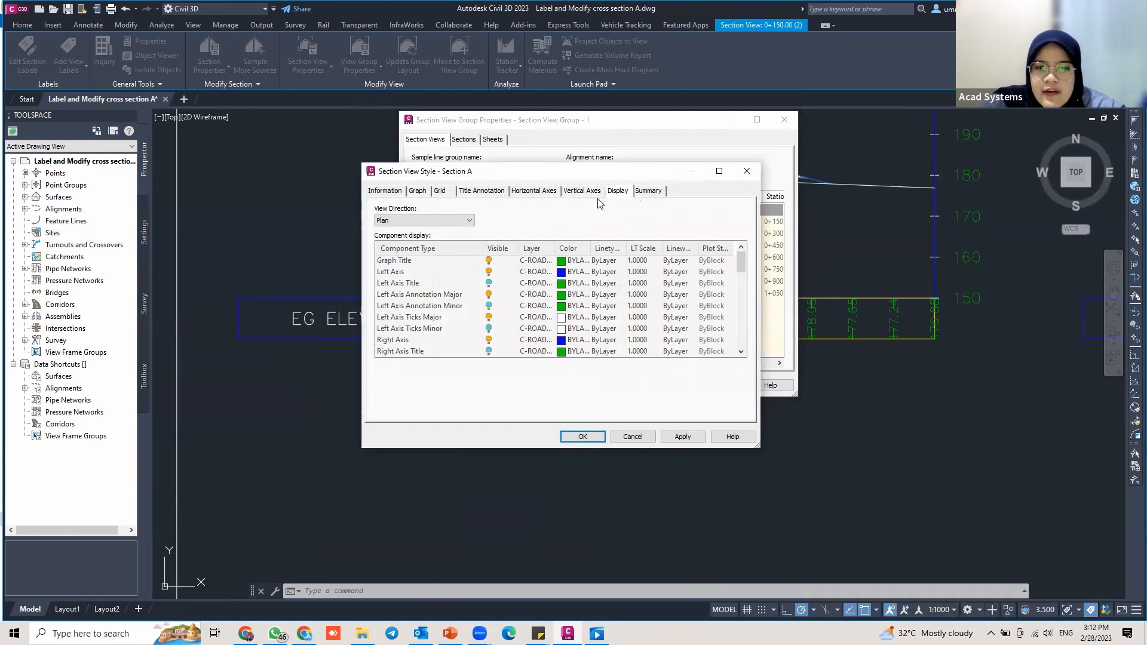
pyautogui.click(585, 192)
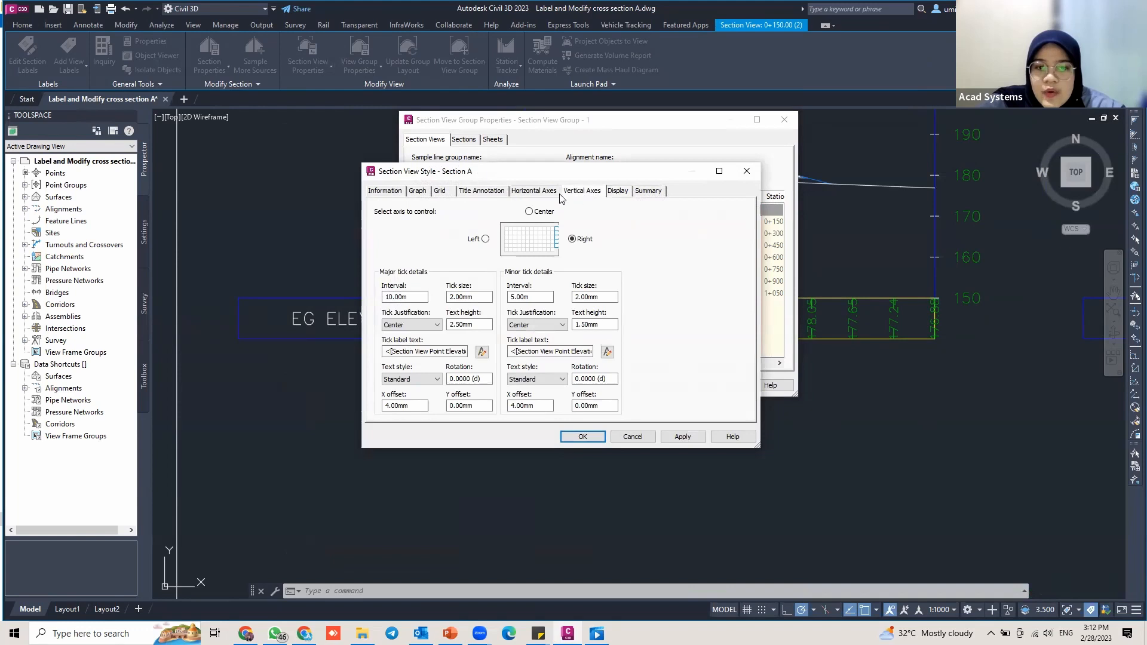
pyautogui.click(541, 194)
pyautogui.click(588, 197)
pyautogui.click(545, 194)
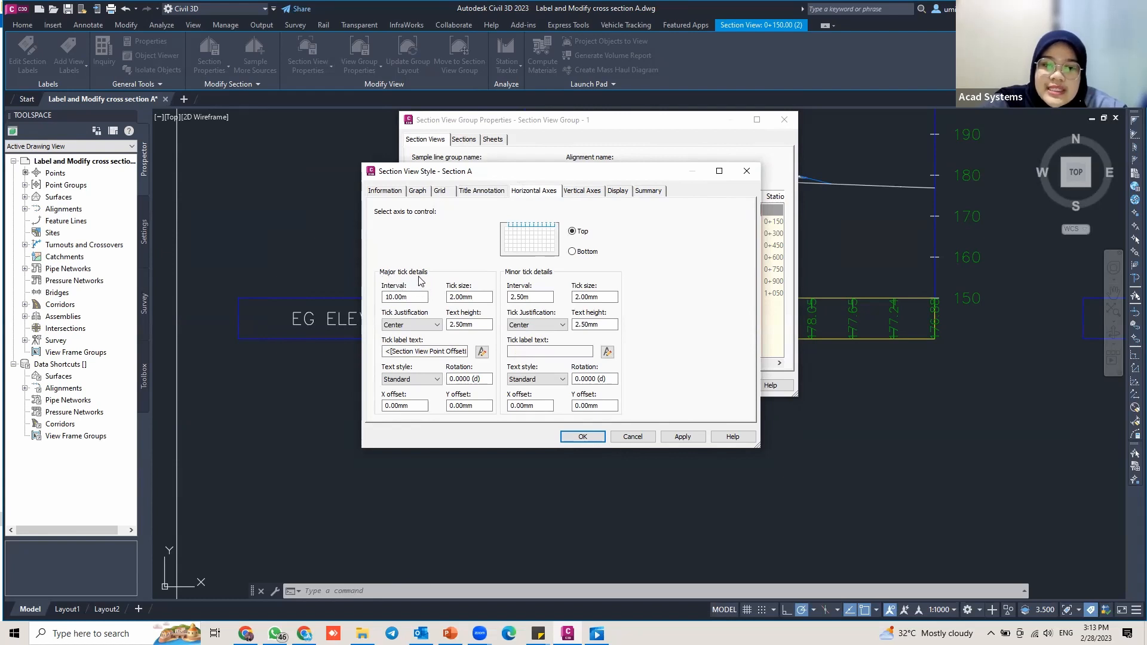
# Step: Set the top horizontal axis's major tick interval to 20 m and text height to 2 mm, and check the bottom axis settings
pyautogui.click(399, 294)
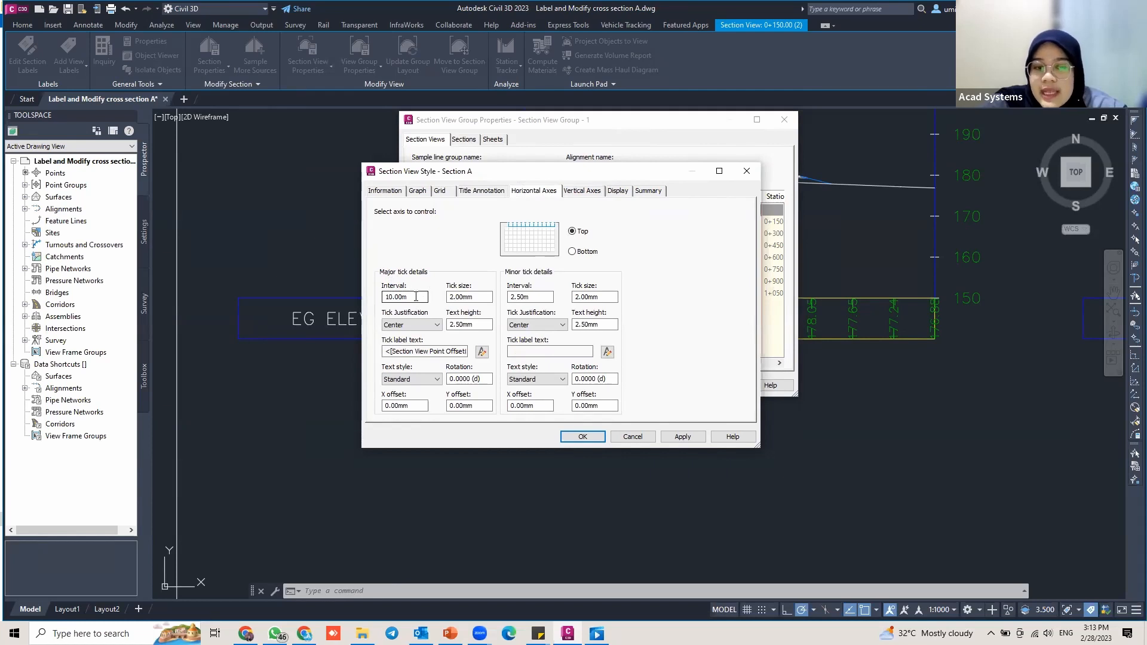
pyautogui.doubleClick(396, 293)
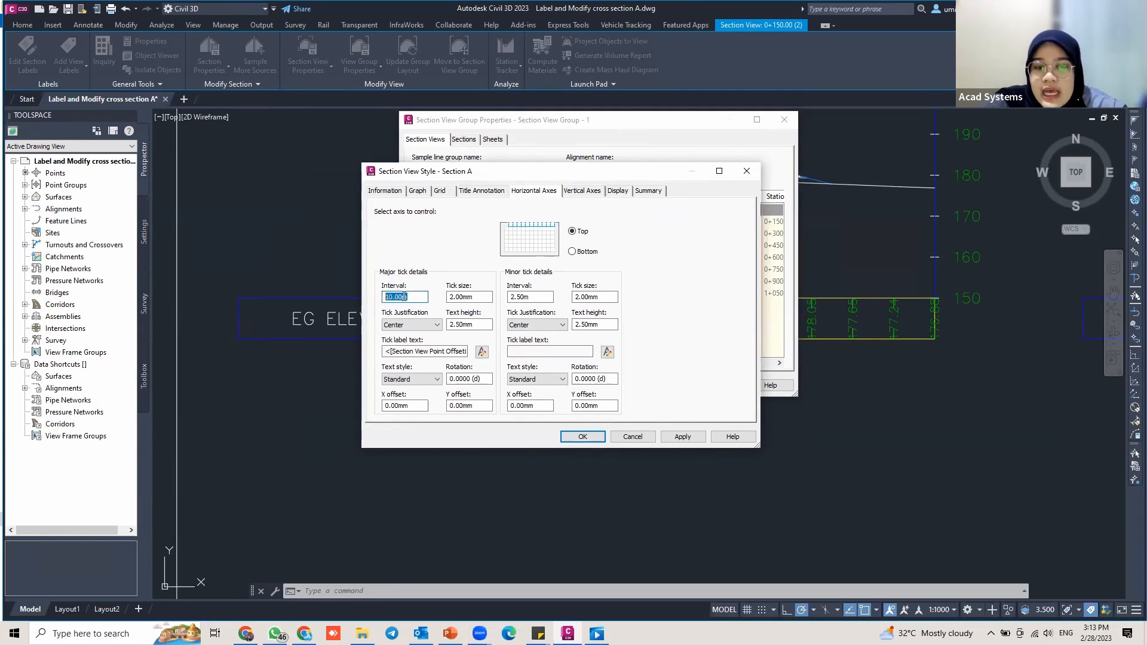
pyautogui.moveTo(410, 297); pyautogui.dragTo(379, 294)
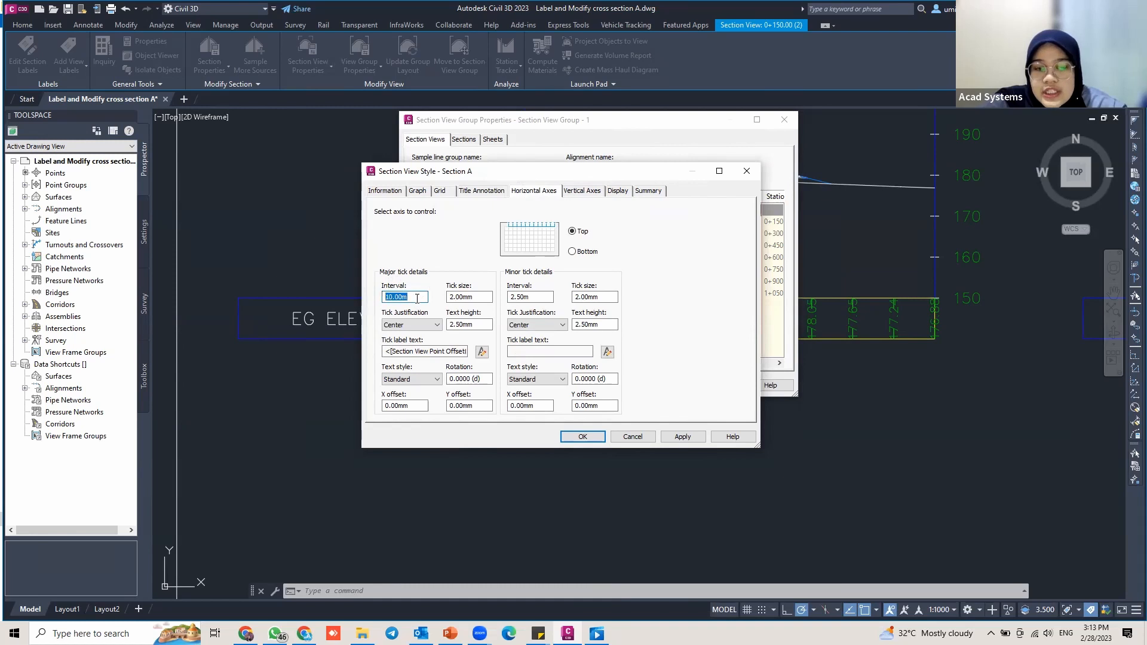
pyautogui.write('20')
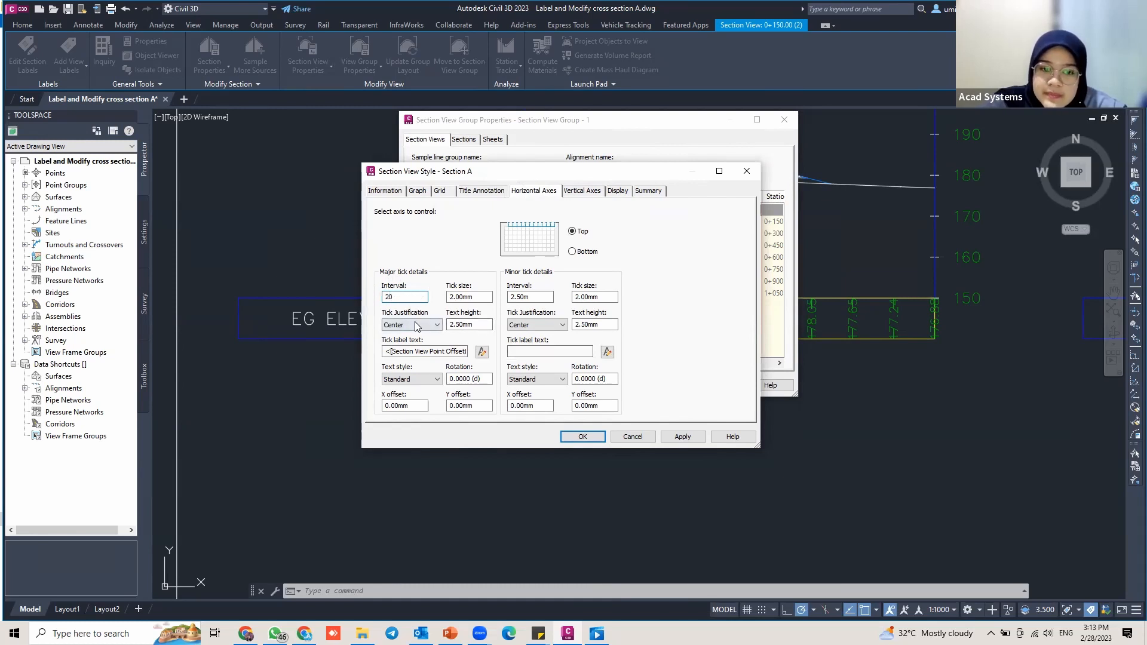
pyautogui.click(469, 297)
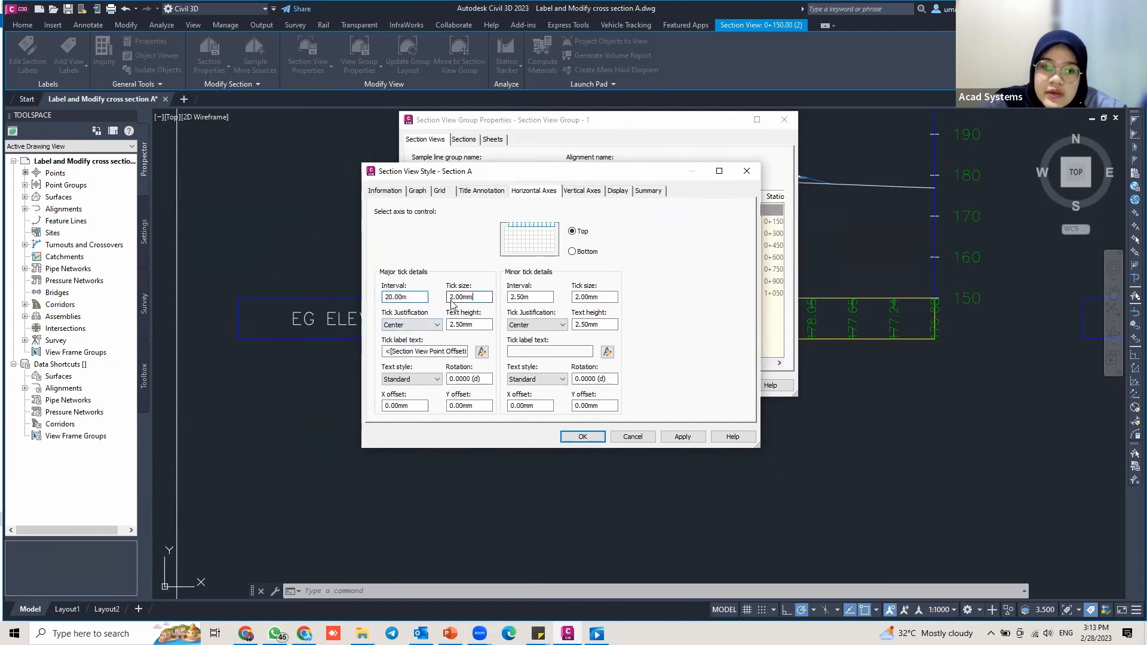
pyautogui.moveTo(476, 323); pyautogui.dragTo(421, 314)
pyautogui.write('2')
pyautogui.click(472, 377)
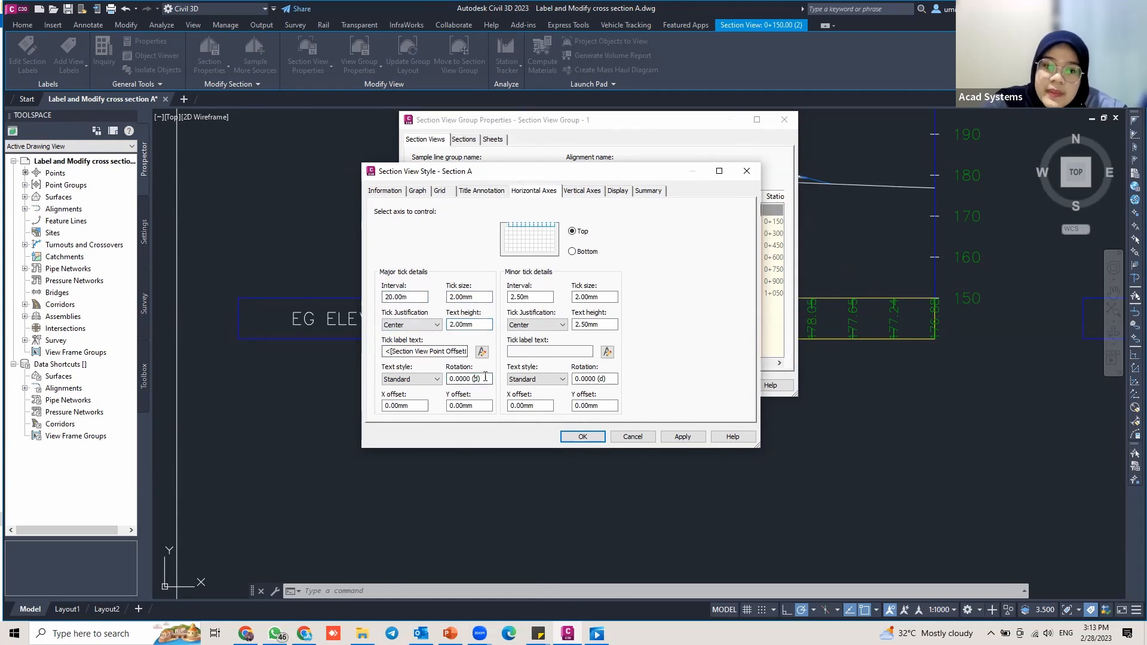
pyautogui.click(573, 252)
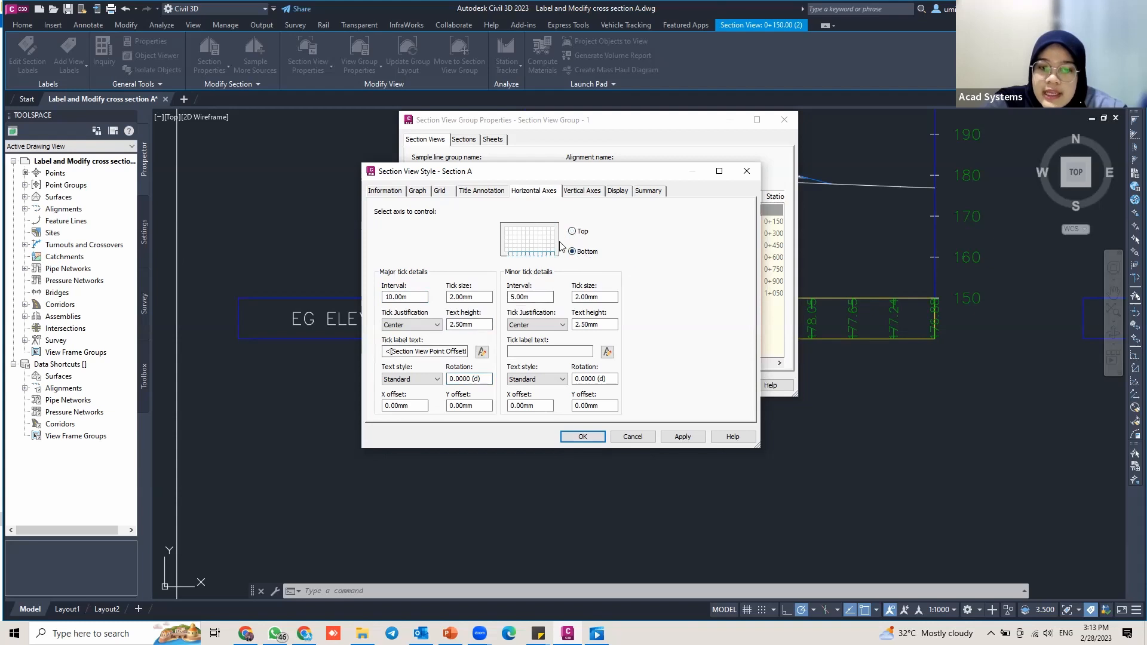
pyautogui.click(574, 231)
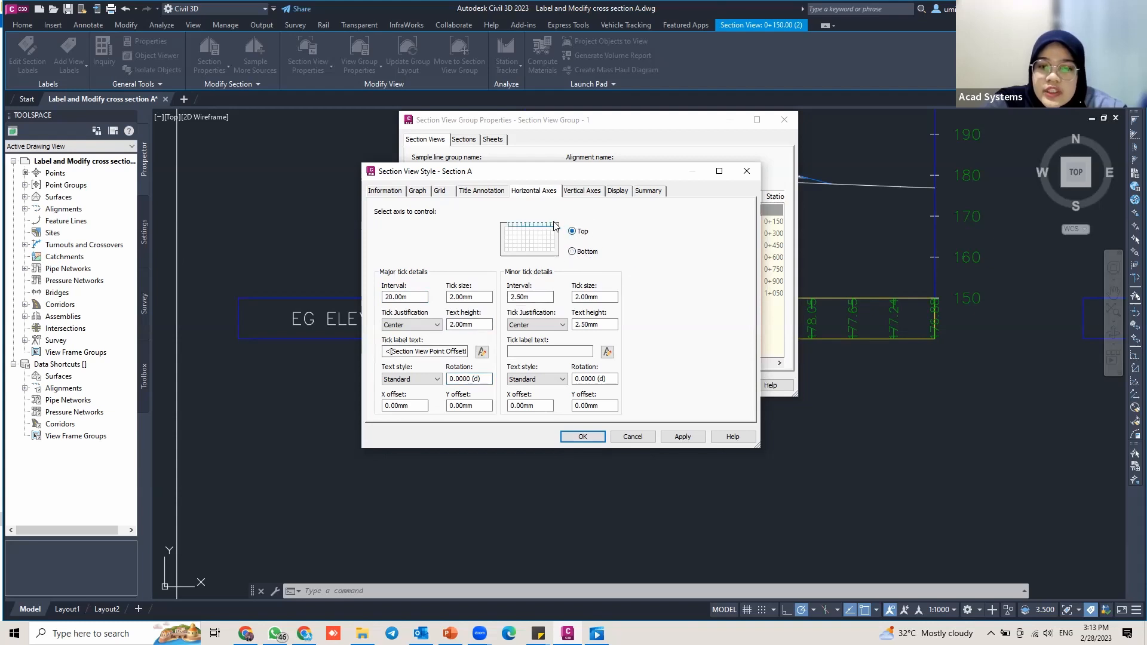
# Step: Set the bottom horizontal axis's major tick interval to 20 m and its major text height to 2 mm
pyautogui.click(575, 253)
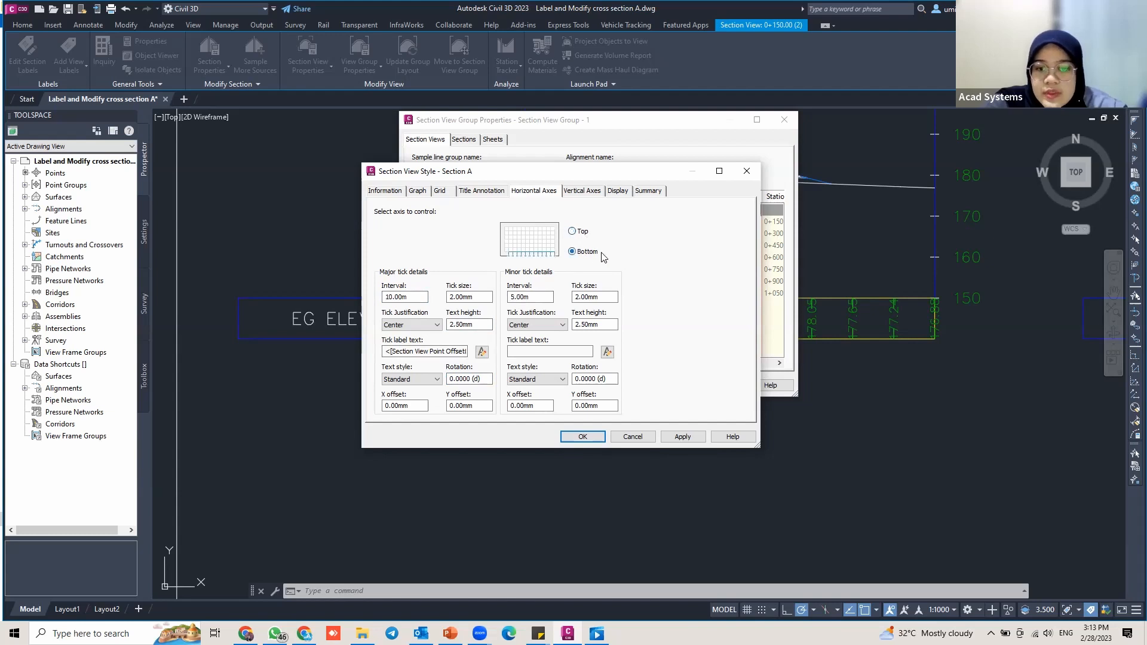
pyautogui.press('Tab')
pyautogui.write('20')
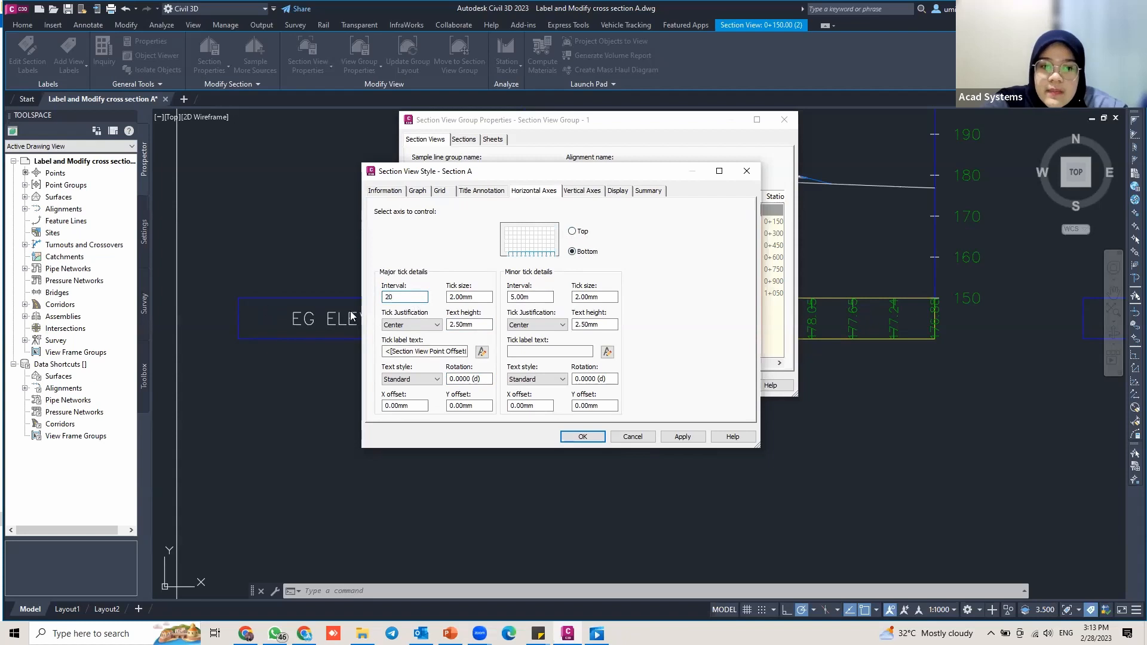
pyautogui.click(474, 325)
pyautogui.hotkey('shift', 'Home')
pyautogui.write('2')
pyautogui.click(478, 297)
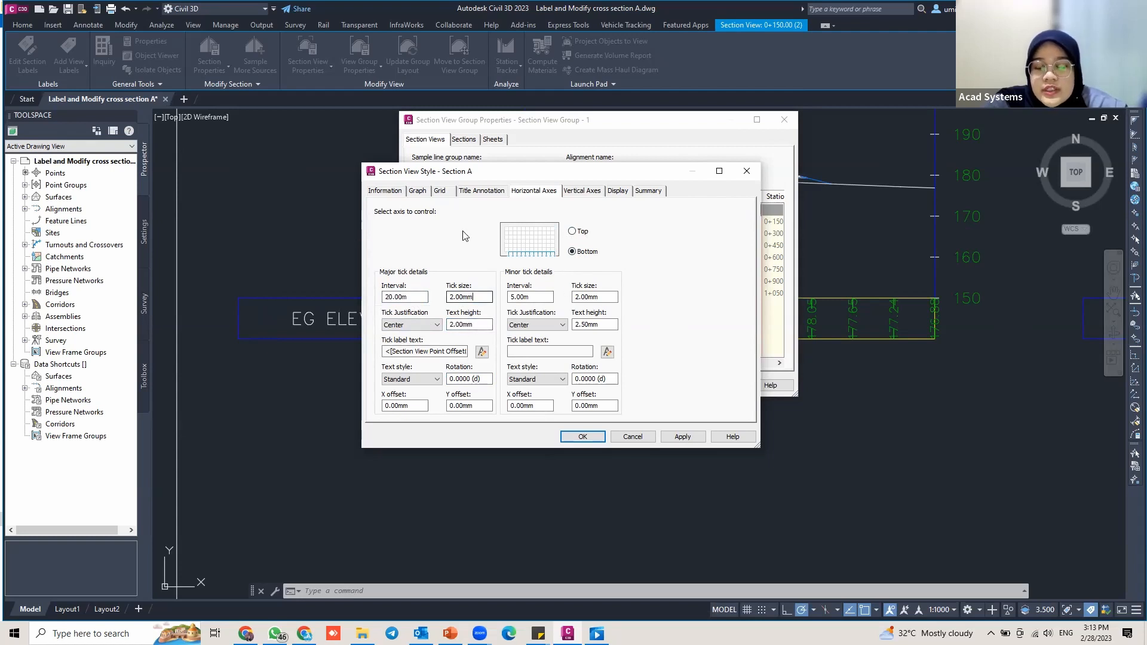
# Step: Set the right vertical axis's major tick text height to 2 mm and its X offset to 1 mm
pyautogui.click(583, 191)
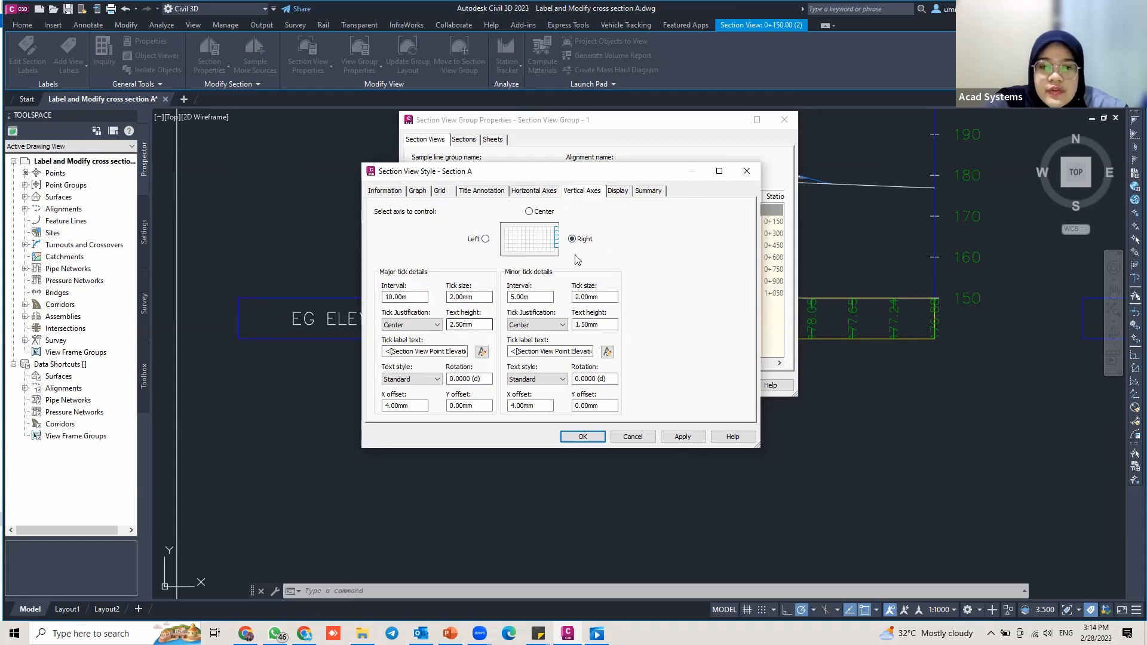
pyautogui.doubleClick(469, 324)
pyautogui.write('2')
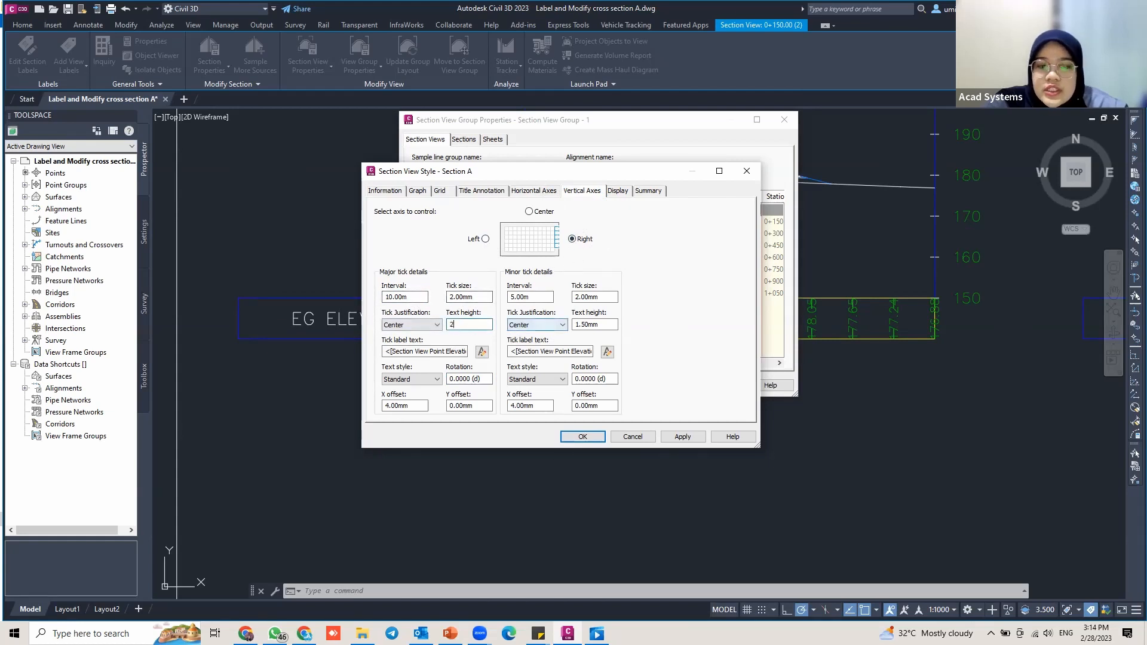
pyautogui.click(410, 406)
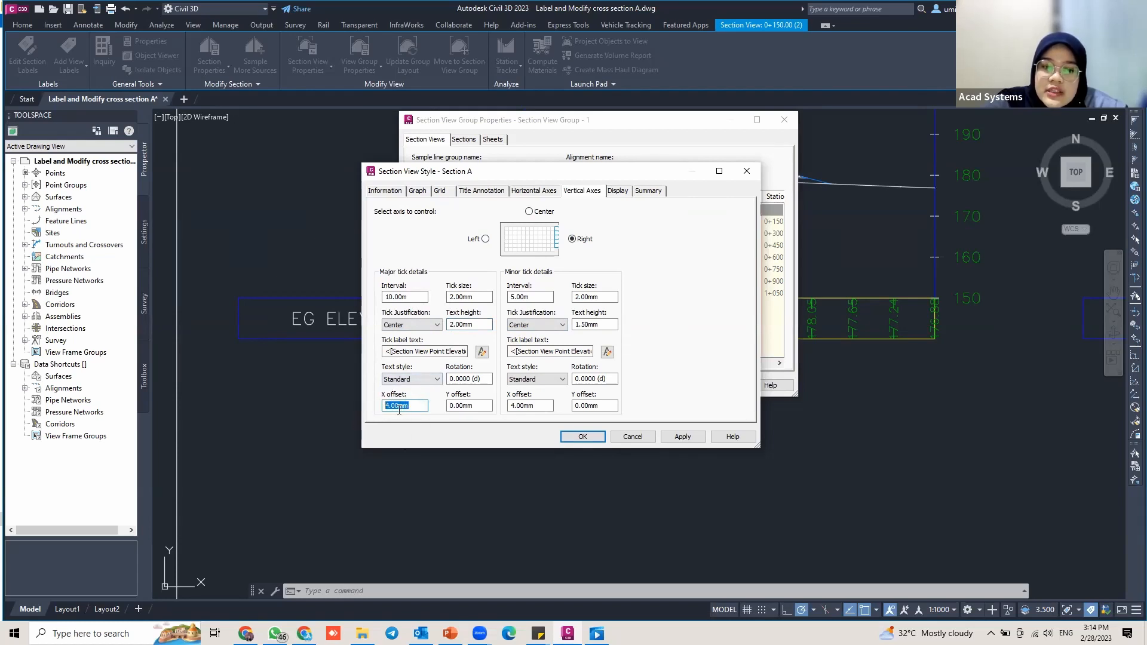
pyautogui.write('1')
pyautogui.click(457, 408)
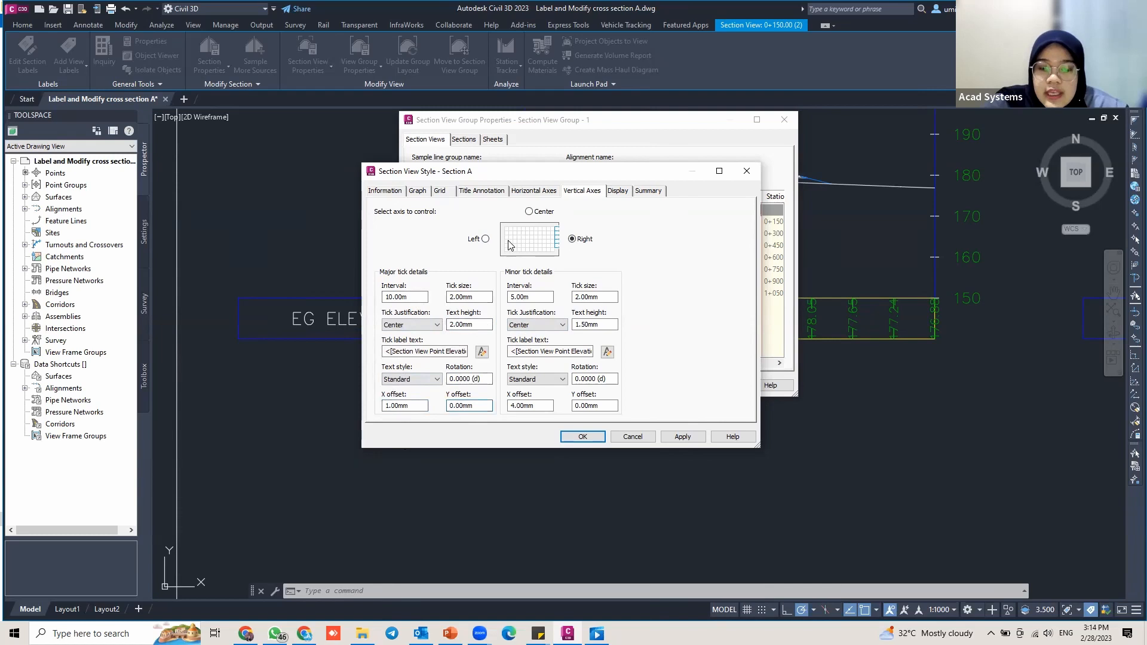
# Step: Set the left vertical axis's major tick text height to 2 mm and its X offset to -1 mm
pyautogui.click(485, 239)
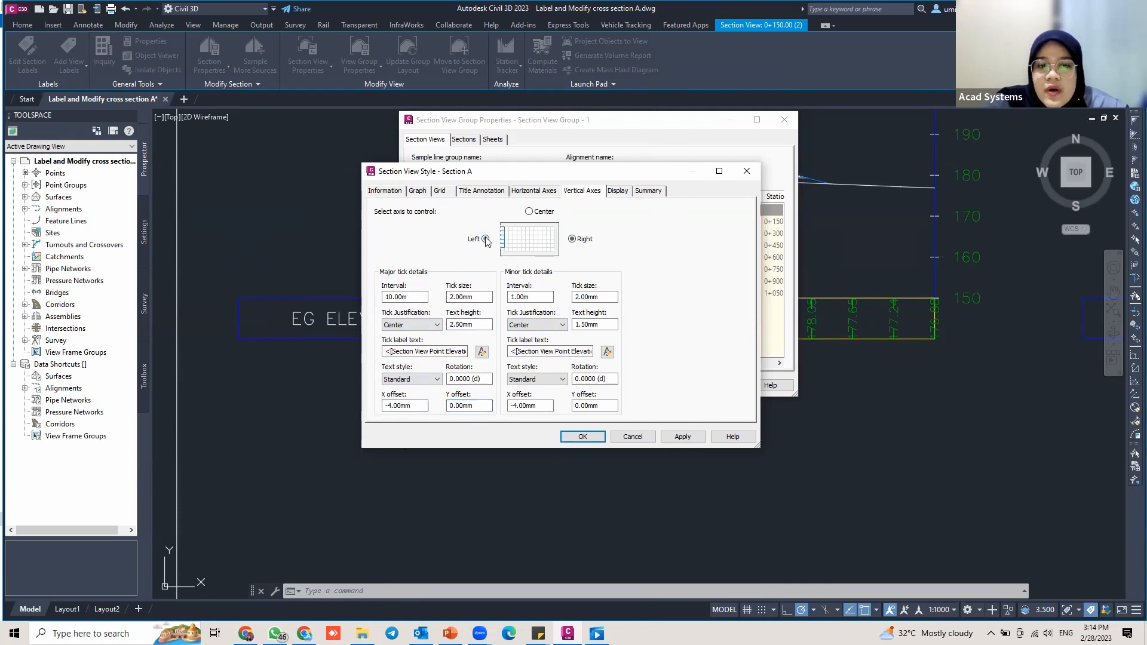
pyautogui.doubleClick(460, 324)
pyautogui.write('2')
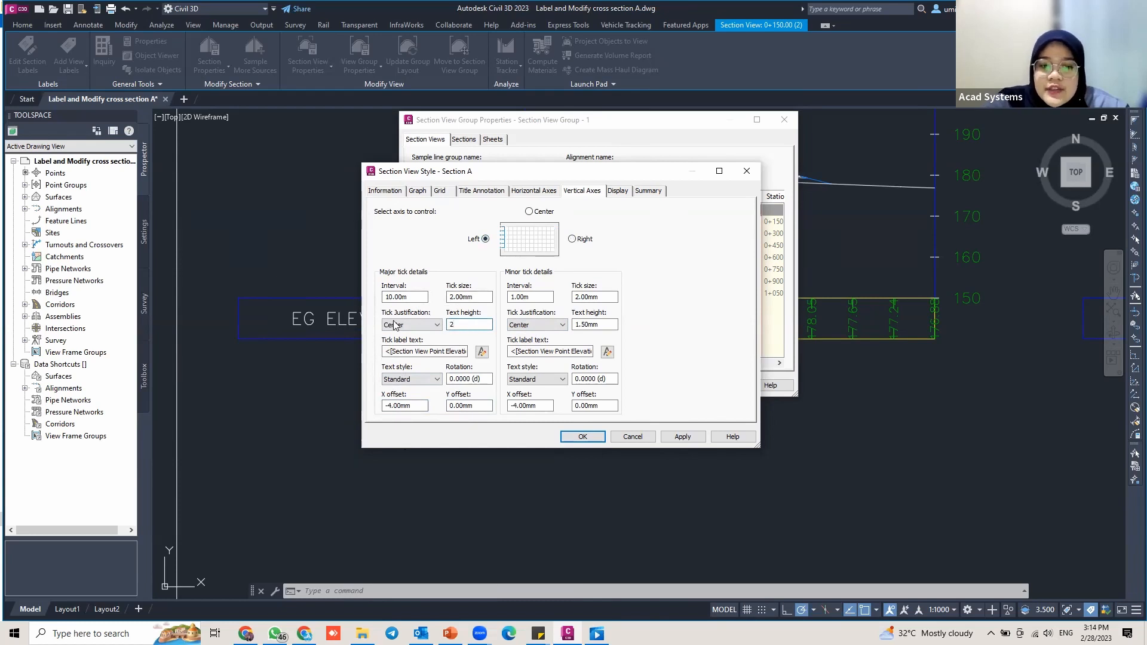
pyautogui.click(385, 407)
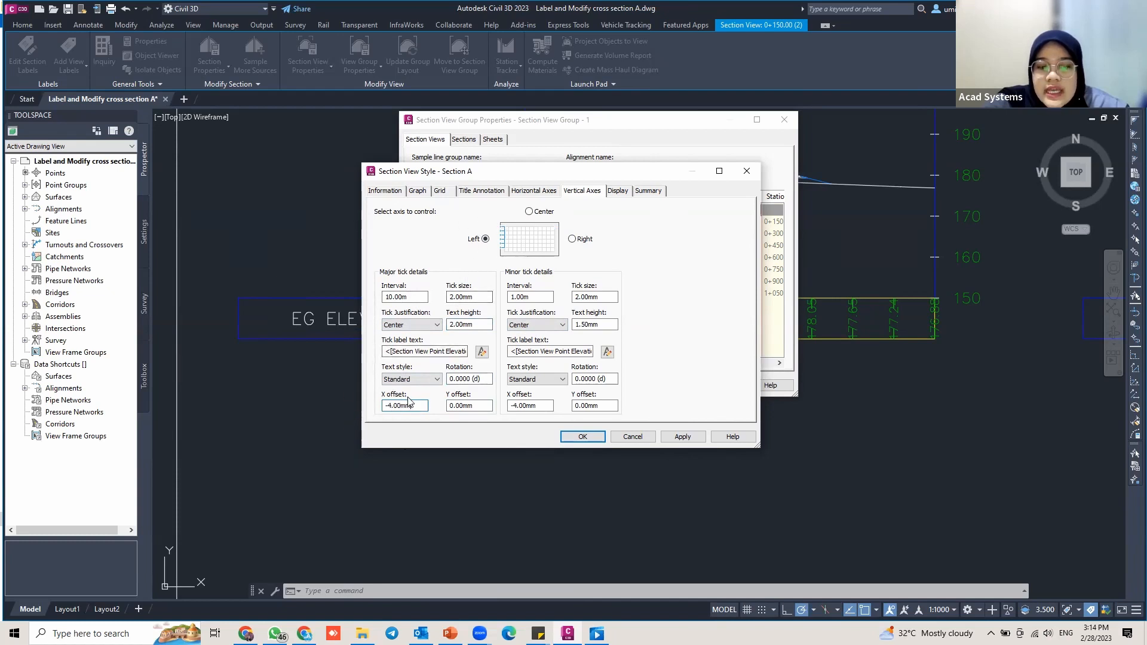
pyautogui.moveTo(413, 406); pyautogui.dragTo(392, 406)
pyautogui.press('BackSpace')
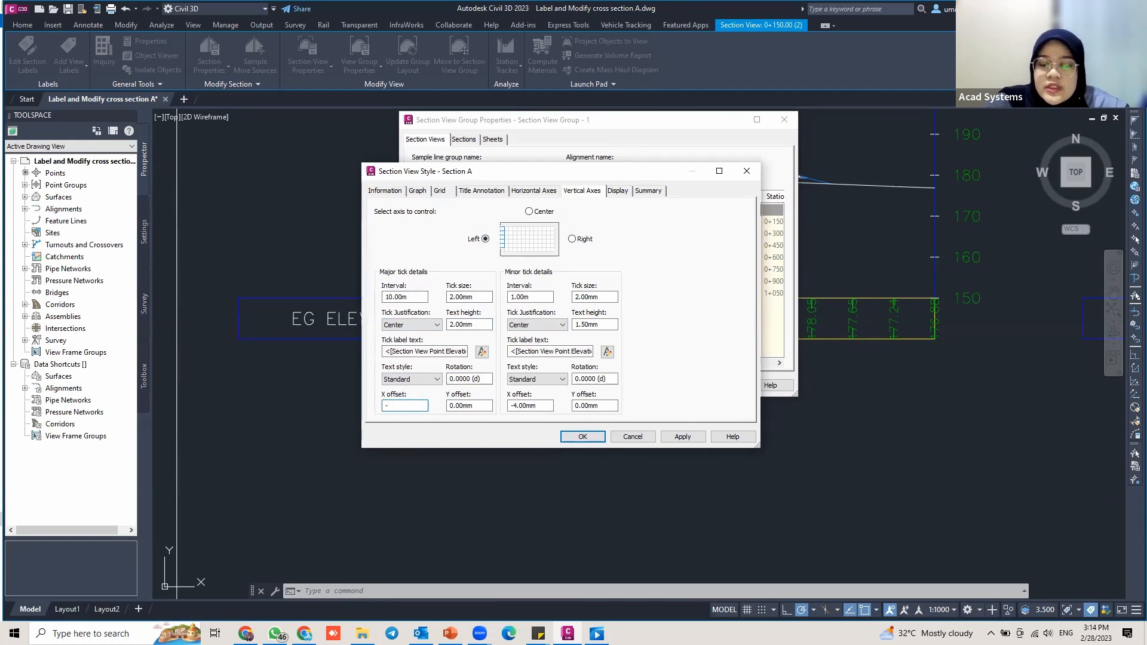
pyautogui.write('1')
pyautogui.click(417, 352)
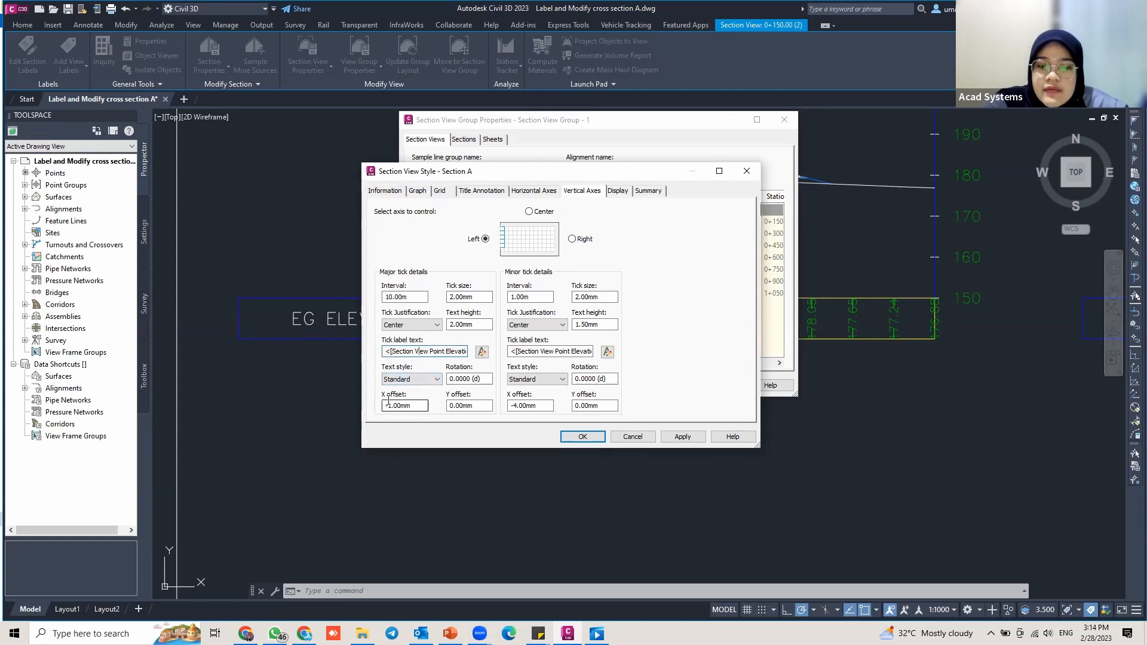
pyautogui.moveTo(388, 406); pyautogui.dragTo(413, 406)
pyautogui.click(414, 405)
# Step: Apply the Section A style changes and confirm the section view group properties
pyautogui.click(691, 440)
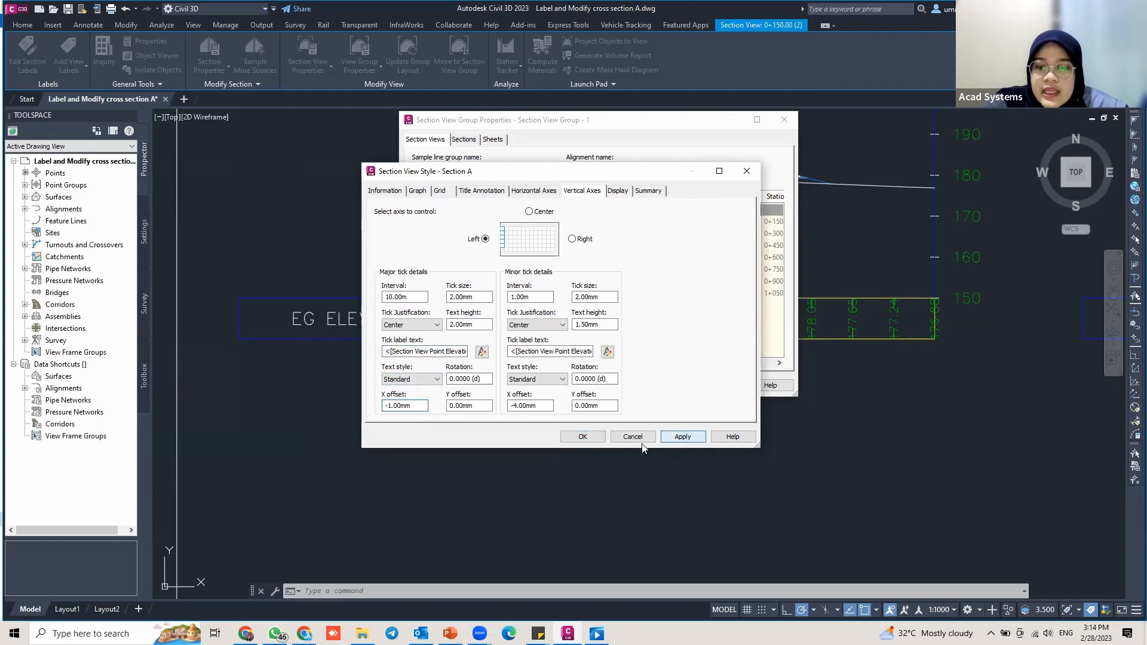
pyautogui.click(575, 440)
pyautogui.click(535, 288)
pyautogui.click(620, 386)
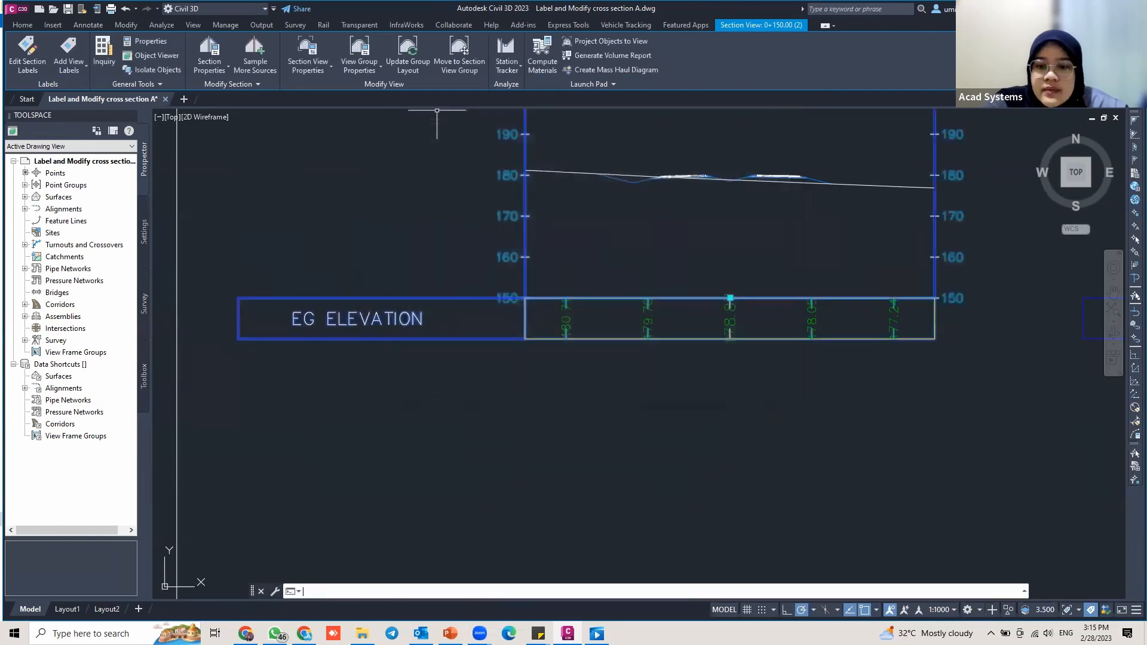
# Step: Examine the elevation labels and tick marks in the EG Elevation band below the 0+150.00 section view
pyautogui.moveTo(661, 348); pyautogui.dragTo(632, 338, button='middle')
pyautogui.scroll(-4, 511, 348)
pyautogui.scroll(4, 511, 334)
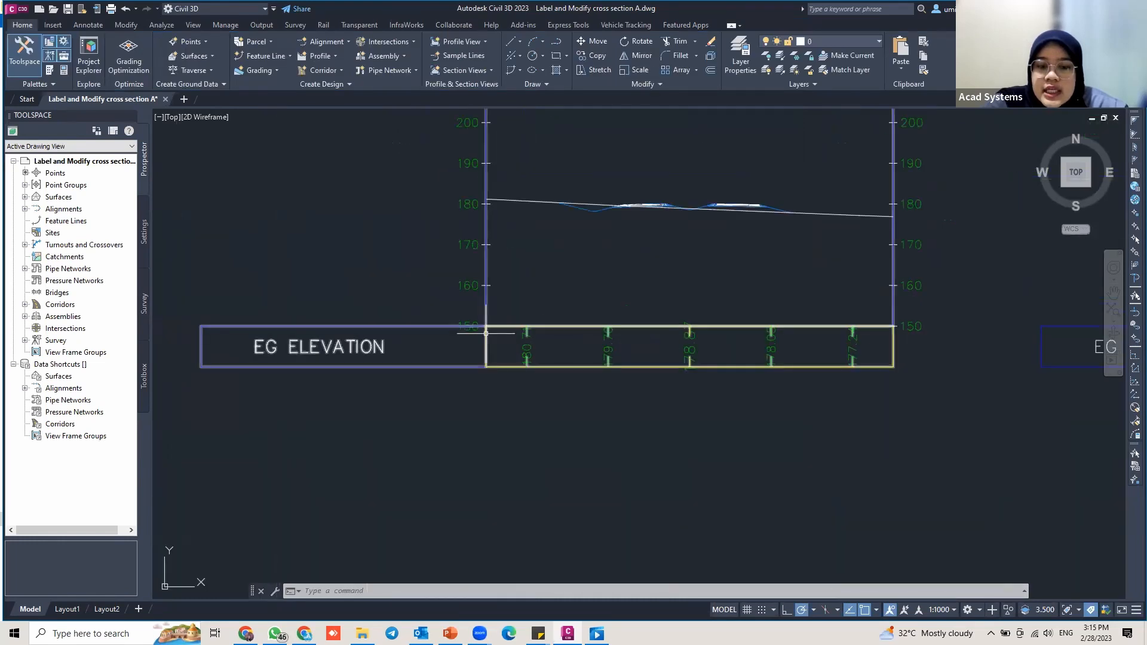
pyautogui.scroll(3, 526, 338)
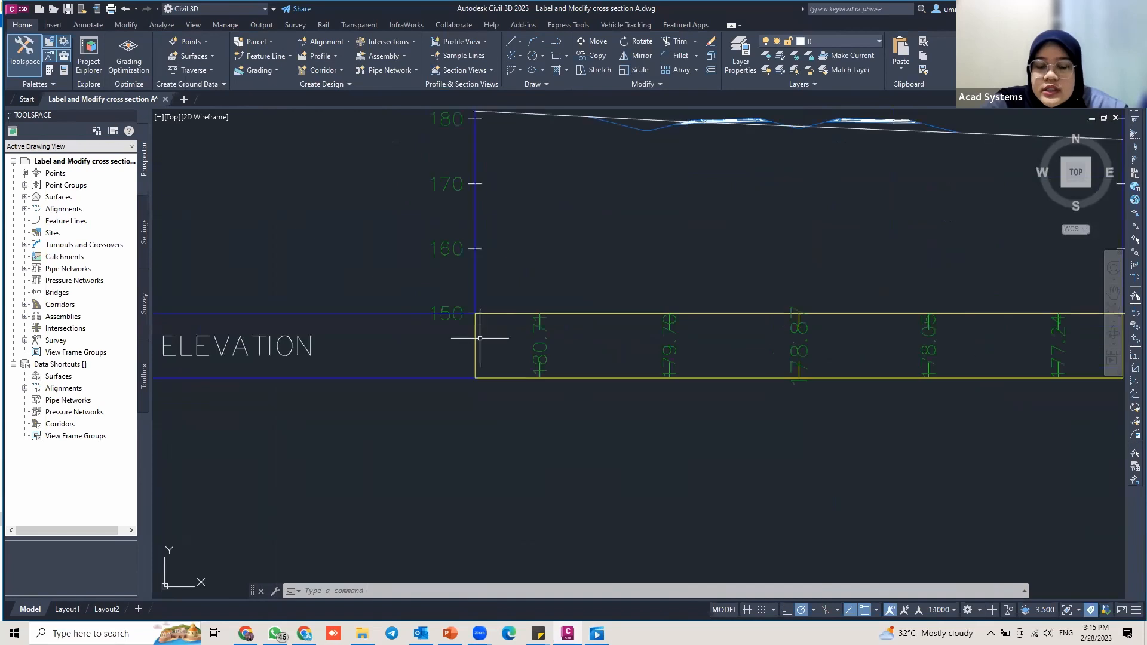
pyautogui.scroll(-3, 481, 327)
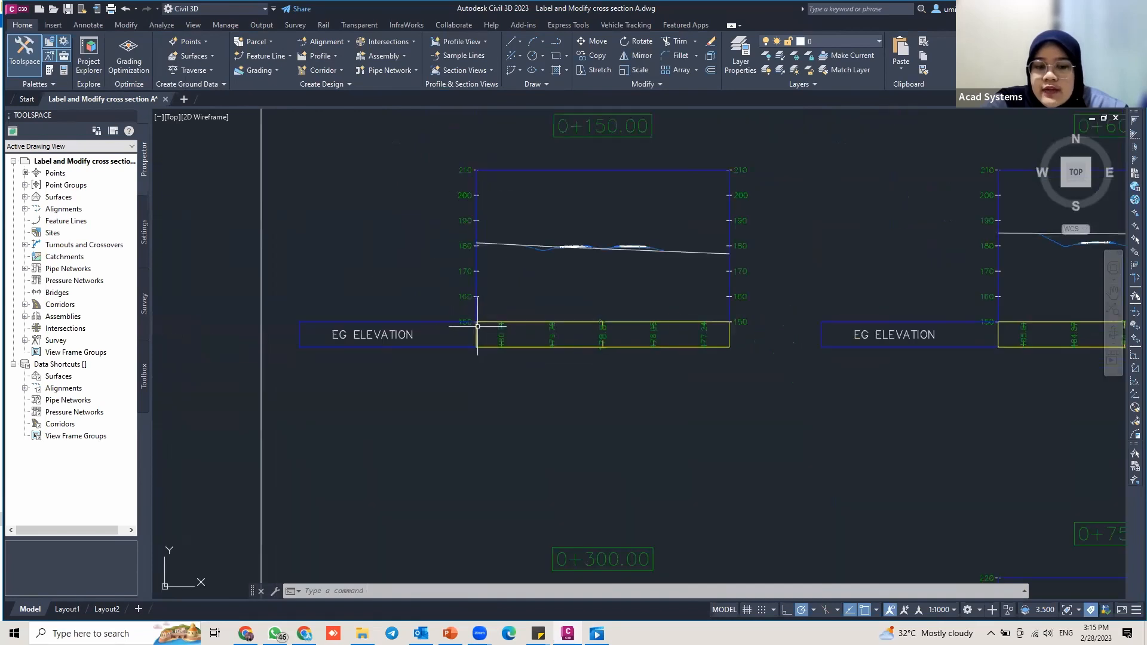
pyautogui.scroll(2, 537, 328)
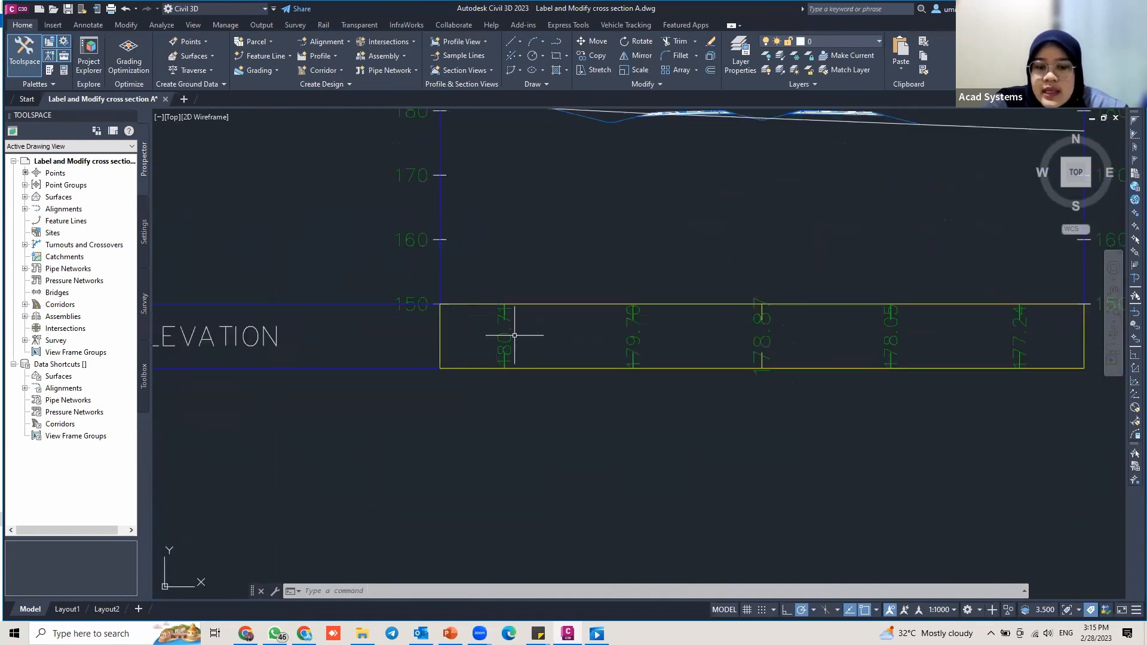
pyautogui.scroll(1, 520, 332)
pyautogui.moveTo(458, 326); pyautogui.dragTo(504, 313, button='middle')
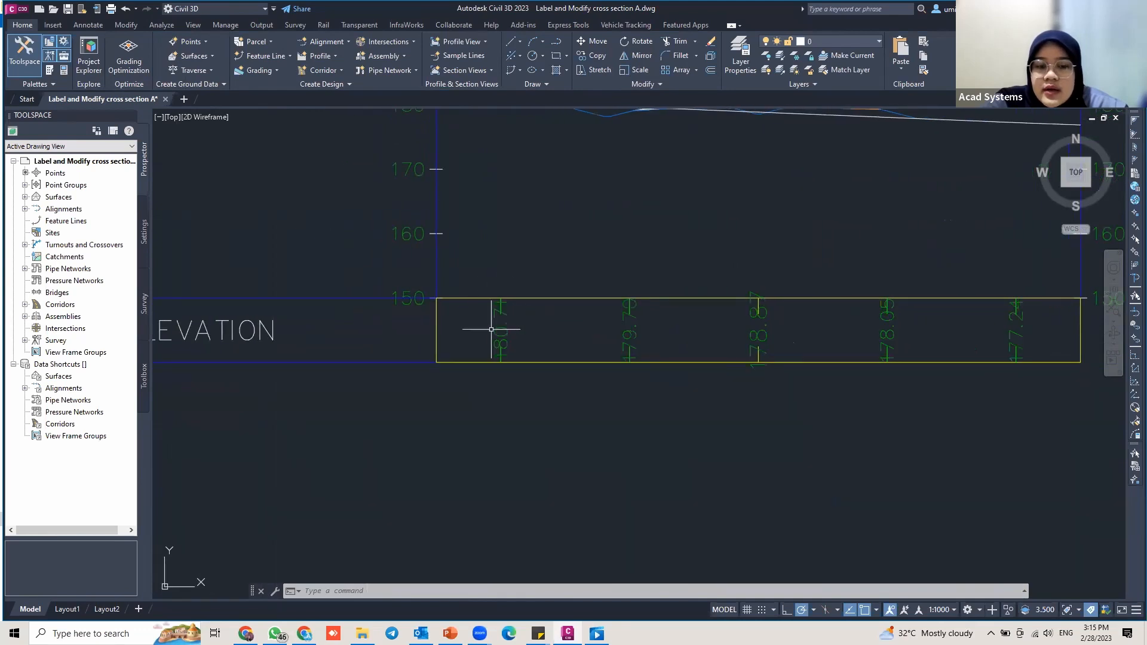
pyautogui.scroll(-2, 561, 322)
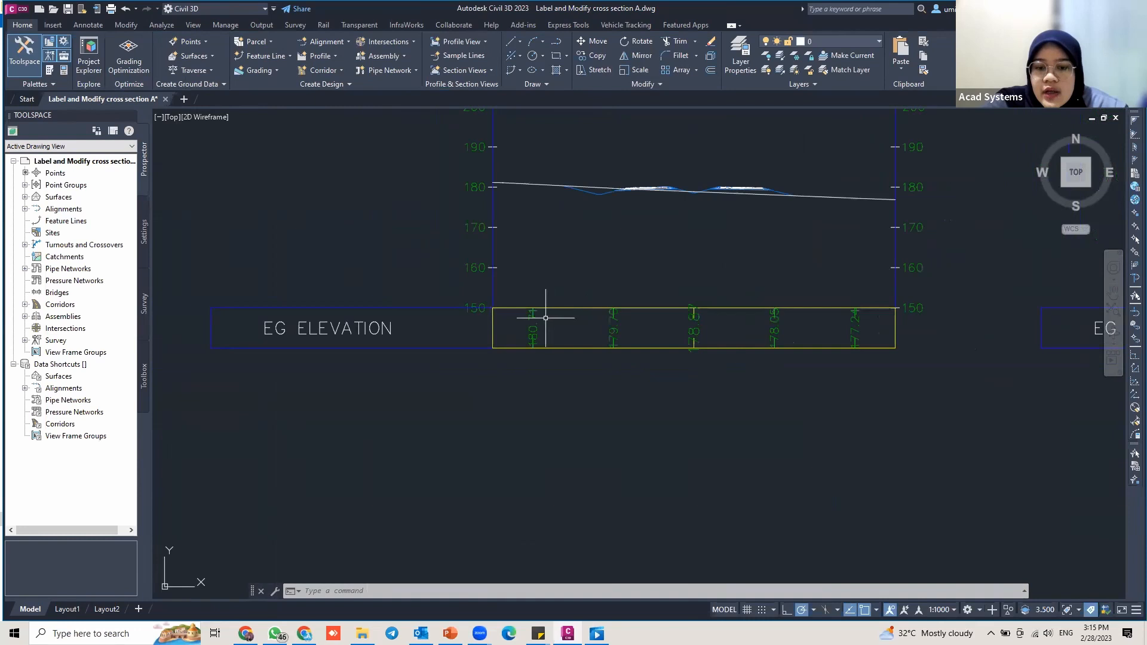
pyautogui.scroll(3, 522, 317)
pyautogui.scroll(5, 522, 299)
pyautogui.scroll(-4, 520, 313)
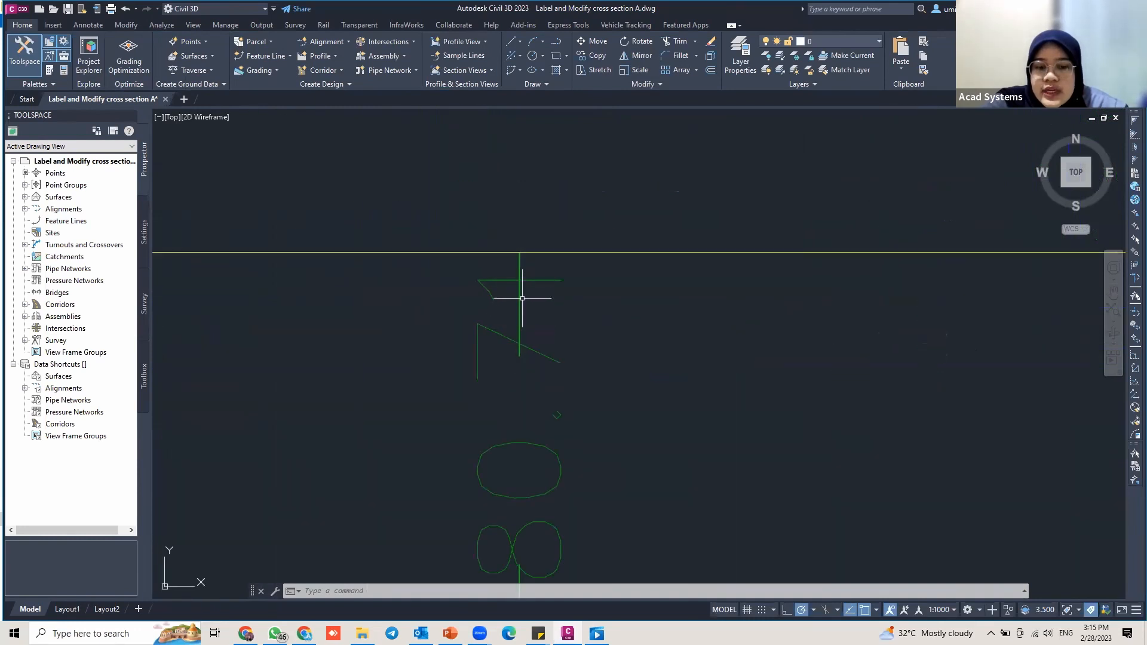
pyautogui.moveTo(527, 346); pyautogui.dragTo(512, 302, button='middle')
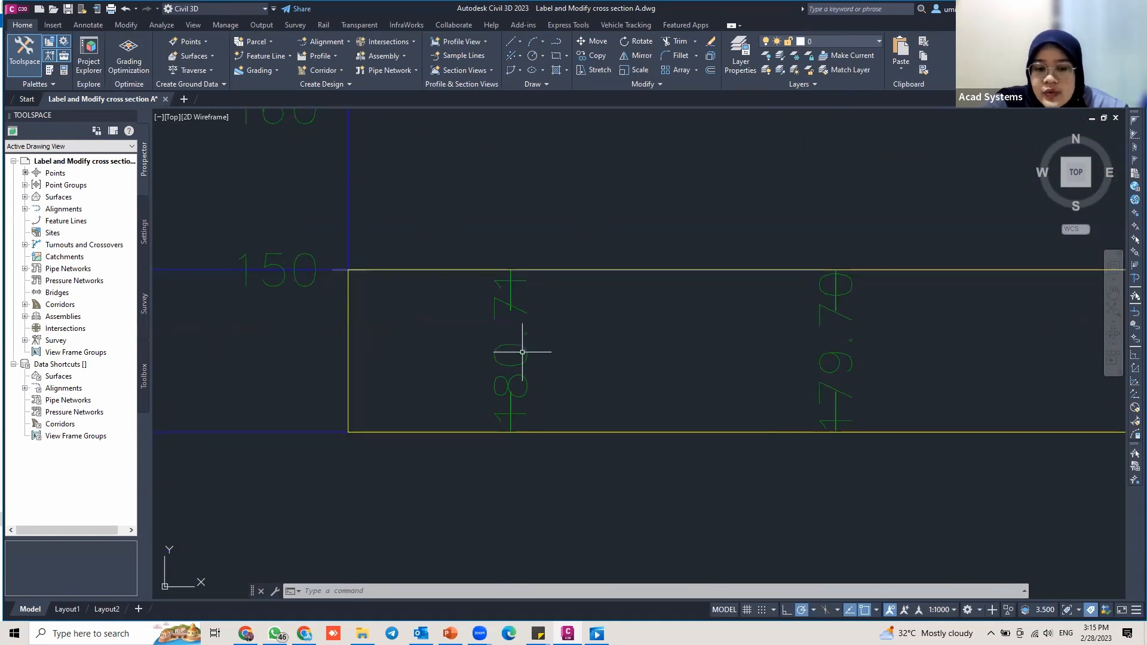
pyautogui.scroll(-3, 458, 315)
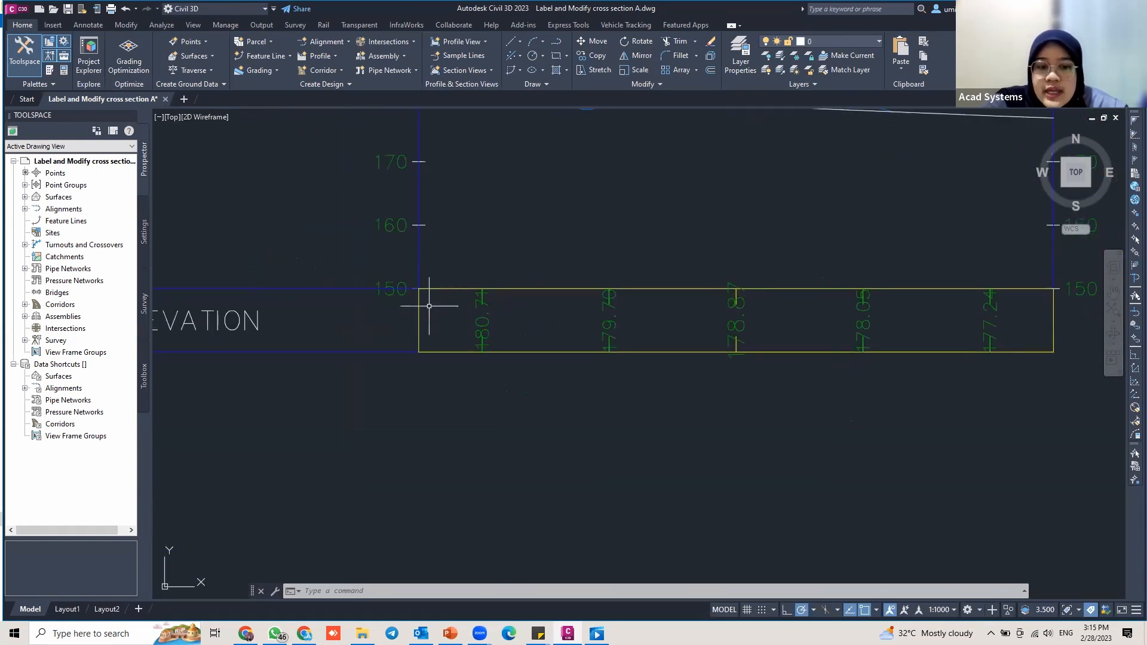
# Step: Reopen the section view group properties from the 0+150.00 section view
pyautogui.click(516, 331)
pyautogui.click(359, 55)
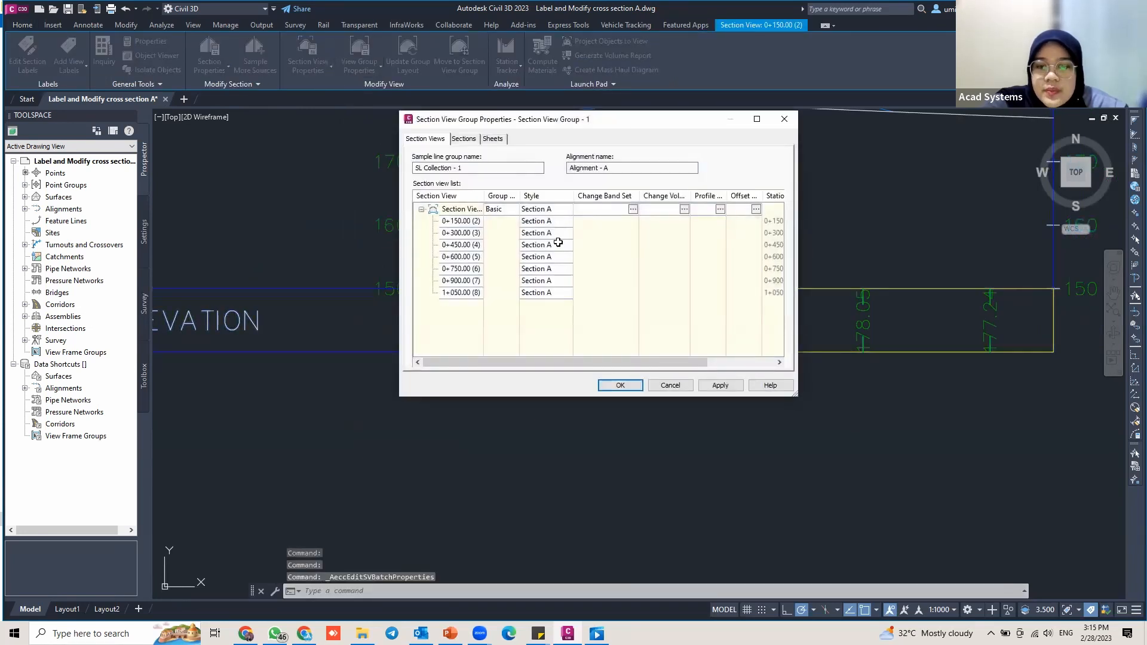
pyautogui.click(561, 213)
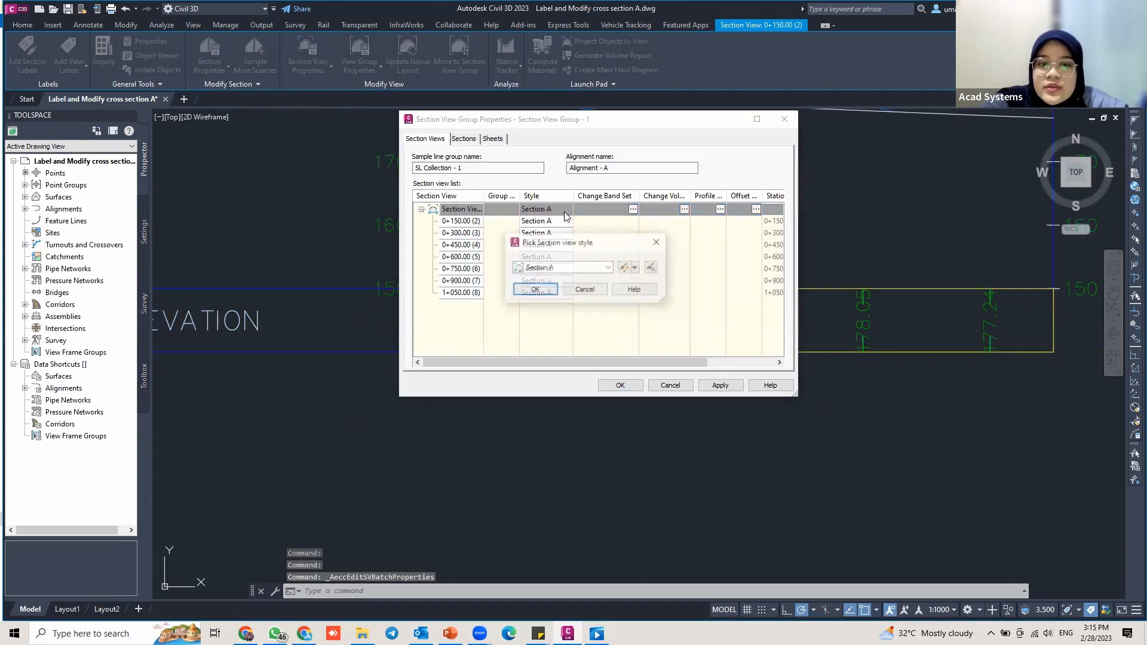
pyautogui.click(624, 268)
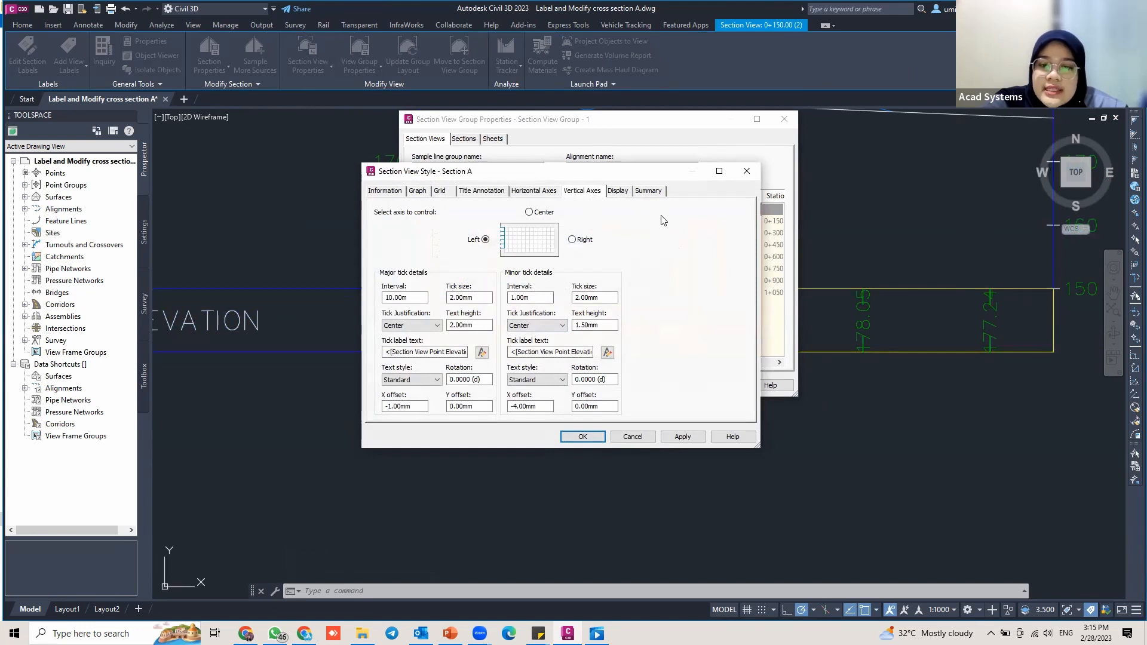
pyautogui.click(547, 191)
pyautogui.click(501, 191)
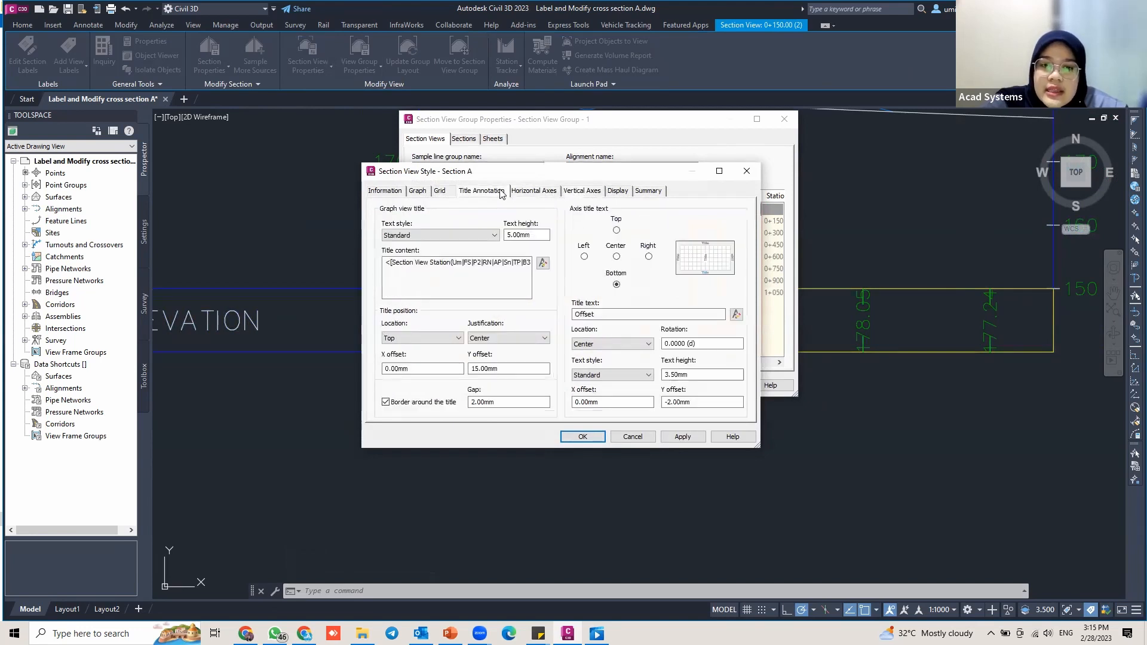
pyautogui.click(440, 191)
pyautogui.click(417, 190)
pyautogui.click(481, 191)
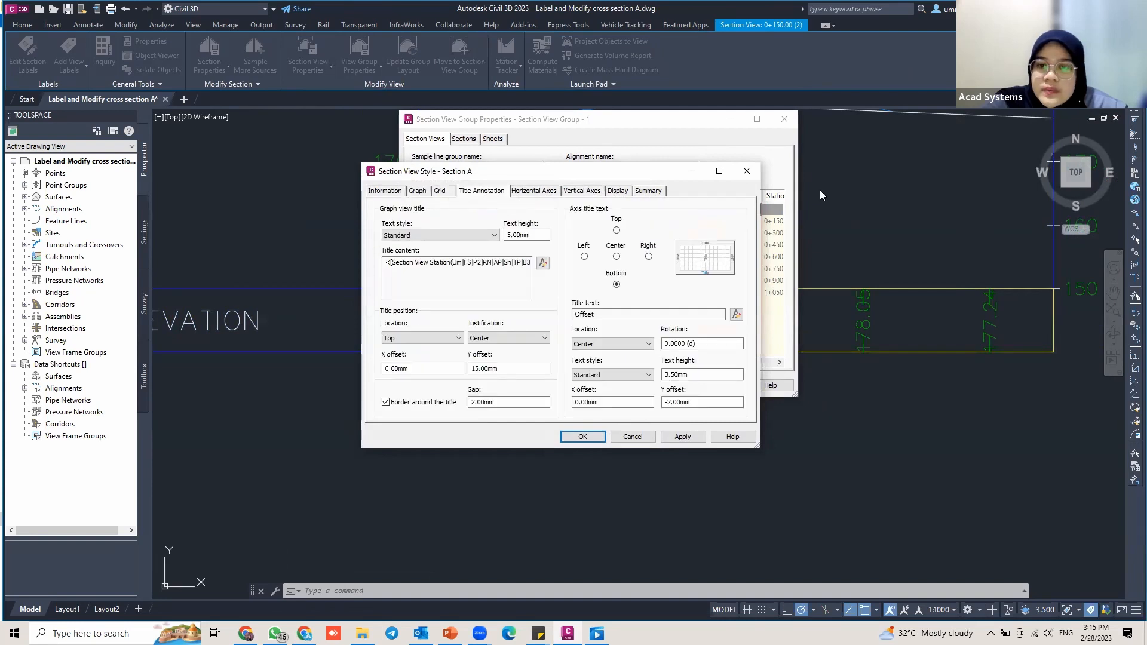
pyautogui.click(747, 171)
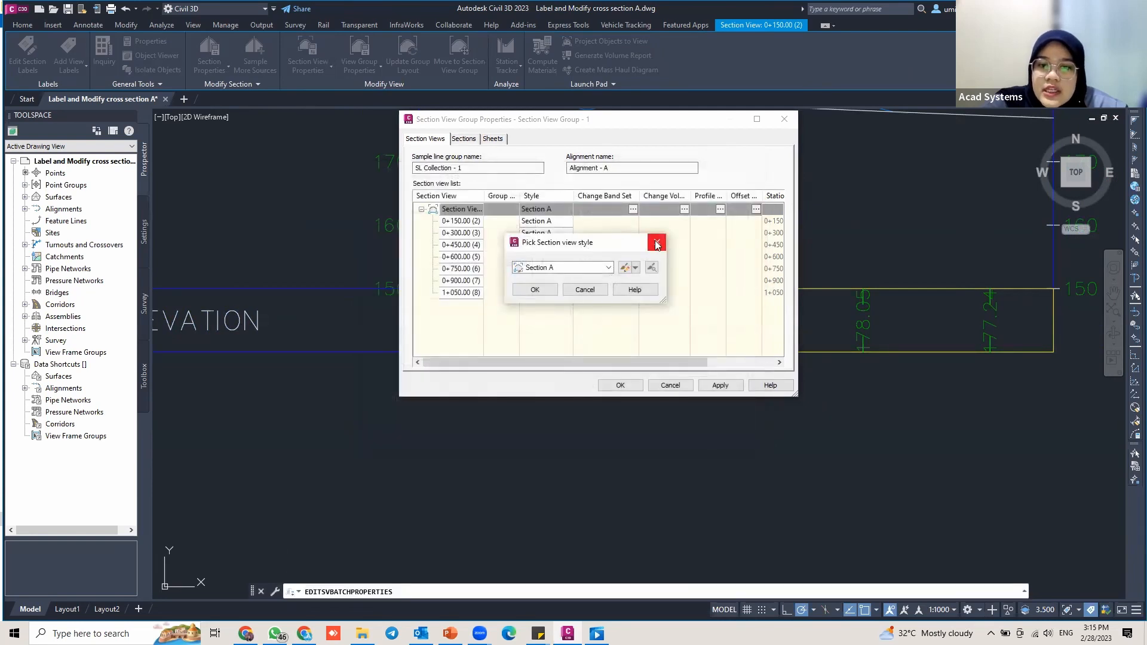
pyautogui.click(654, 238)
# Step: Open the group's band set and bring up its EG Elevations section data band style for editing
pyautogui.click(633, 209)
pyautogui.click(633, 209)
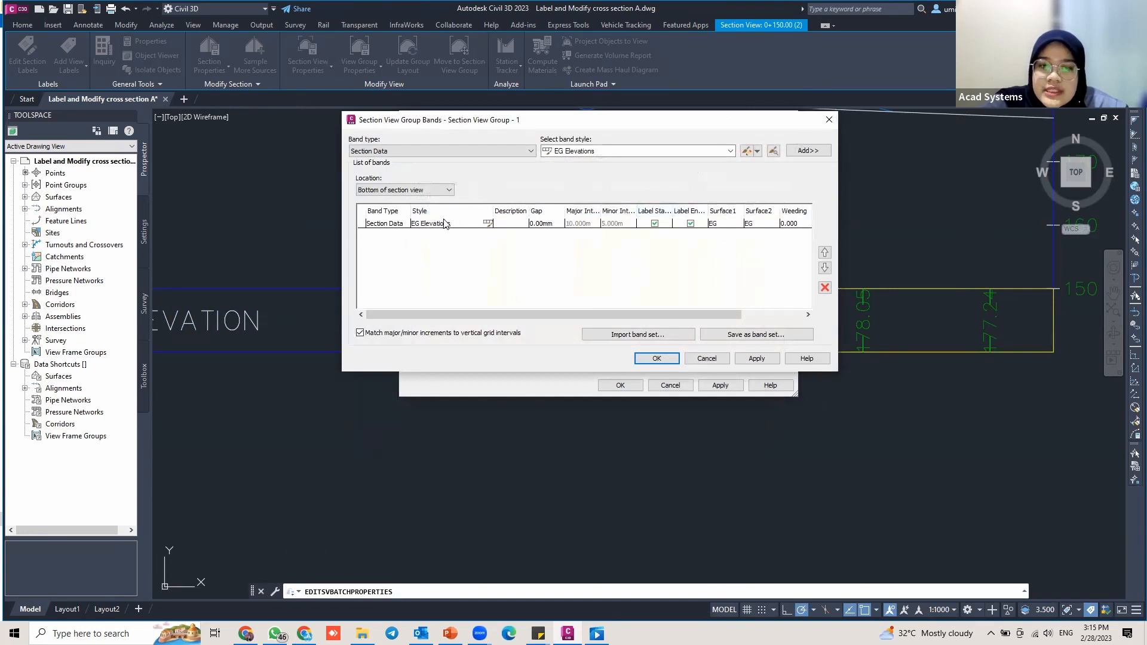
pyautogui.click(487, 224)
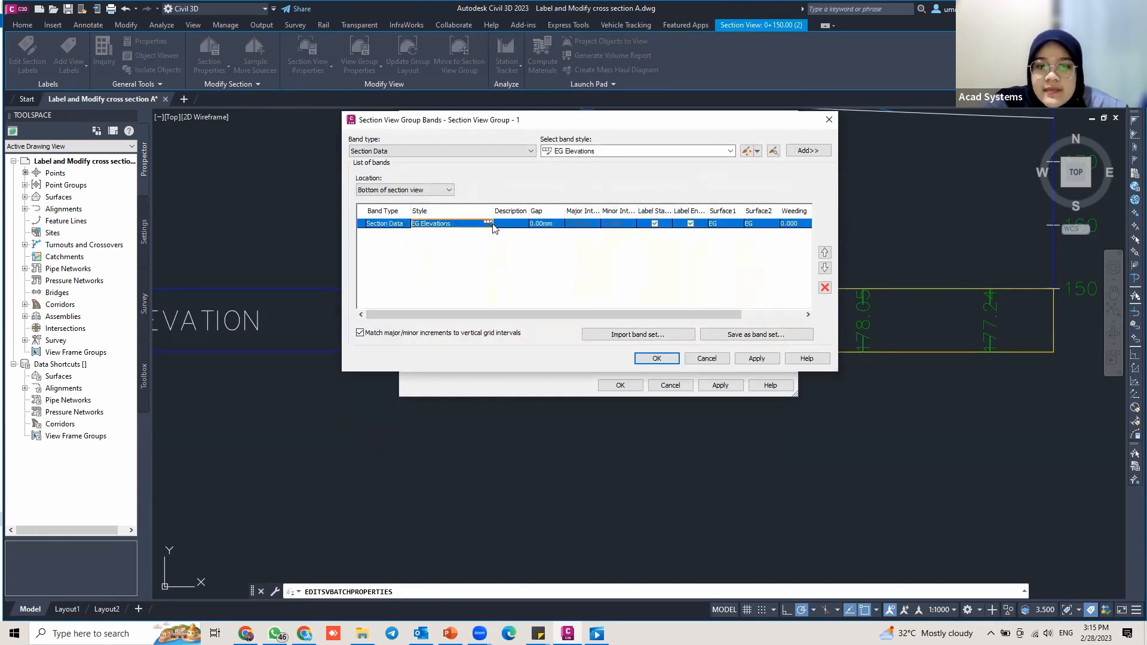
pyautogui.click(487, 224)
pyautogui.click(625, 269)
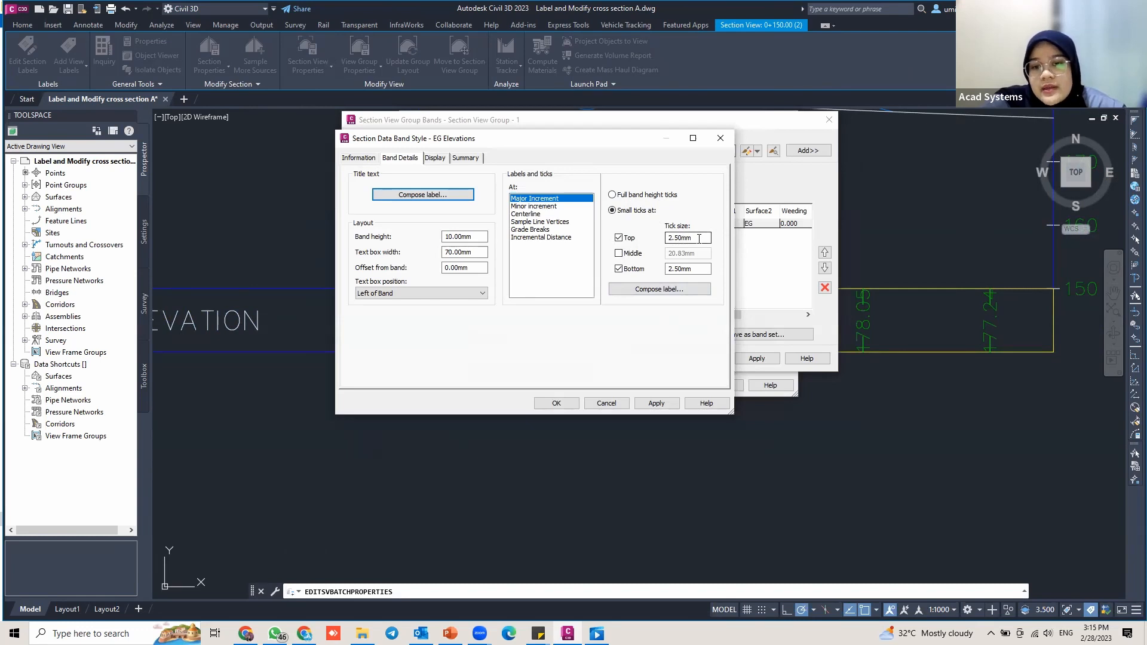
# Step: Set the top and bottom small tick sizes at the band's major increment to 1 mm
pyautogui.moveTo(698, 239); pyautogui.dragTo(663, 235)
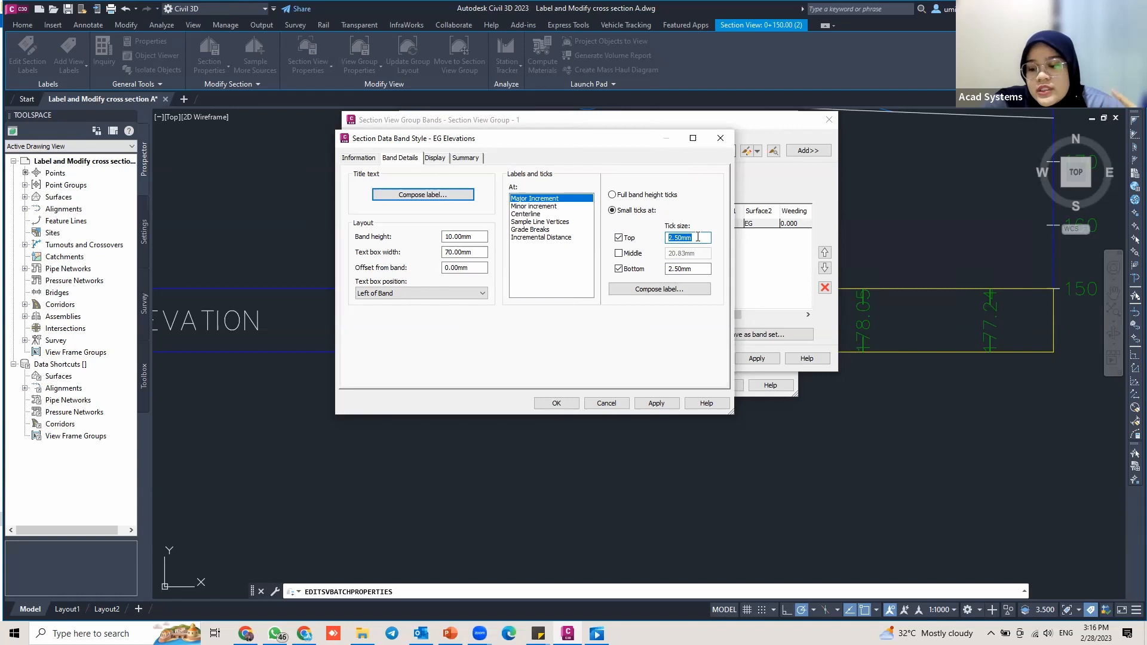
pyautogui.write('1')
pyautogui.click(698, 268)
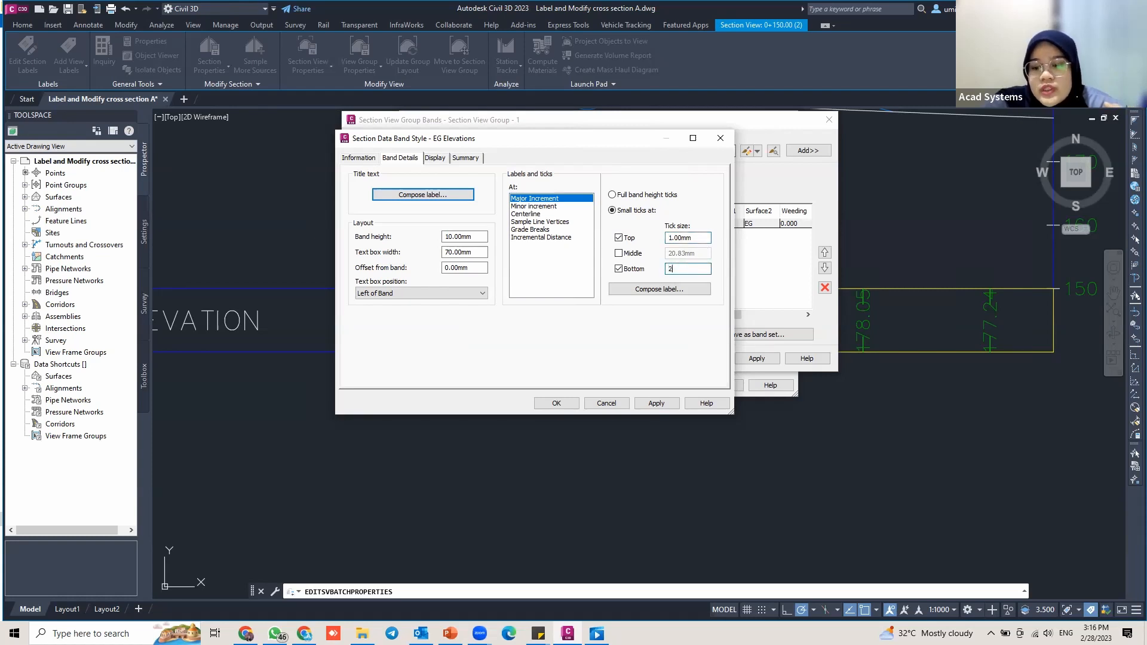
pyautogui.click(685, 237)
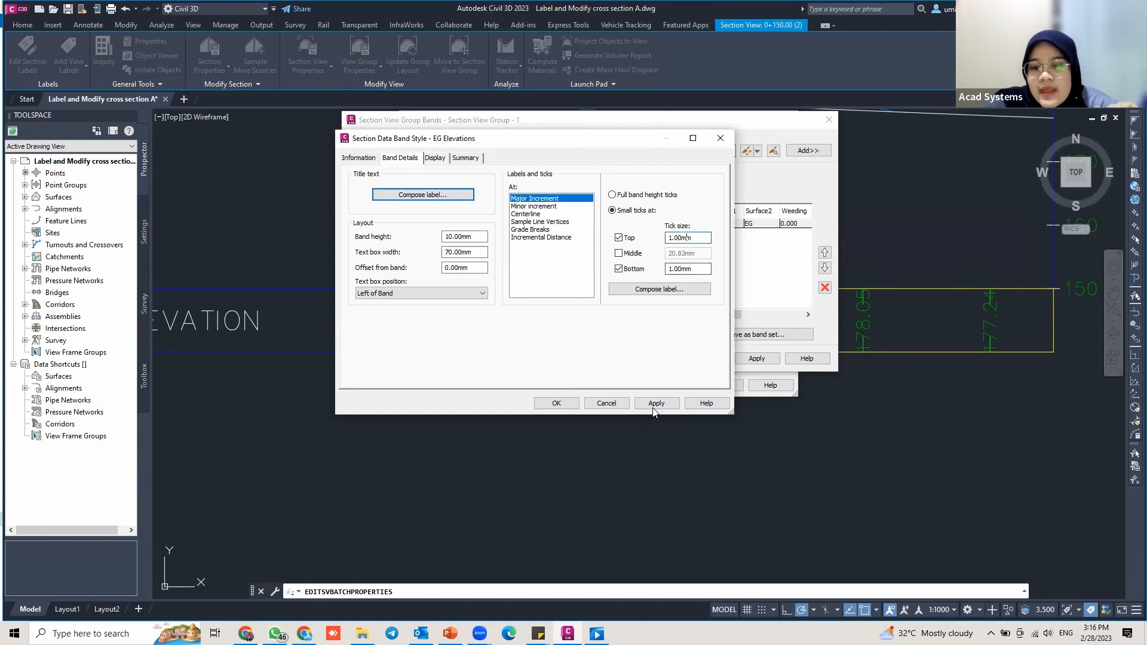
# Step: Accept the EG Elevations band style edits and close the group's band set and section view group properties
pyautogui.click(556, 403)
pyautogui.click(535, 290)
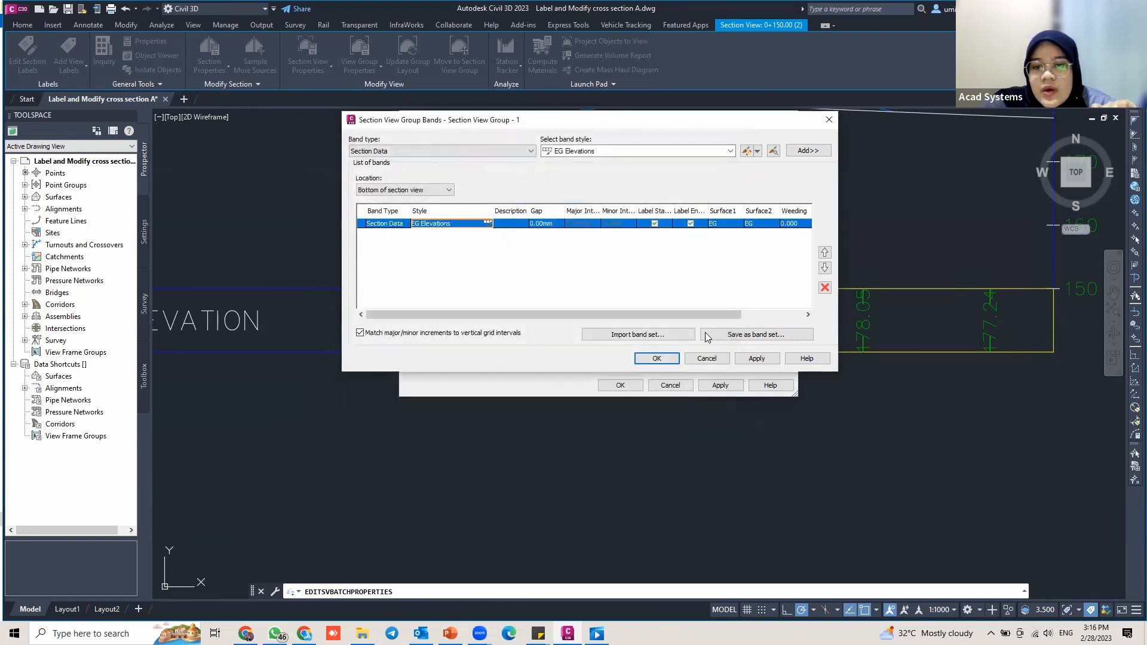
pyautogui.click(656, 358)
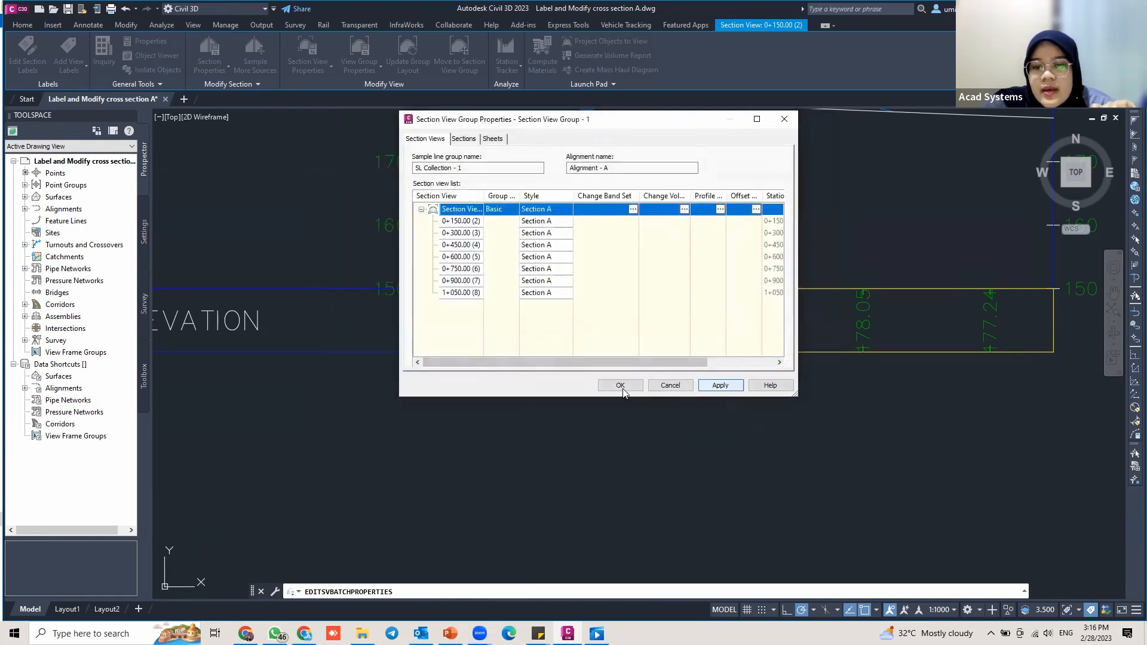
pyautogui.click(621, 387)
pyautogui.scroll(3, 503, 312)
pyautogui.scroll(-3, 481, 292)
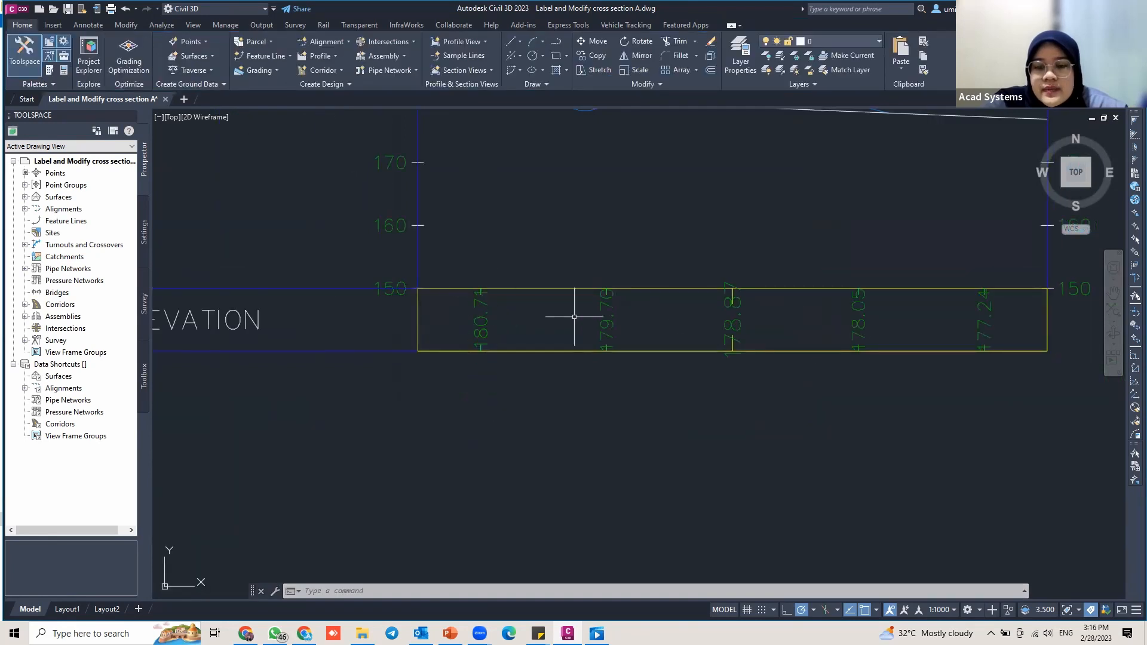
pyautogui.scroll(-3, 591, 320)
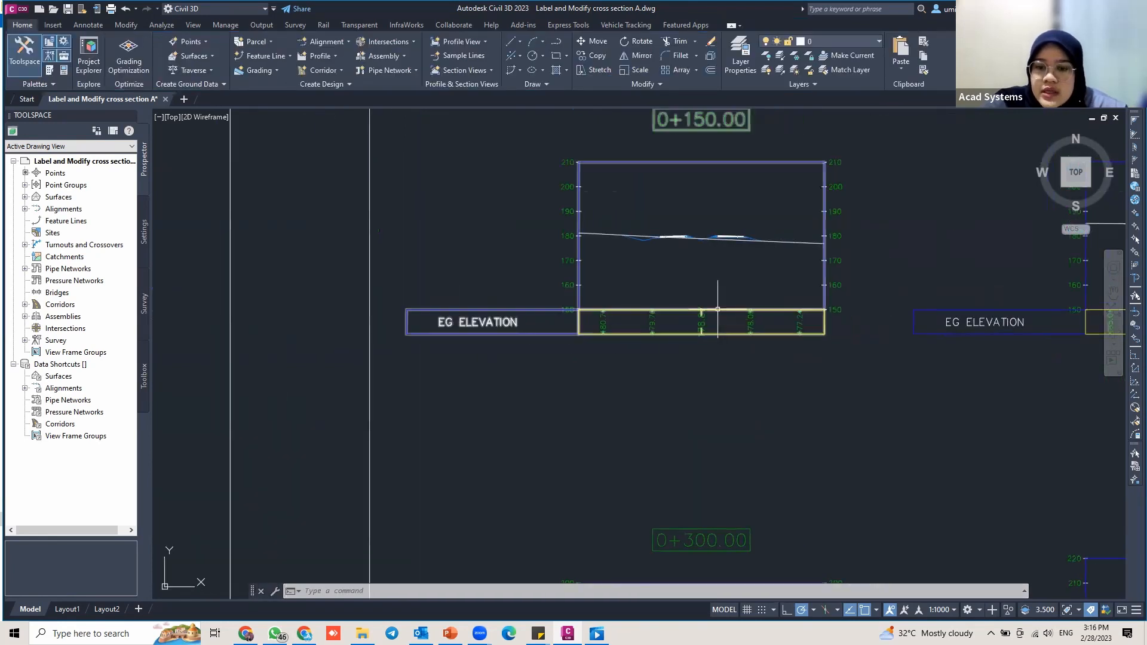
# Step: From the 0+150.00 section view, reopen the group's band set and edit its EG Elevations section data band style
pyautogui.click(717, 308)
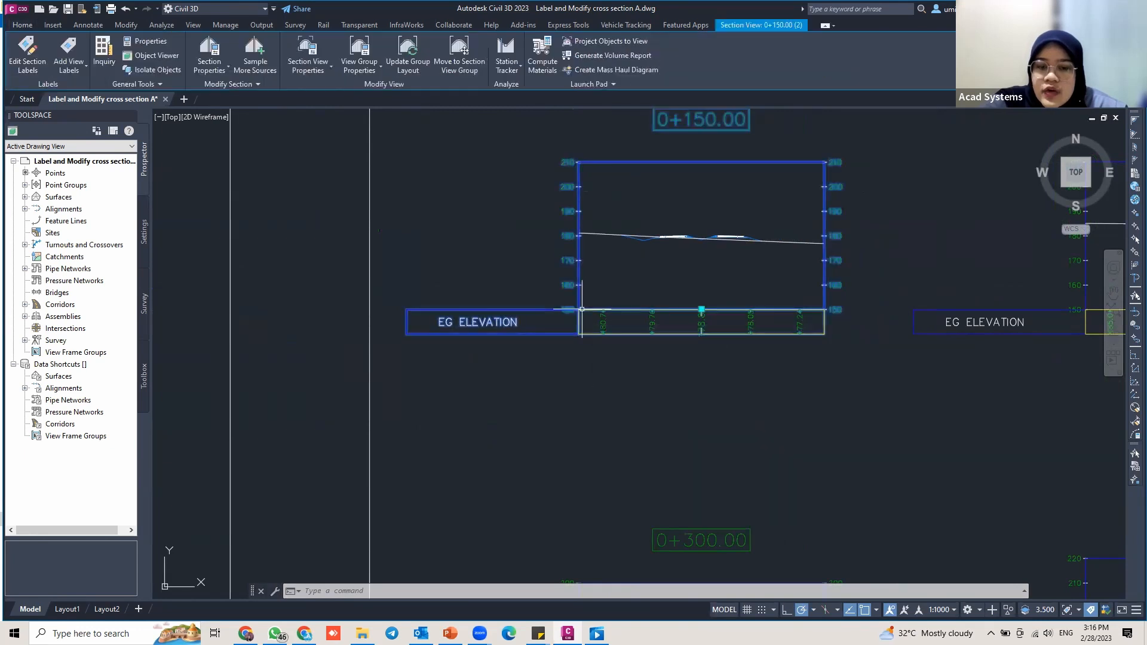
pyautogui.scroll(5, 734, 331)
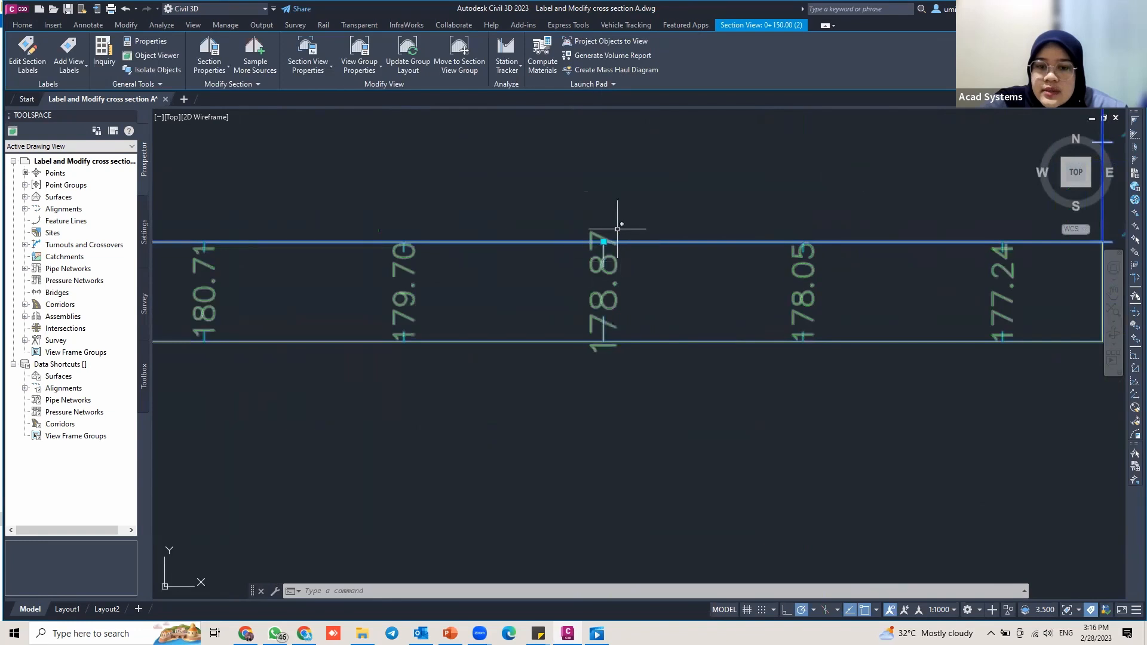
pyautogui.scroll(-5, 483, 240)
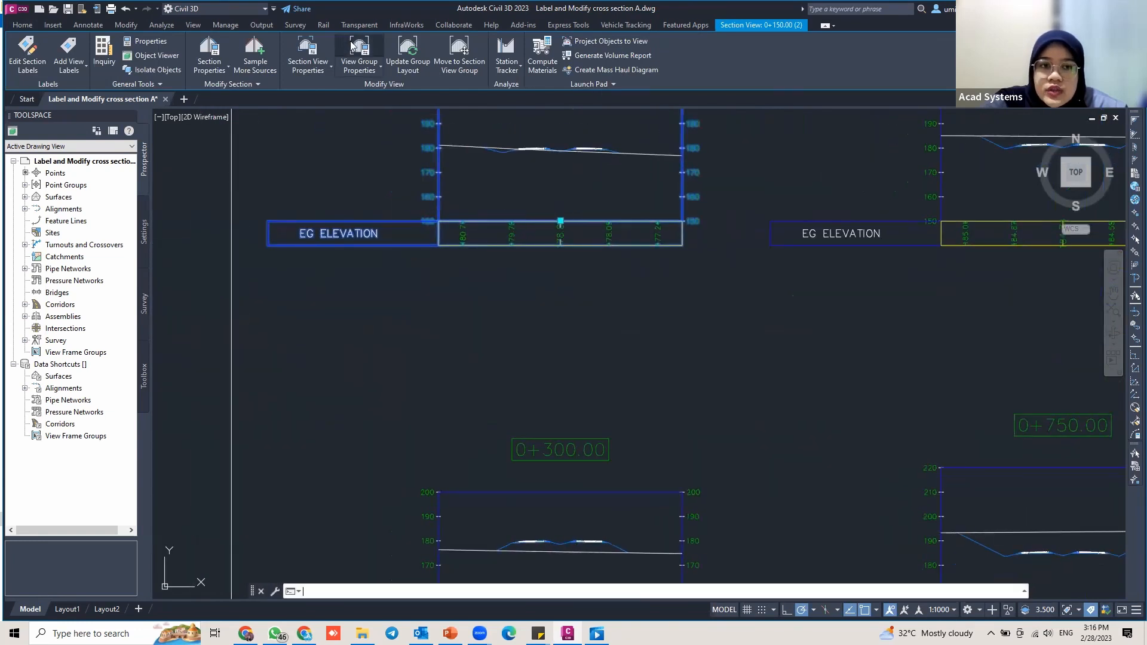
pyautogui.click(356, 48)
pyautogui.click(633, 210)
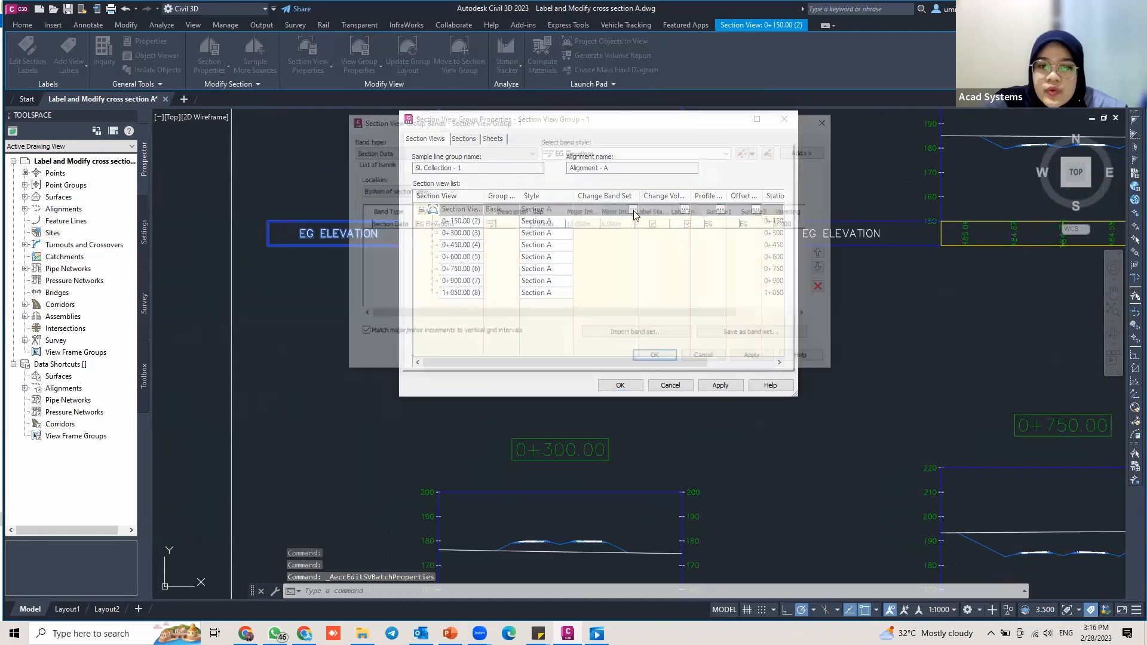
pyautogui.click(489, 224)
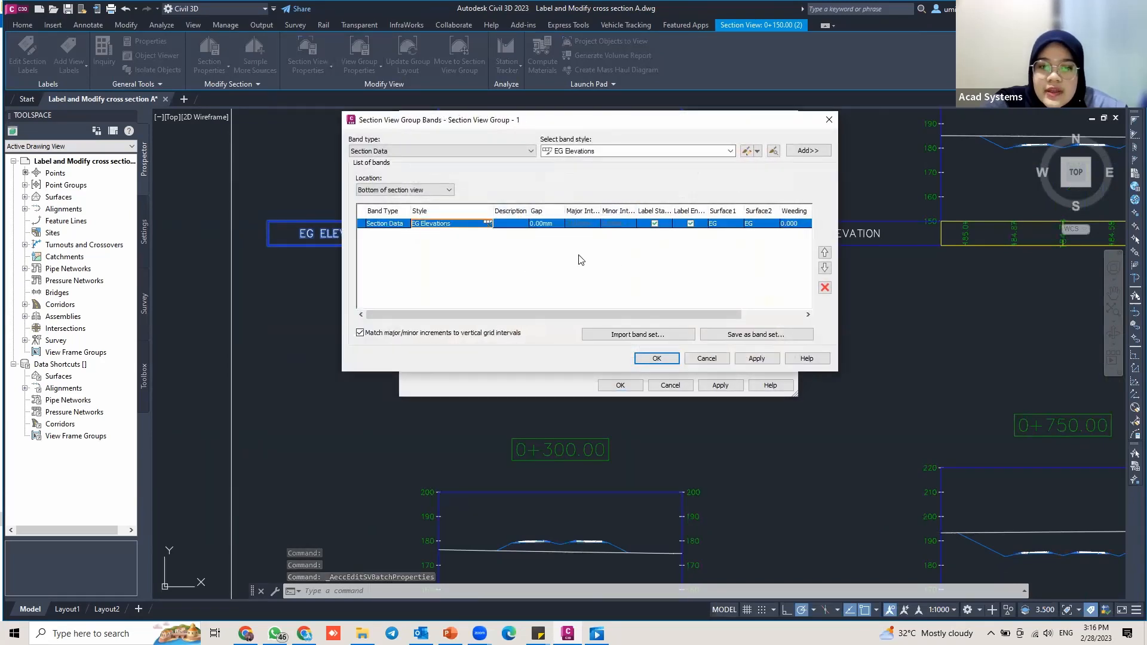
pyautogui.click(488, 223)
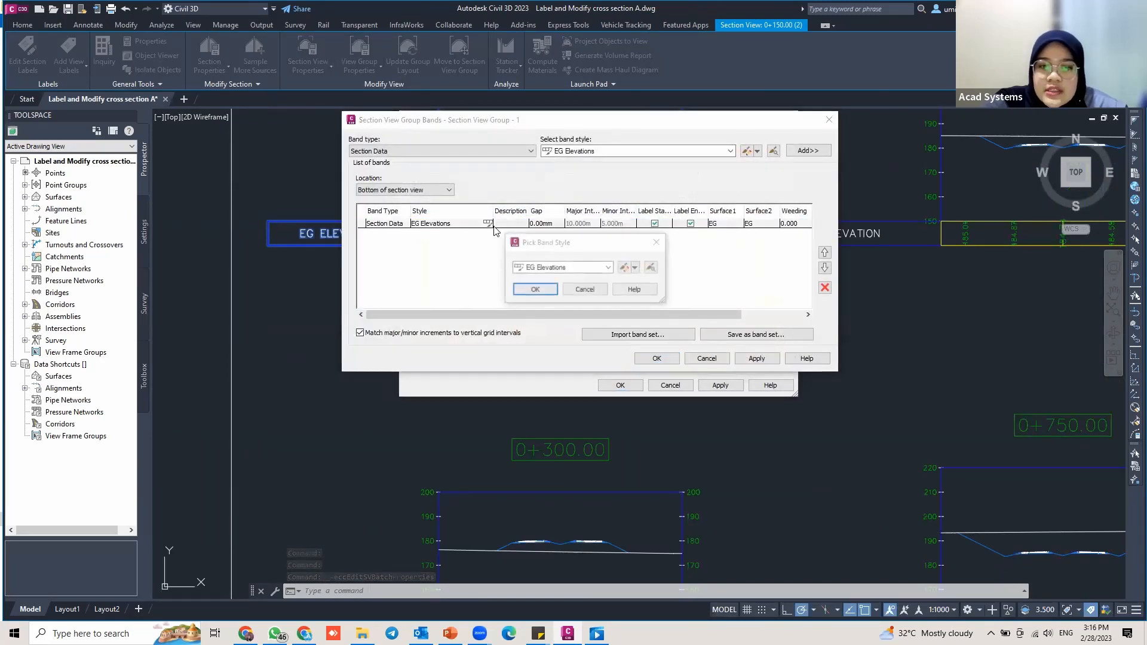
pyautogui.click(624, 267)
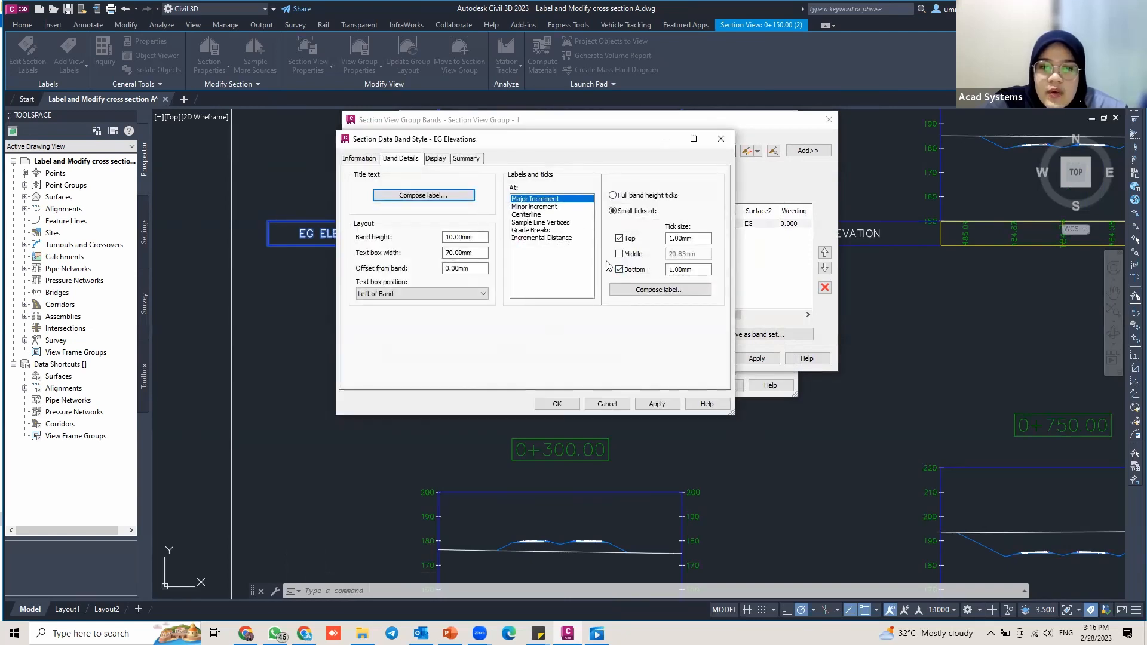
# Step: Open the band's major increment label for composing and bring up the text attachment choices of its Distance from Centerline component
pyautogui.click(673, 291)
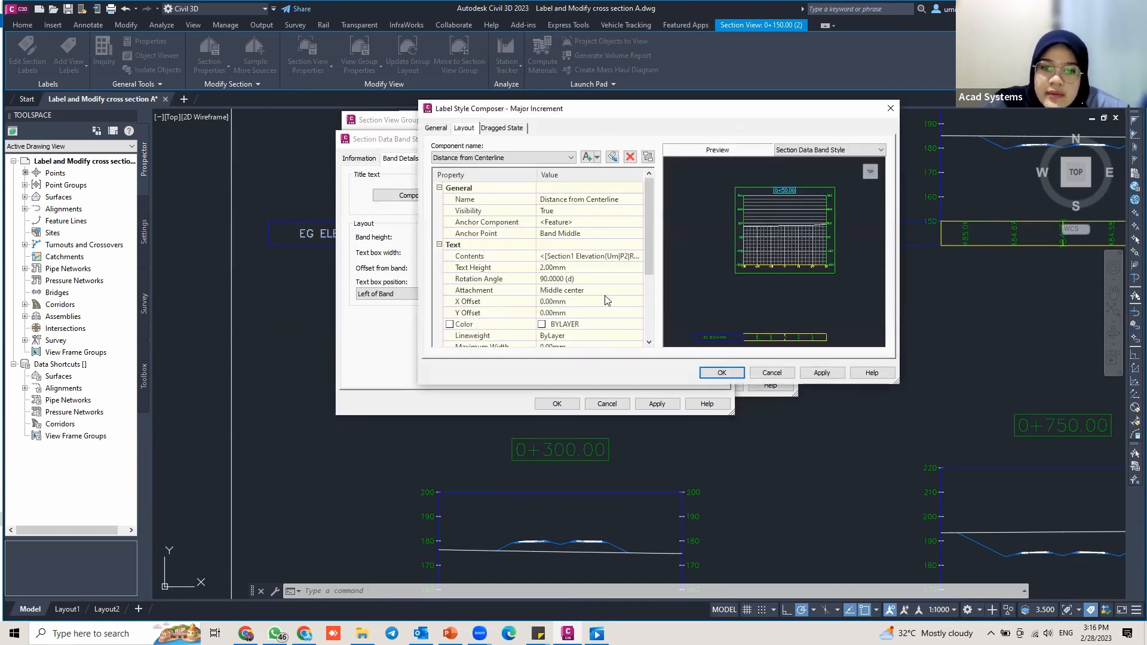
pyautogui.click(612, 291)
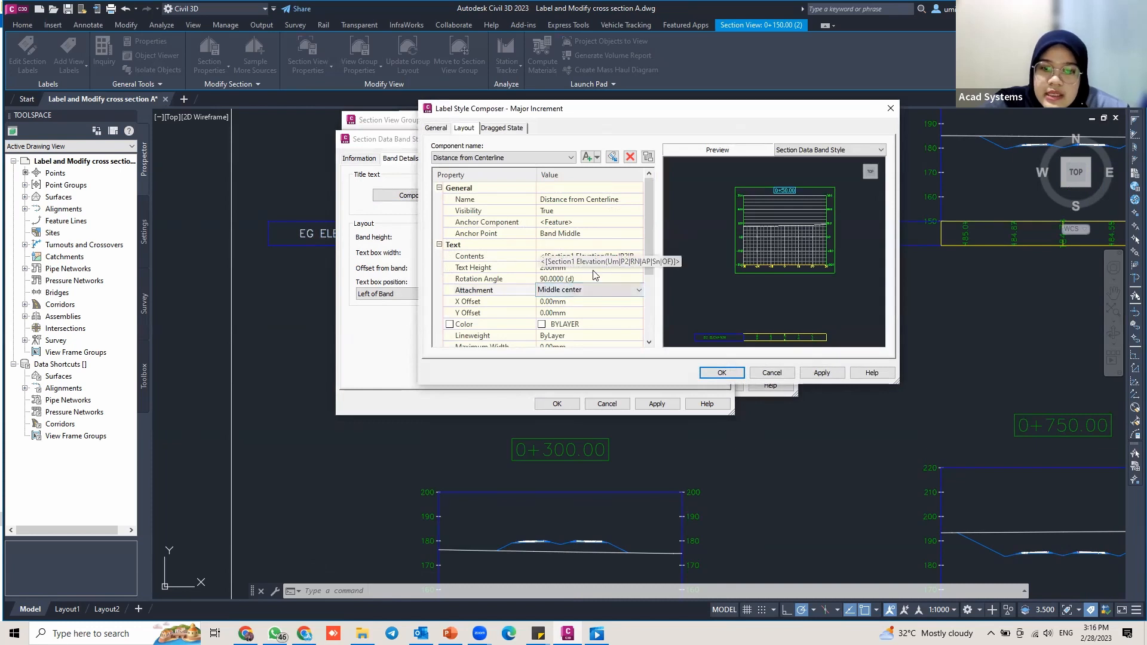
pyautogui.scroll(-1, 595, 290)
pyautogui.scroll(-2, 584, 290)
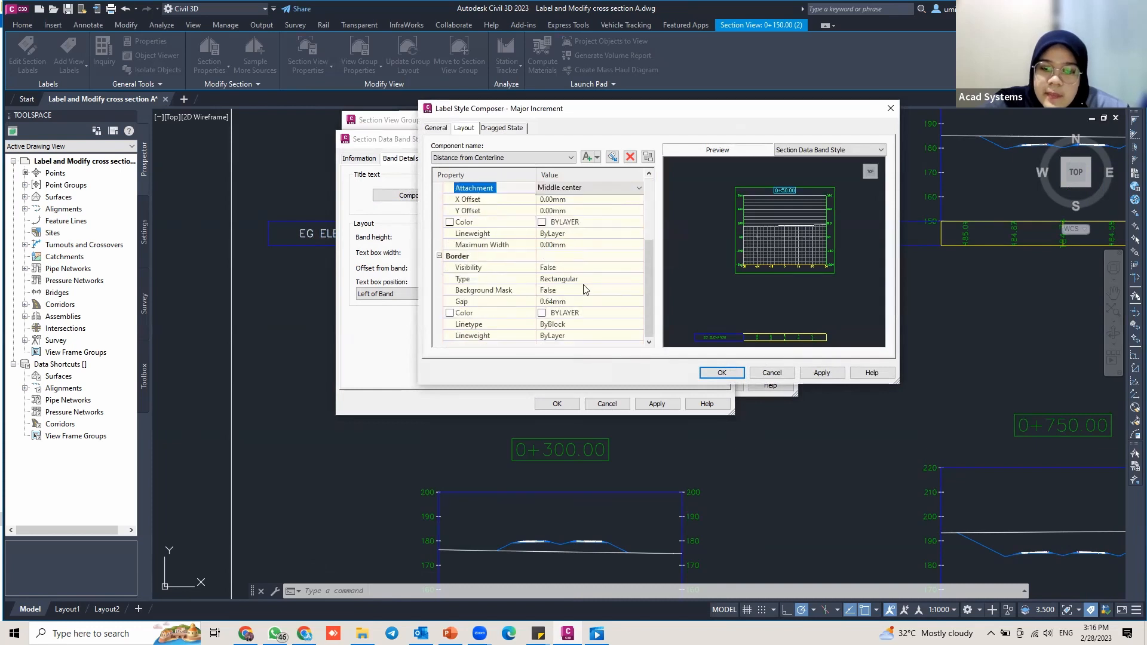
pyautogui.scroll(4, 584, 290)
pyautogui.scroll(1, 588, 290)
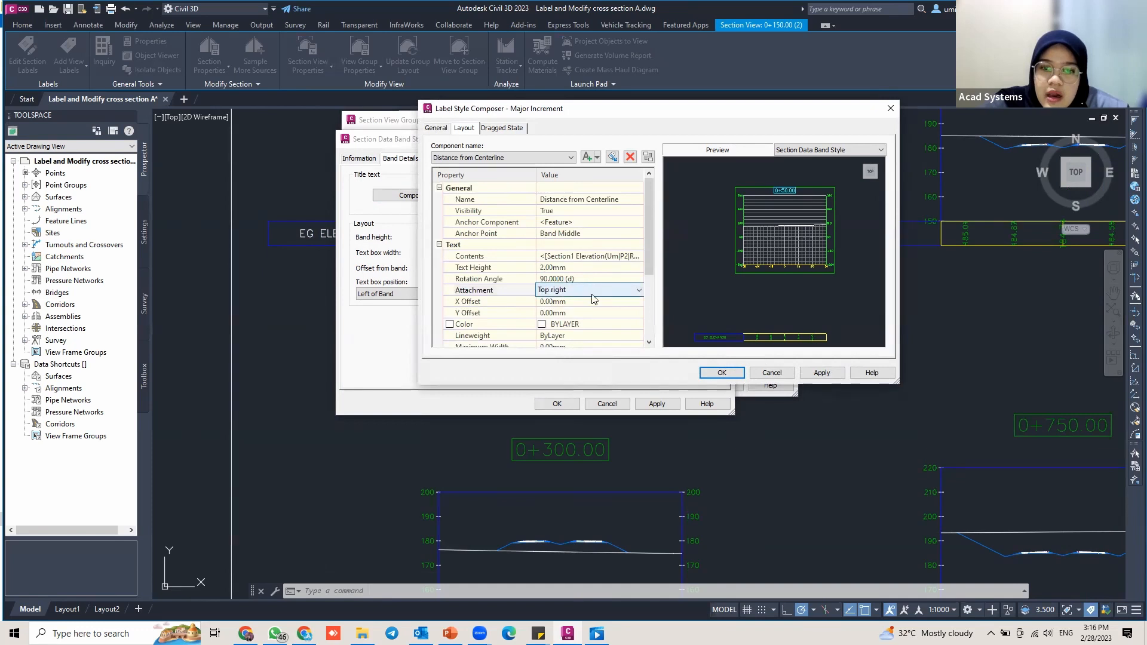
pyautogui.click(600, 291)
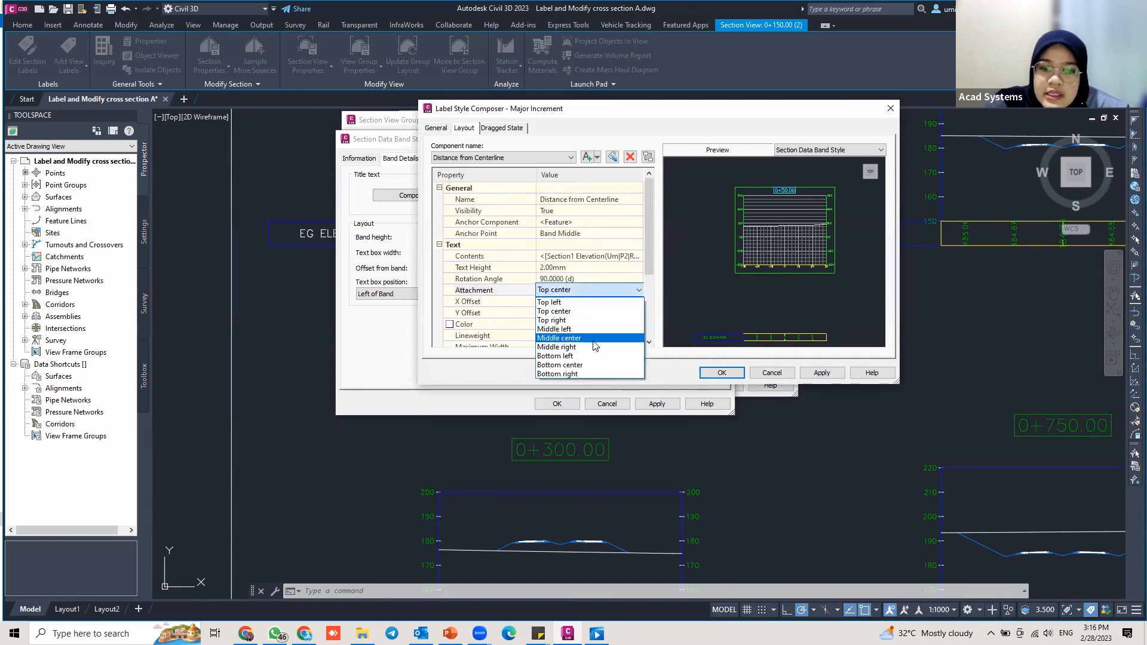
# Step: Set the Distance from Centerline component's attachment to Middle center in the Major Increment label and accept it
pyautogui.click(597, 339)
pyautogui.scroll(-3, 605, 323)
pyautogui.click(819, 372)
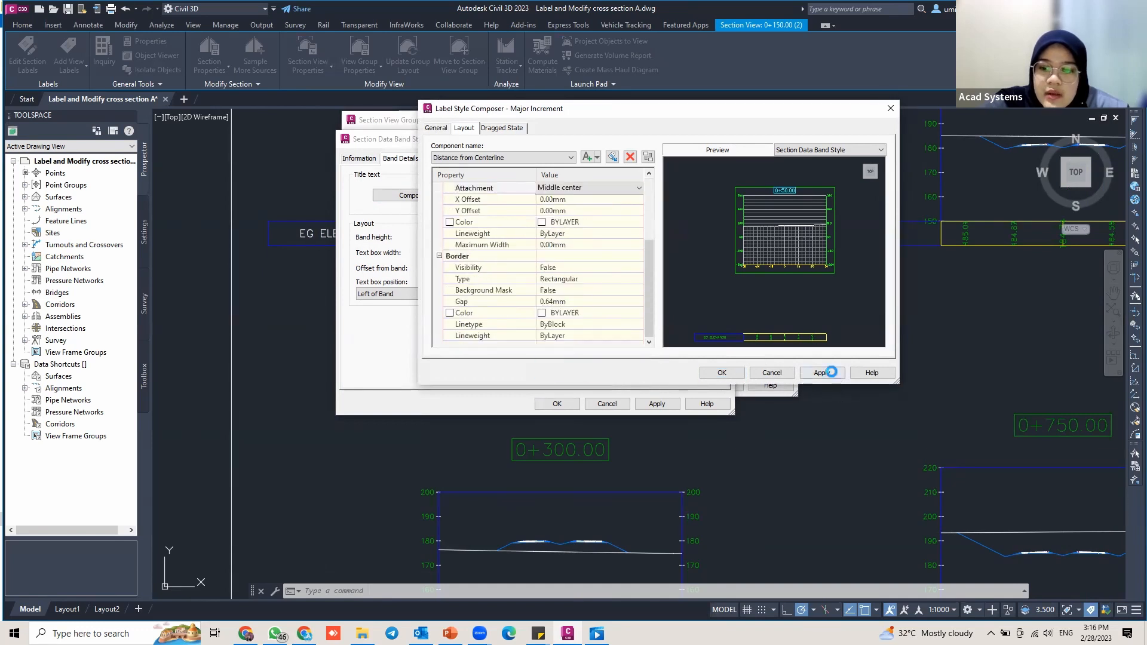
pyautogui.click(721, 373)
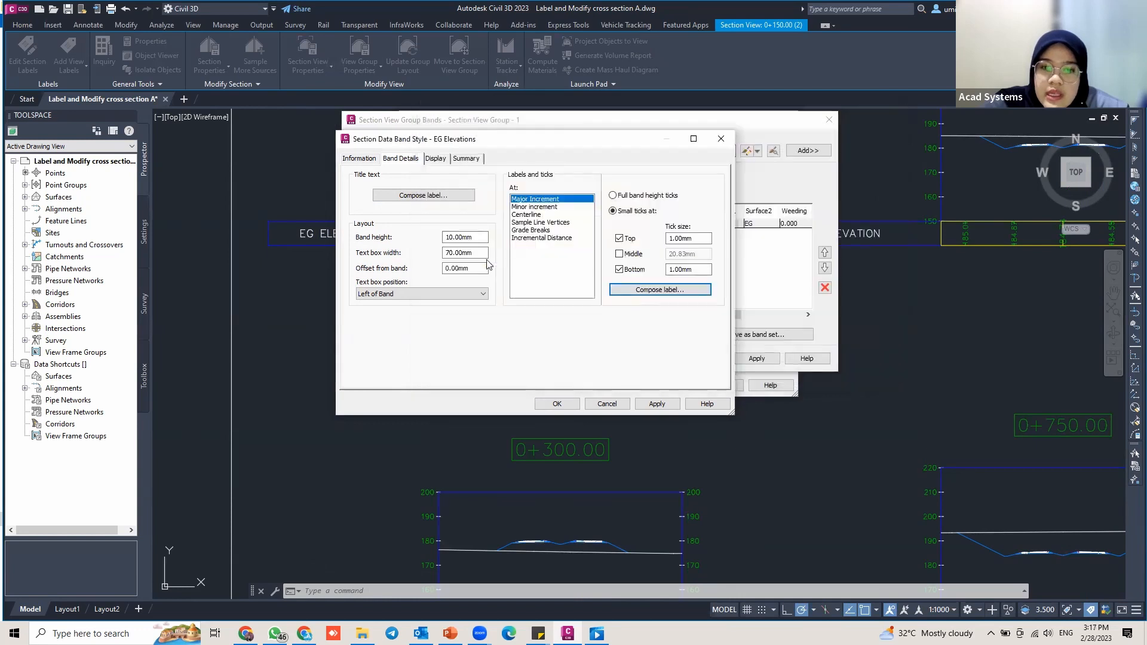
# Step: Set the text height of the EG Elevations band's Centerline label to 2 mm and accept the label style
pyautogui.click(533, 207)
pyautogui.click(535, 215)
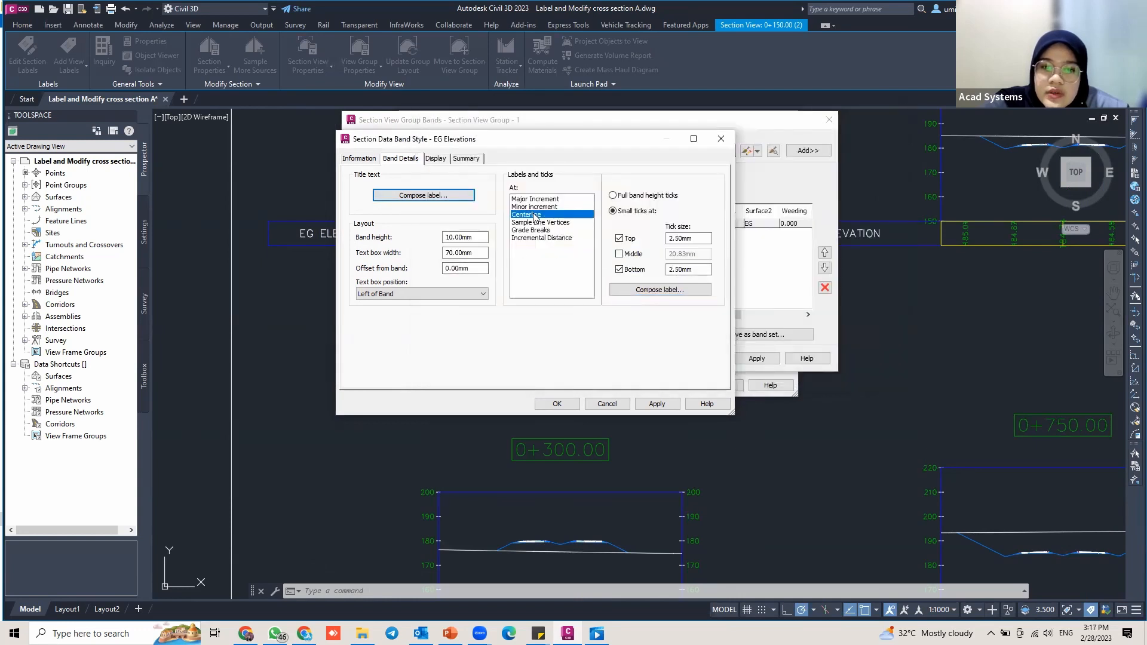
pyautogui.click(659, 289)
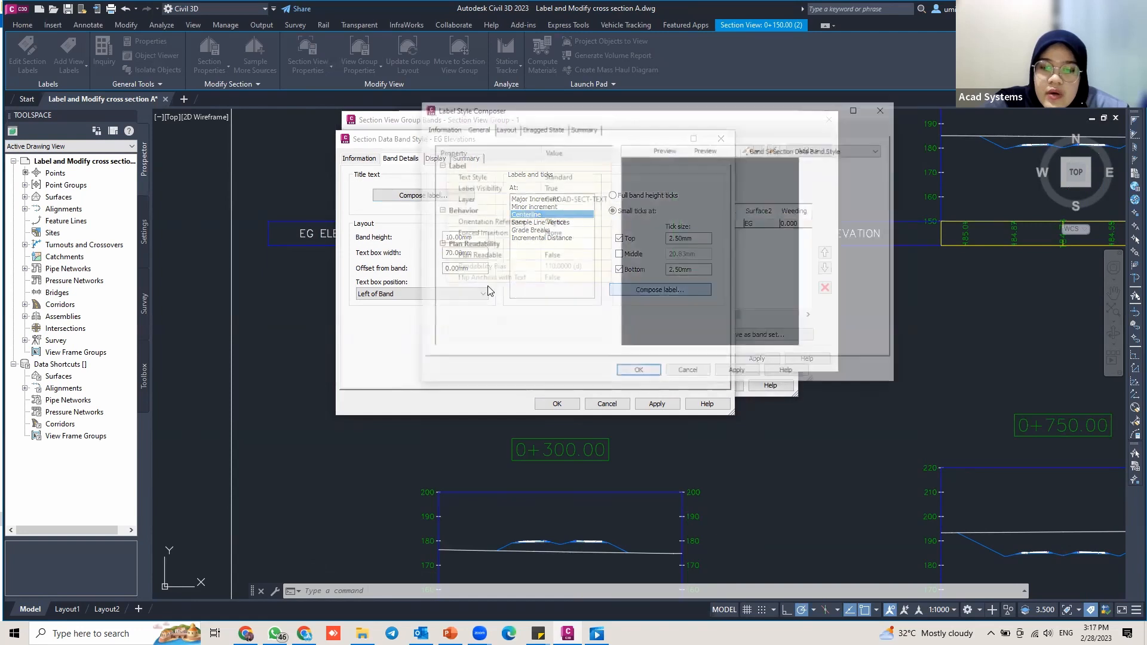
pyautogui.click(584, 270)
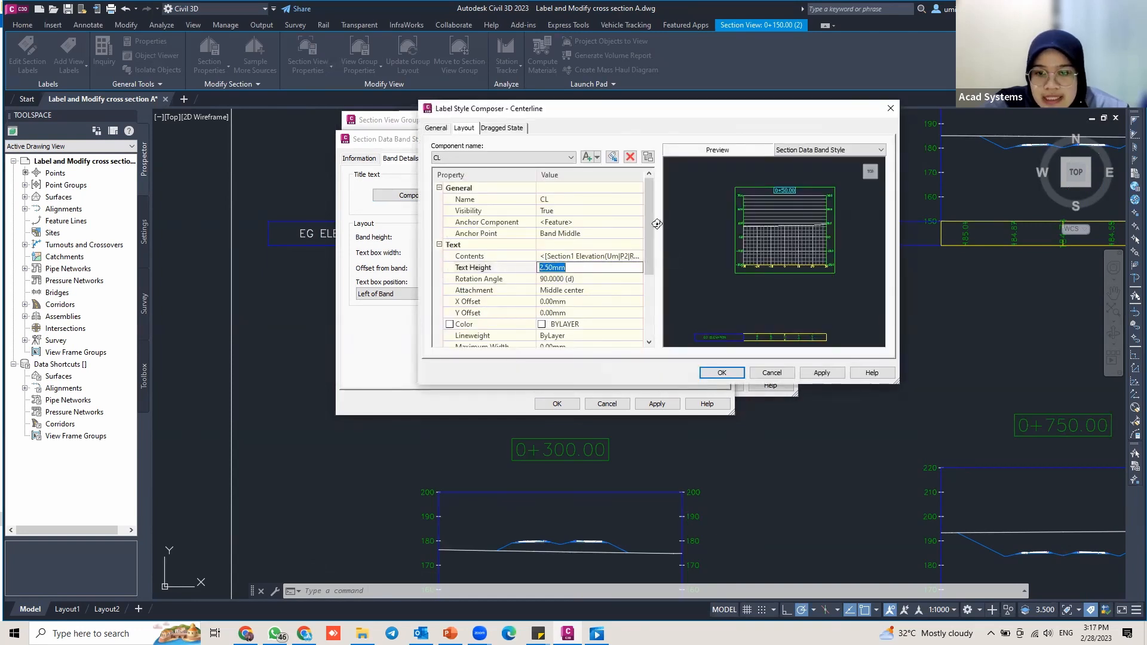
pyautogui.write('2')
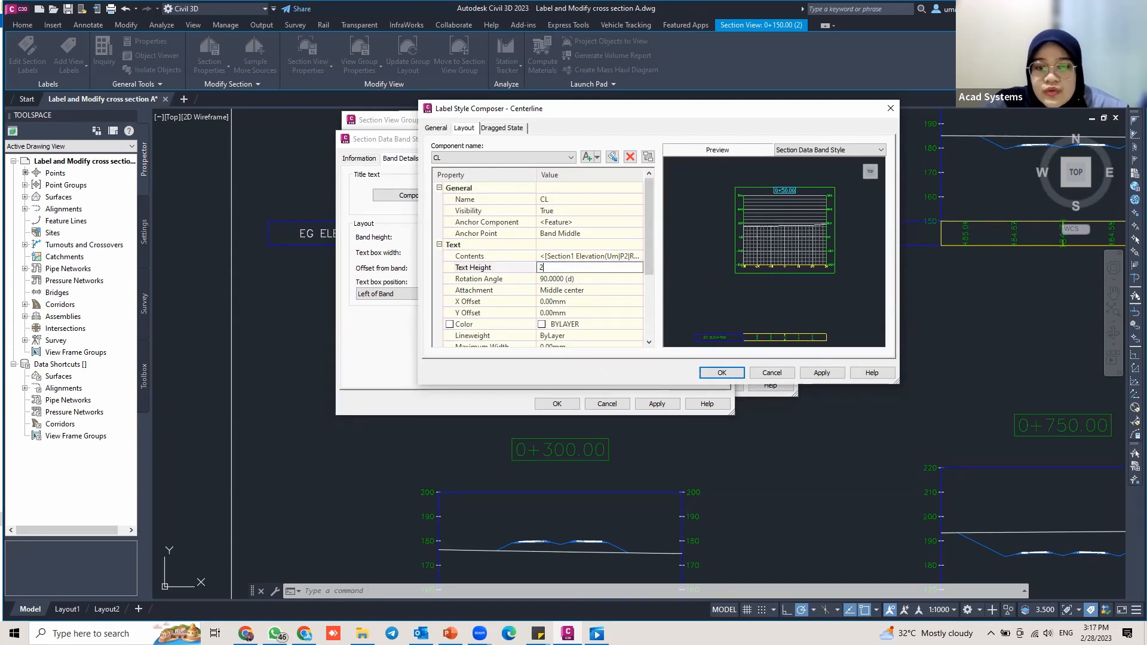
pyautogui.click(597, 293)
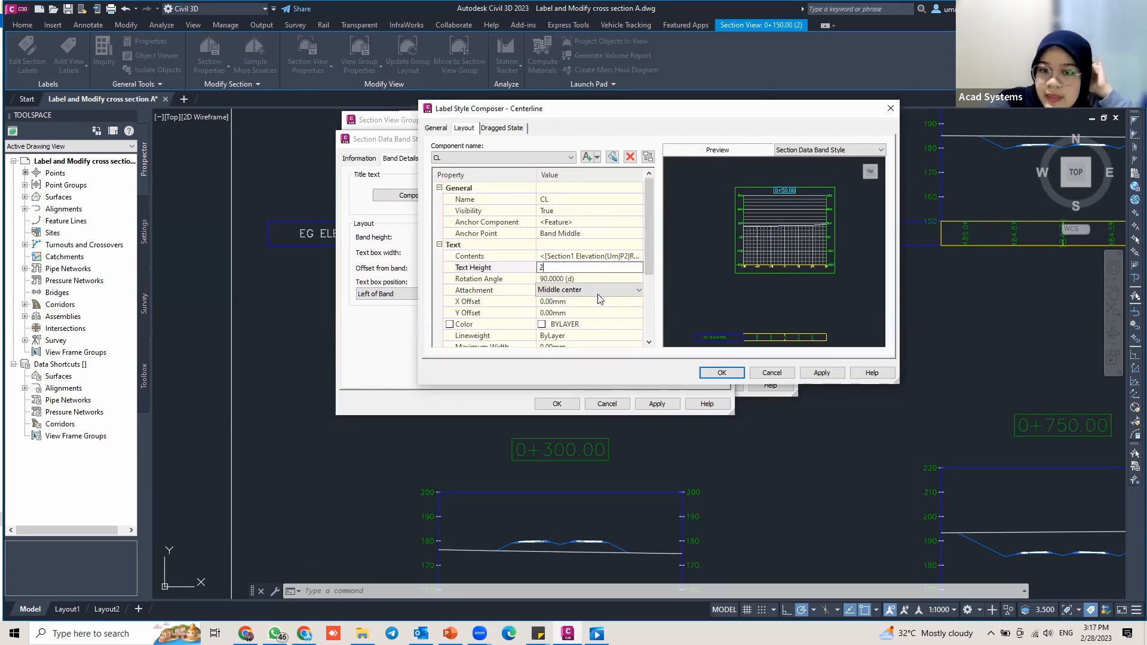
pyautogui.click(821, 373)
pyautogui.click(721, 373)
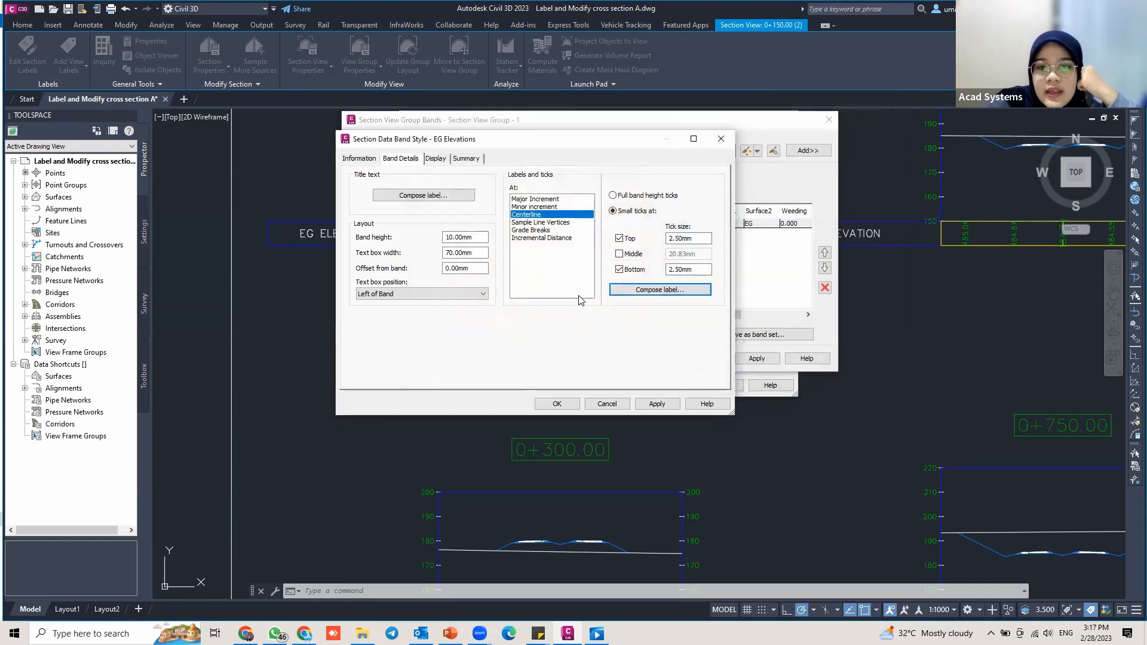
# Step: Set the EG Elevations band height to 20 mm and apply the style to the section view group
pyautogui.click(535, 222)
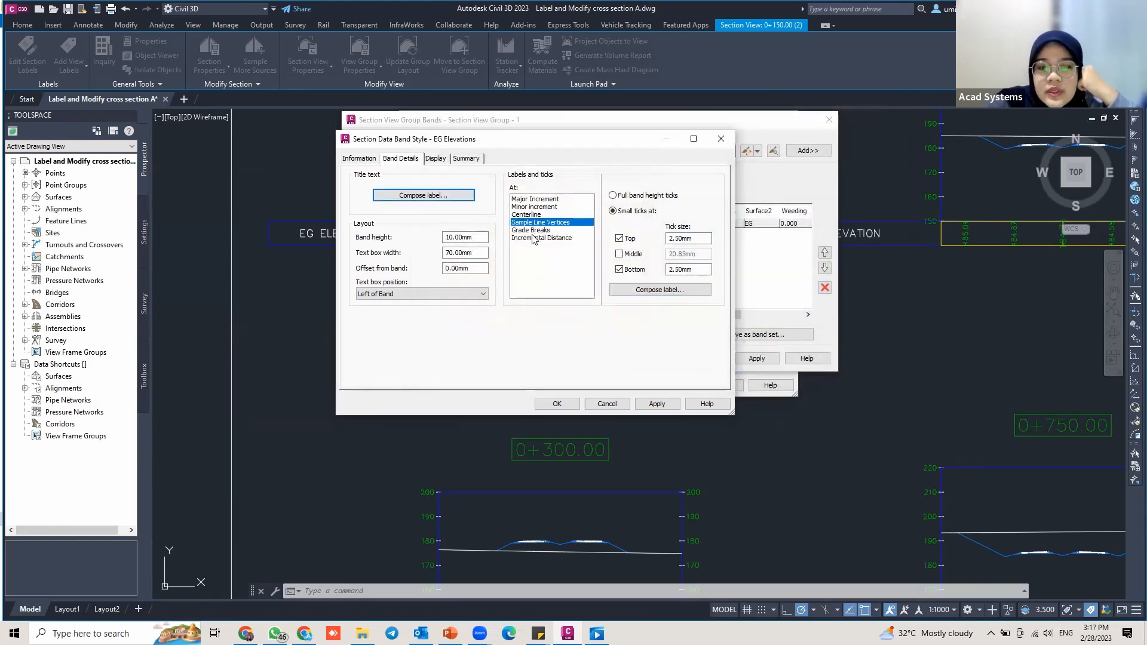
pyautogui.click(533, 239)
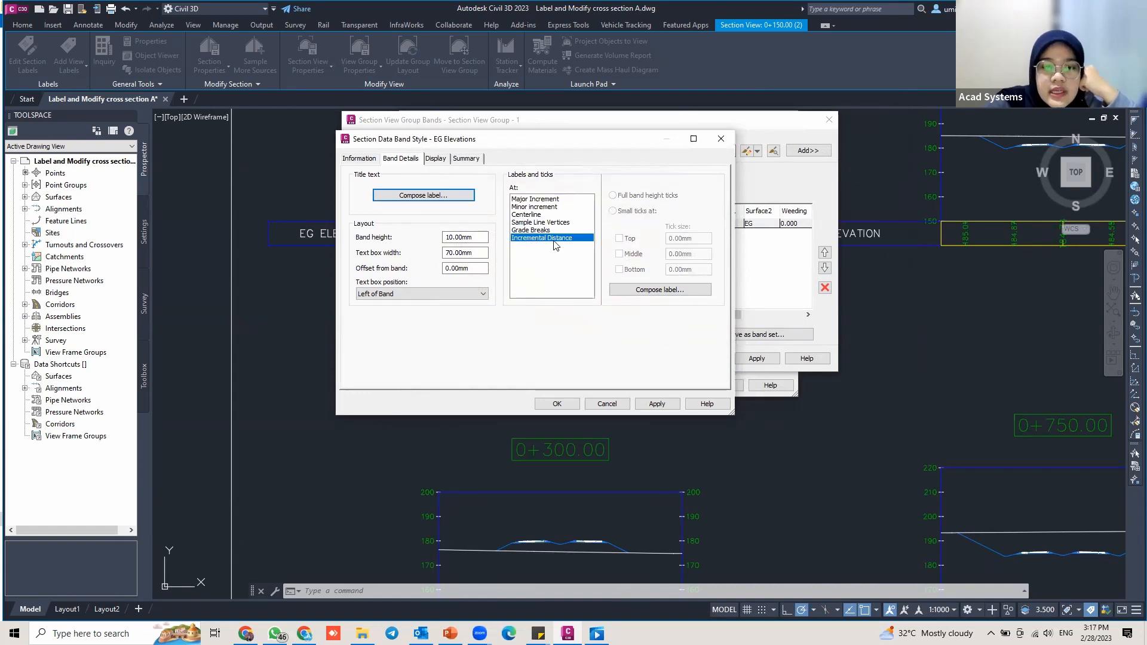
pyautogui.moveTo(468, 239); pyautogui.dragTo(396, 227)
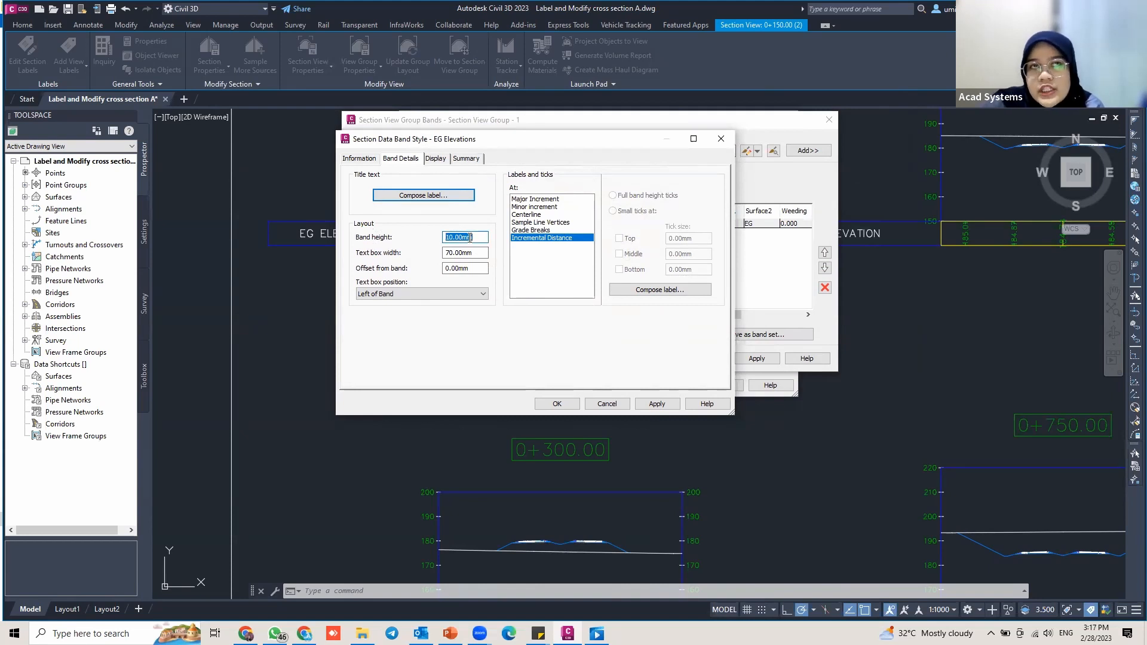
pyautogui.press('Return')
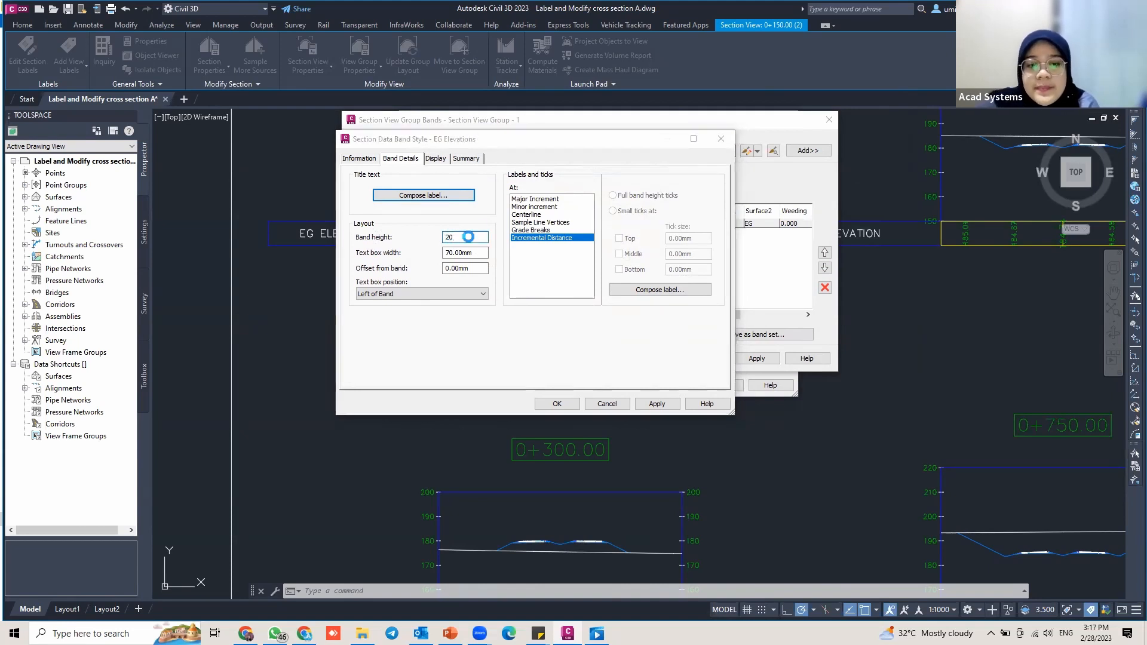
pyautogui.click(889, 109)
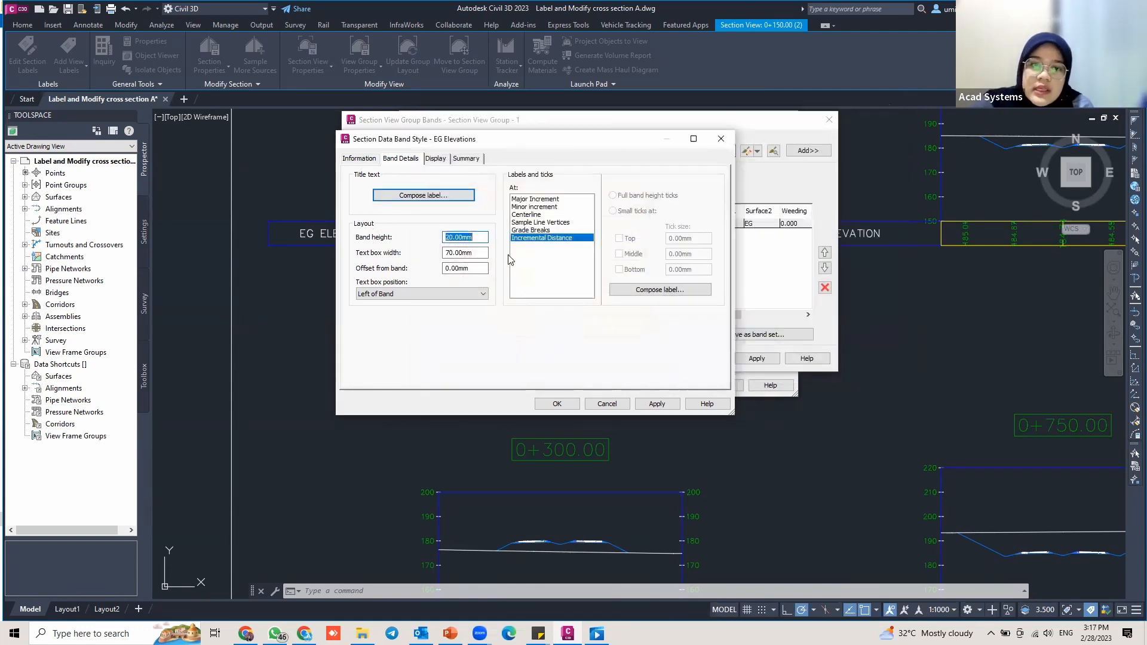
pyautogui.click(655, 404)
pyautogui.click(555, 403)
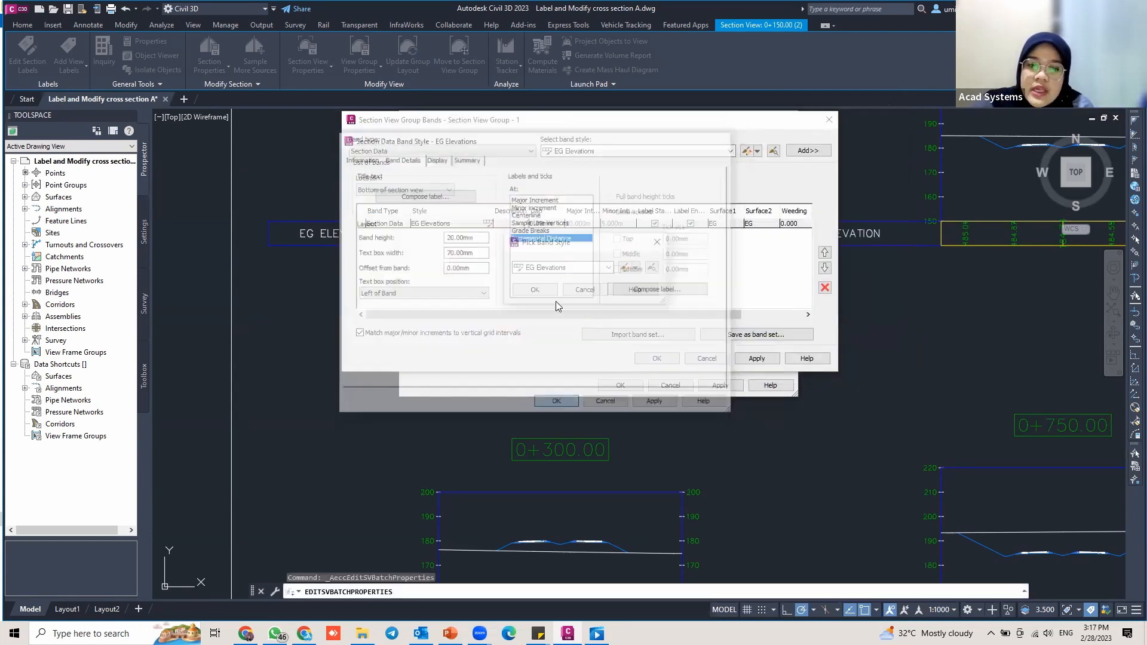
pyautogui.click(741, 358)
pyautogui.click(656, 359)
pyautogui.click(619, 385)
pyautogui.scroll(2, 480, 254)
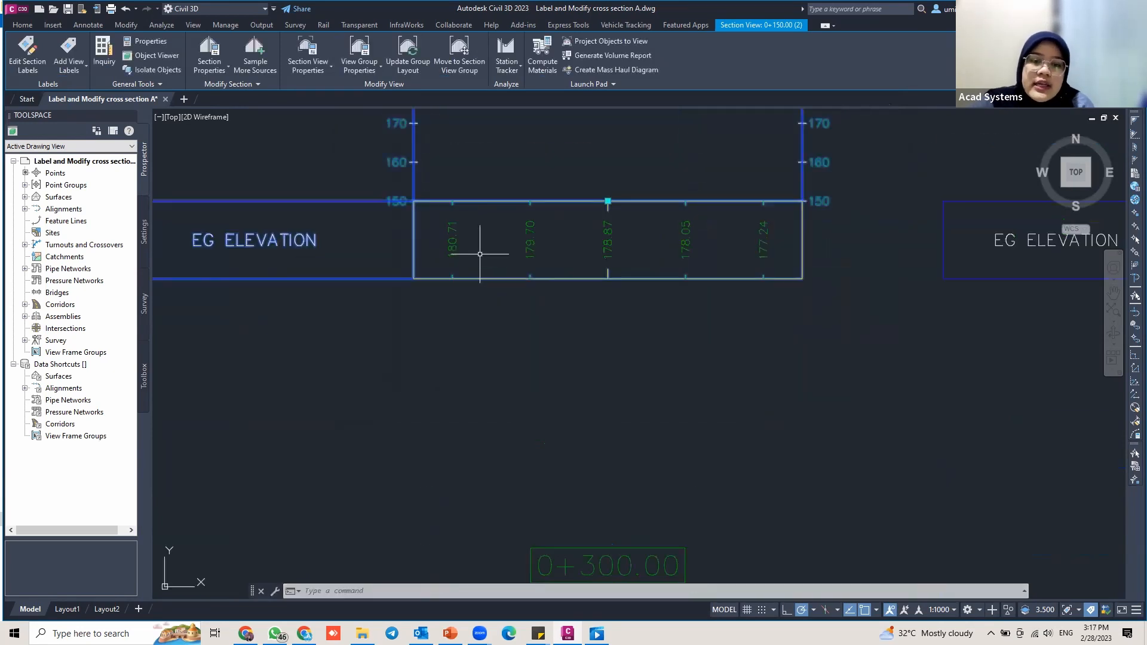
# Step: Examine the EG Elevation band below section 0+150.00, especially where it meets the bottom of the section view
pyautogui.press('Escape')
pyautogui.moveTo(545, 234); pyautogui.dragTo(556, 238, button='middle')
pyautogui.scroll(3, 454, 215)
pyautogui.scroll(-4, 466, 210)
pyautogui.scroll(3, 451, 205)
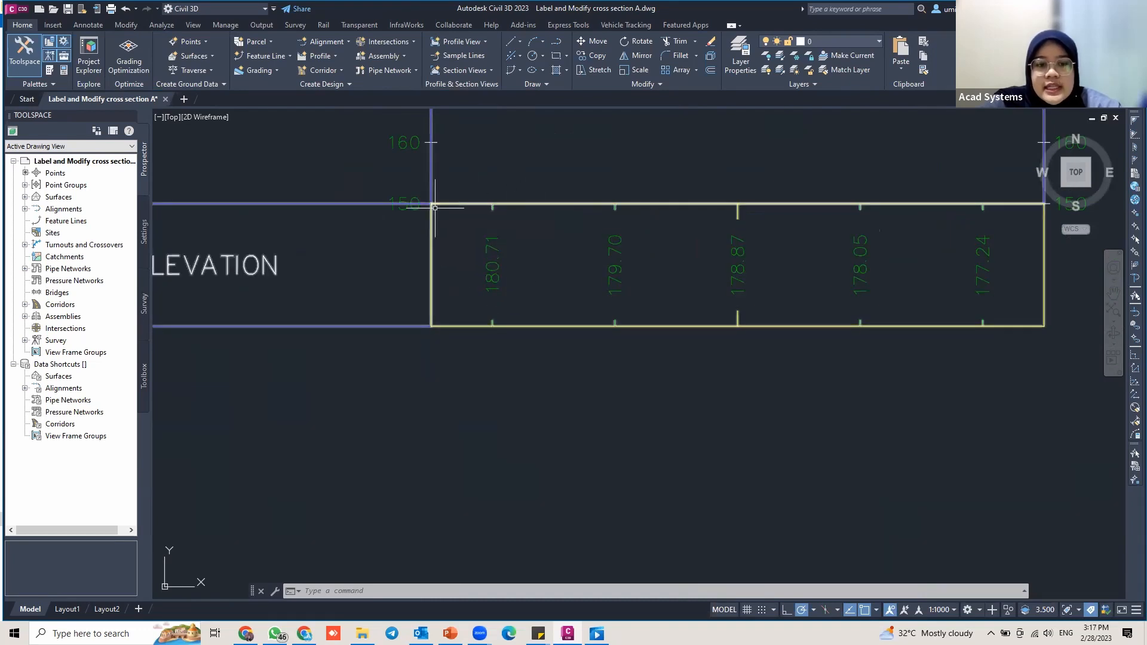
pyautogui.press('Escape')
pyautogui.press('Escape')
pyautogui.scroll(-4, 435, 208)
pyautogui.scroll(6, 505, 225)
pyautogui.scroll(-6, 508, 225)
pyautogui.scroll(4, 510, 225)
pyautogui.scroll(-3, 513, 226)
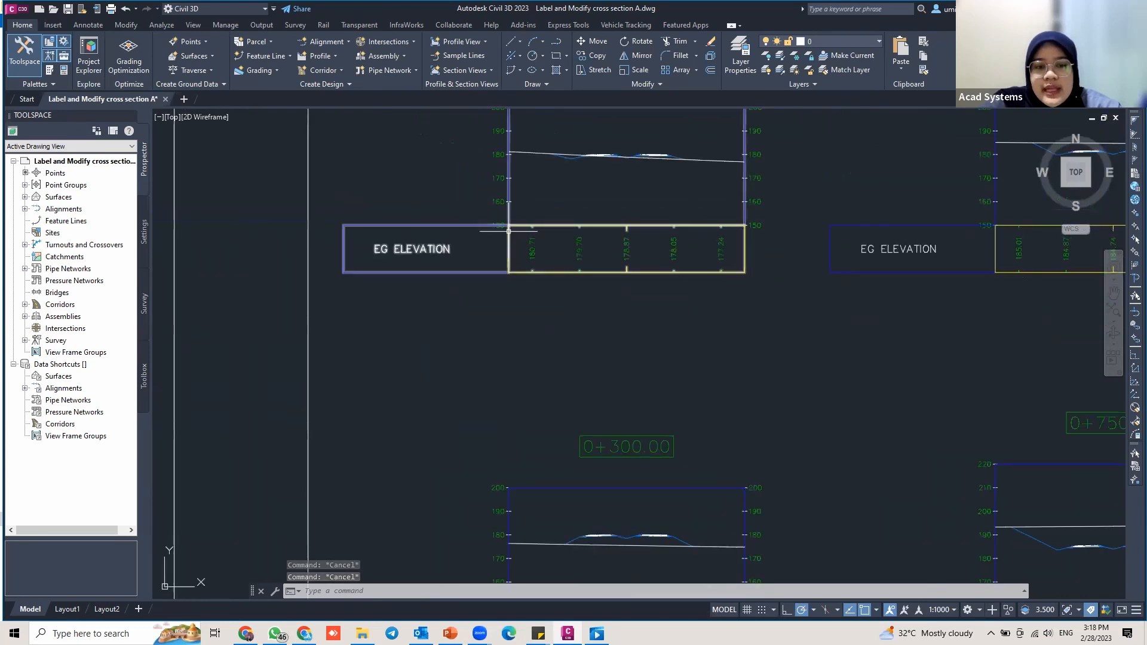
pyautogui.click(530, 225)
pyautogui.press('Escape')
pyautogui.scroll(2, 529, 214)
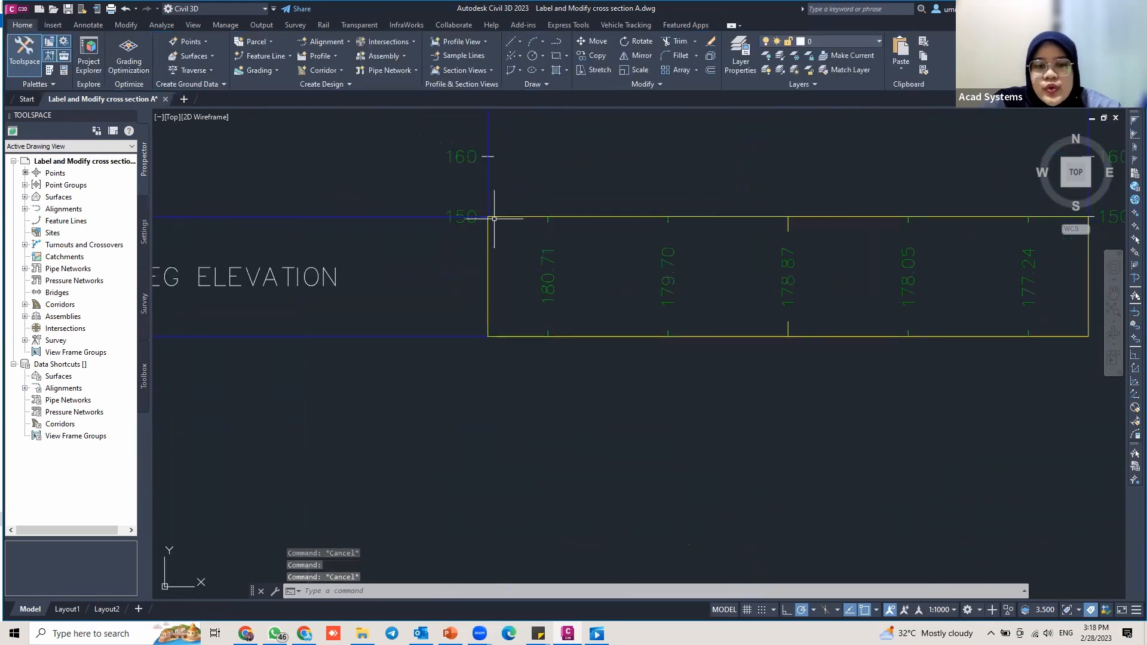
pyautogui.scroll(-4, 507, 224)
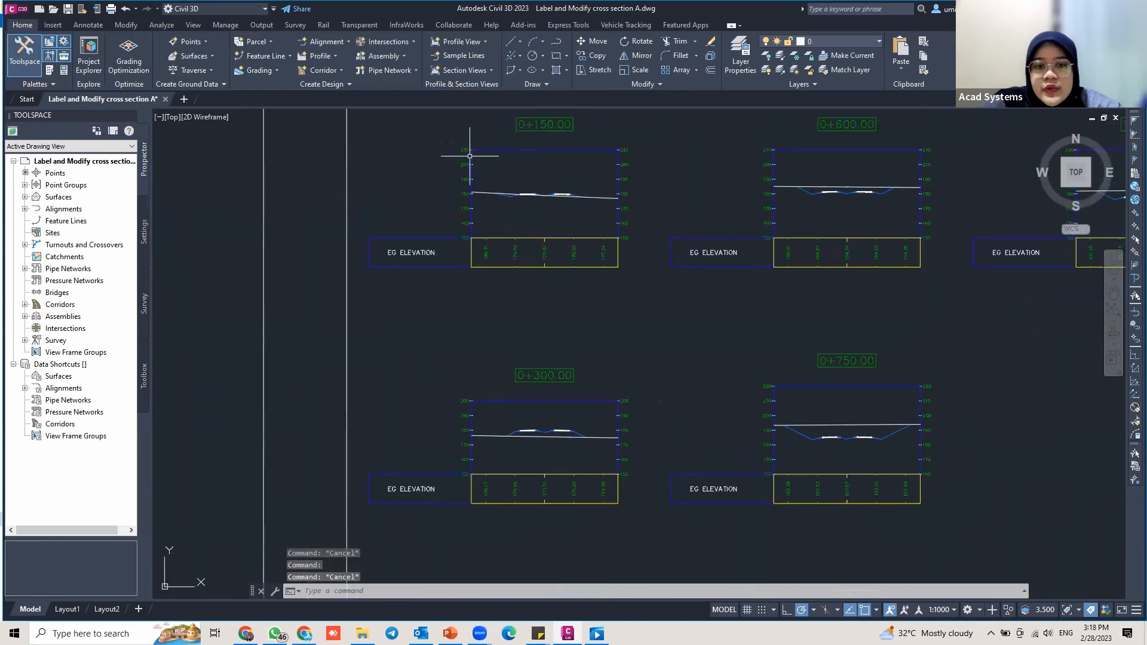
pyautogui.scroll(4, 486, 224)
pyautogui.scroll(2, 478, 220)
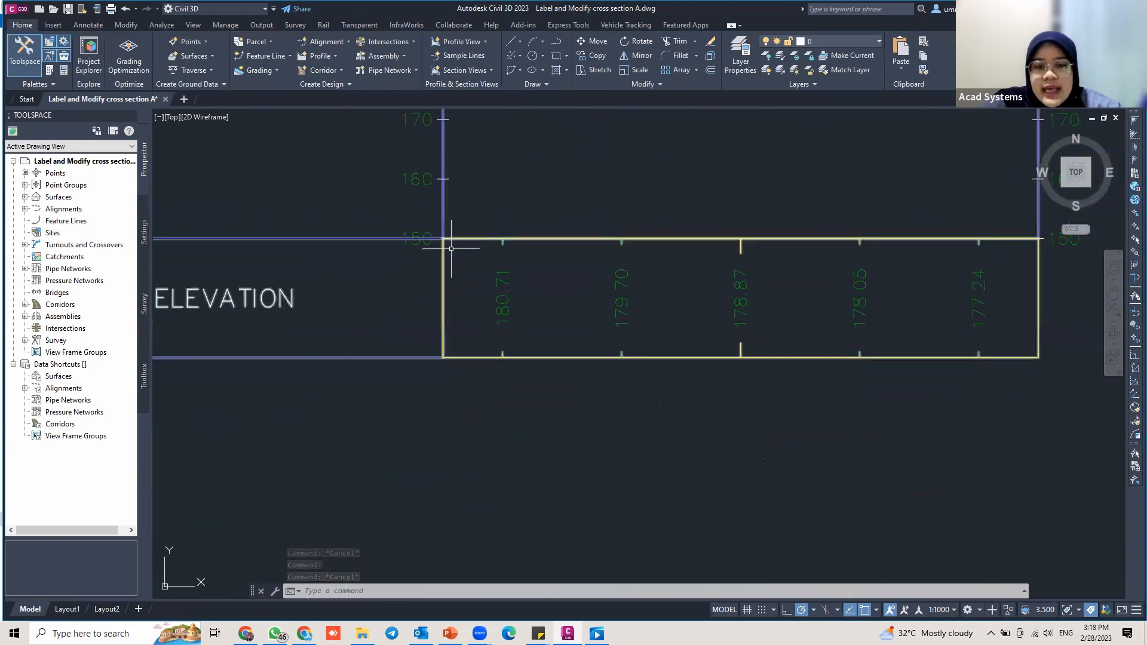
pyautogui.click(444, 261)
pyautogui.press('Escape')
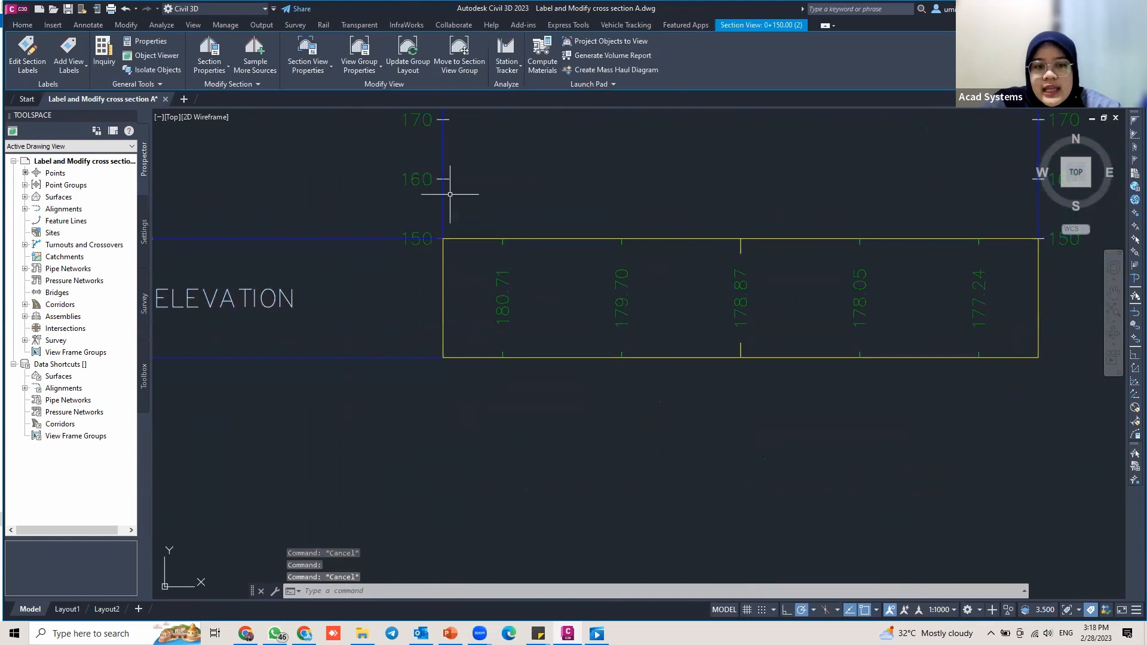
# Step: Set the gap of the EG Elevations band to 2 mm in the section view group's band set and apply it
pyautogui.click(446, 242)
pyautogui.scroll(-4, 454, 233)
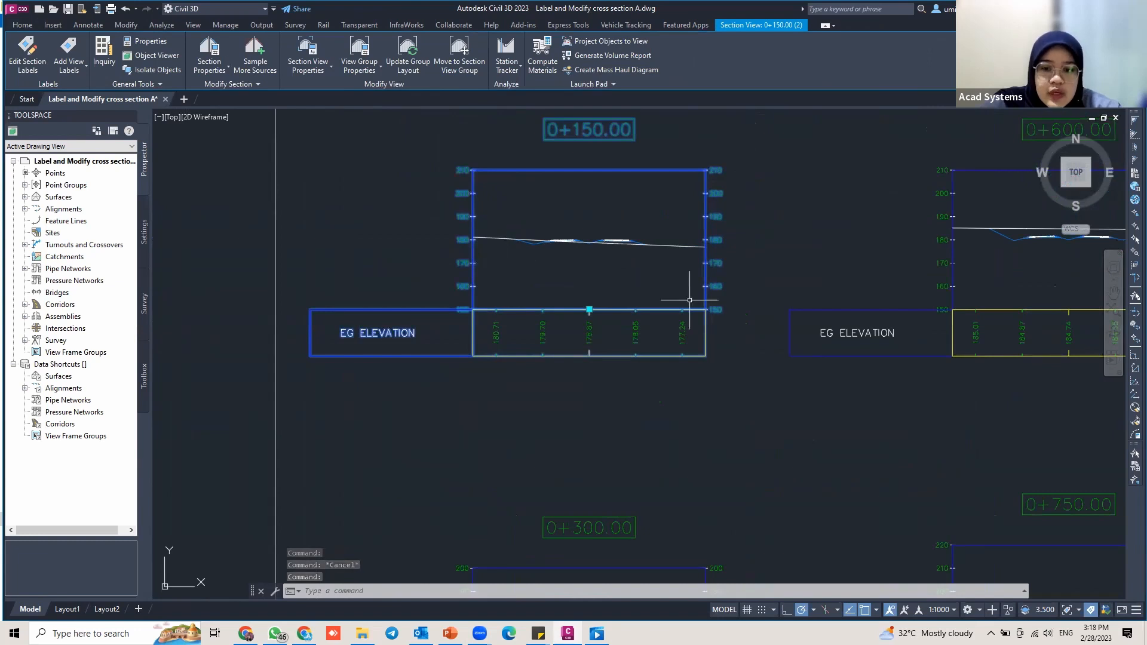
pyautogui.click(359, 52)
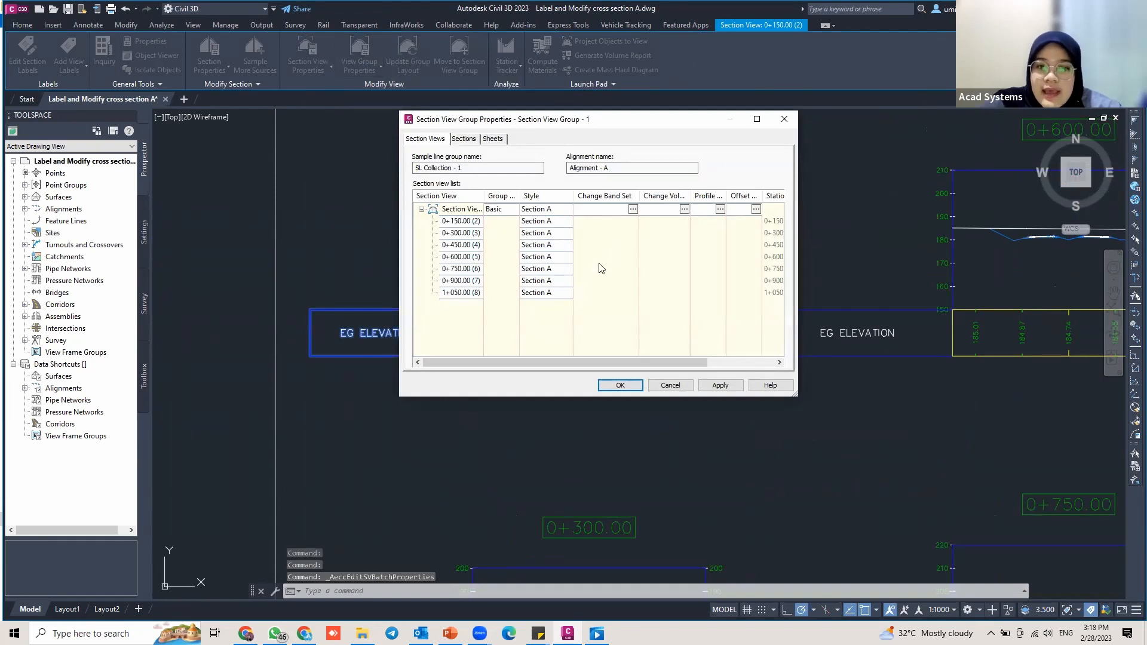
pyautogui.click(633, 209)
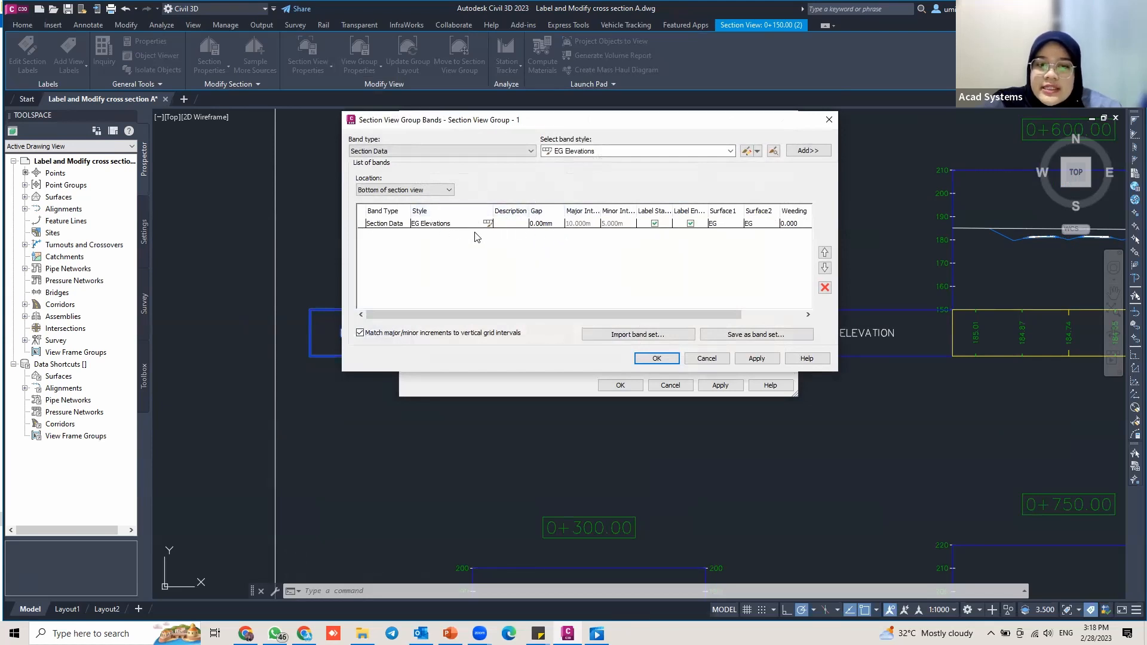
pyautogui.moveTo(582, 314); pyautogui.dragTo(644, 314)
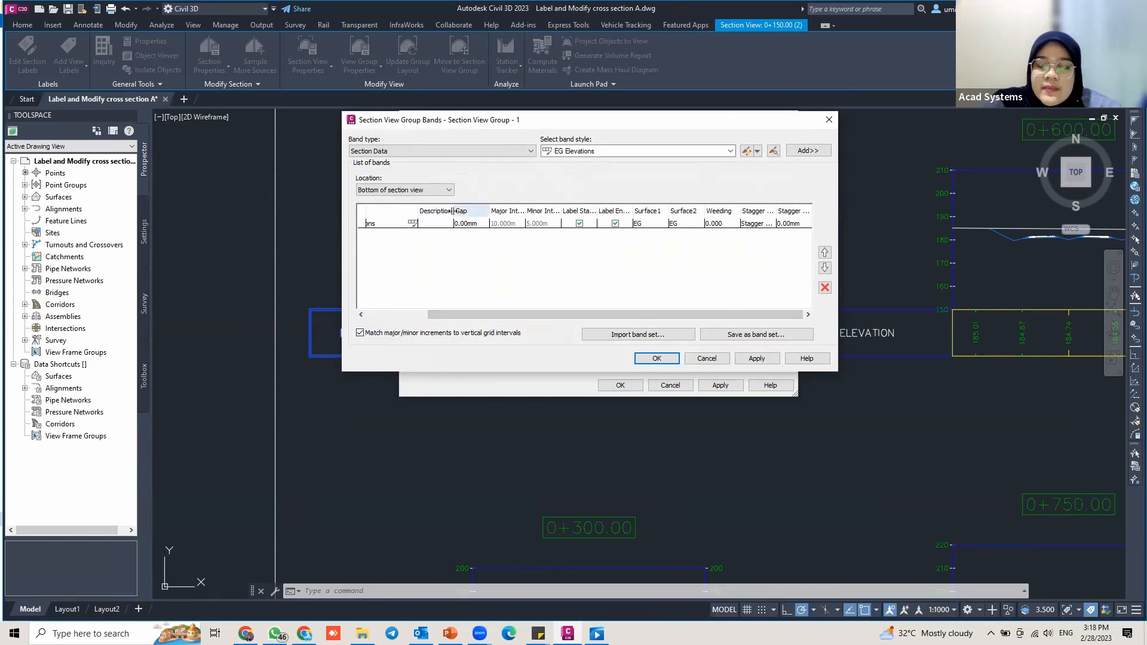
pyautogui.click(478, 230)
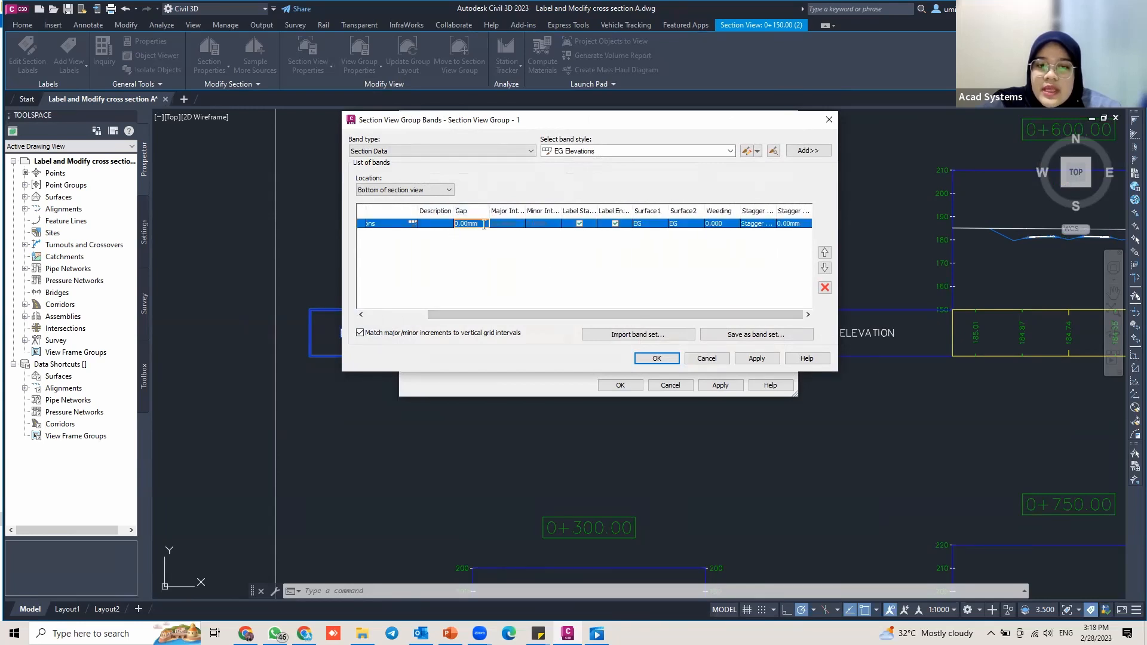
pyautogui.click(484, 225)
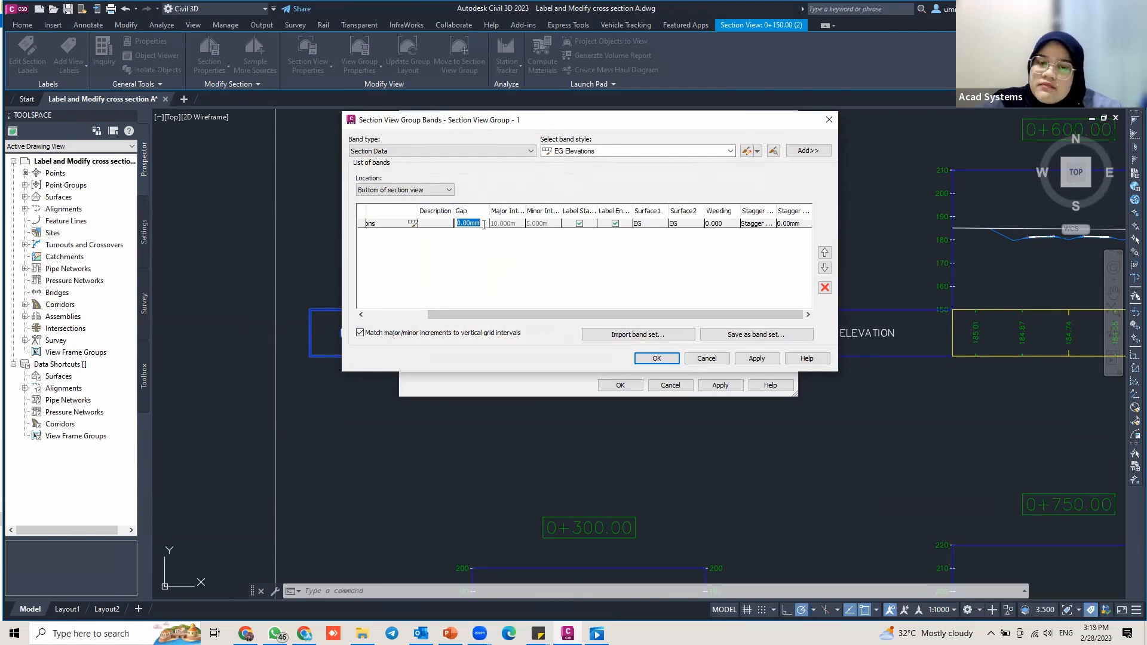
pyautogui.write('2')
pyautogui.press('Tab')
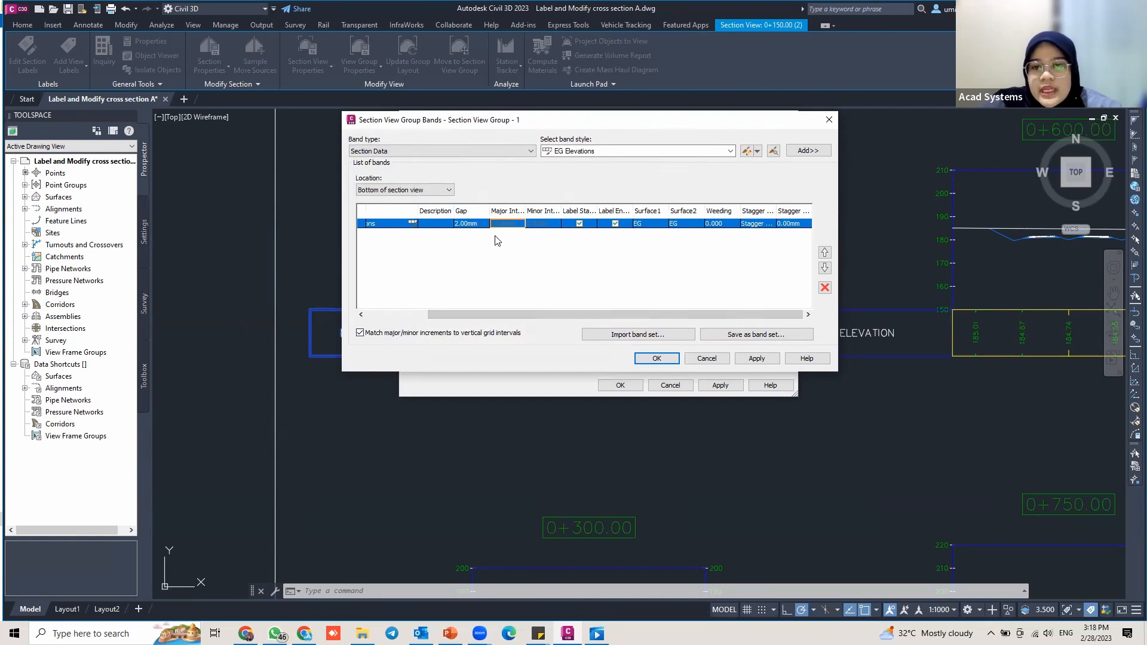
pyautogui.click(756, 359)
pyautogui.click(657, 358)
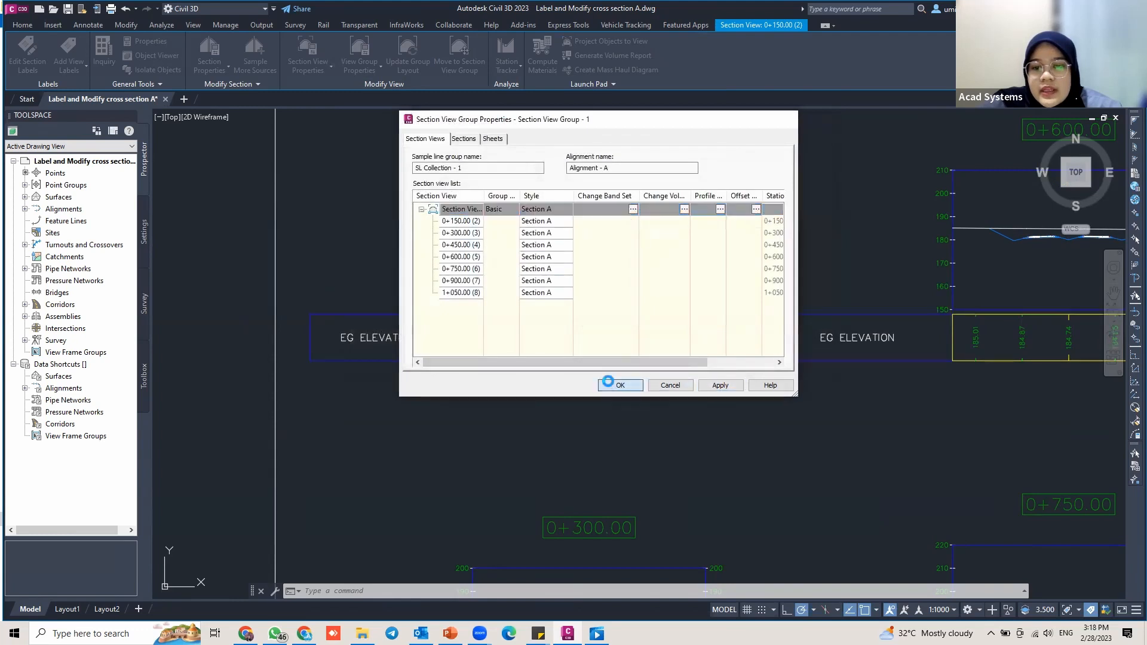
pyautogui.click(621, 385)
pyautogui.press('Escape')
# Step: Inspect the spacing between the section 0+150.00 view and its EG Elevation band
pyautogui.scroll(4, 472, 317)
pyautogui.scroll(-2, 530, 325)
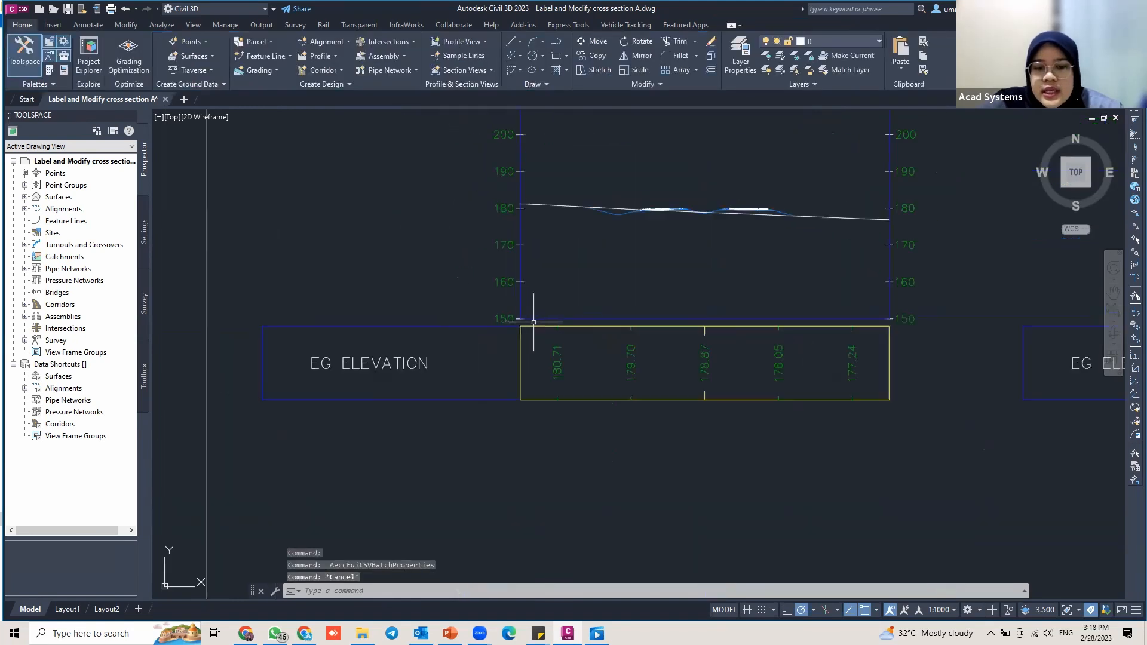
pyautogui.scroll(2, 452, 318)
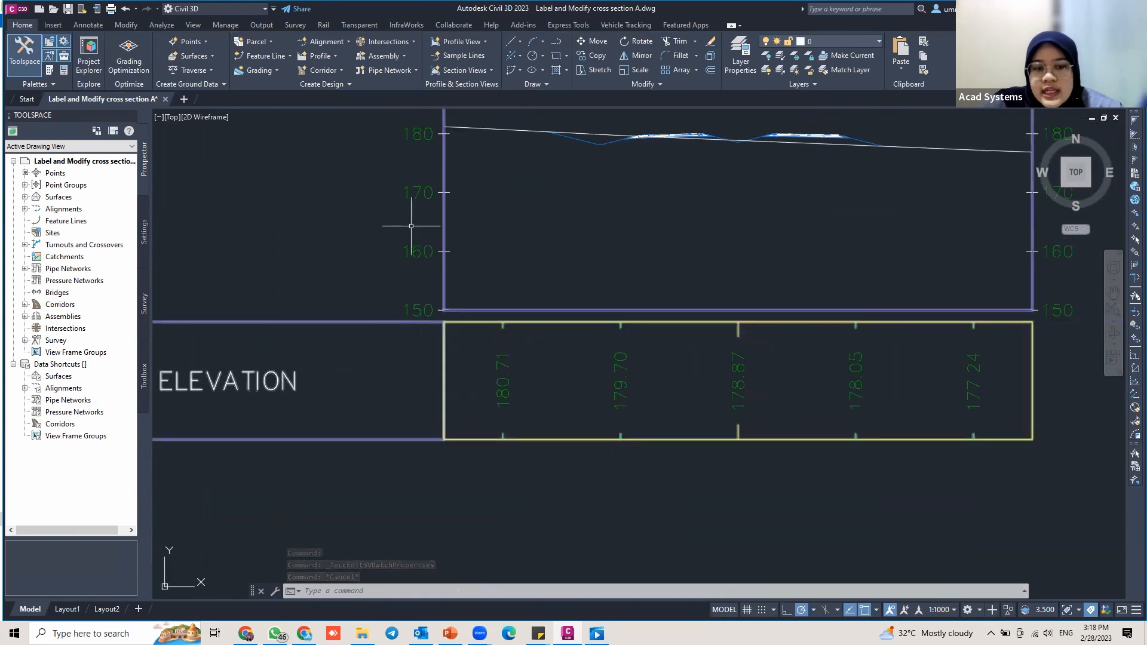
pyautogui.scroll(-3, 478, 291)
pyautogui.moveTo(581, 291); pyautogui.dragTo(551, 300, button='middle')
pyautogui.scroll(1, 481, 319)
pyautogui.moveTo(629, 323); pyautogui.dragTo(706, 342, button='middle')
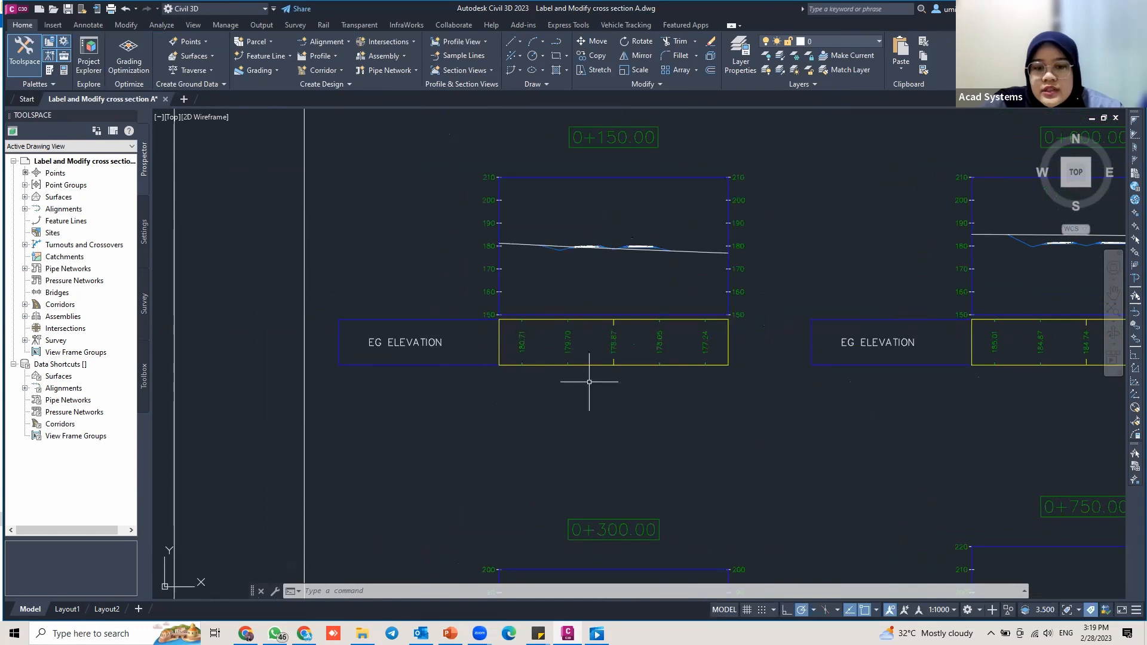
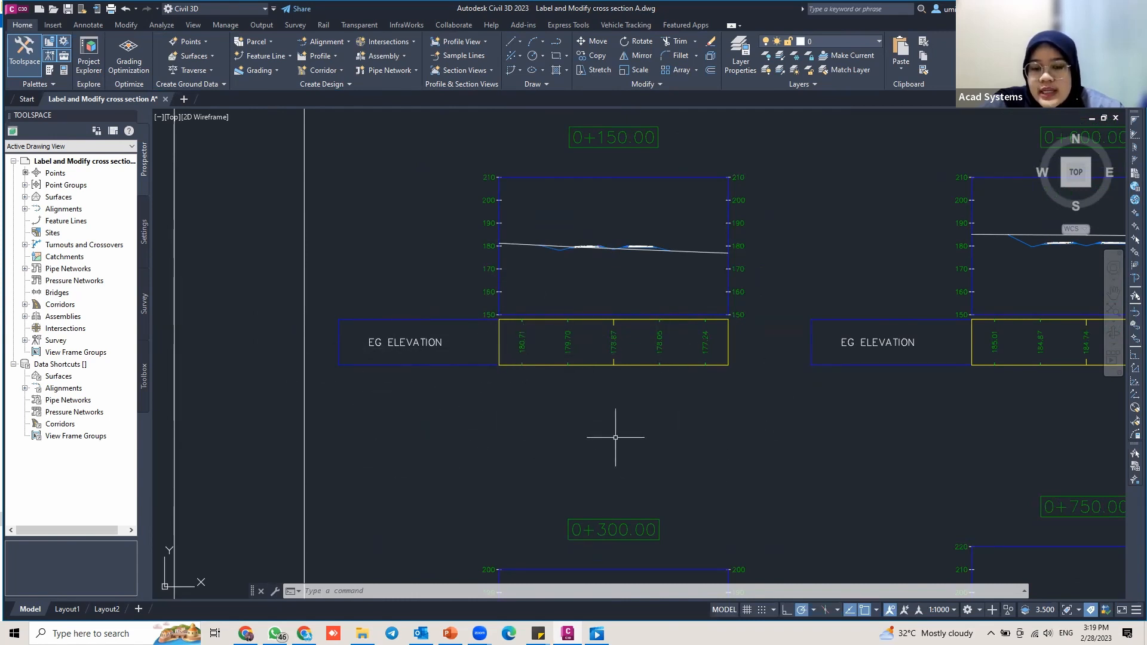
# Step: Open the band set of the section view group that contains the section 0+150.00 view
pyautogui.click(500, 314)
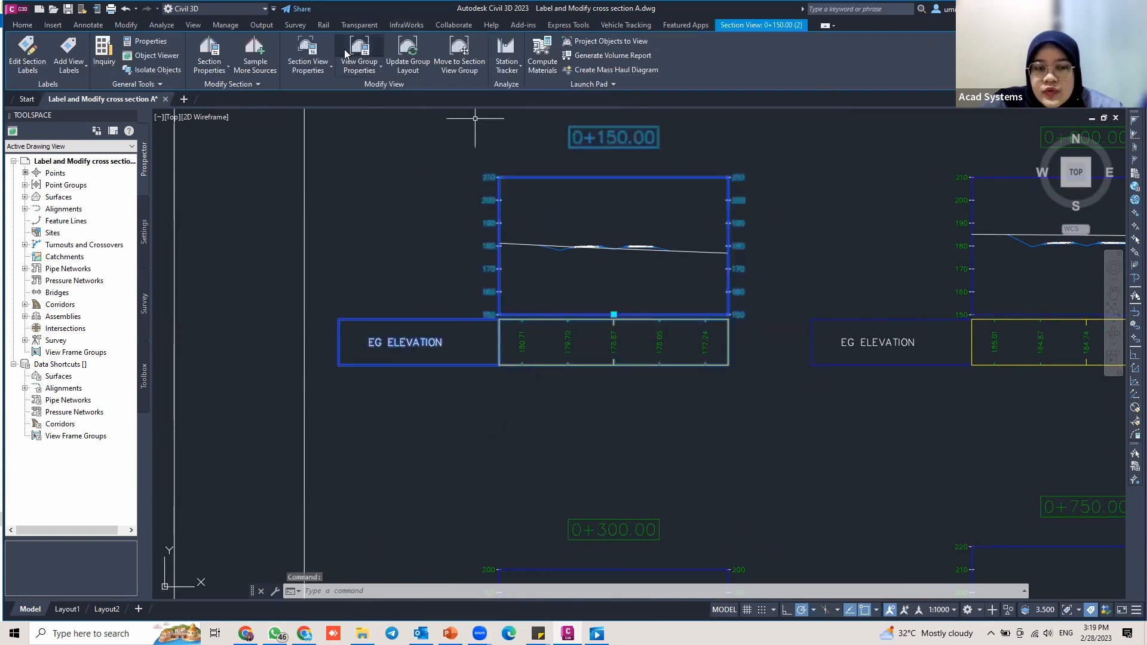
pyautogui.click(347, 53)
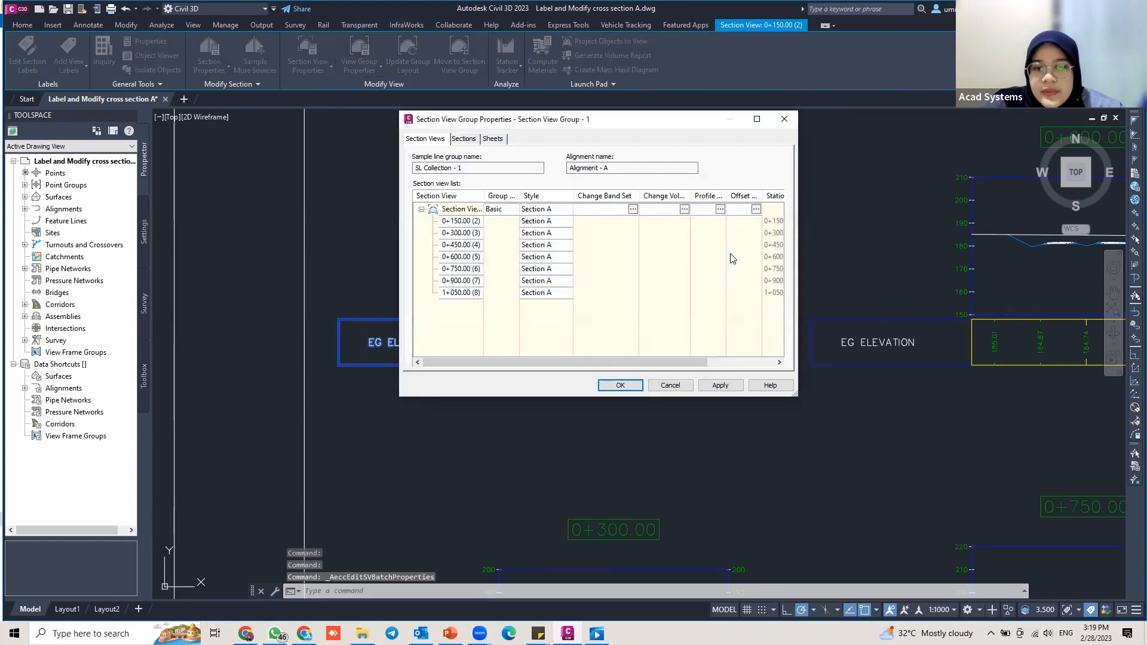
pyautogui.click(631, 208)
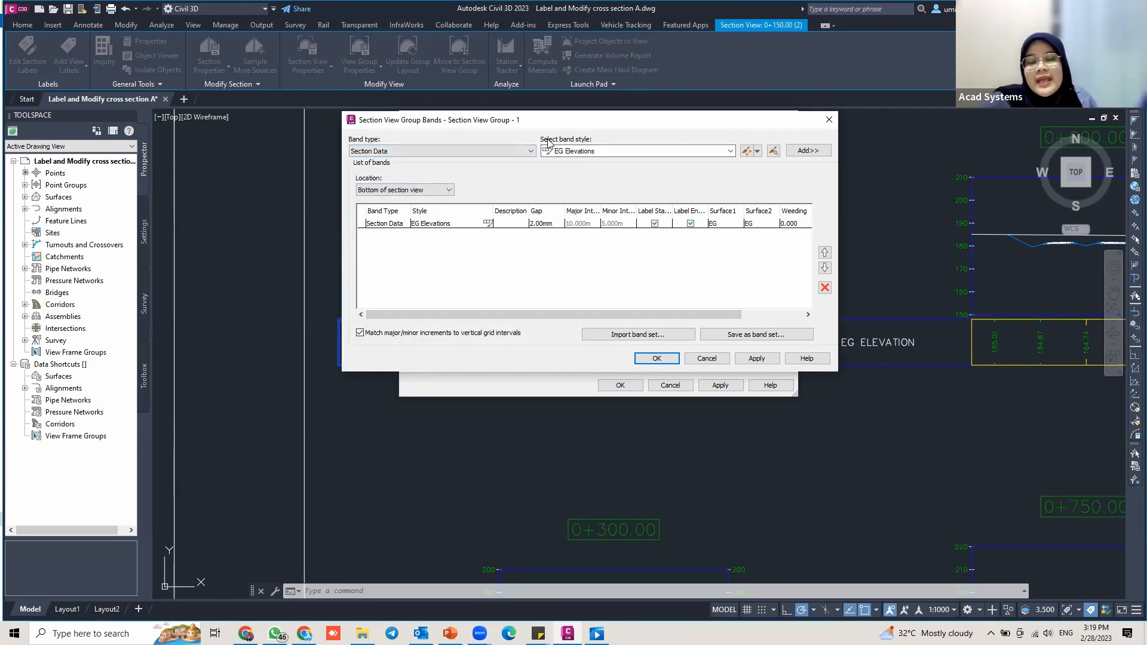
# Step: Copy the Offsets section data band style and name the copy Distance
pyautogui.click(594, 151)
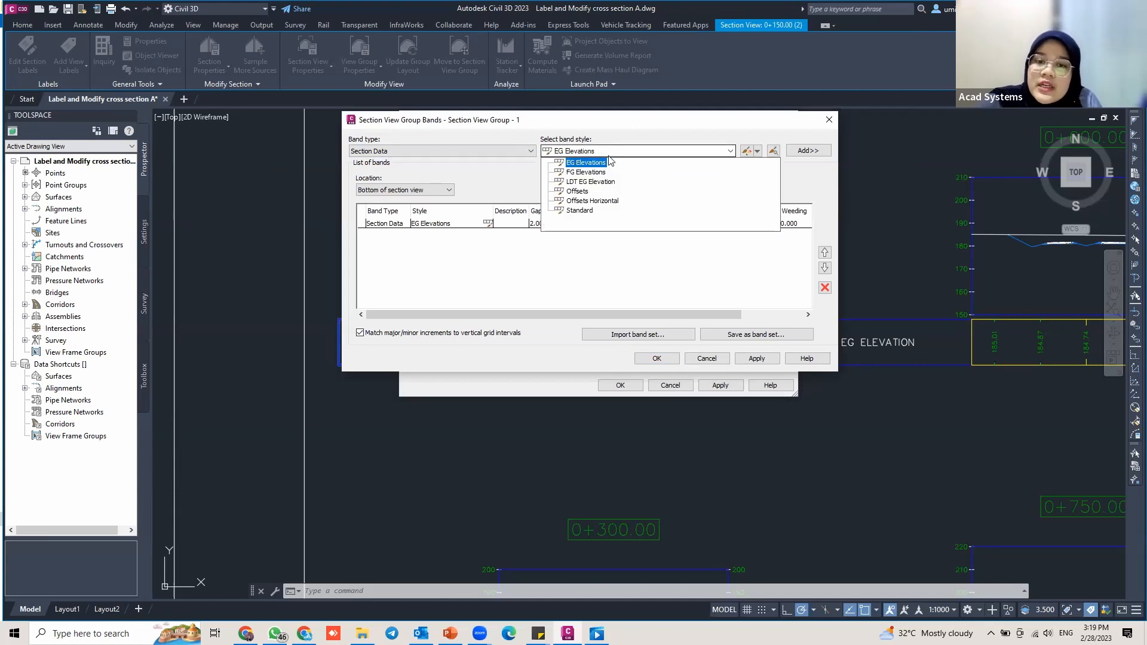
pyautogui.click(577, 191)
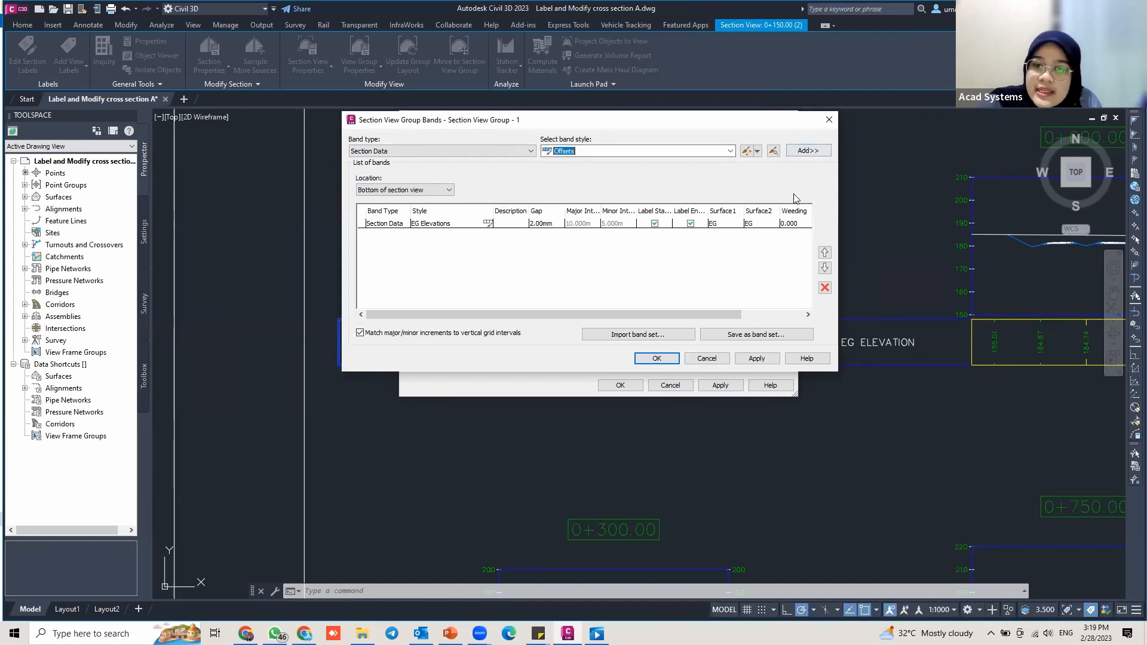
pyautogui.click(756, 152)
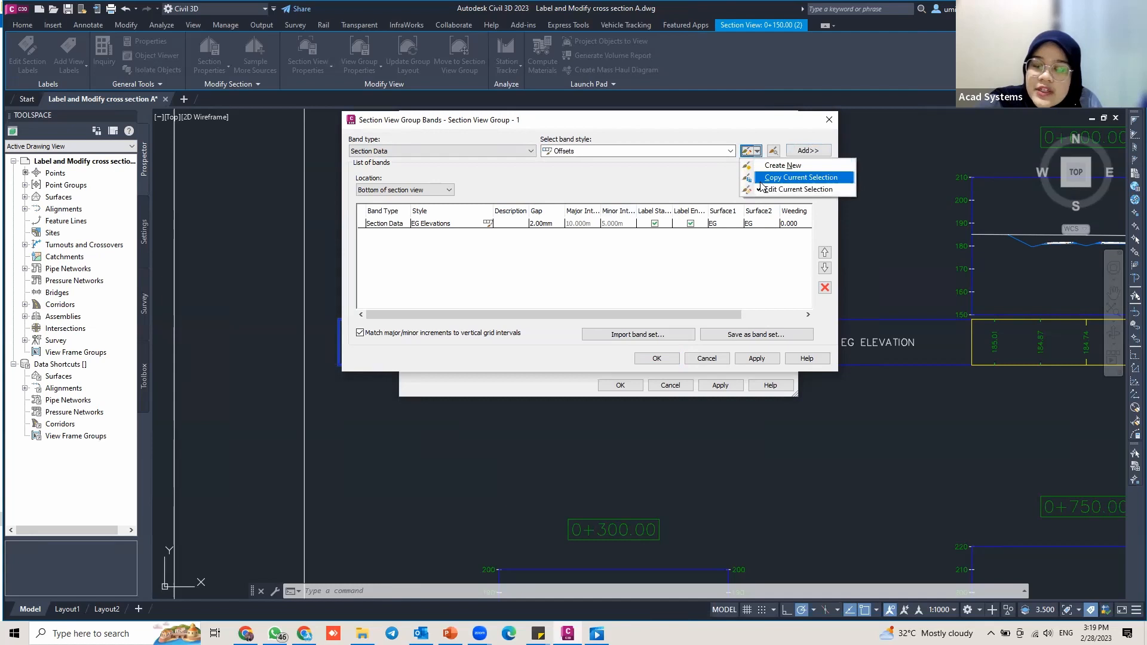
pyautogui.click(761, 179)
pyautogui.moveTo(414, 185); pyautogui.dragTo(350, 184)
pyautogui.write('Distance')
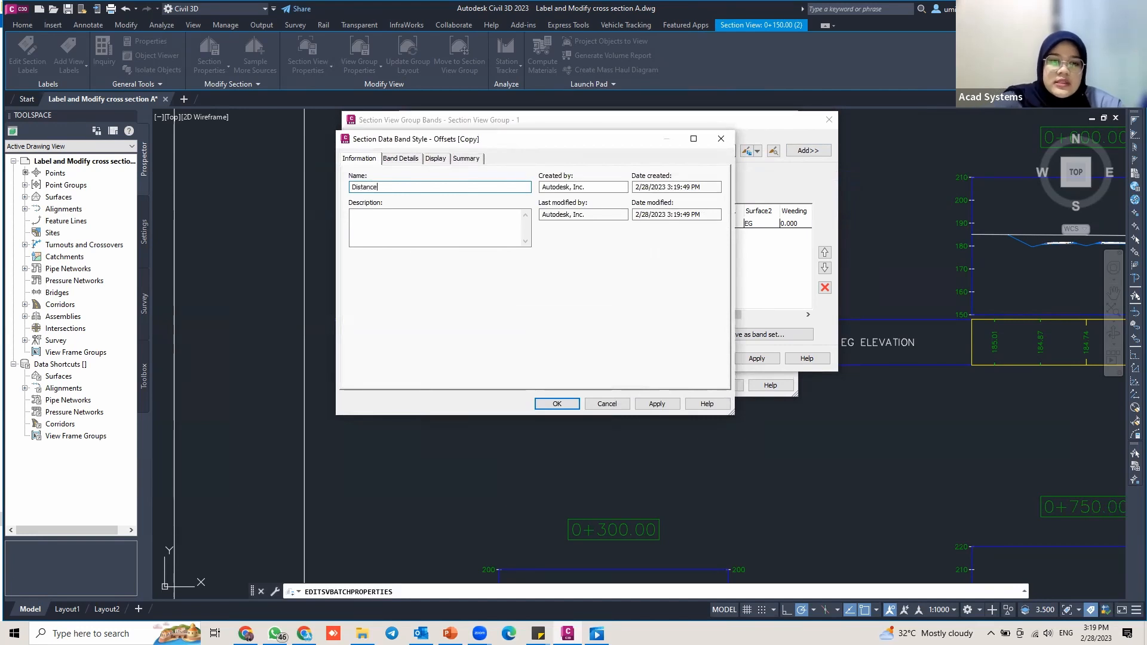
# Step: Set the text height of the Distance band style's title label to 3 mm
pyautogui.click(405, 160)
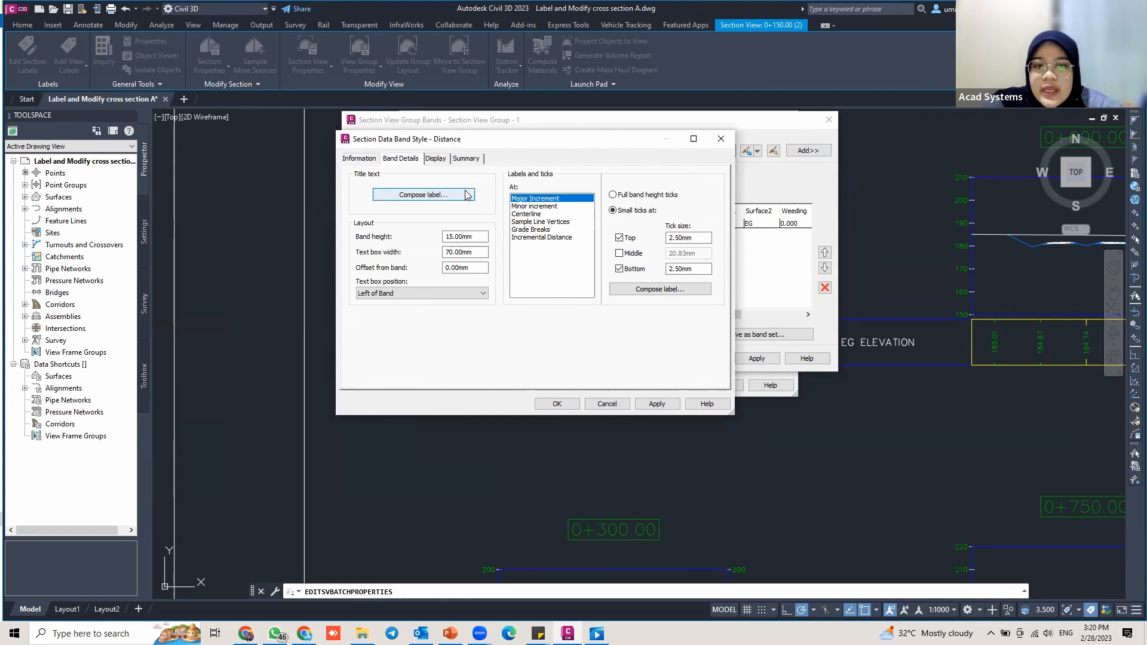
pyautogui.click(395, 193)
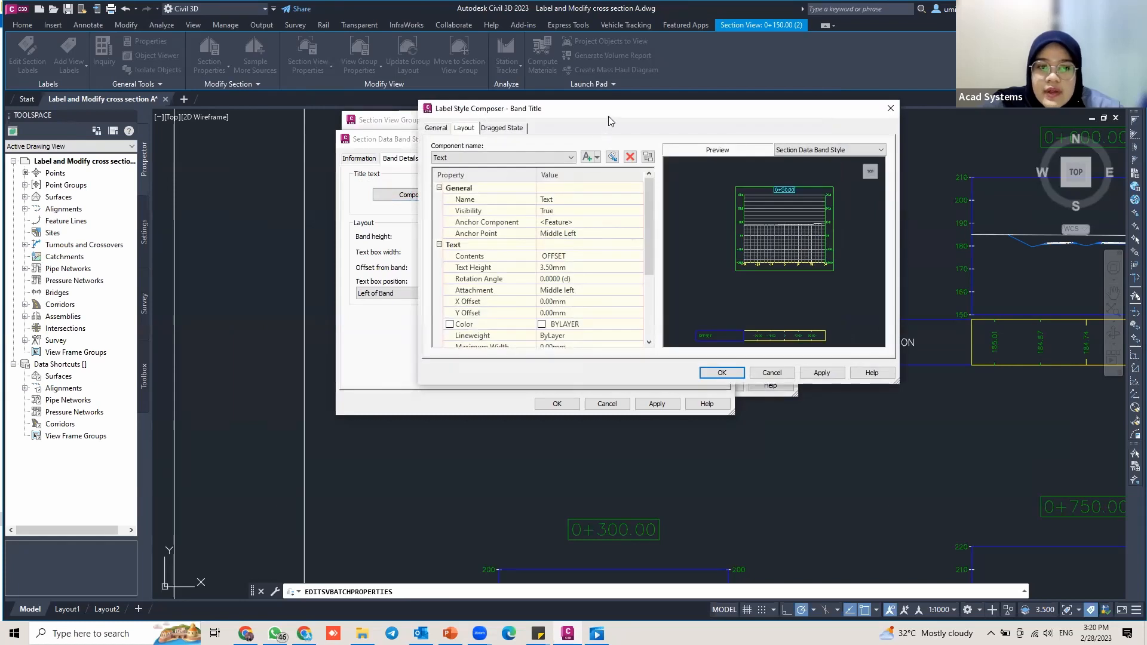
pyautogui.moveTo(607, 121); pyautogui.dragTo(475, 109)
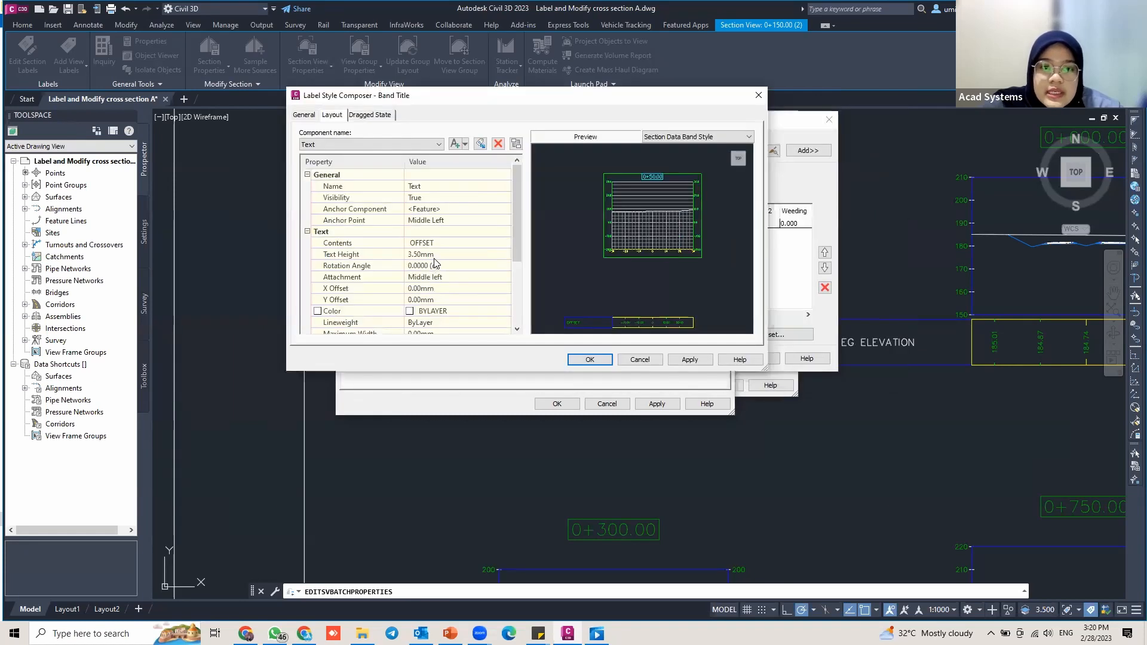
pyautogui.click(458, 258)
pyautogui.write('3')
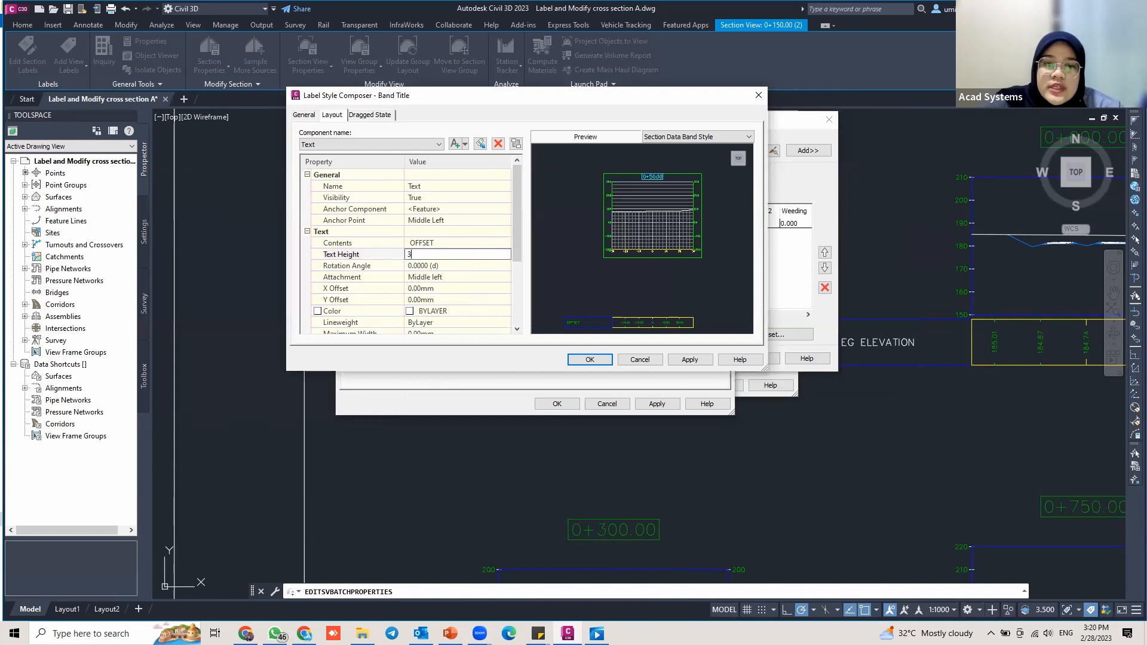
pyautogui.click(466, 275)
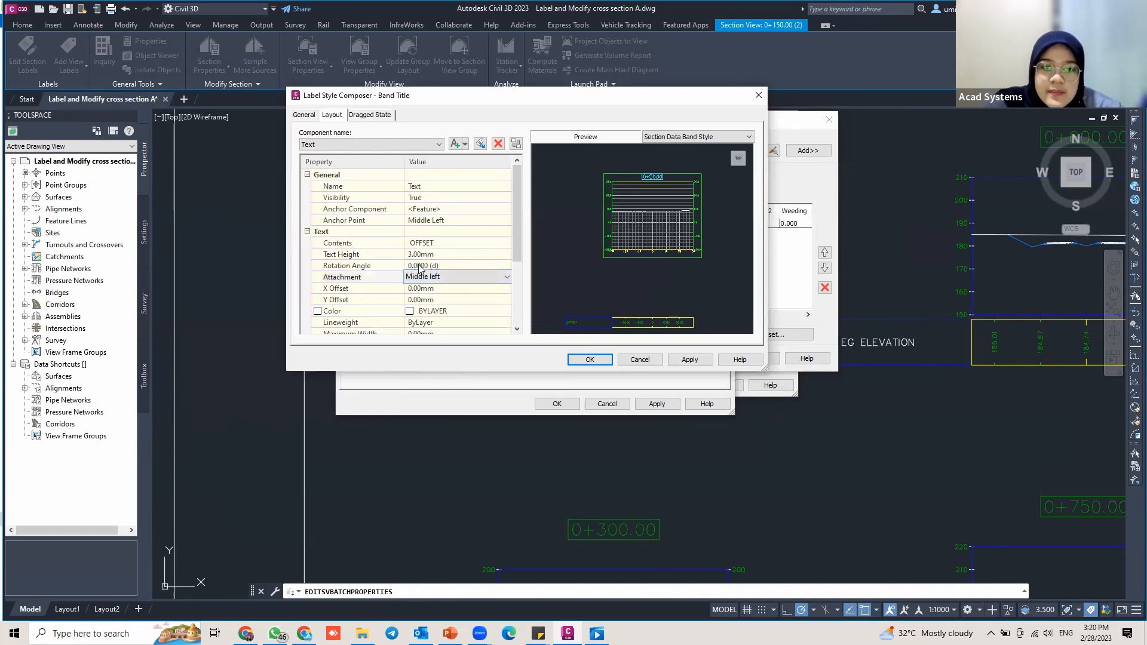
# Step: Replace the band title's text contents with DISTANCE, then apply and accept the title label changes
pyautogui.scroll(3, 577, 326)
pyautogui.moveTo(585, 297); pyautogui.dragTo(688, 143, button='middle')
pyautogui.moveTo(603, 322); pyautogui.dragTo(657, 254, button='middle')
pyautogui.scroll(2, 577, 254)
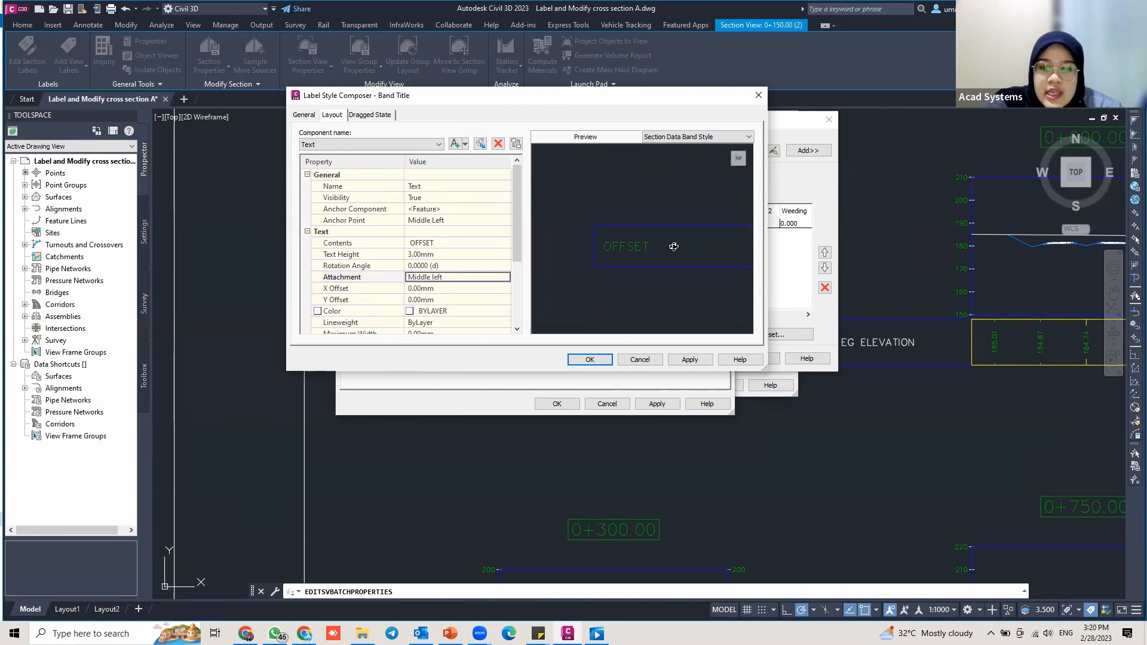
pyautogui.click(486, 244)
pyautogui.click(507, 242)
pyautogui.write('ISTTANCE')
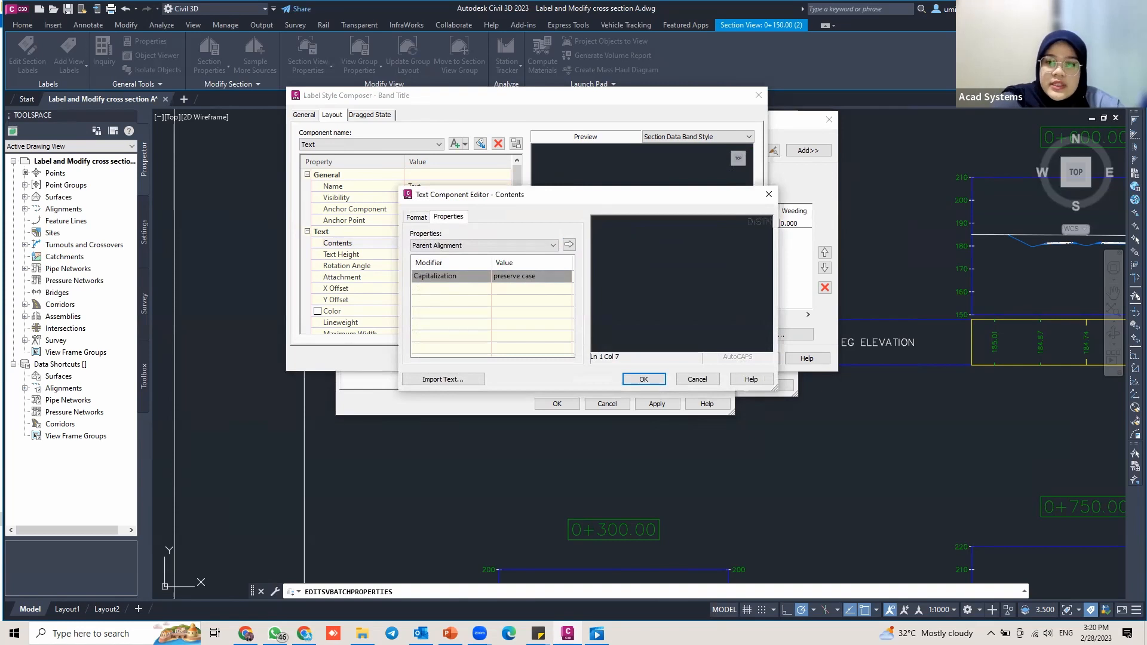
pyautogui.click(647, 381)
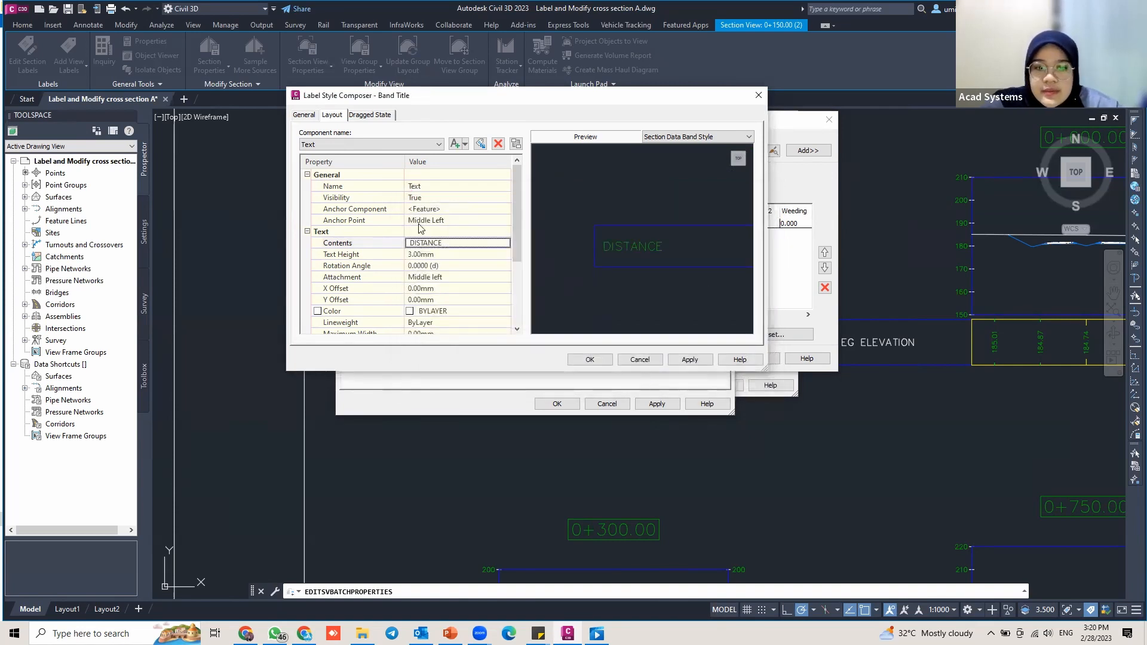
pyautogui.scroll(-3, 449, 242)
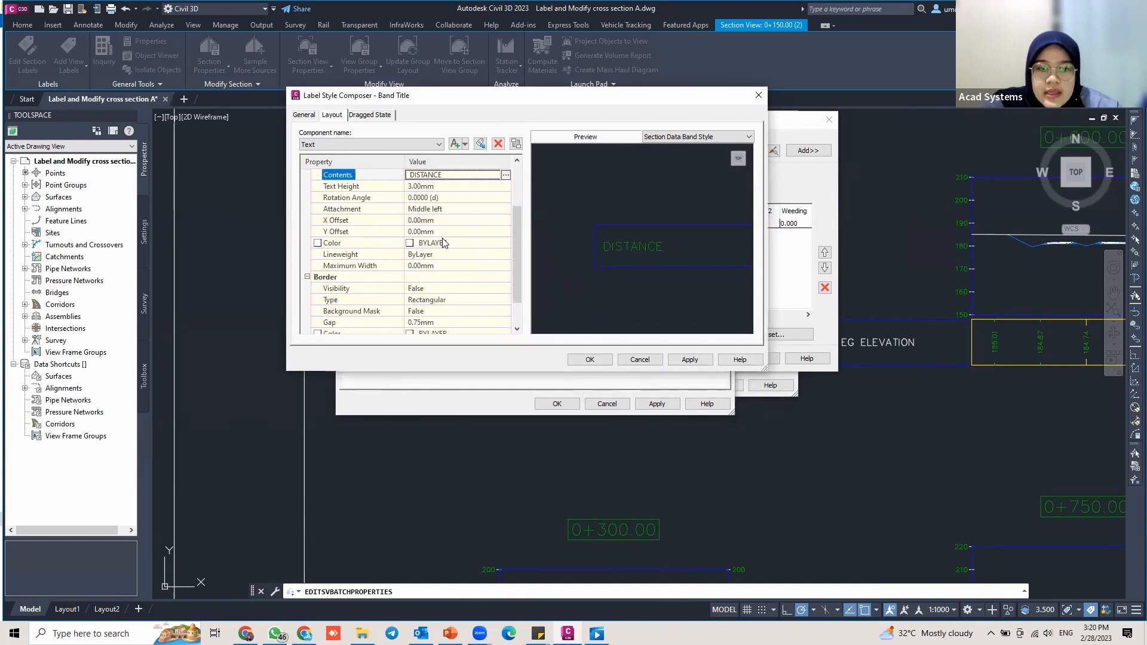
pyautogui.scroll(3, 449, 241)
pyautogui.scroll(-3, 449, 241)
pyautogui.click(688, 359)
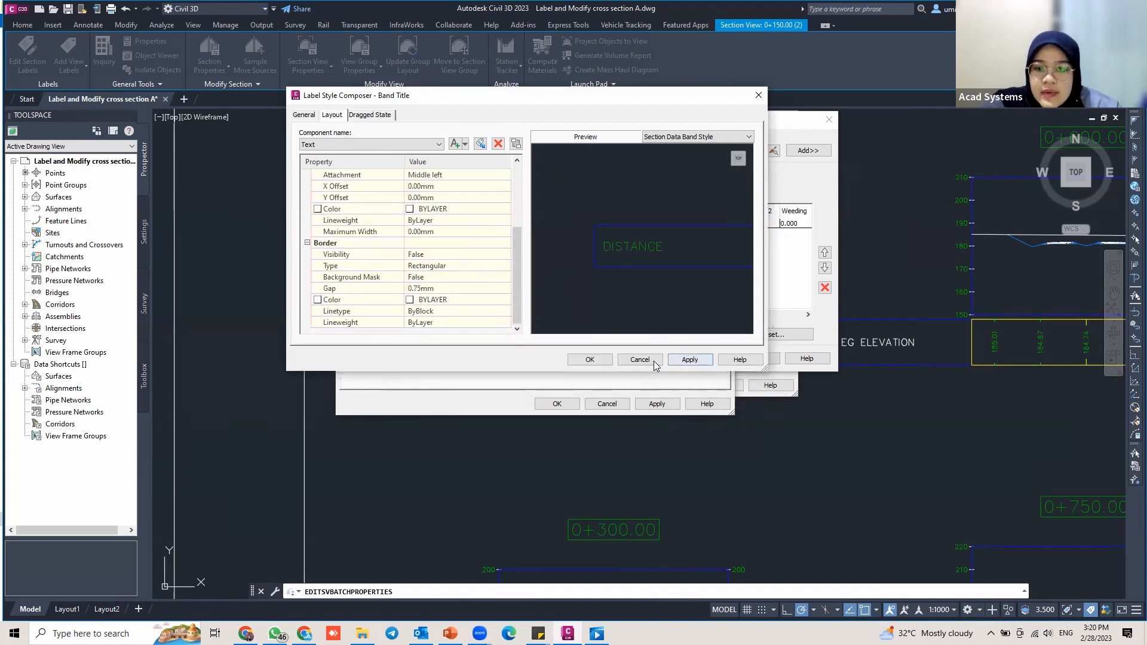
pyautogui.click(589, 359)
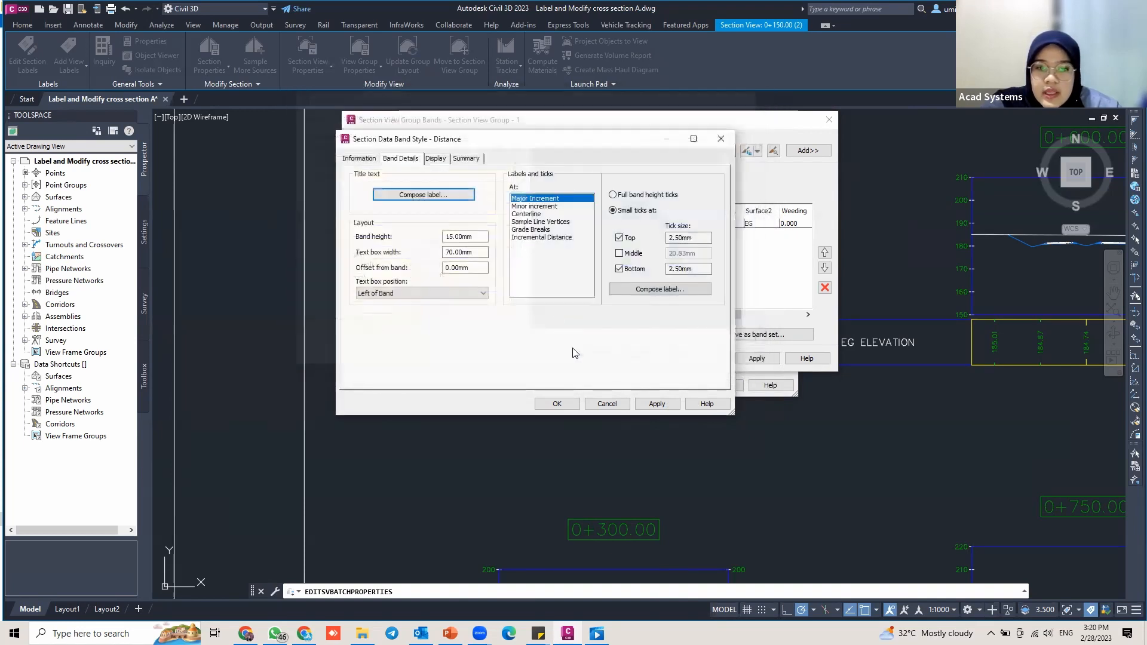
# Step: Set the text height of the Distance band style's Incremental Distance label to 2 mm
pyautogui.click(537, 237)
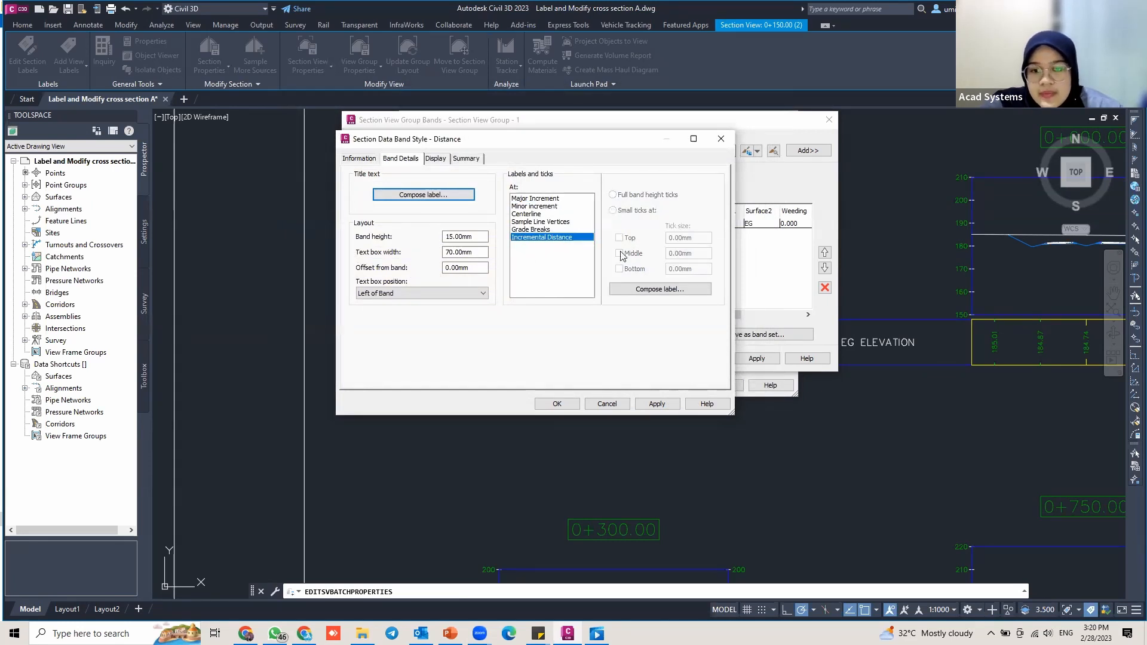
pyautogui.click(686, 290)
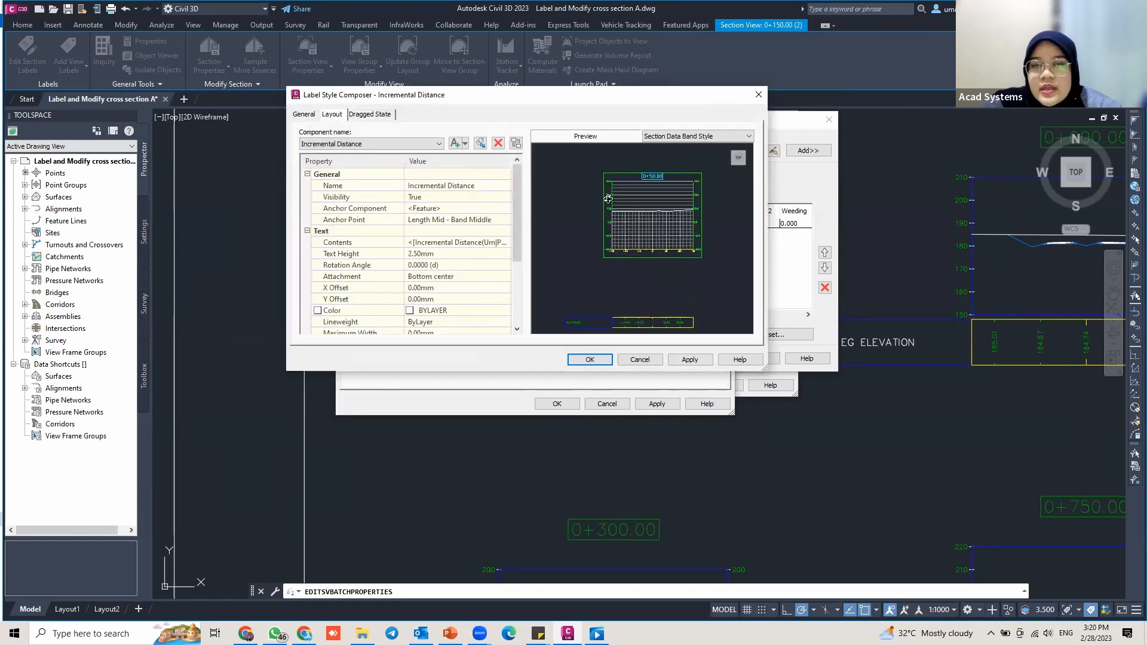
pyautogui.moveTo(562, 106); pyautogui.dragTo(590, 181)
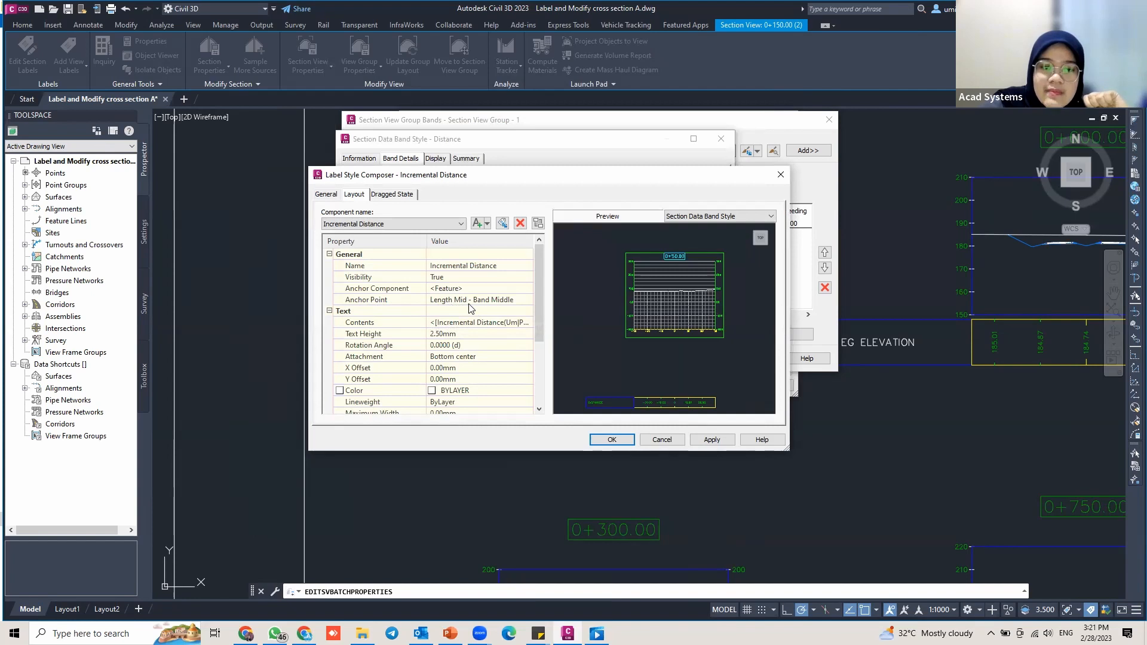
pyautogui.moveTo(536, 293); pyautogui.dragTo(536, 317)
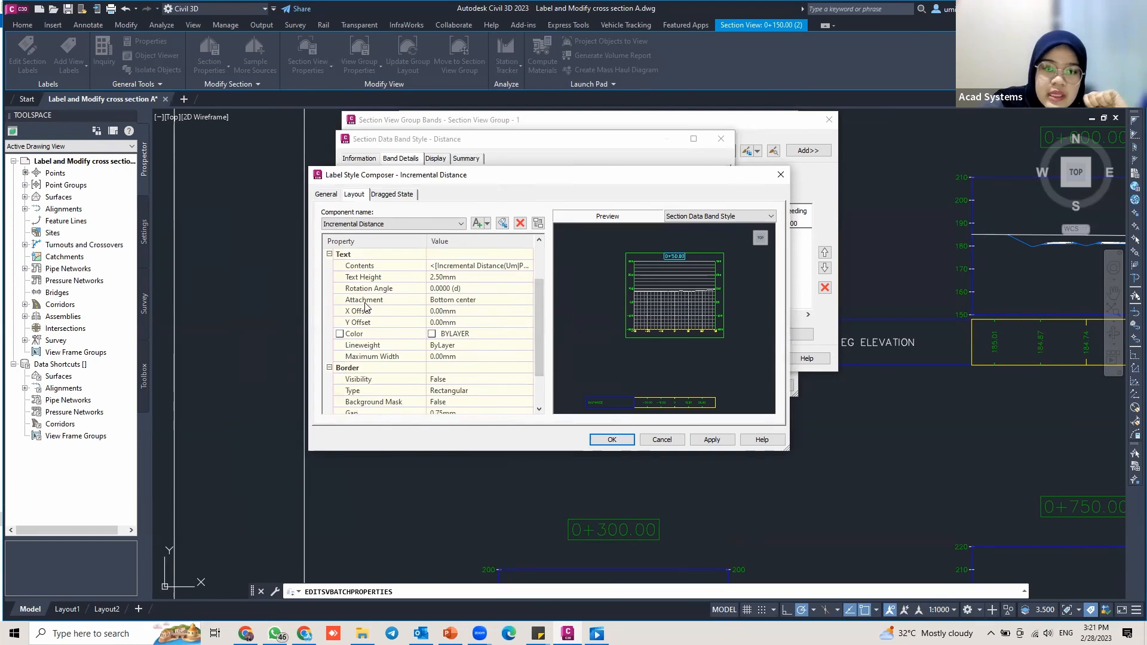
pyautogui.click(459, 279)
pyautogui.write('2')
pyautogui.click(459, 289)
pyautogui.click(472, 301)
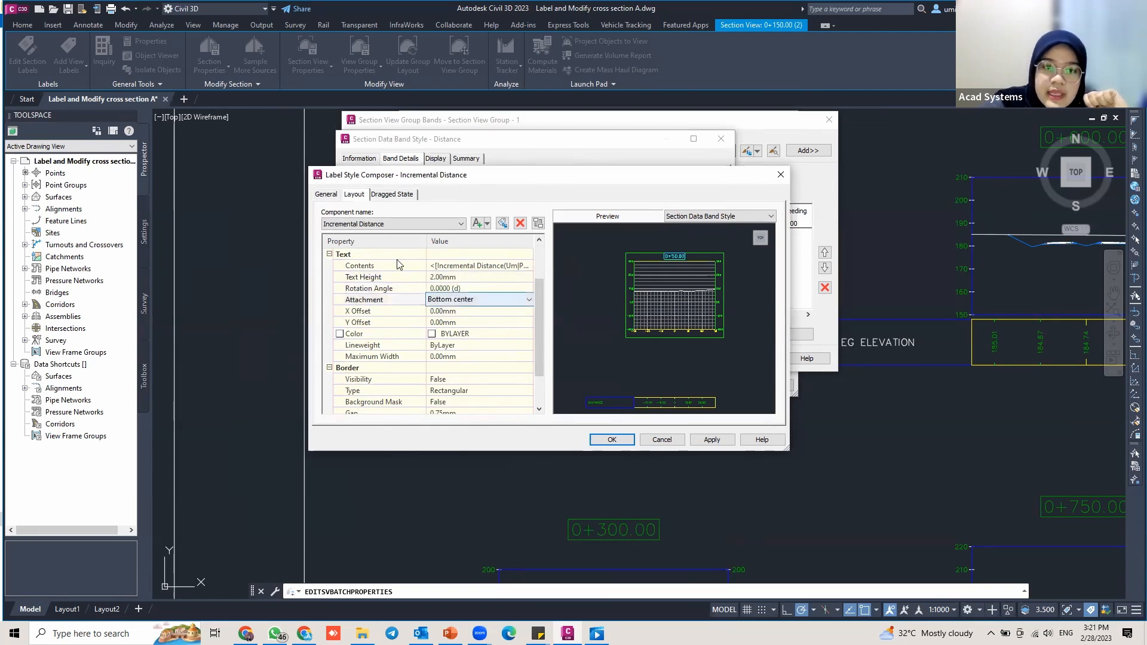
# Step: Change the Incremental Distance label's Line component to the Percent Length type with a percent length of 100%
pyautogui.scroll(2, 430, 269)
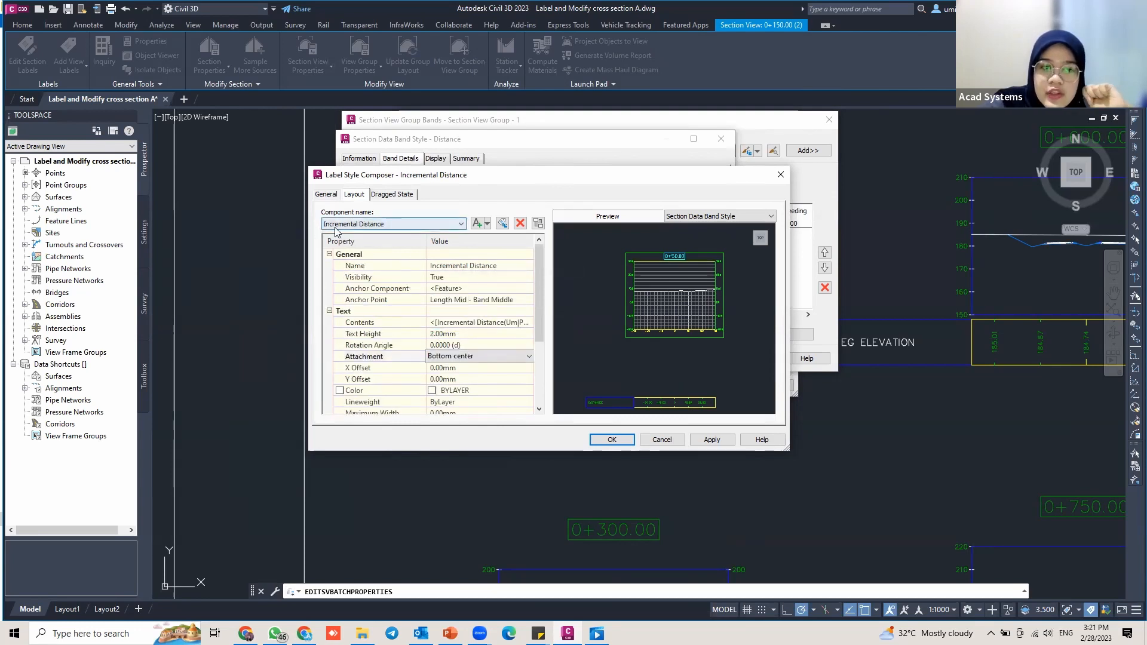
pyautogui.click(365, 224)
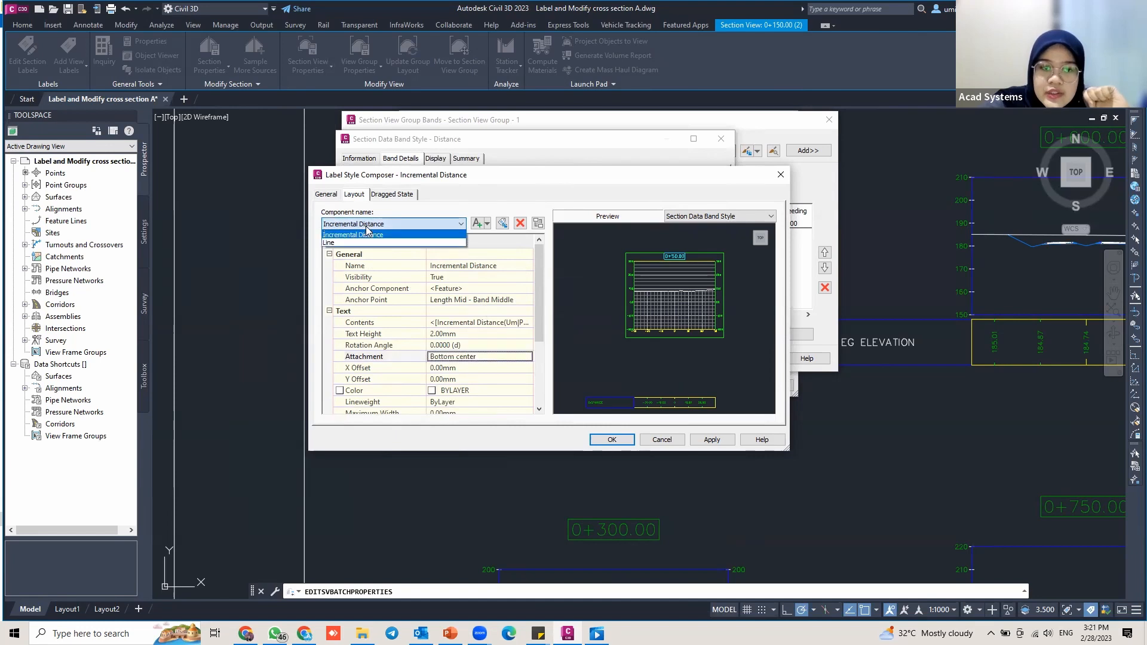
pyautogui.click(329, 243)
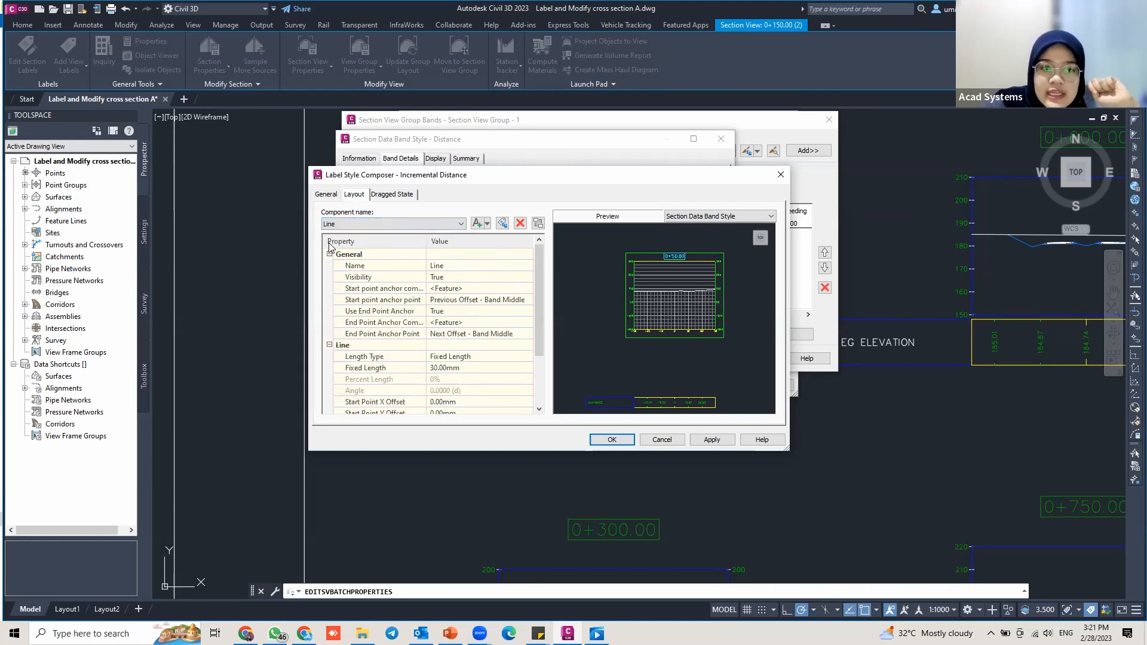
pyautogui.moveTo(537, 295); pyautogui.dragTo(535, 318)
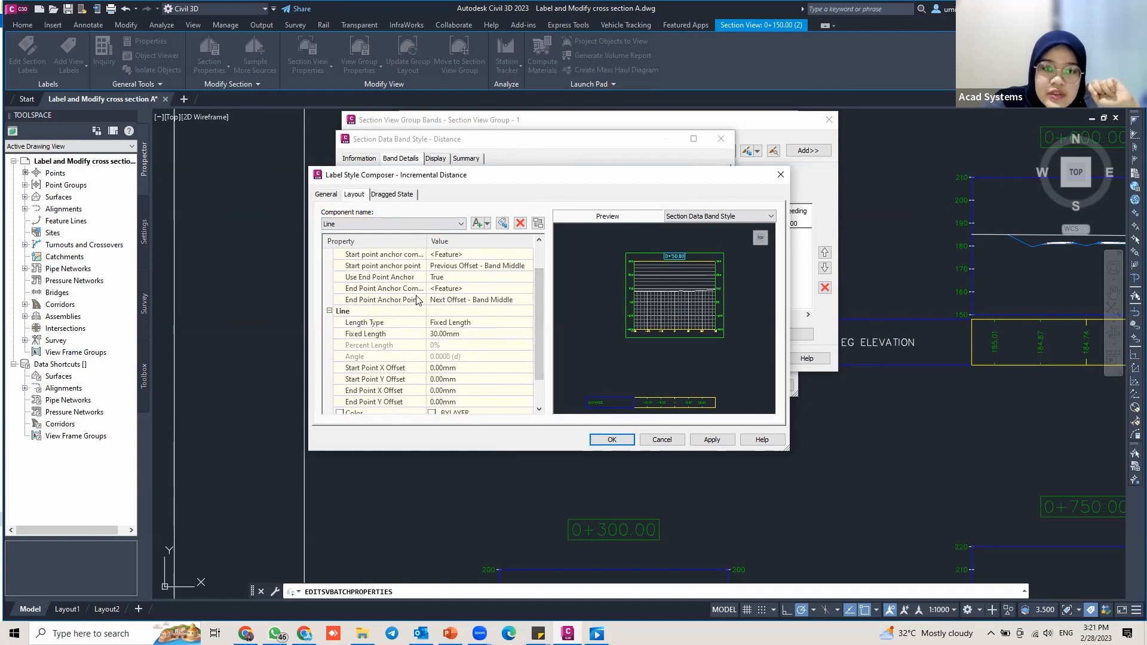
pyautogui.scroll(1, 417, 301)
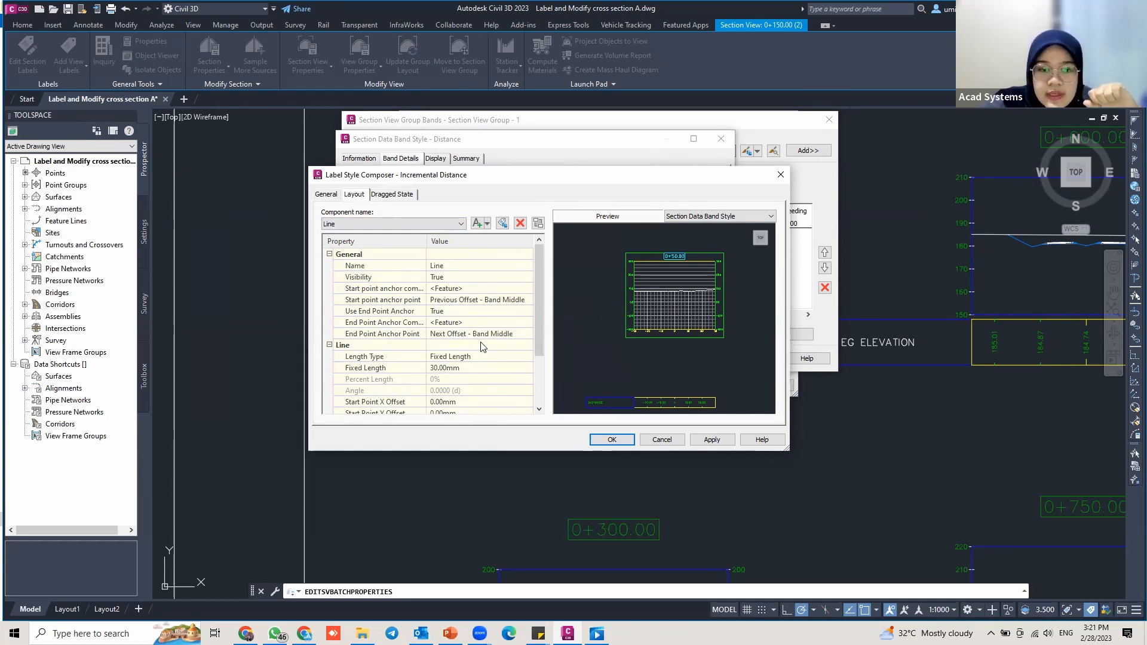
pyautogui.click(522, 334)
pyautogui.click(528, 334)
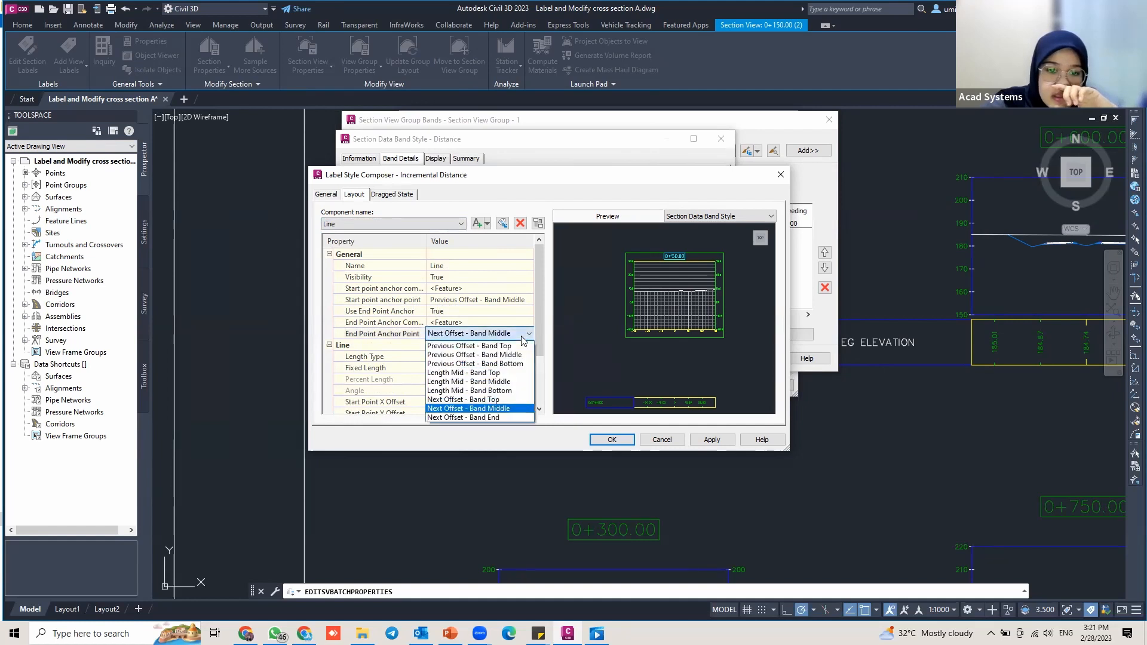
pyautogui.click(460, 368)
pyautogui.click(490, 357)
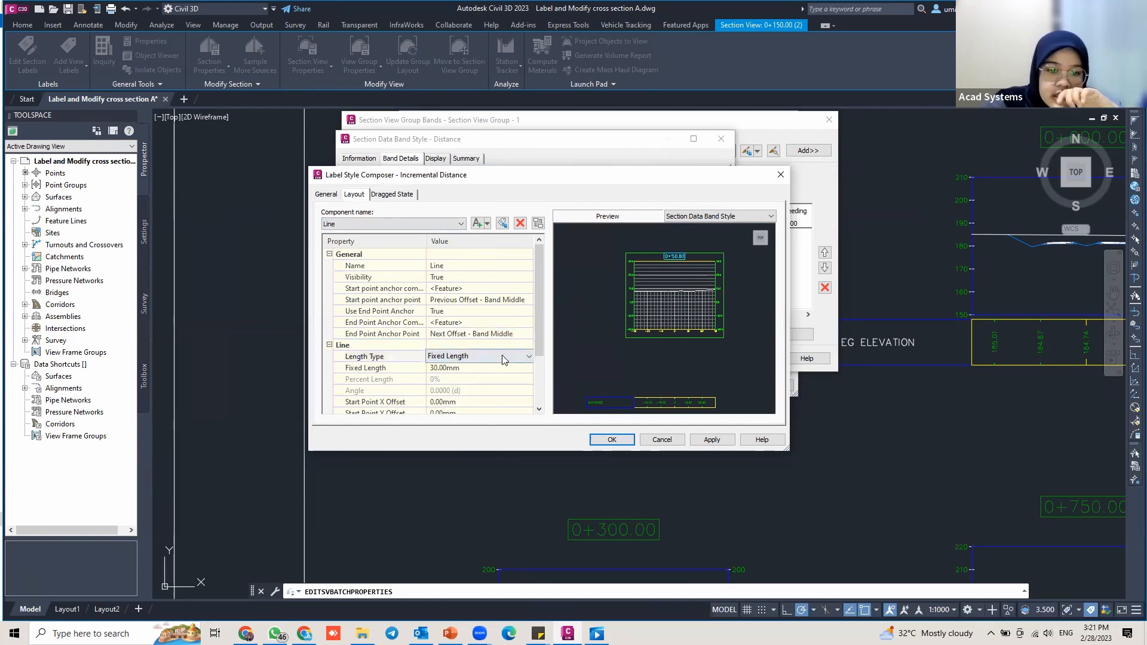
pyautogui.click(466, 359)
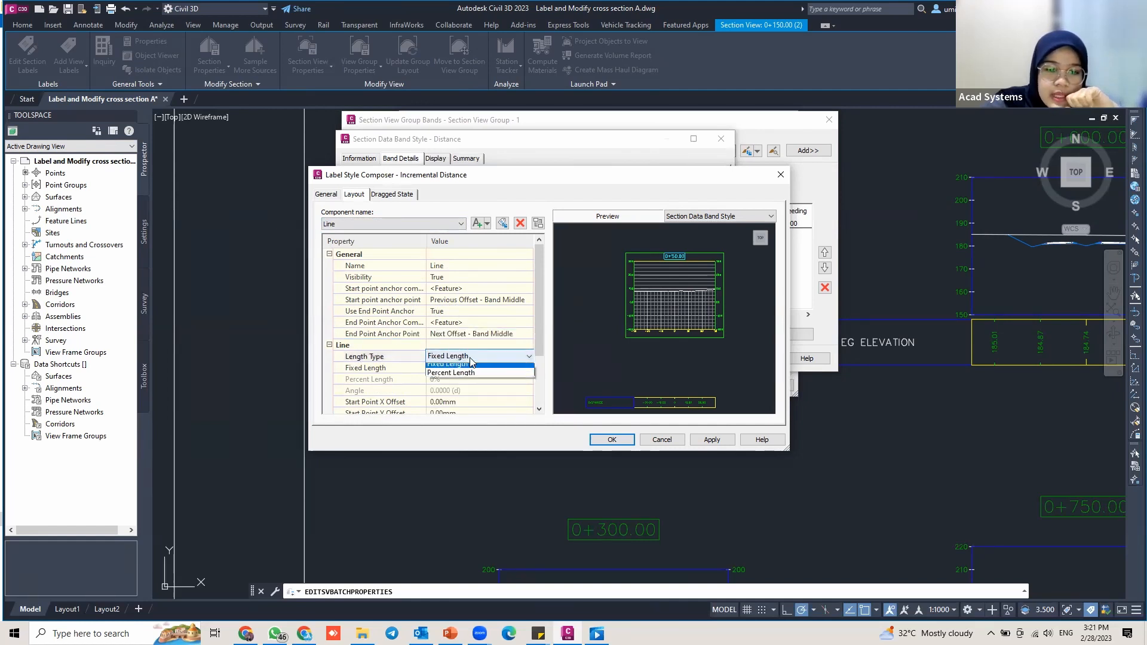
pyautogui.click(463, 380)
pyautogui.click(457, 380)
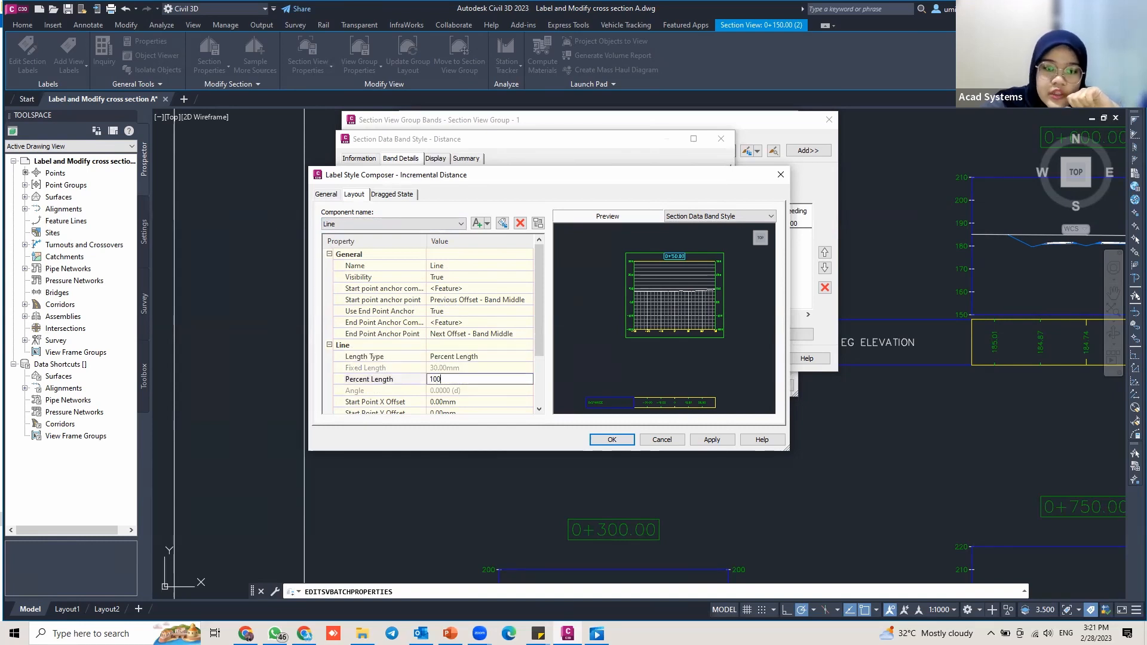
pyautogui.write('100')
# Step: Check the Line component's start and end point offsets, then apply and accept the Incremental Distance label style
pyautogui.scroll(-3, 478, 382)
pyautogui.click(463, 368)
pyautogui.click(461, 356)
pyautogui.click(477, 345)
pyautogui.click(489, 335)
pyautogui.click(481, 369)
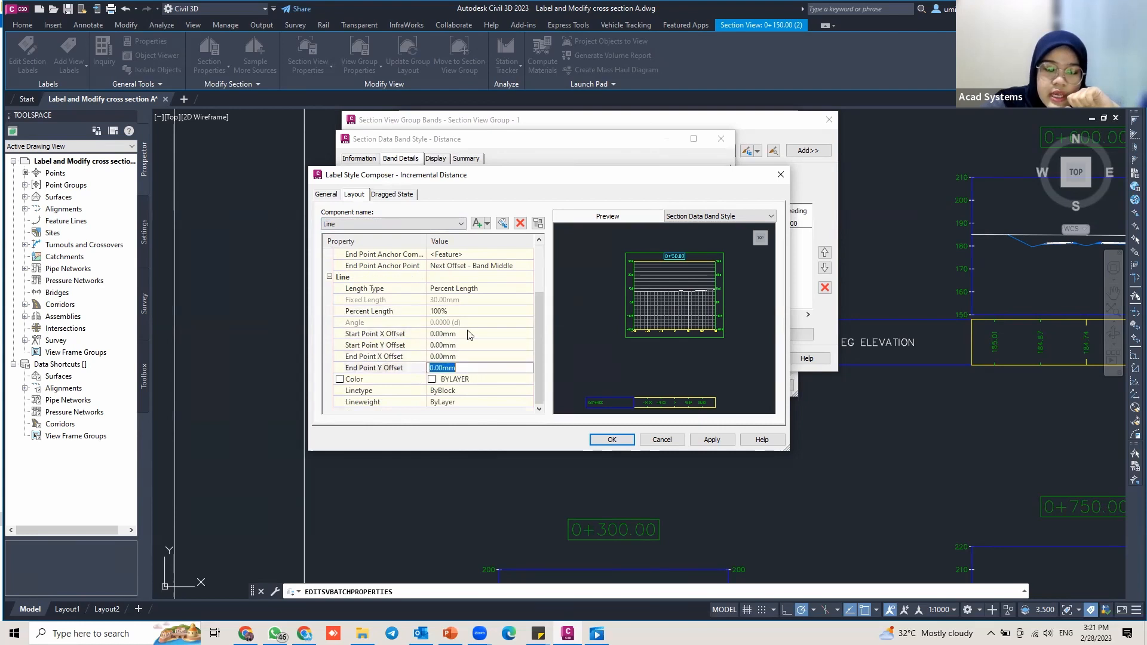
pyautogui.click(474, 311)
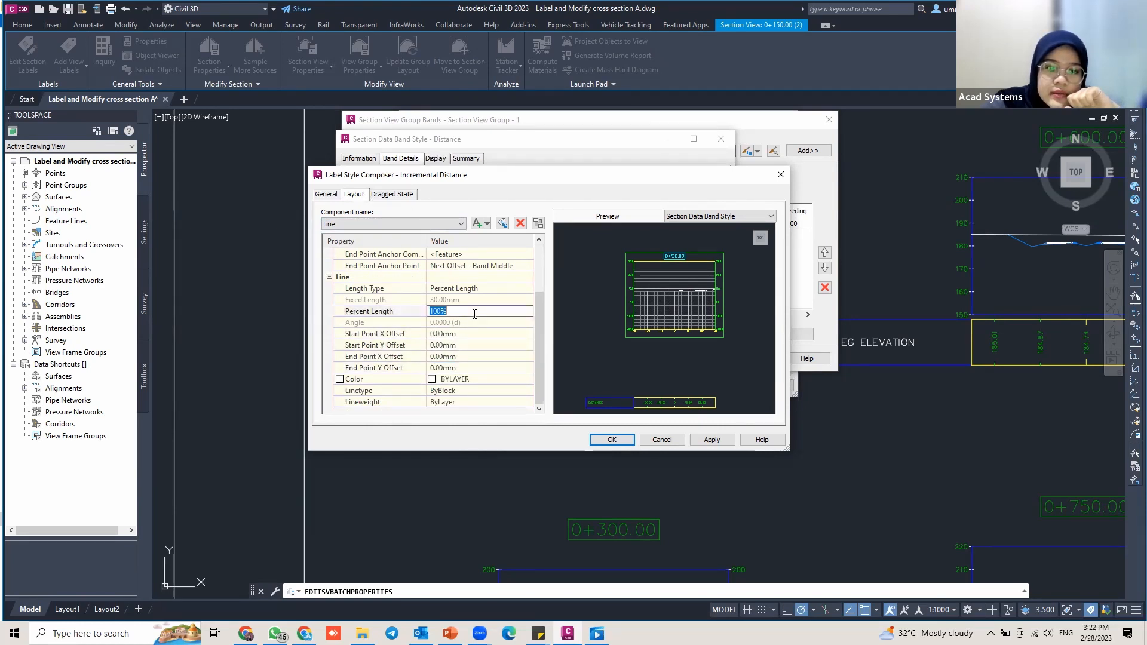
pyautogui.click(470, 334)
pyautogui.click(475, 365)
pyautogui.click(708, 440)
pyautogui.click(610, 439)
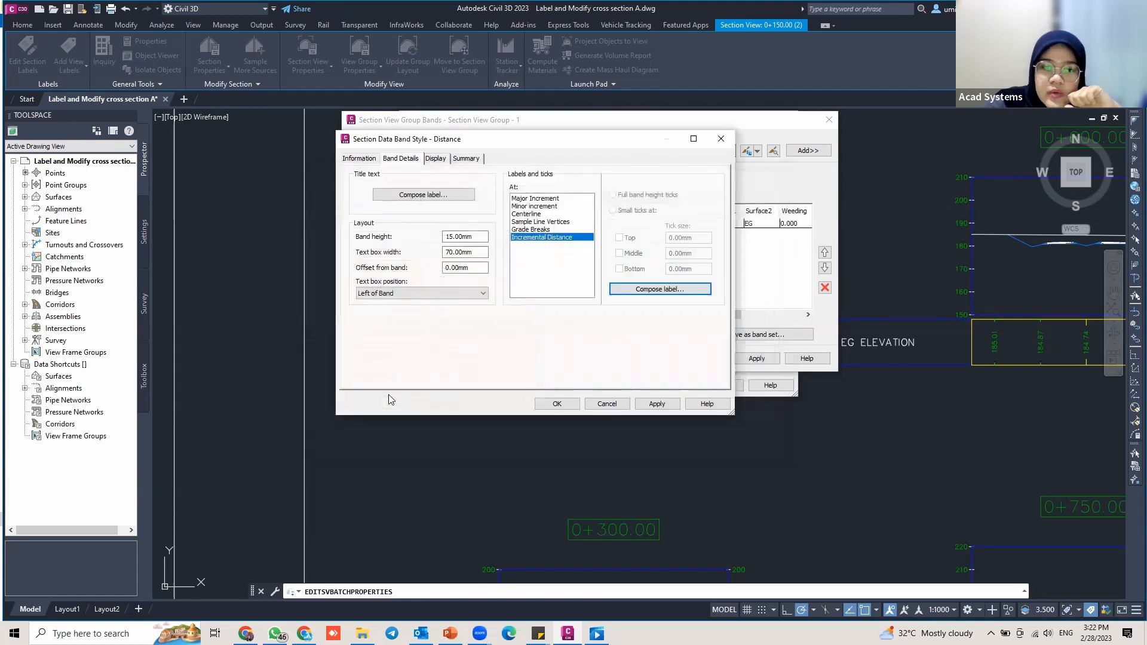
# Step: Check the Grade Breaks tick settings, then apply and accept the Distance band style
pyautogui.click(528, 230)
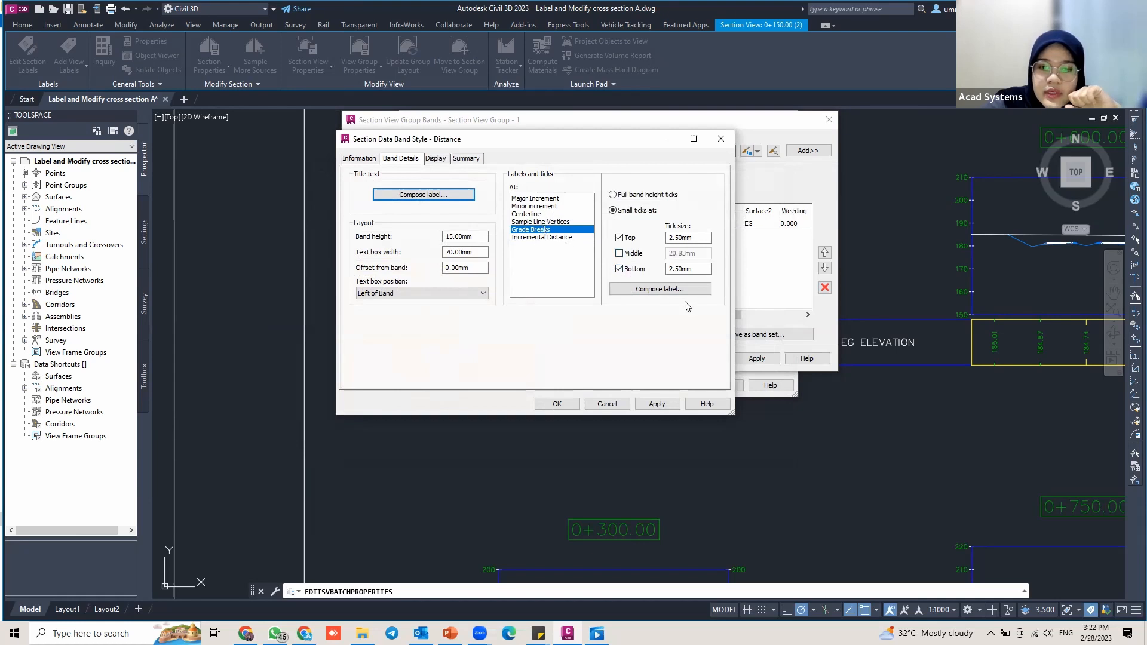
pyautogui.click(657, 406)
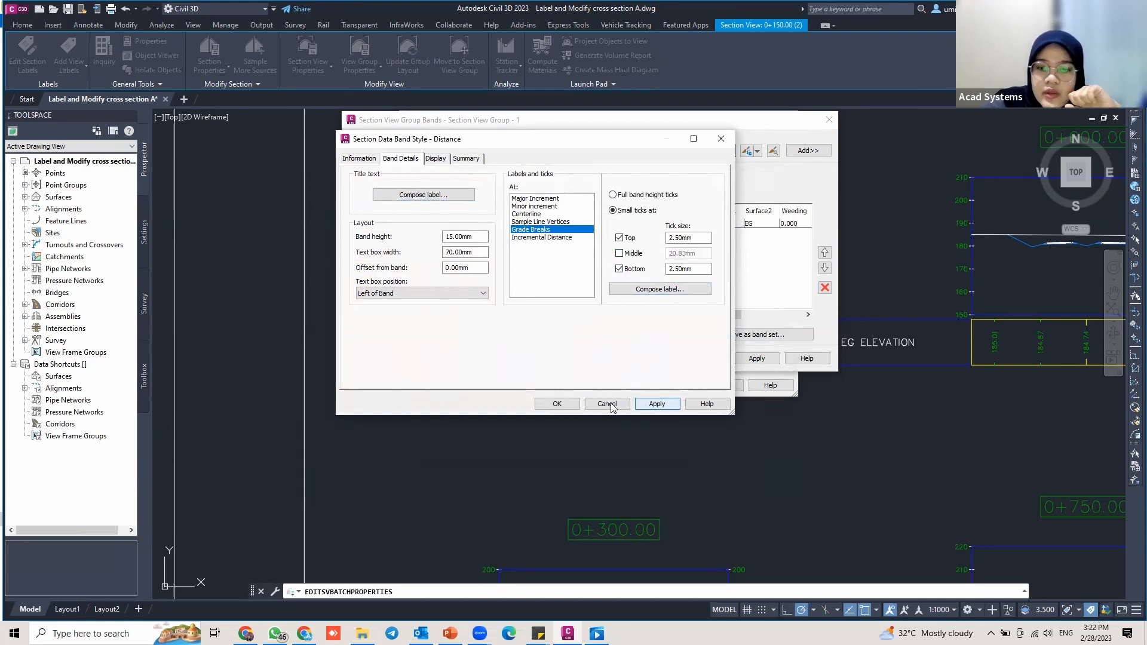
pyautogui.click(561, 400)
pyautogui.click(739, 359)
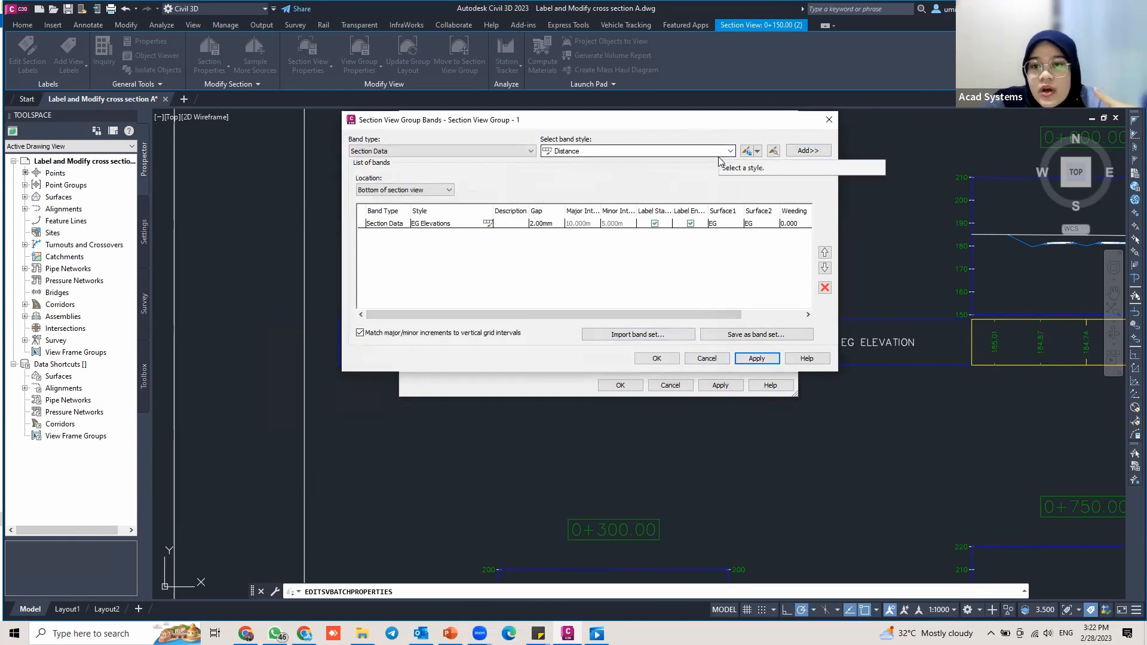
# Step: Add the Distance section data band at the bottom of the section views and apply it to the whole section view group
pyautogui.click(808, 152)
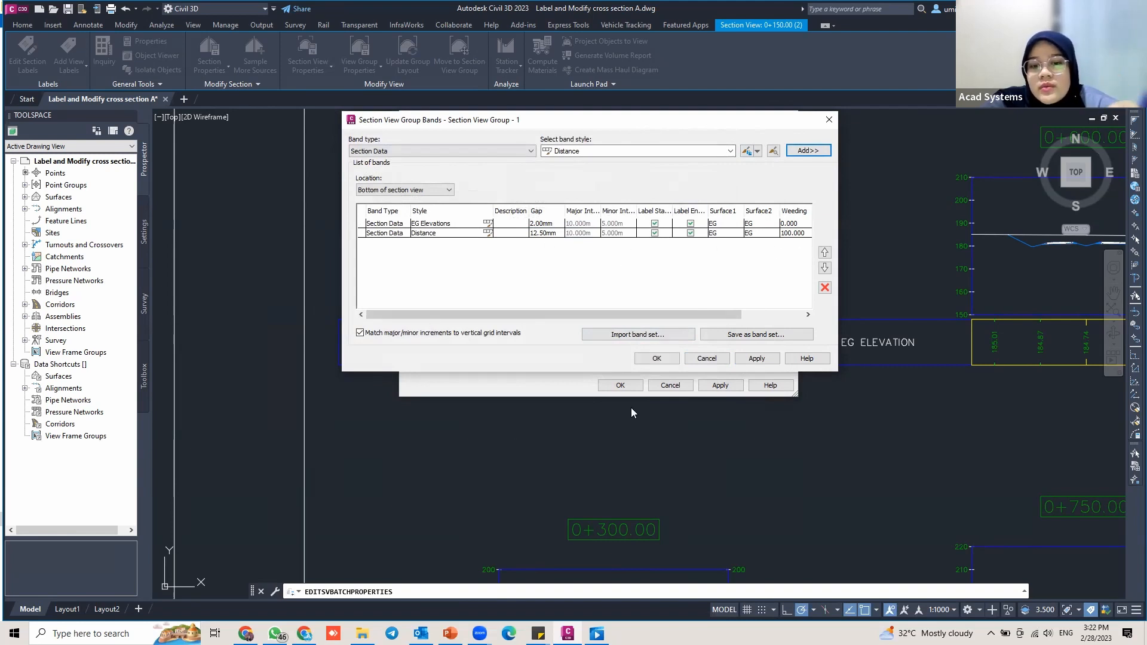
pyautogui.click(756, 359)
pyautogui.click(655, 358)
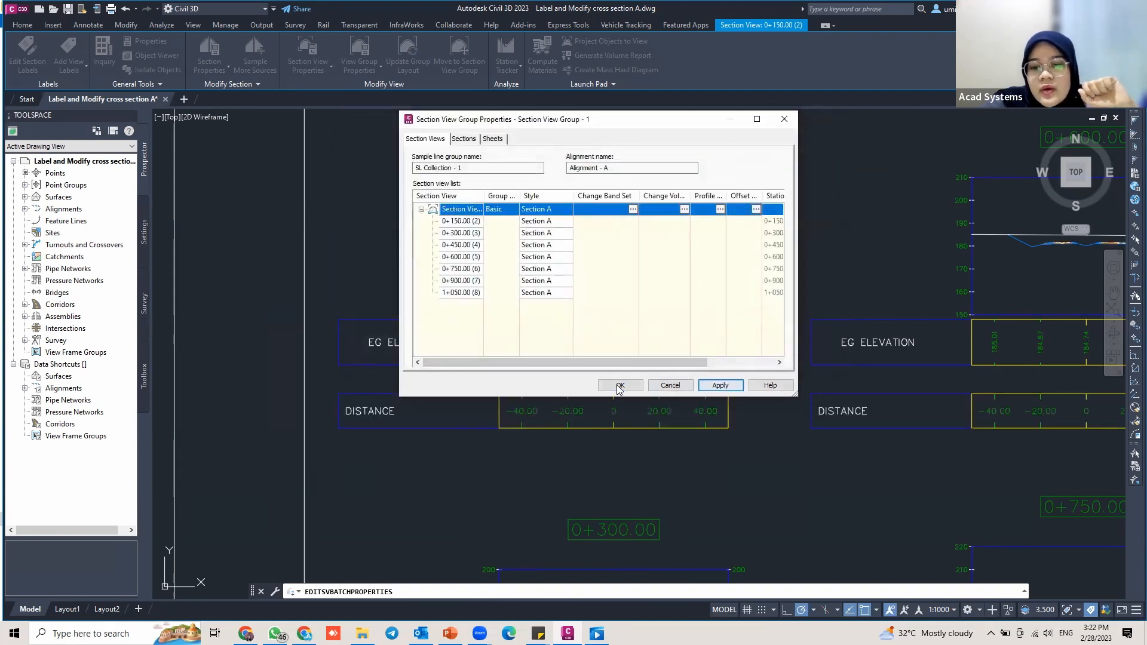
pyautogui.click(619, 385)
pyautogui.press('Escape')
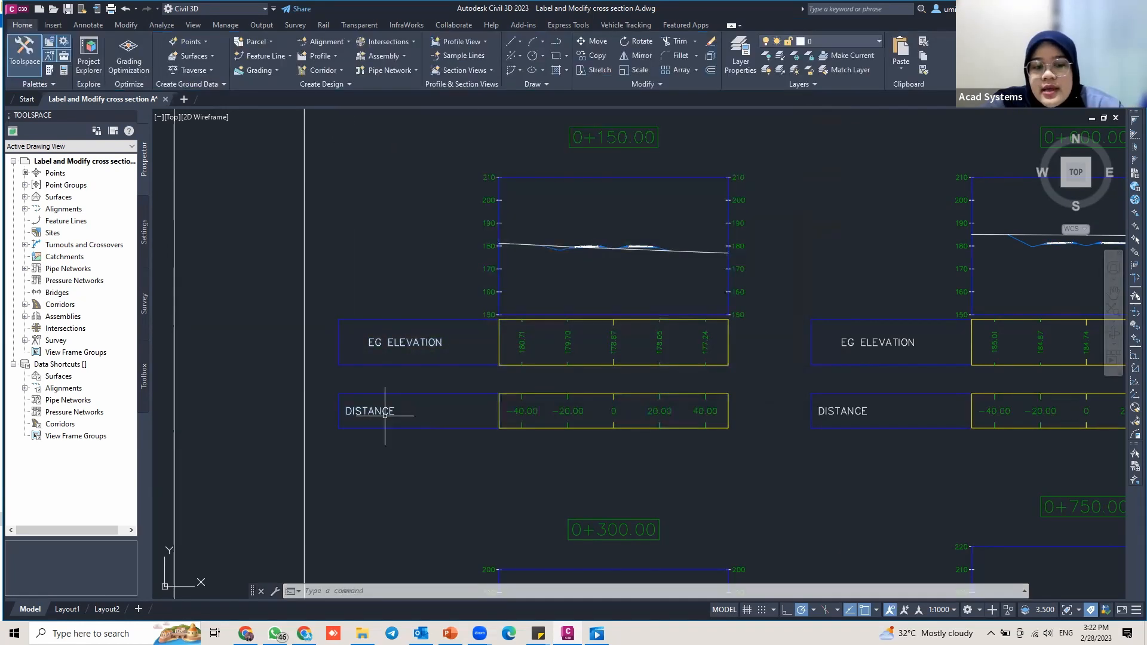
# Step: Open the Distance band's style for editing from the band set of section view 0+150.00's group
pyautogui.scroll(2, 425, 392)
pyautogui.moveTo(425, 392); pyautogui.dragTo(442, 376, button='middle')
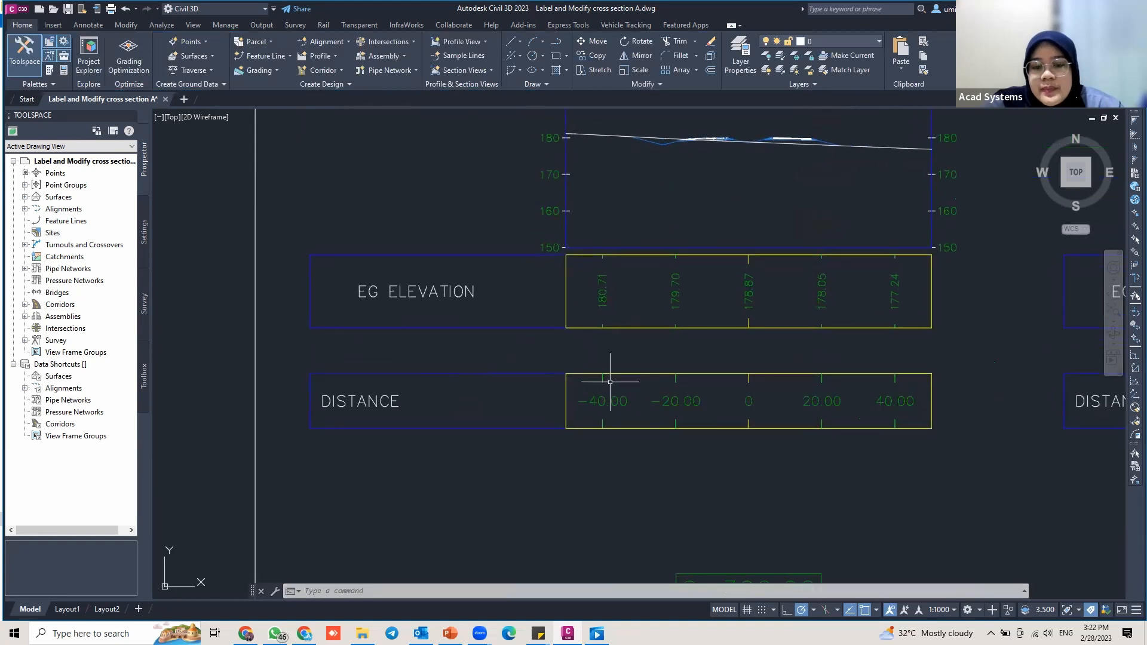
pyautogui.click(560, 375)
pyautogui.click(564, 379)
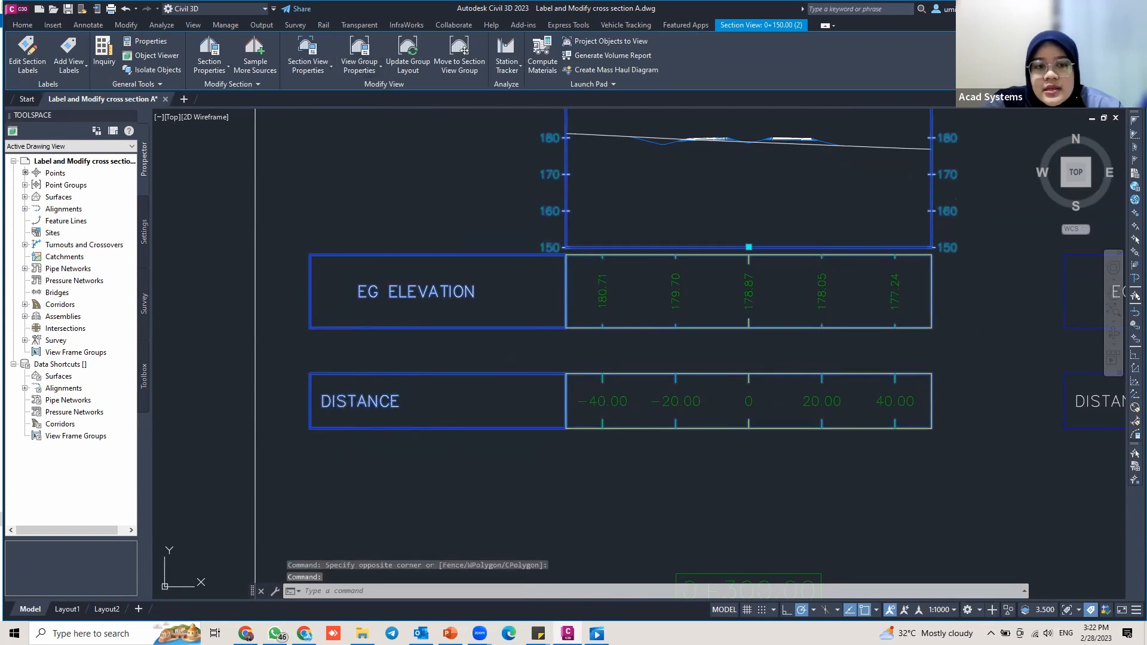
pyautogui.click(358, 57)
pyautogui.click(634, 209)
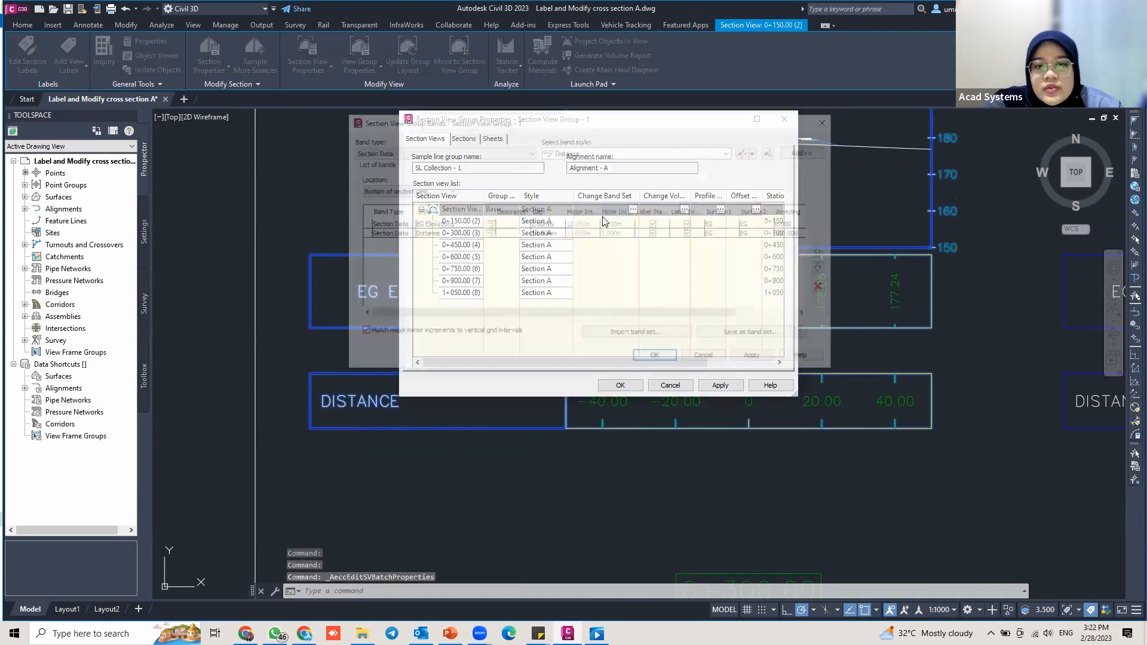
pyautogui.click(829, 121)
pyautogui.click(567, 210)
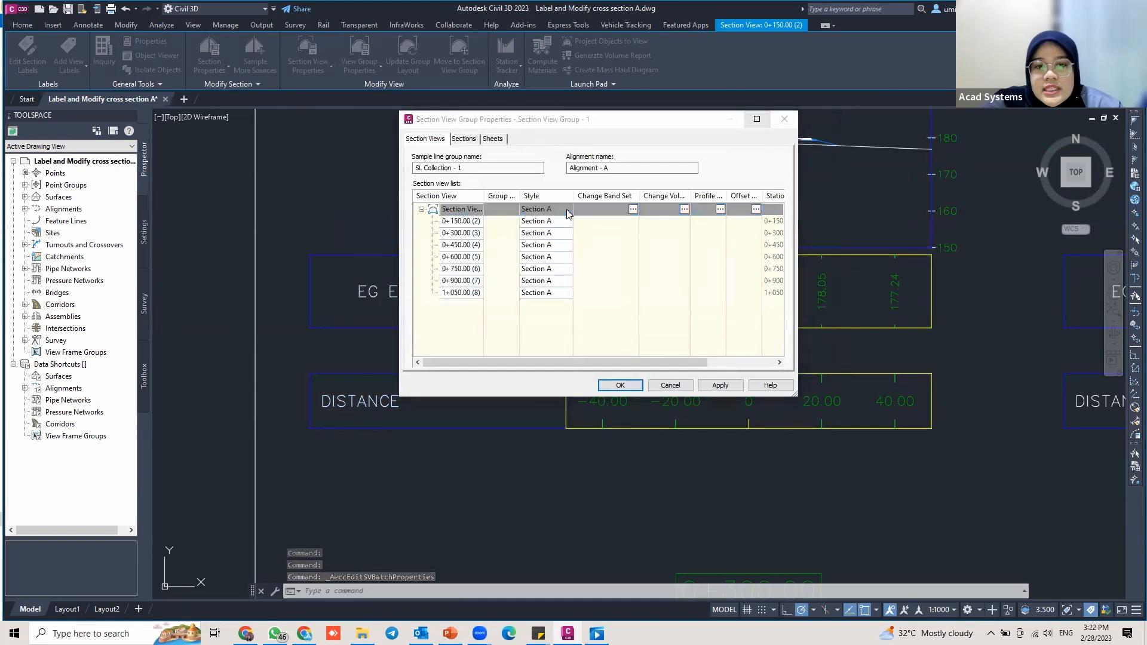
pyautogui.click(653, 242)
pyautogui.click(633, 209)
pyautogui.click(490, 233)
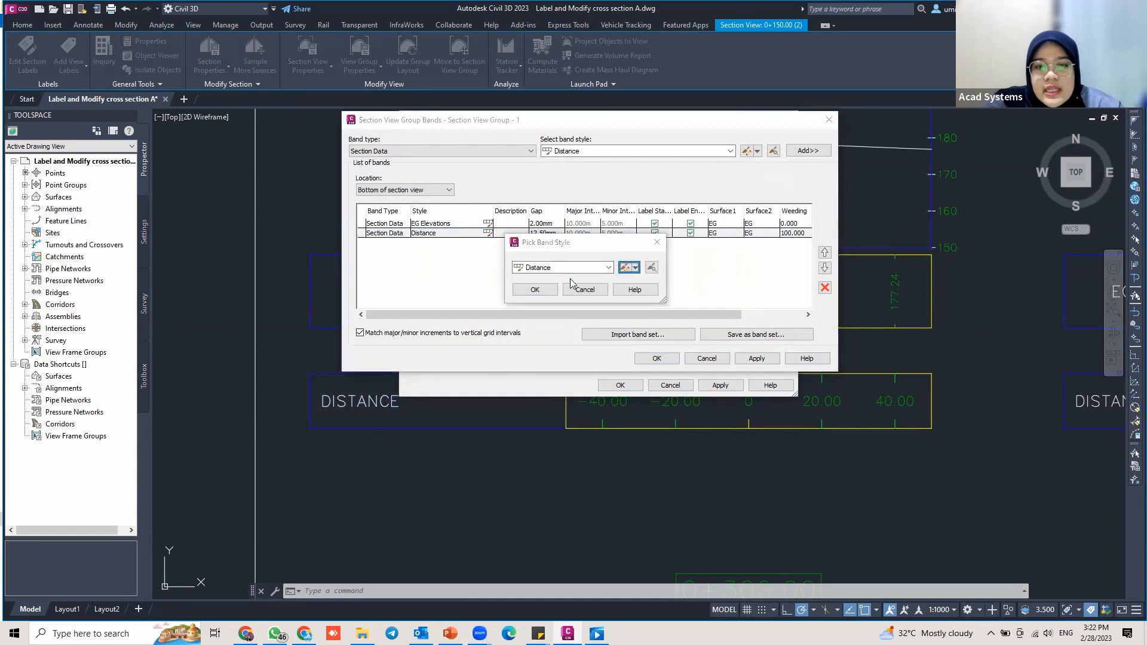
pyautogui.click(625, 267)
# Step: Set the Distance band title text's X Offset to 5 mm and accept the change through to the section view group
pyautogui.click(425, 196)
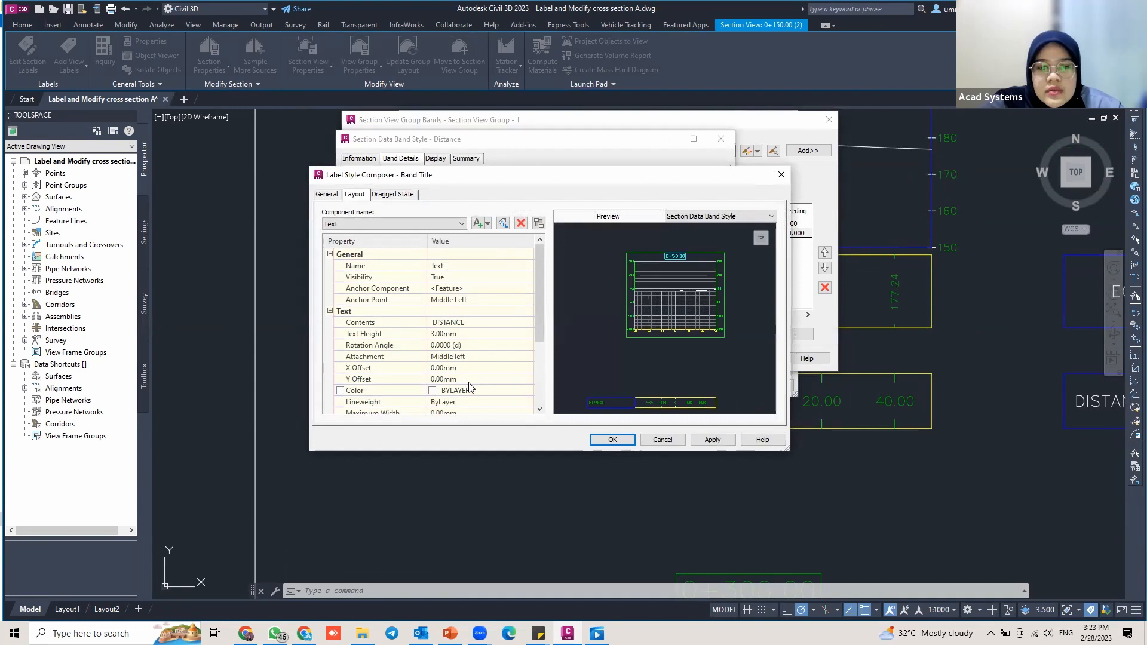
pyautogui.click(495, 368)
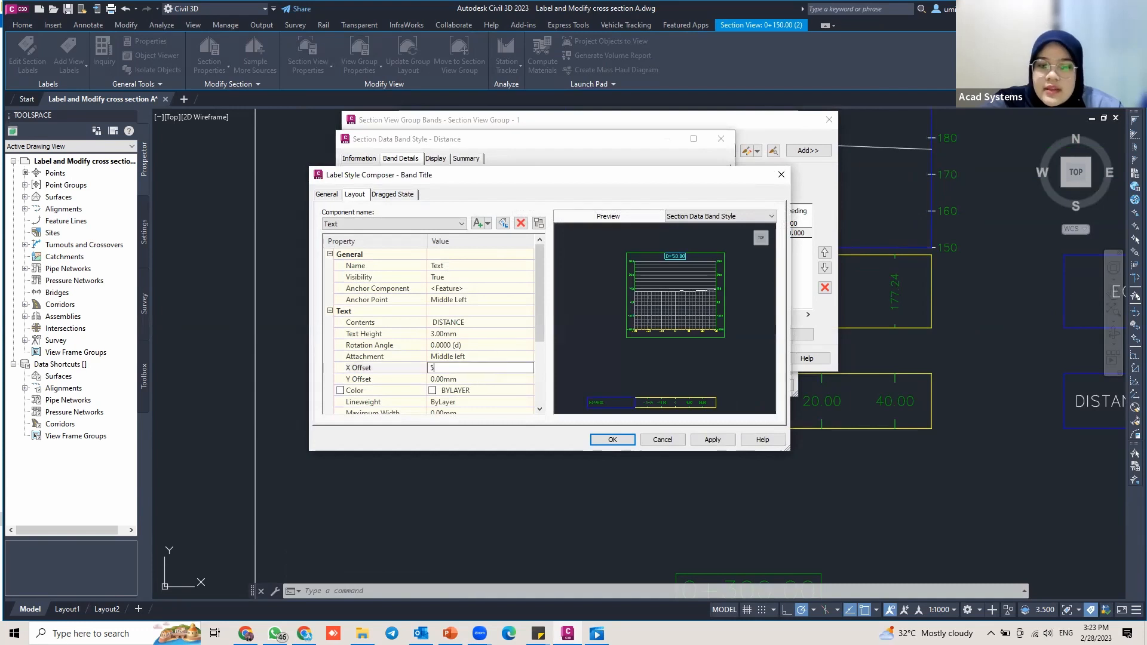
pyautogui.click(612, 440)
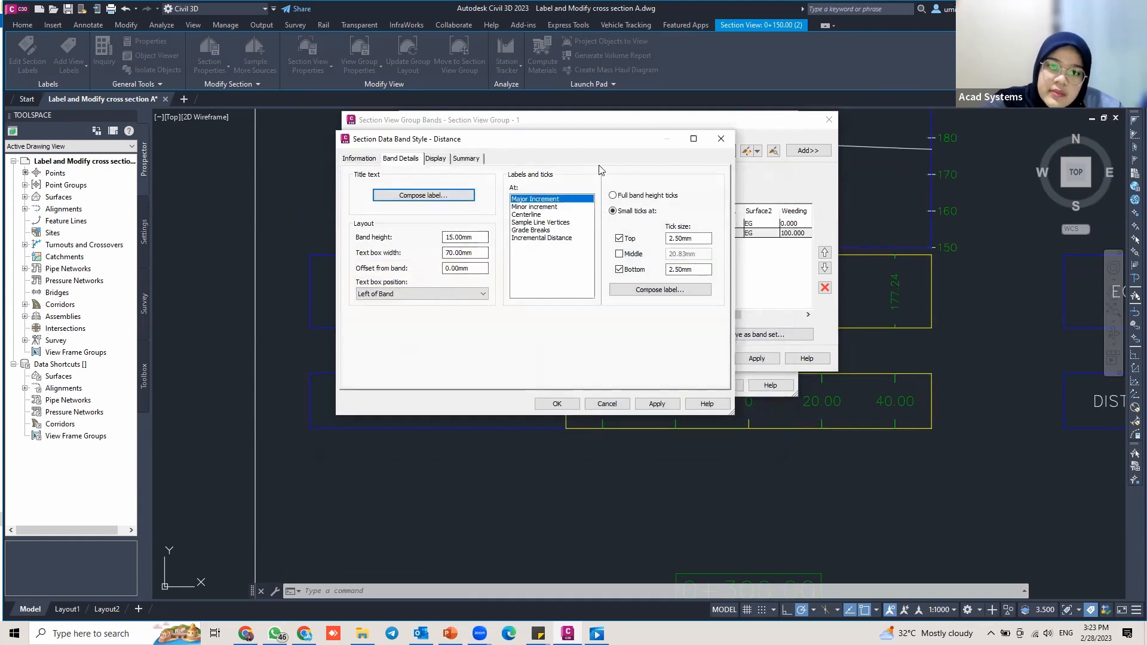
pyautogui.moveTo(476, 143); pyautogui.dragTo(525, 136)
pyautogui.click(707, 397)
pyautogui.click(610, 398)
pyautogui.click(535, 289)
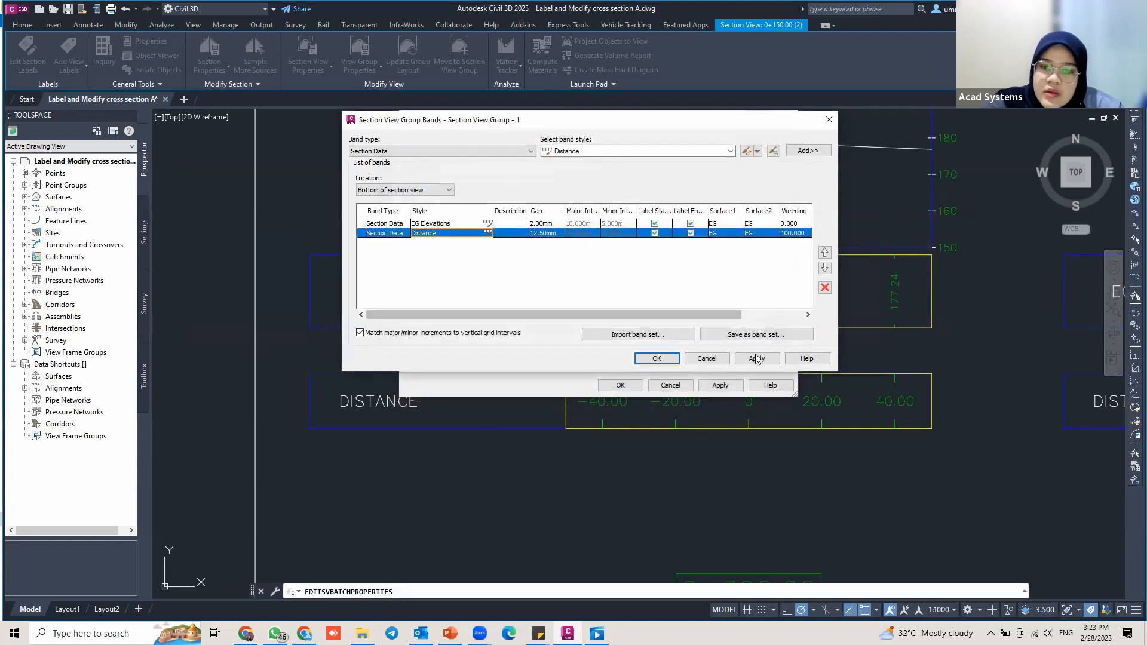
pyautogui.click(657, 358)
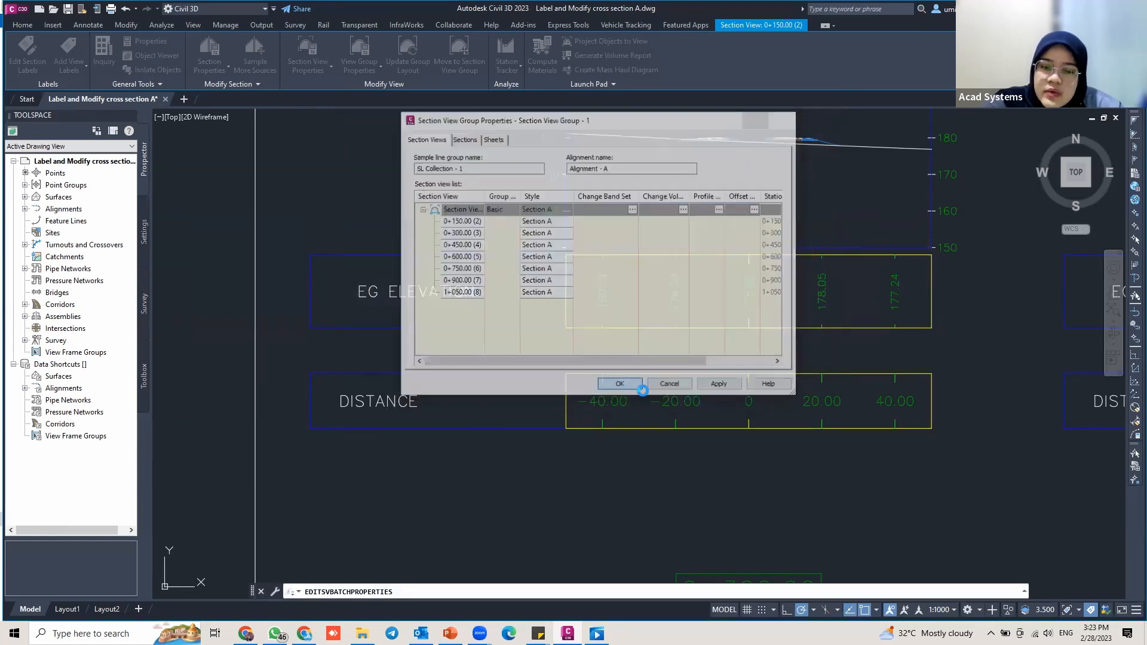
pyautogui.click(619, 385)
# Step: Open the display settings of the EG Elevations band style from the section view group's band set
pyautogui.scroll(-6, 525, 371)
pyautogui.scroll(3, 525, 358)
pyautogui.moveTo(496, 344); pyautogui.dragTo(462, 373, button='middle')
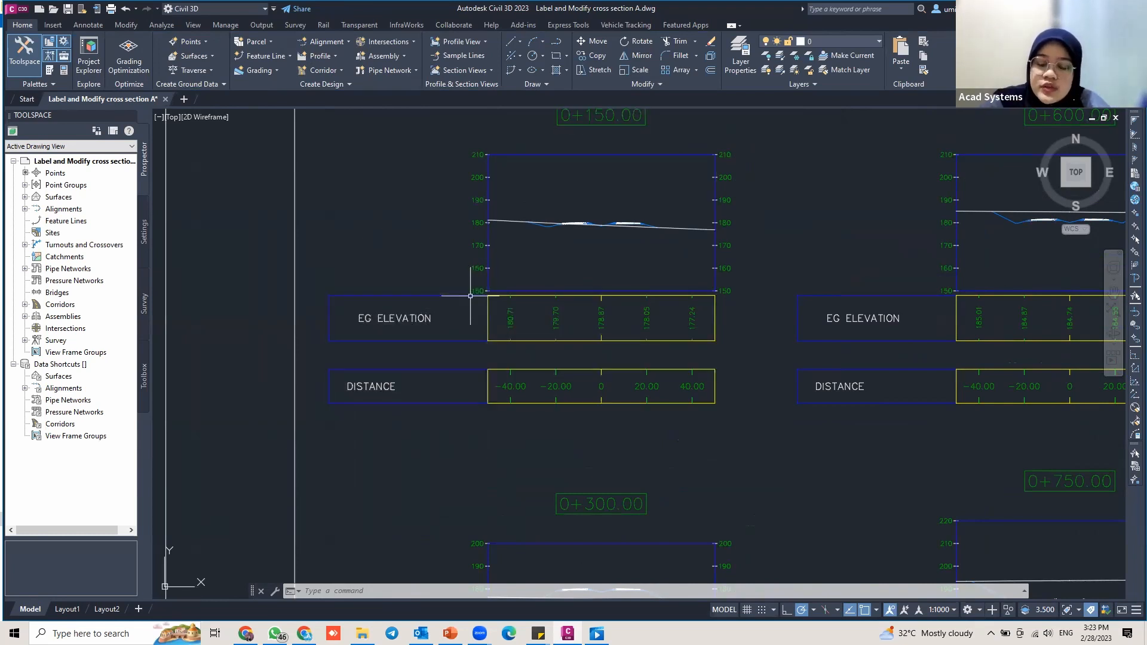
pyautogui.click(489, 336)
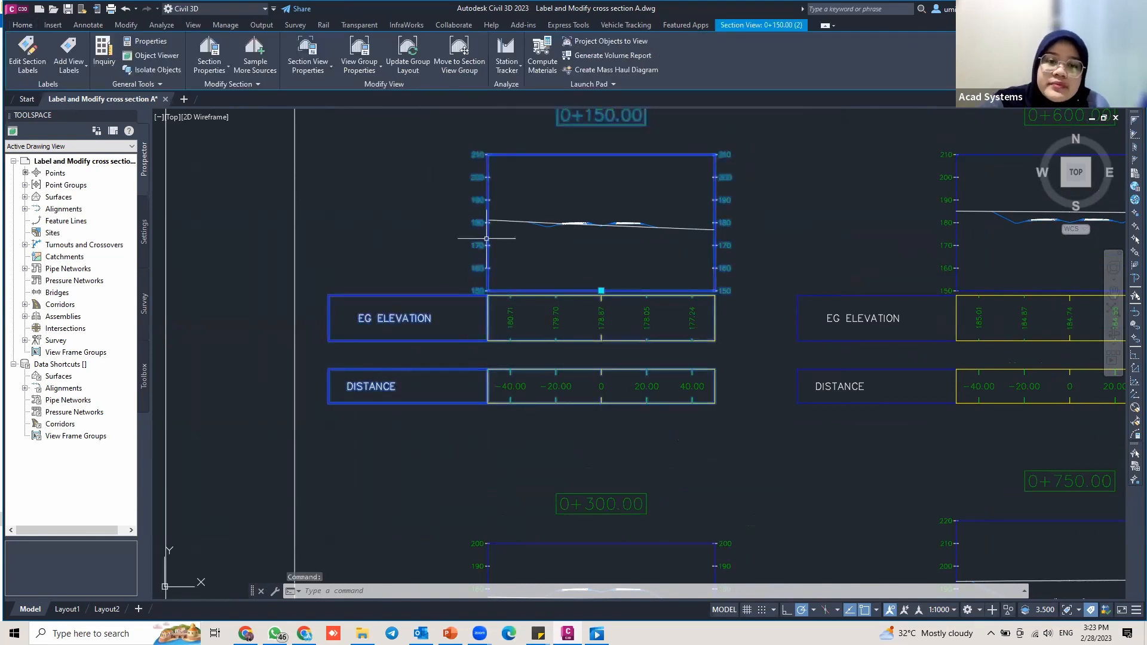
pyautogui.click(355, 51)
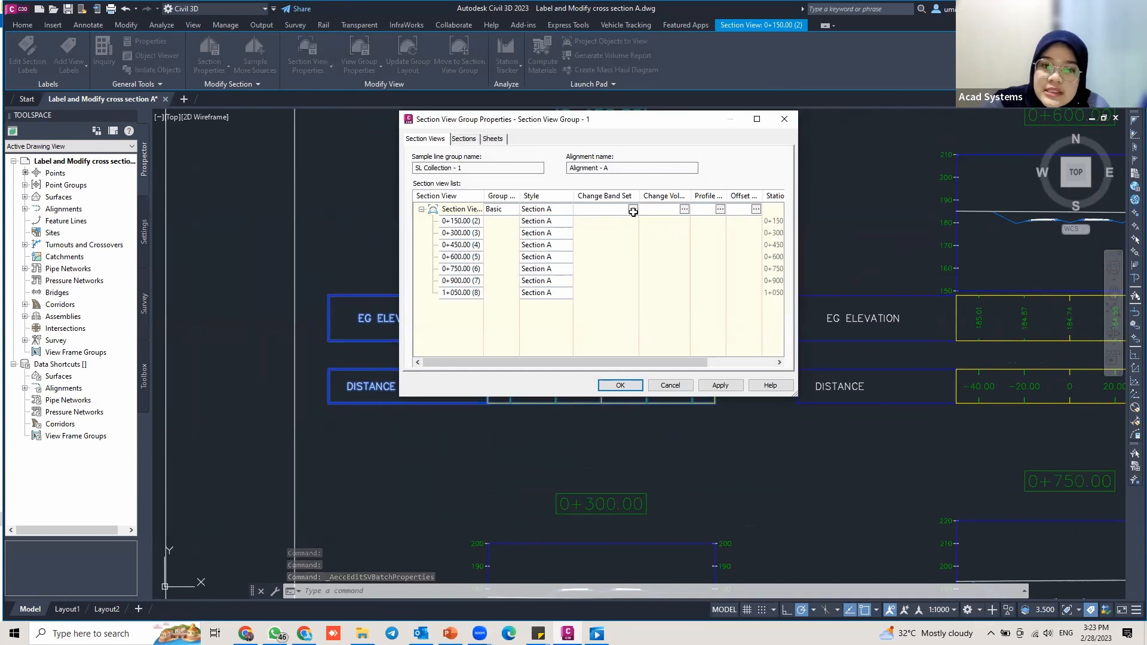
pyautogui.click(633, 209)
pyautogui.click(377, 225)
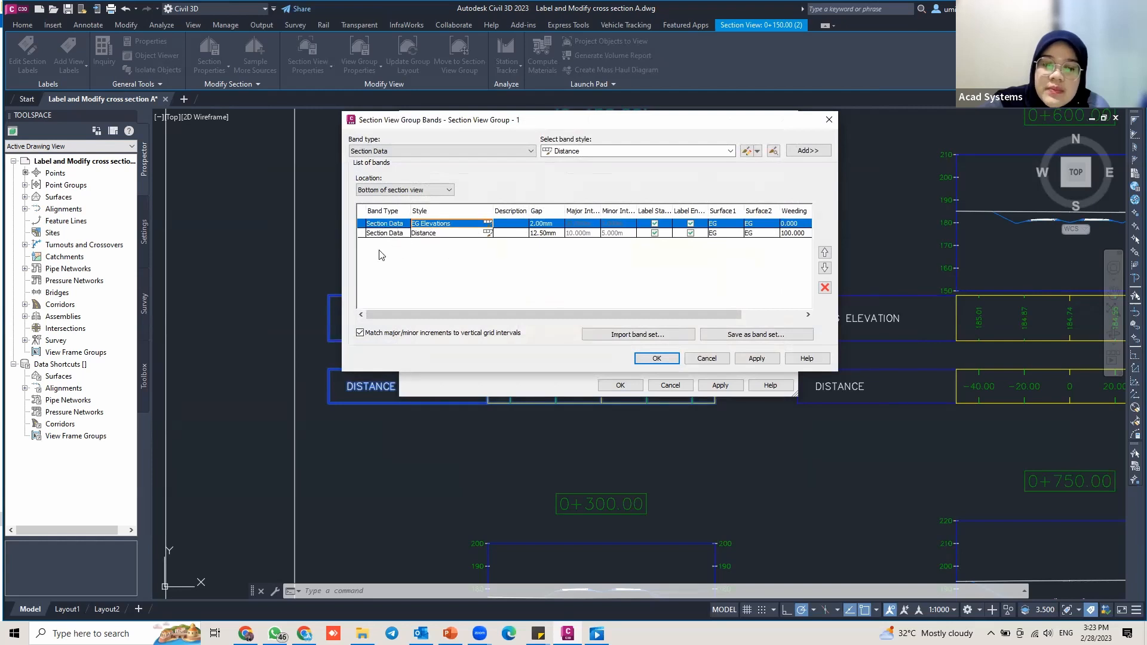
pyautogui.click(486, 226)
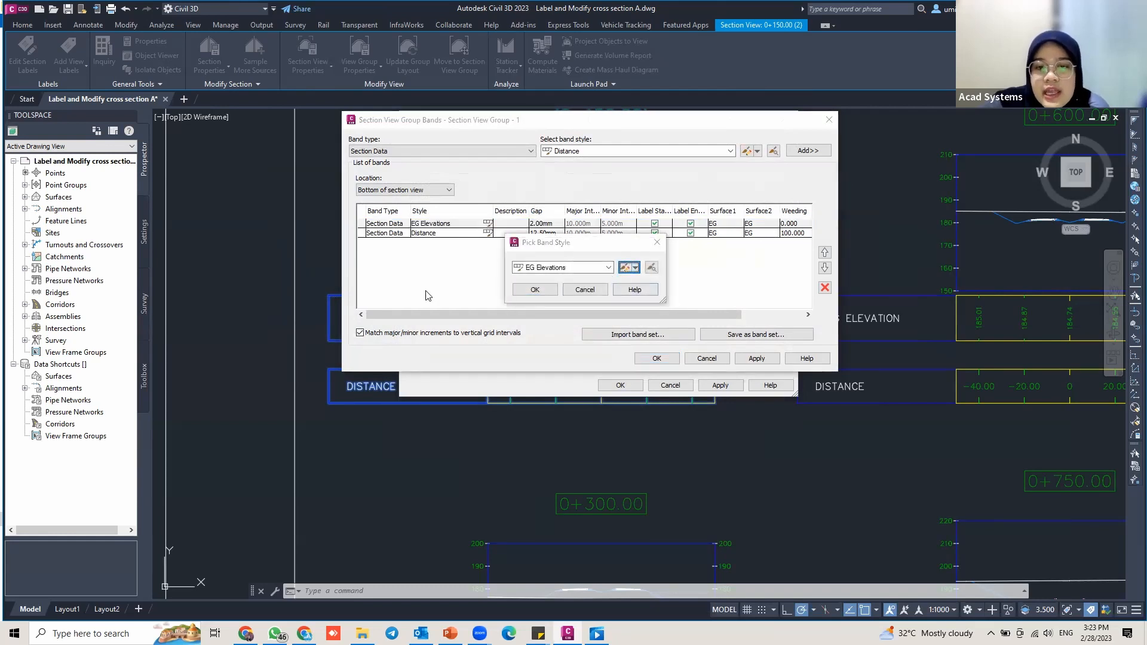
pyautogui.click(627, 269)
pyautogui.click(484, 152)
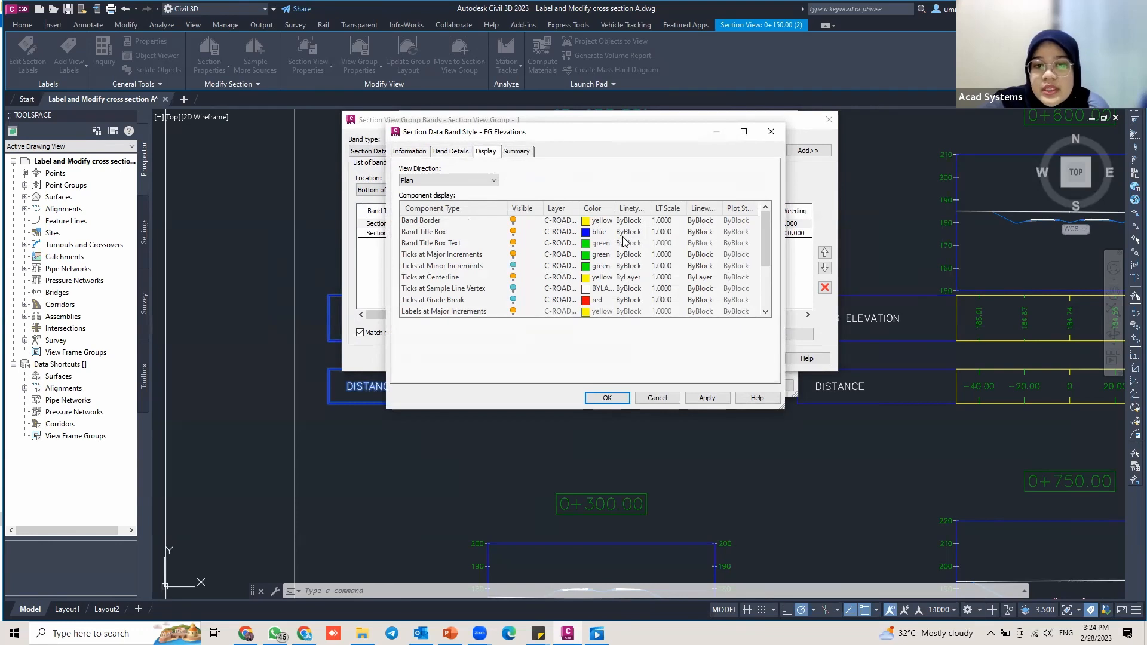
# Step: Set the EG Elevations Band Border to color index 10 and the Band Title Box to red
pyautogui.click(420, 224)
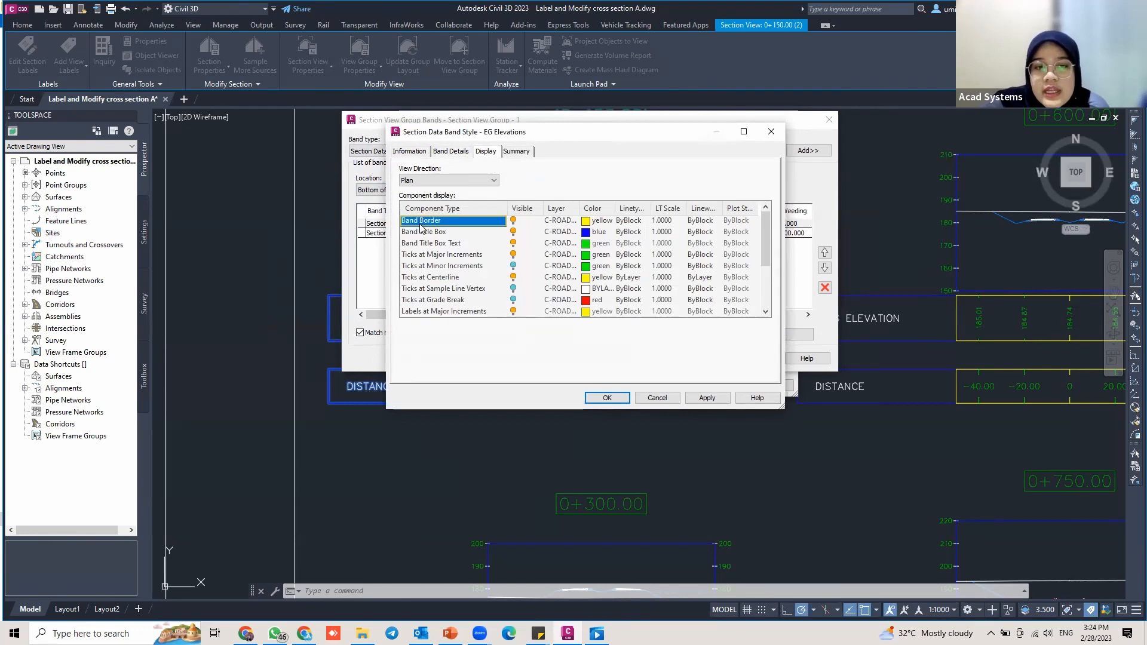
pyautogui.click(586, 223)
pyautogui.click(478, 275)
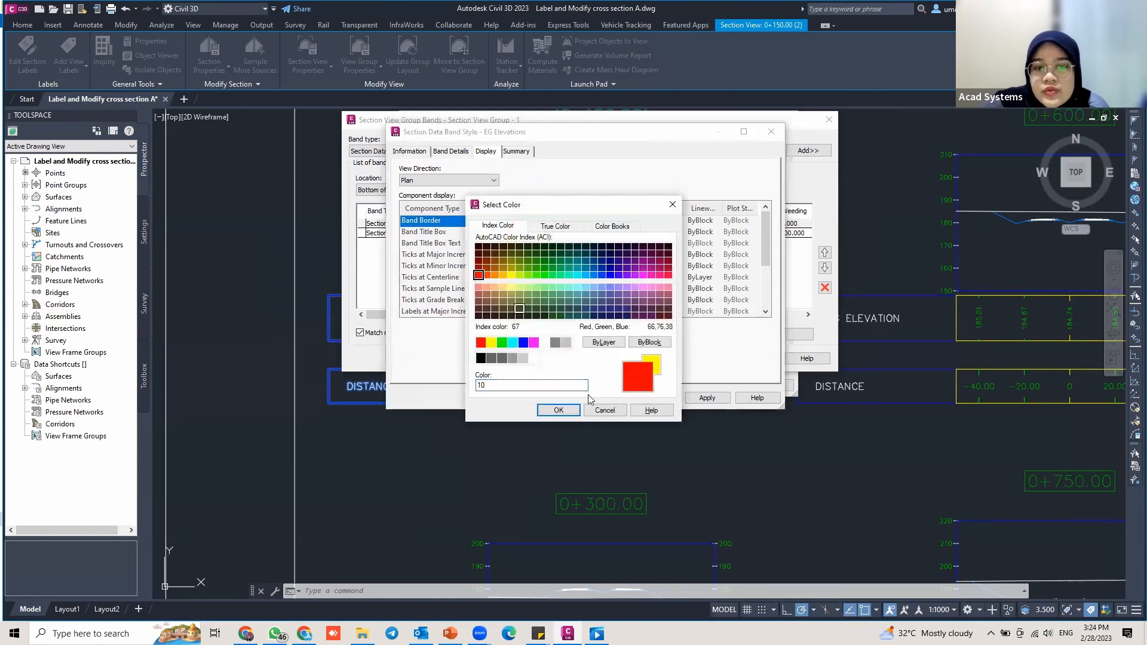
pyautogui.click(558, 409)
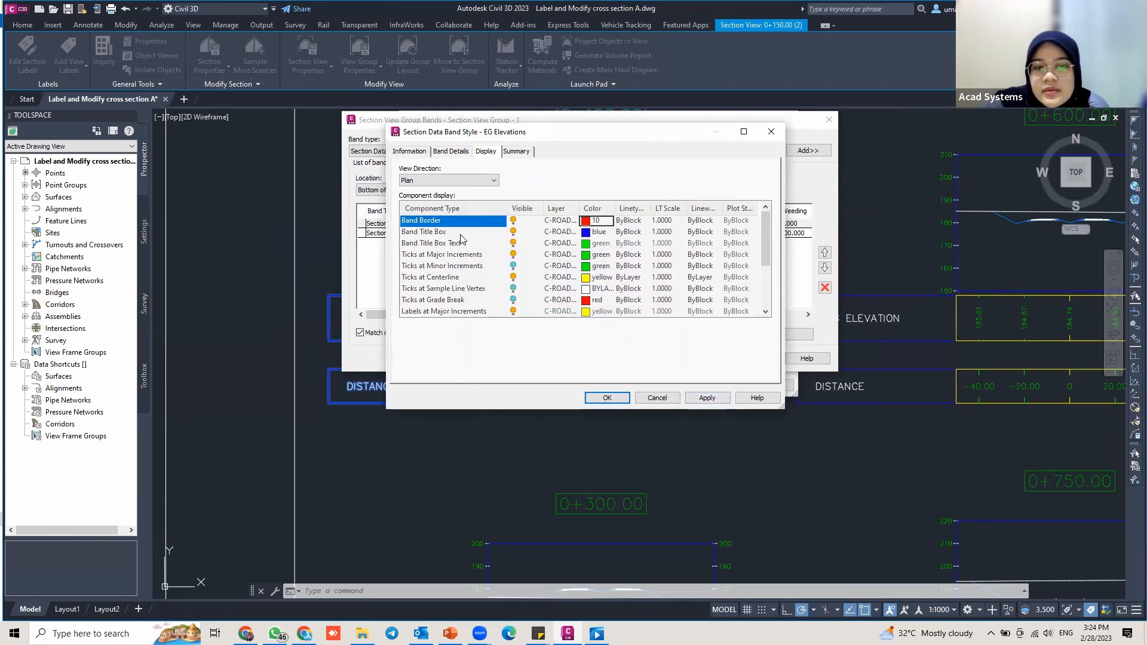
pyautogui.click(586, 233)
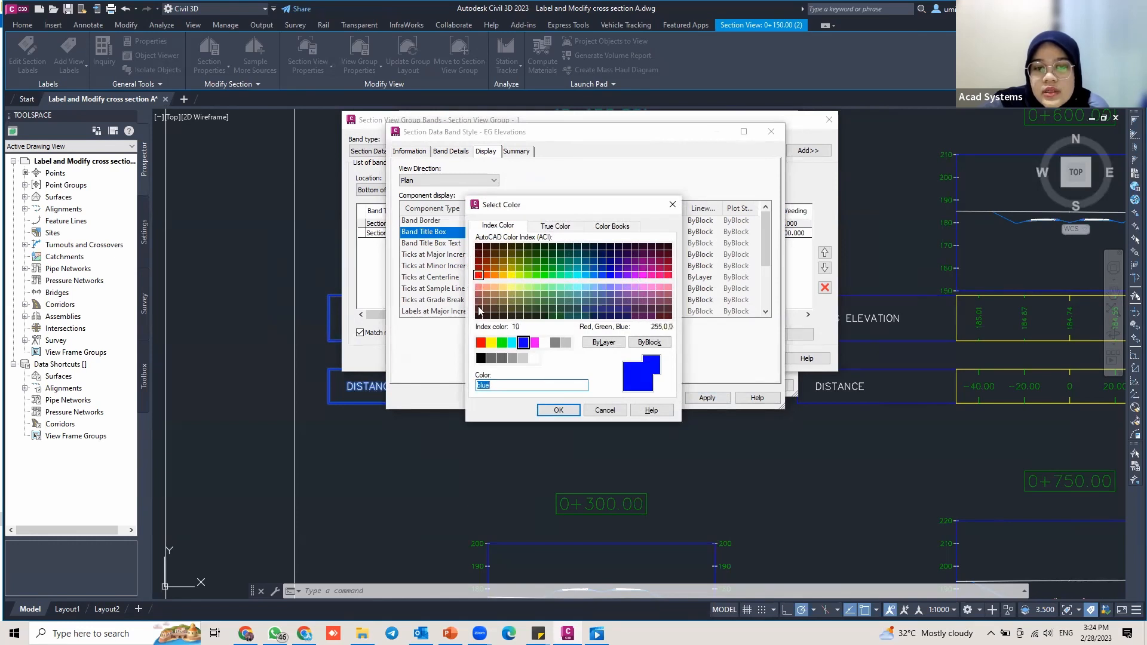
pyautogui.click(480, 342)
pyautogui.click(558, 409)
# Step: Apply and accept the EG Elevations band style and band set for the section view group, then clear the selection
pyautogui.click(717, 399)
pyautogui.click(605, 397)
pyautogui.click(536, 292)
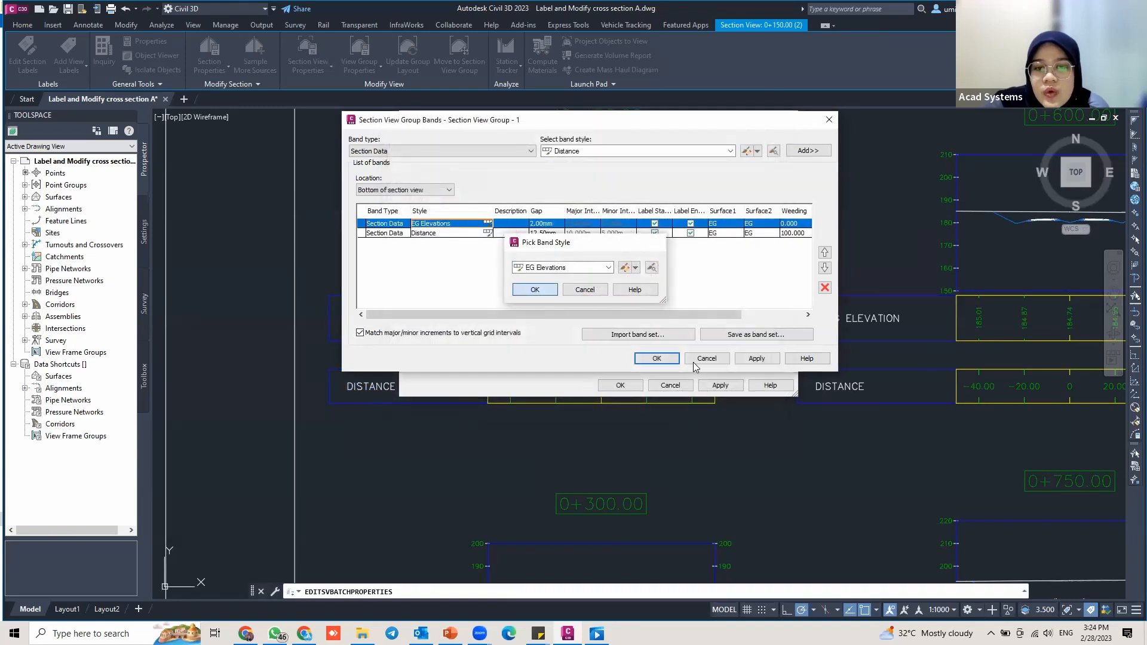
pyautogui.click(756, 358)
pyautogui.click(656, 359)
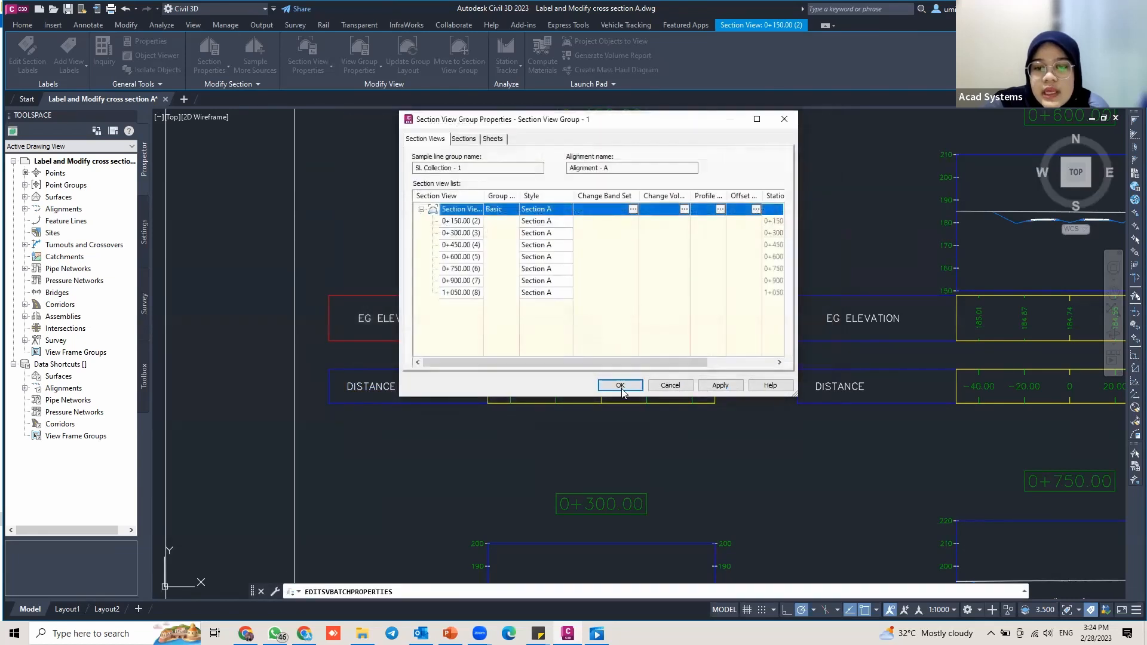
pyautogui.click(620, 386)
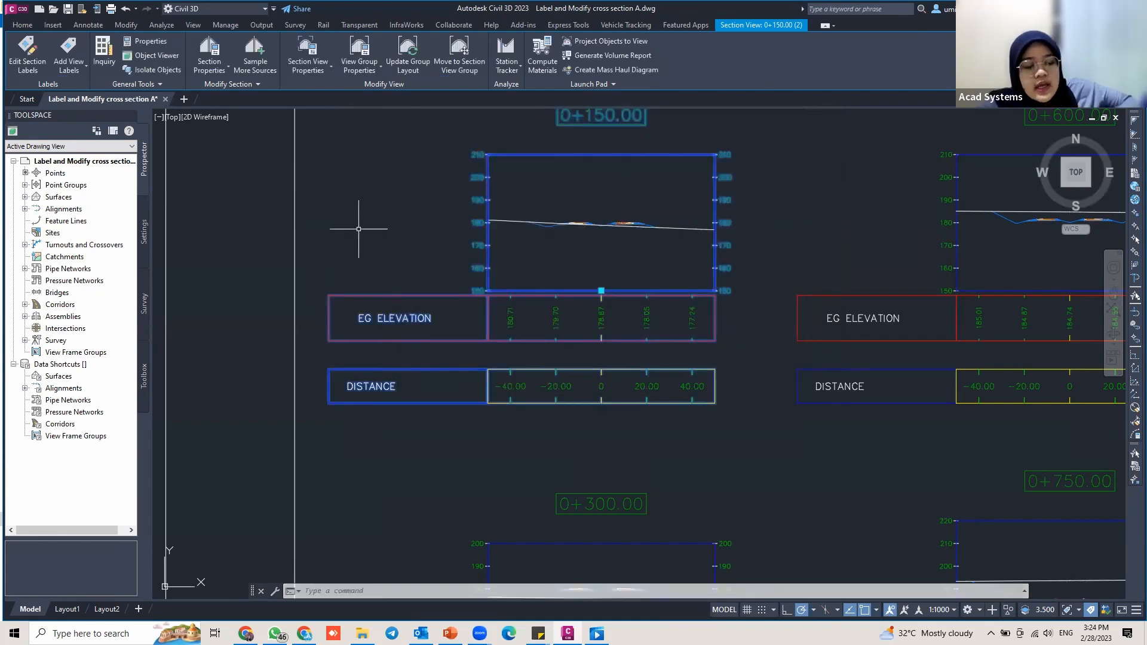
pyautogui.press('Escape')
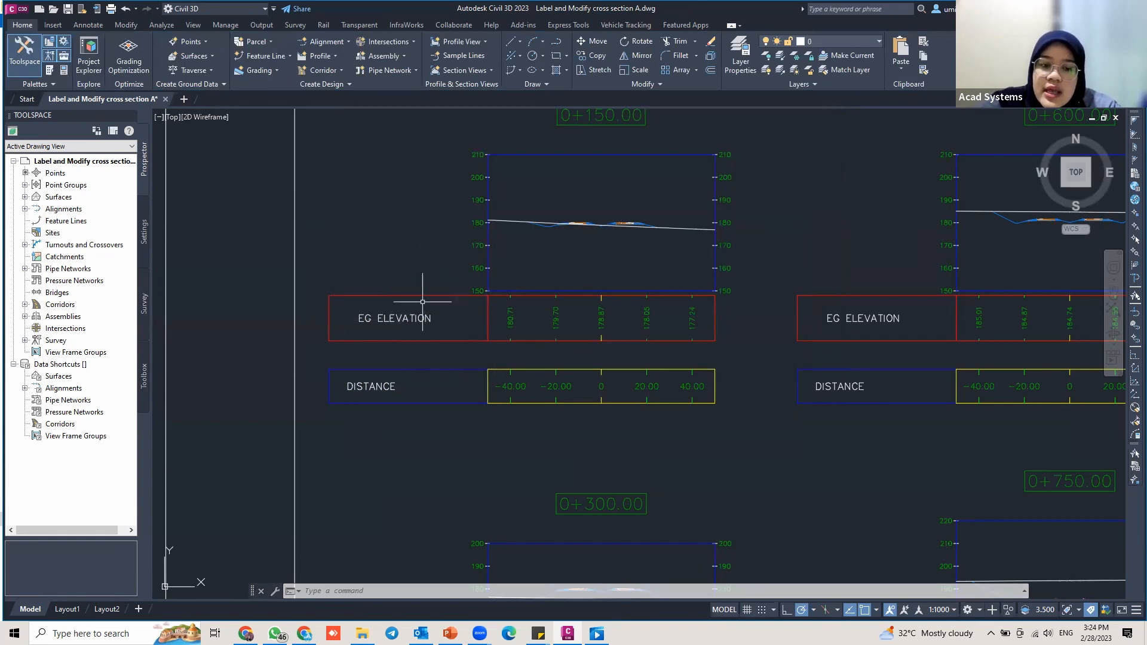
# Step: Examine the existing ground section line in the 0+150.00 section view
pyautogui.moveTo(520, 226); pyautogui.dragTo(476, 271, button='middle')
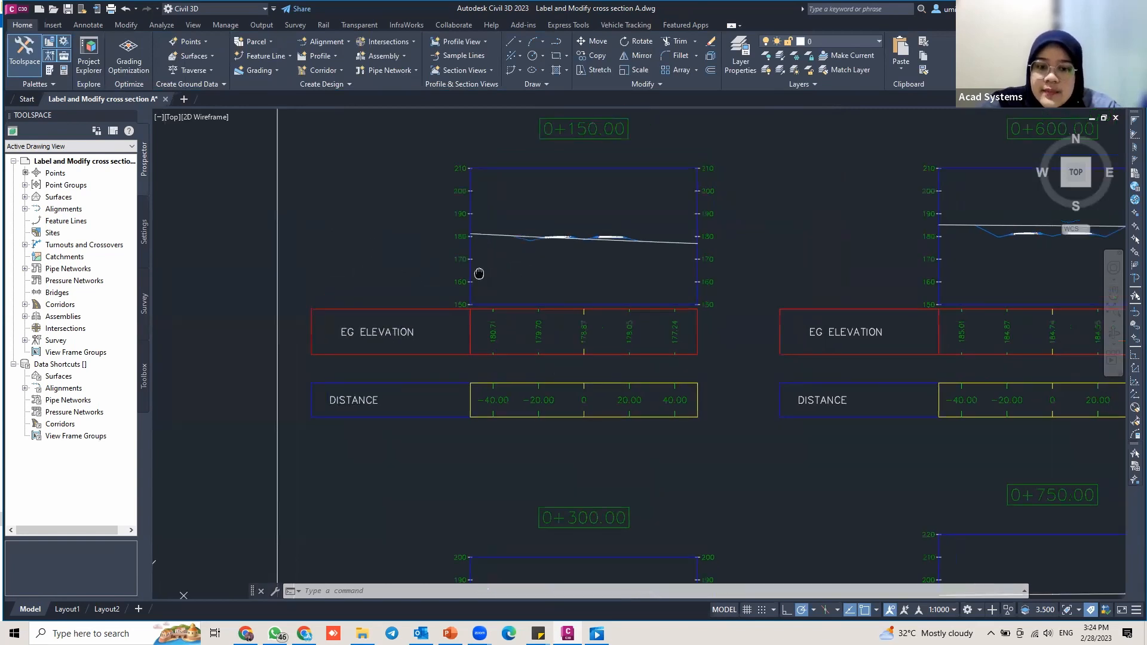
pyautogui.moveTo(545, 304); pyautogui.dragTo(543, 312, button='middle')
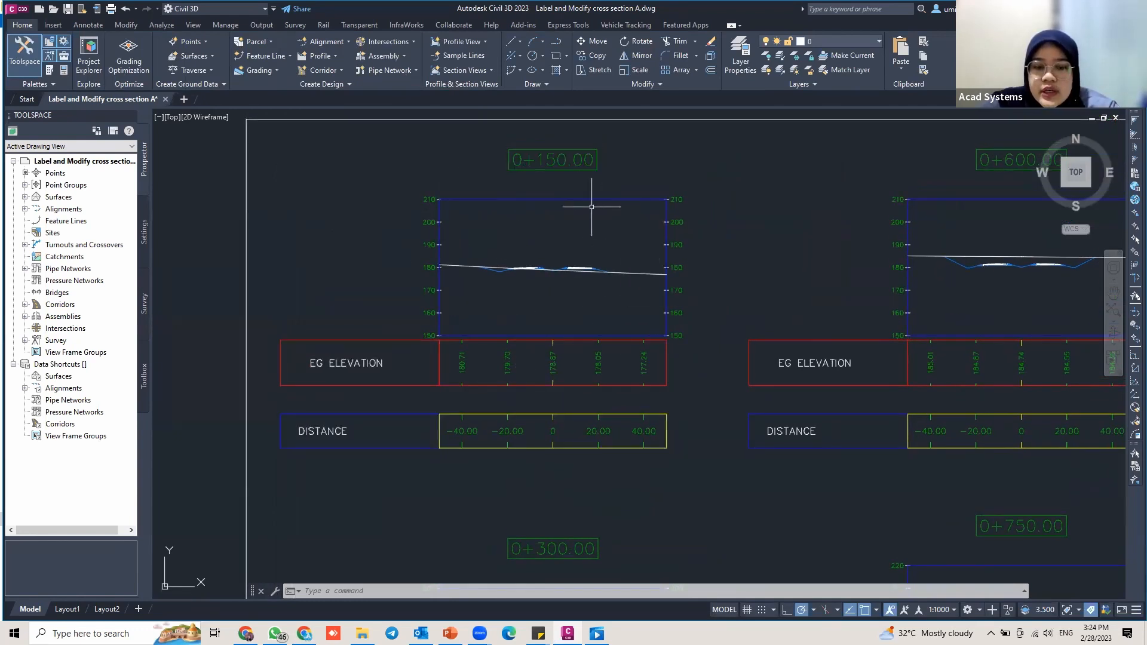
pyautogui.scroll(2, 440, 325)
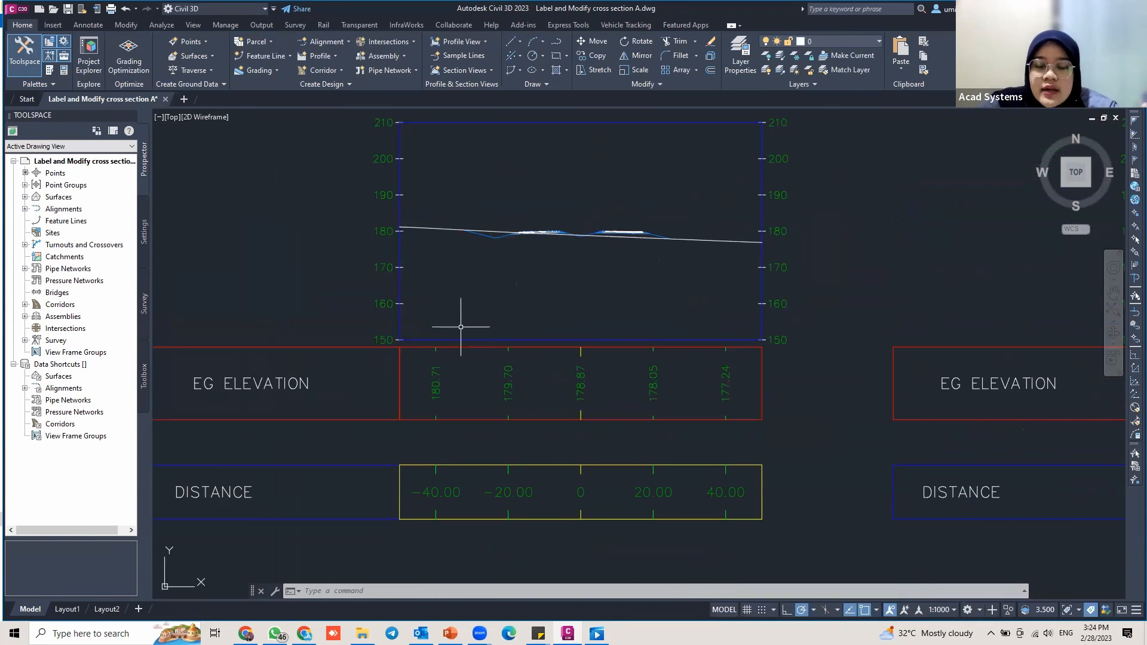
pyautogui.click(699, 239)
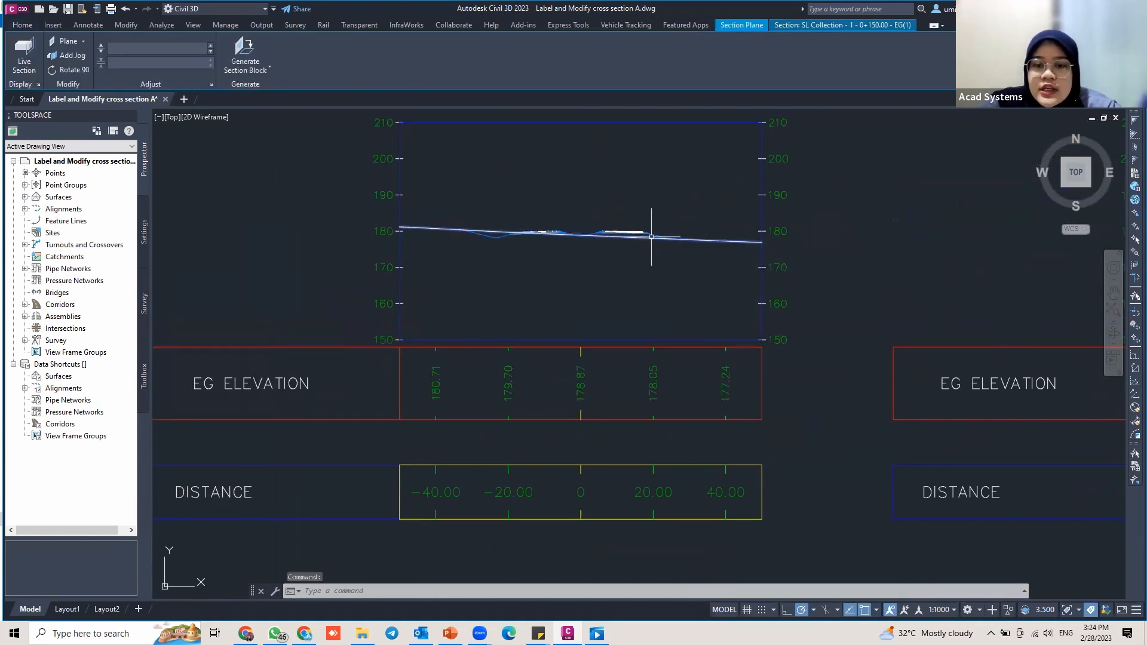
pyautogui.press('Escape')
pyautogui.press('Escape')
pyautogui.moveTo(680, 239)
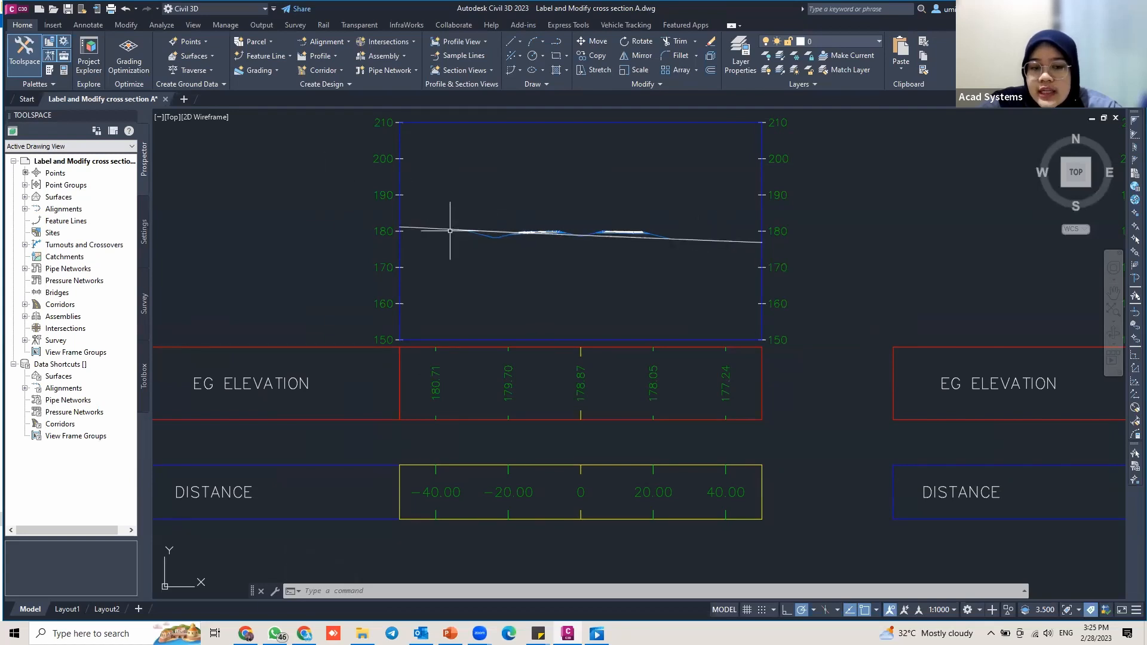
# Step: Open the Existing Ground section style of the EG section for editing from the section view group properties
pyautogui.scroll(-3, 433, 239)
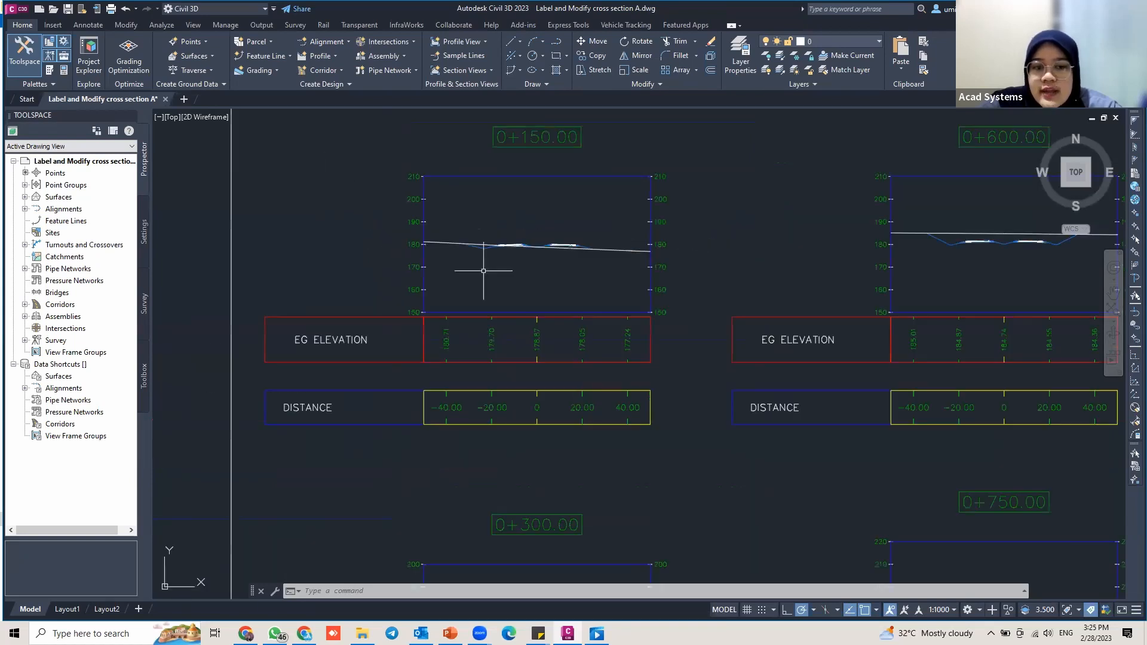
pyautogui.click(423, 221)
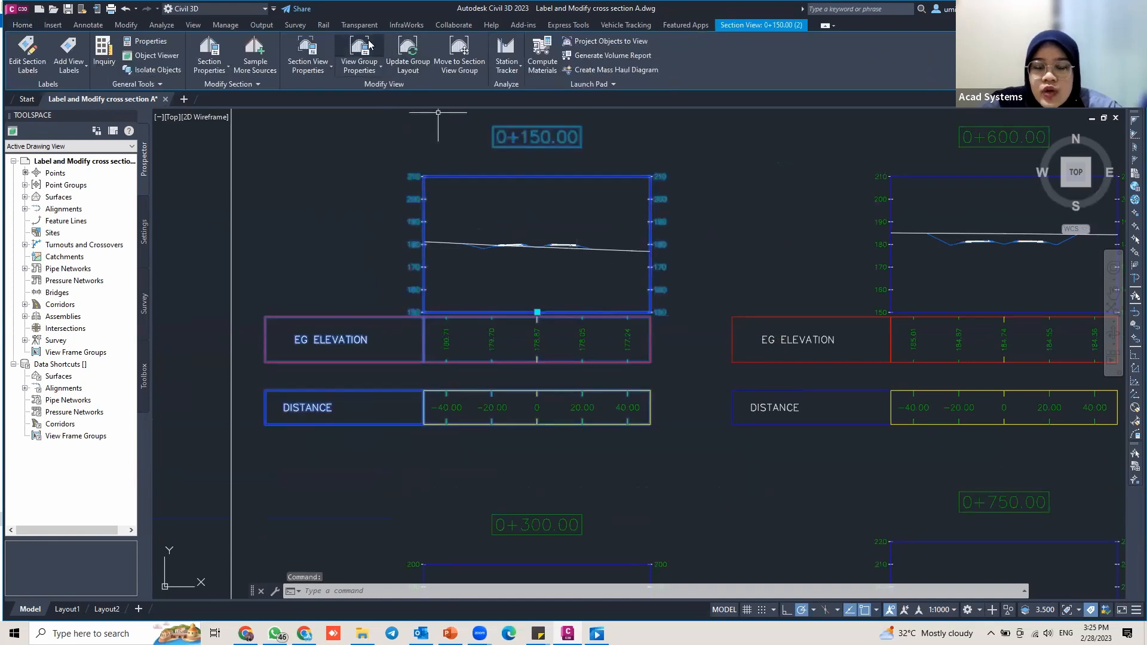
pyautogui.click(359, 53)
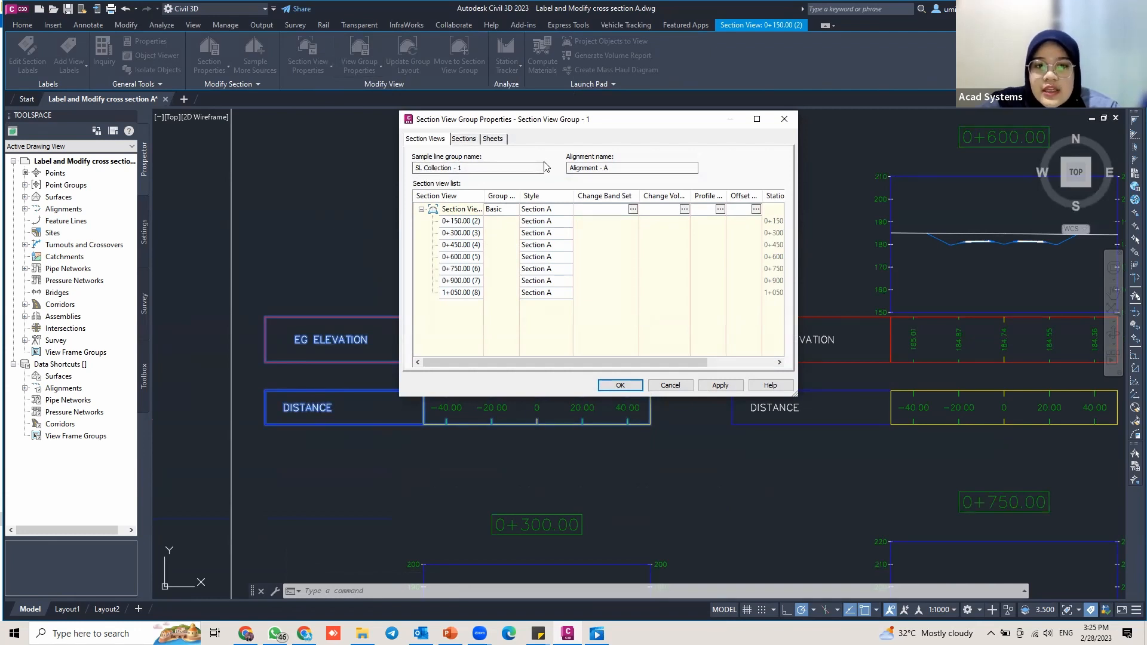
pyautogui.click(464, 139)
pyautogui.click(431, 141)
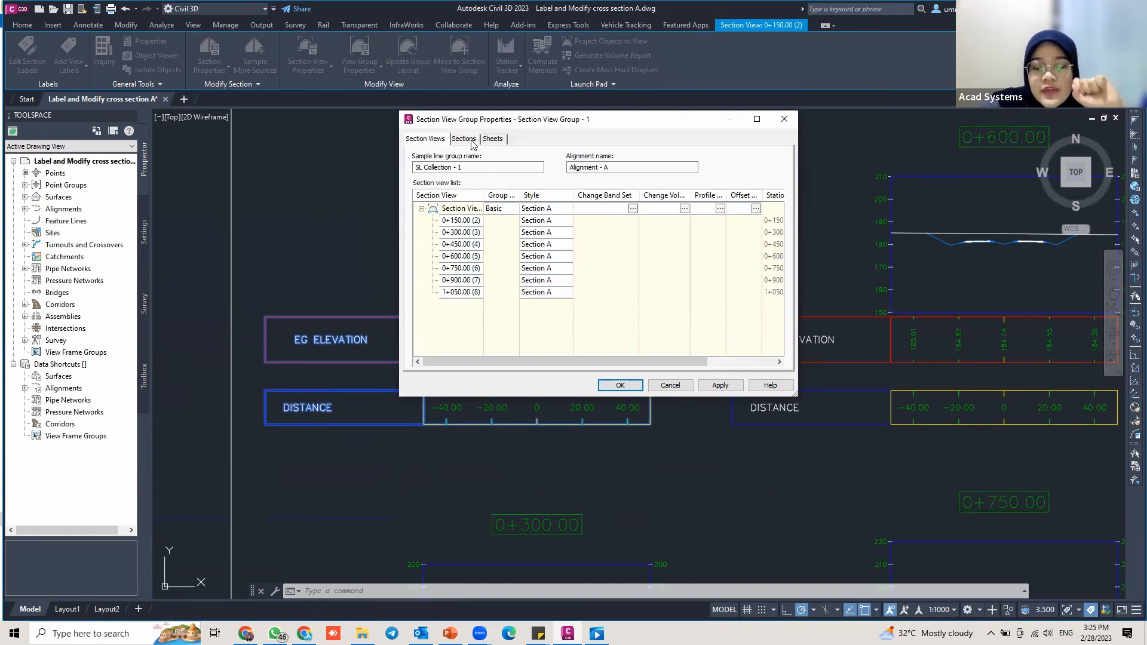
pyautogui.click(472, 144)
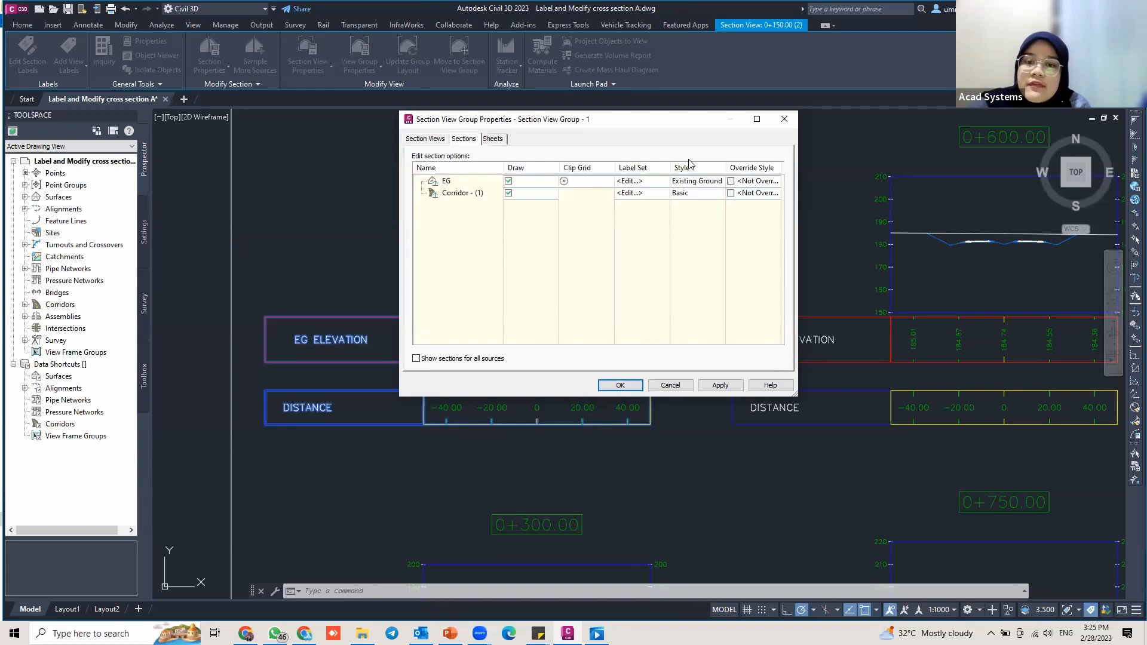
pyautogui.click(715, 182)
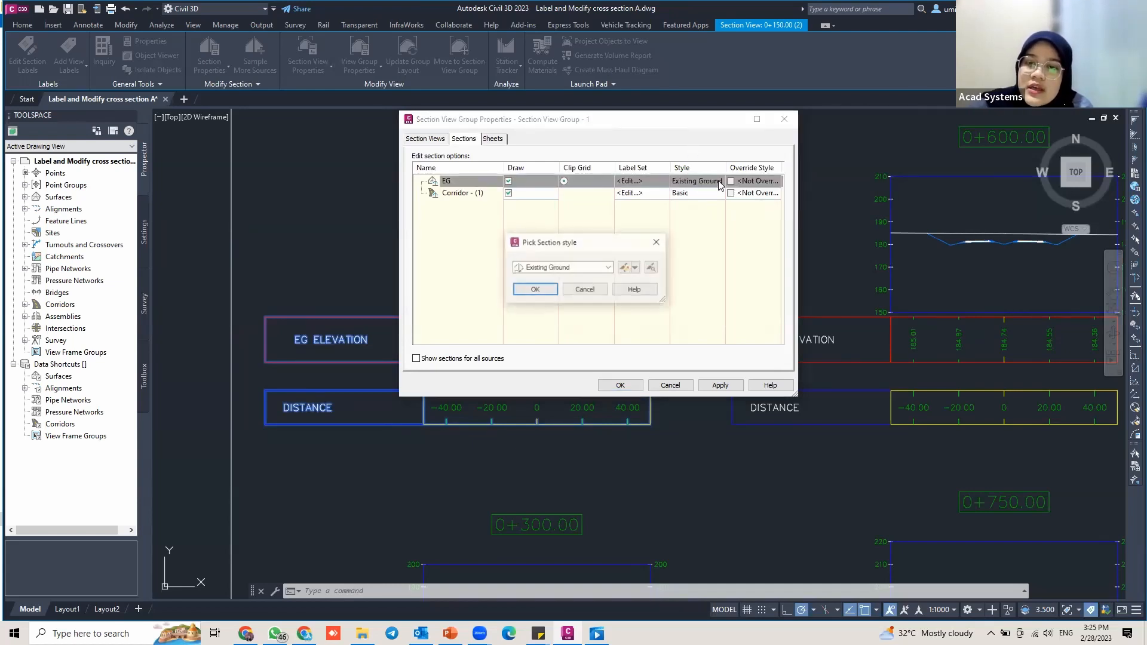
pyautogui.click(624, 267)
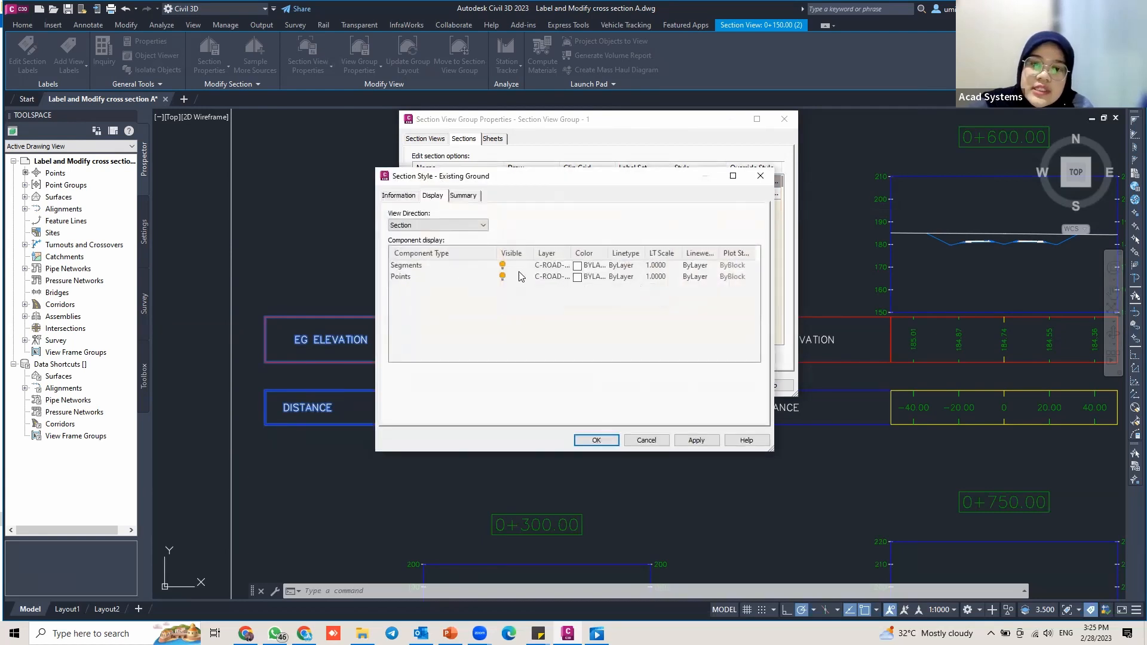
# Step: Set the color of the Existing Ground style's Segments component to color index 10
pyautogui.click(580, 270)
pyautogui.click(478, 275)
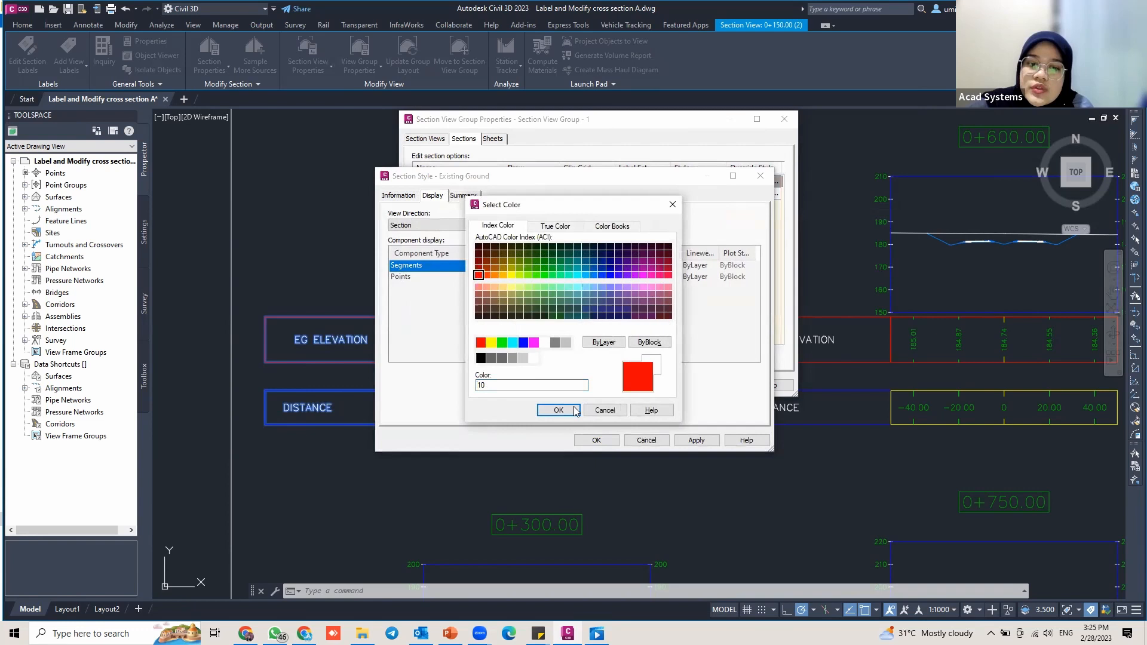
pyautogui.click(558, 409)
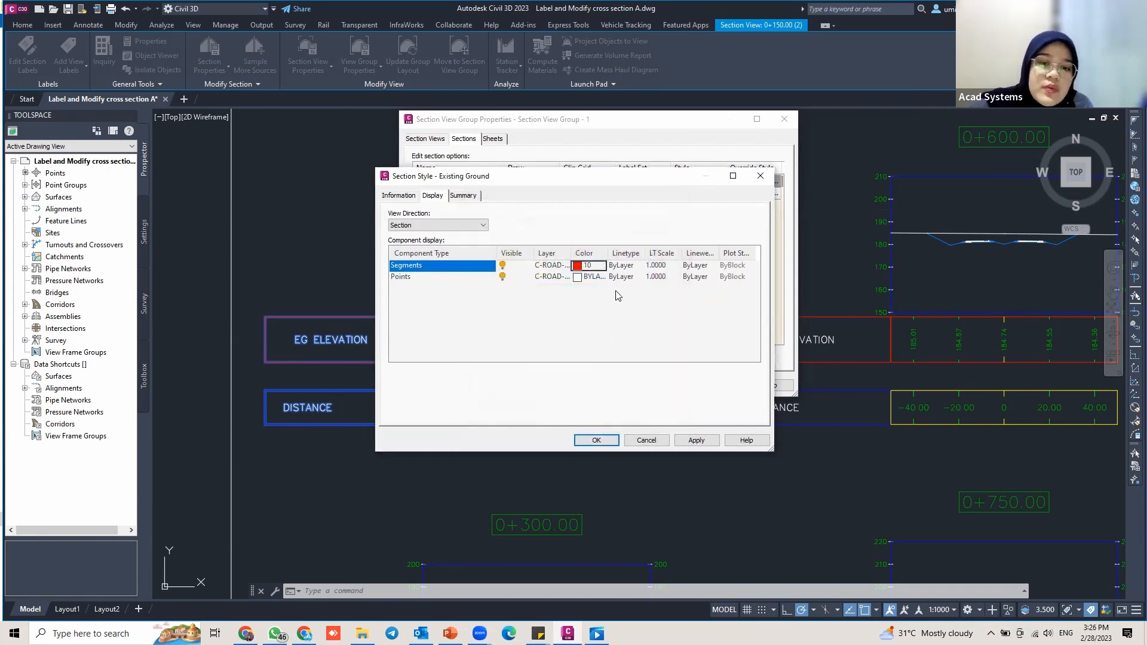
pyautogui.click(578, 271)
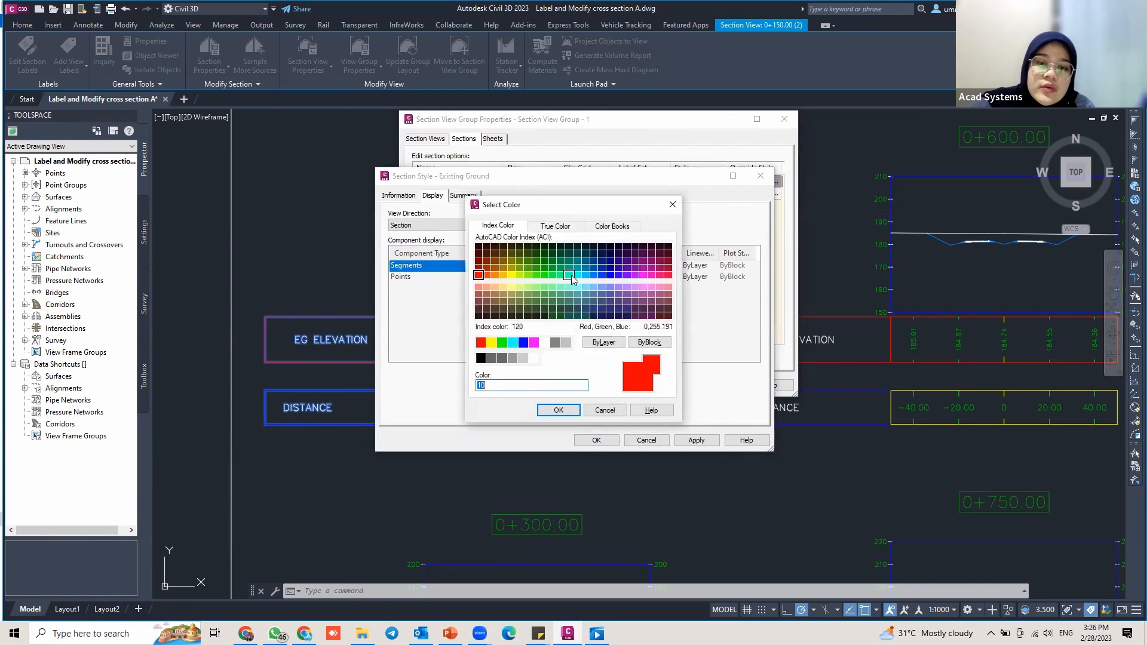
pyautogui.click(566, 410)
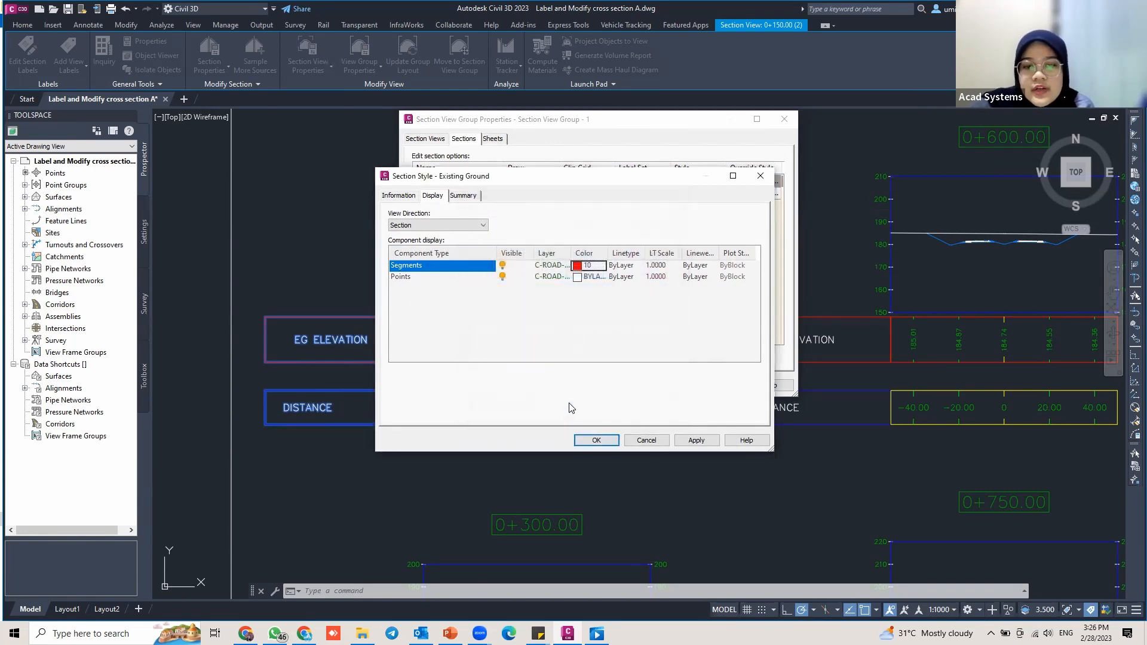
# Step: Give the Existing Ground style's Segments component the DASHED linetype with a linetype scale of 3
pyautogui.click(630, 264)
pyautogui.click(436, 276)
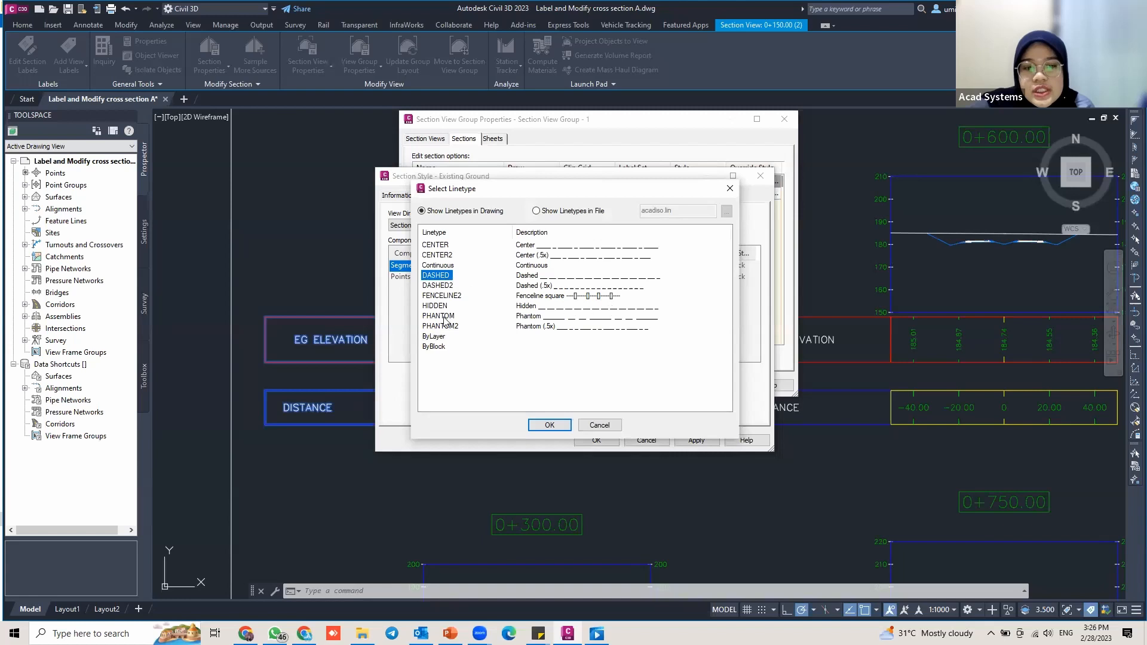
pyautogui.click(549, 425)
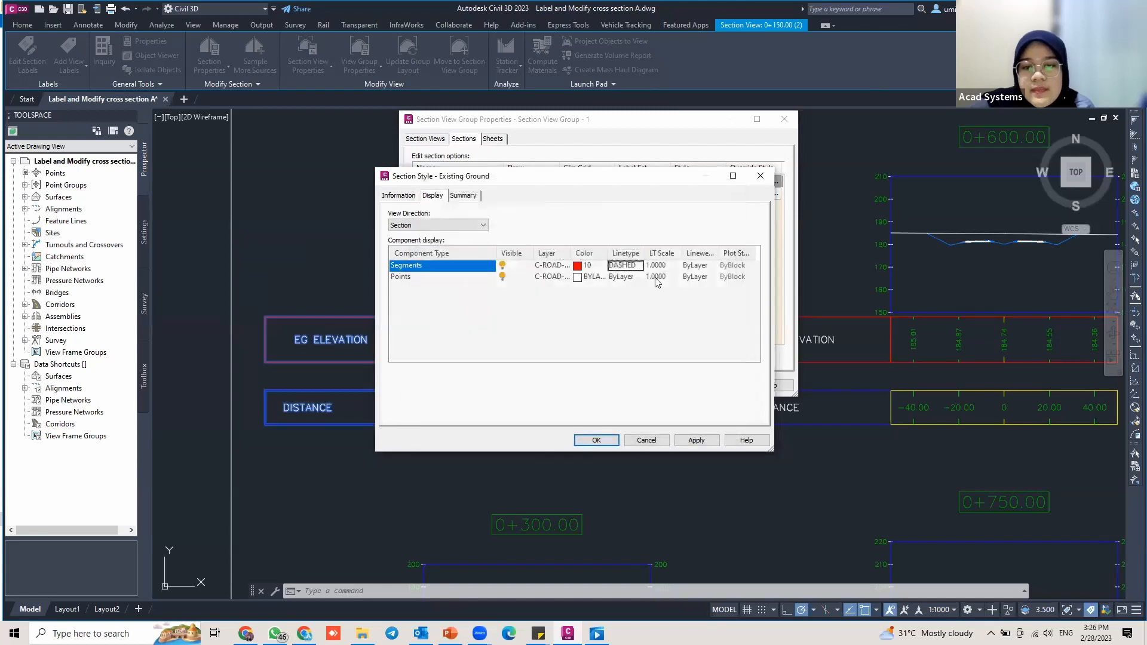
pyautogui.click(663, 265)
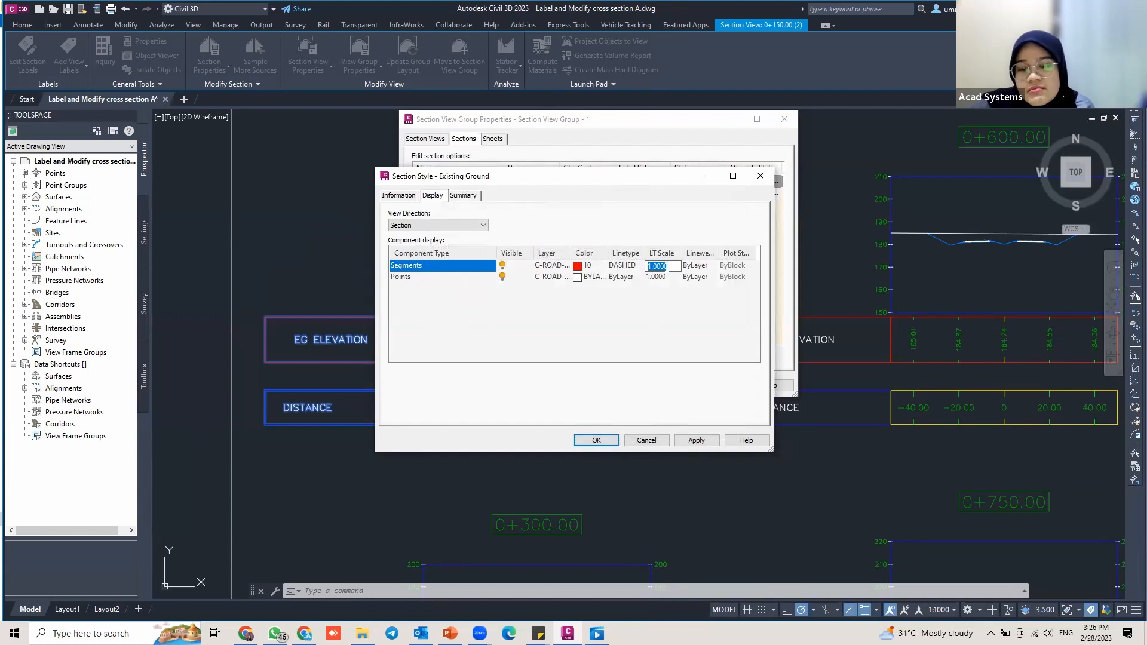
pyautogui.write('3')
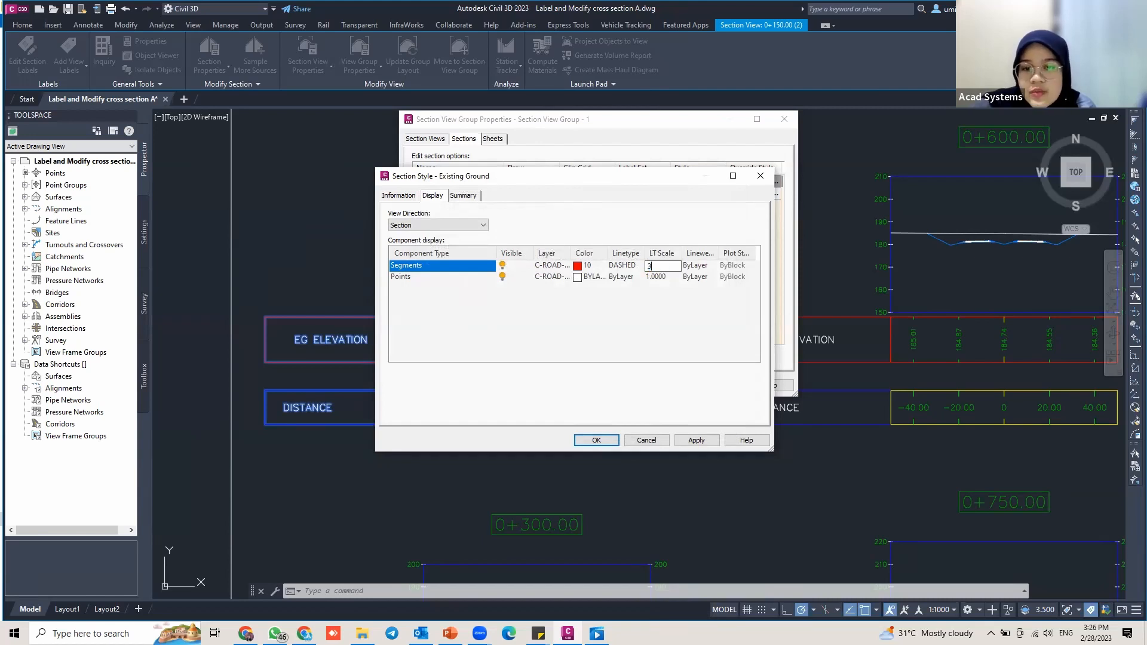
# Step: Apply and accept the Existing Ground style and section view group properties, clear the selection, and check the ground line at 0+150.00
pyautogui.click(699, 442)
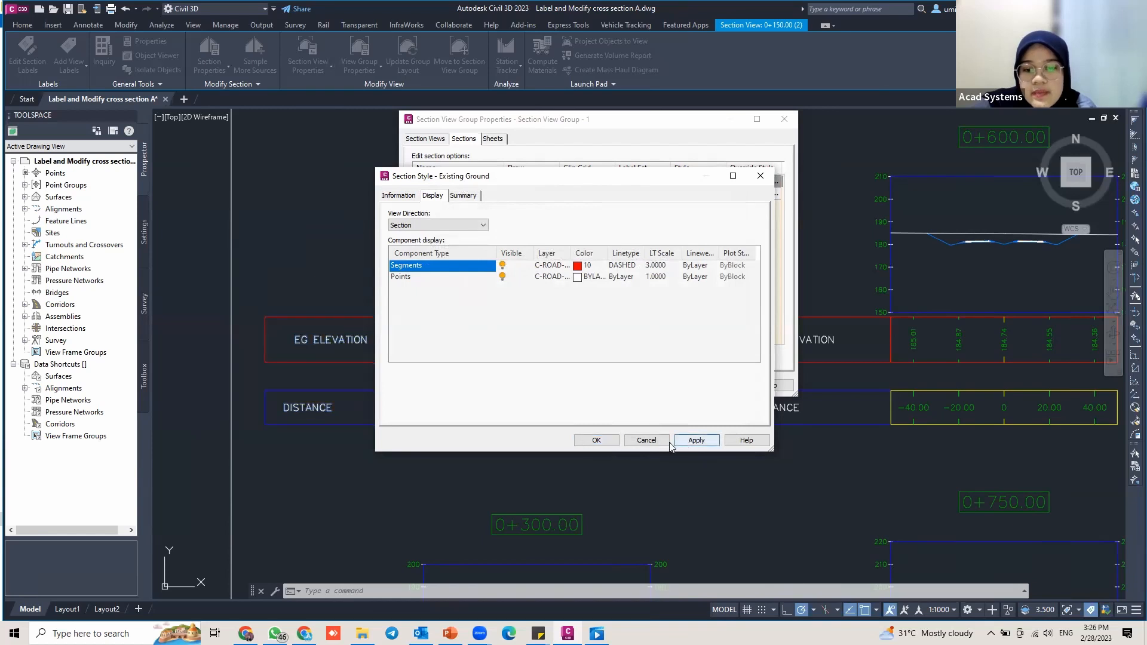
pyautogui.click(596, 440)
pyautogui.click(580, 288)
pyautogui.click(716, 386)
pyautogui.click(620, 385)
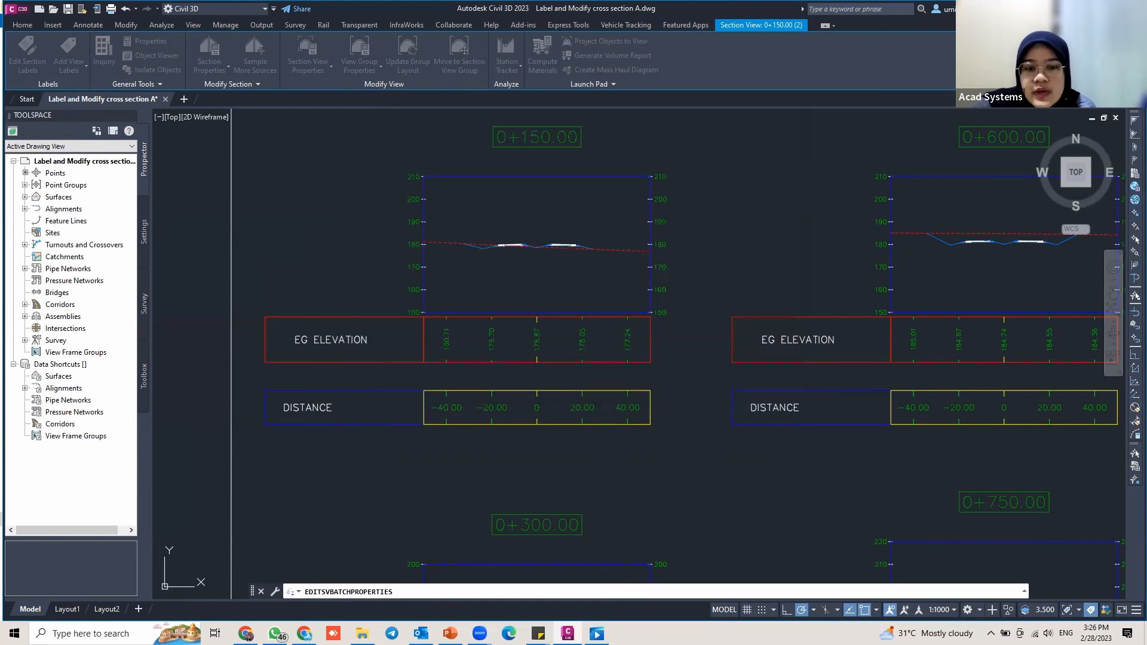
pyautogui.scroll(2, 452, 187)
pyautogui.press('Escape')
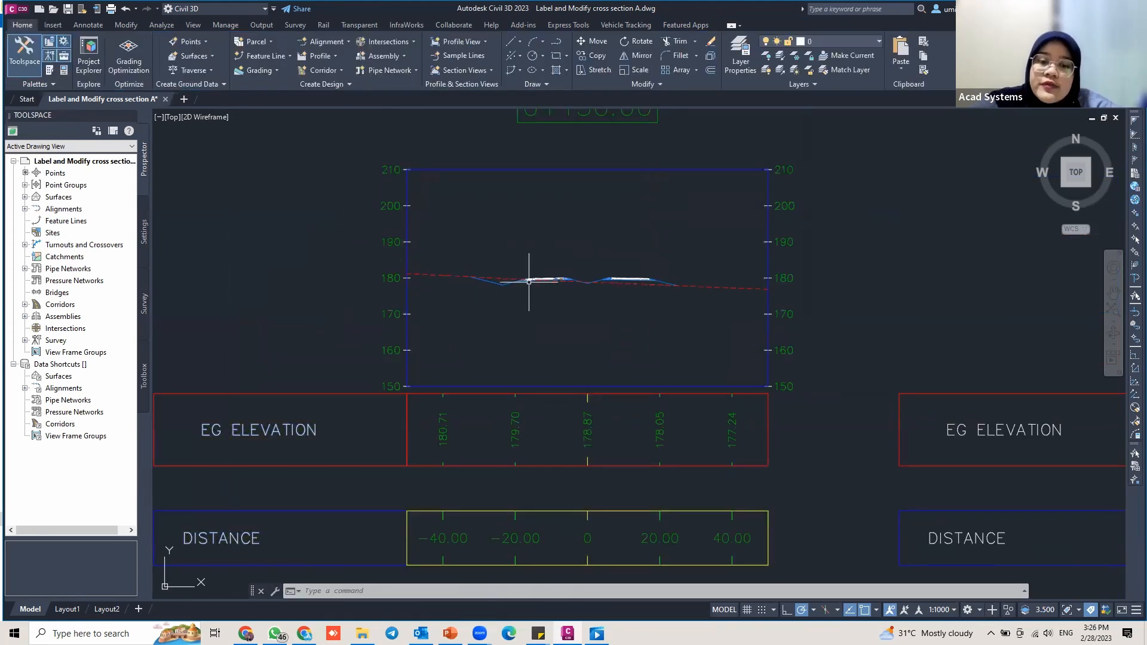
pyautogui.scroll(2, 534, 278)
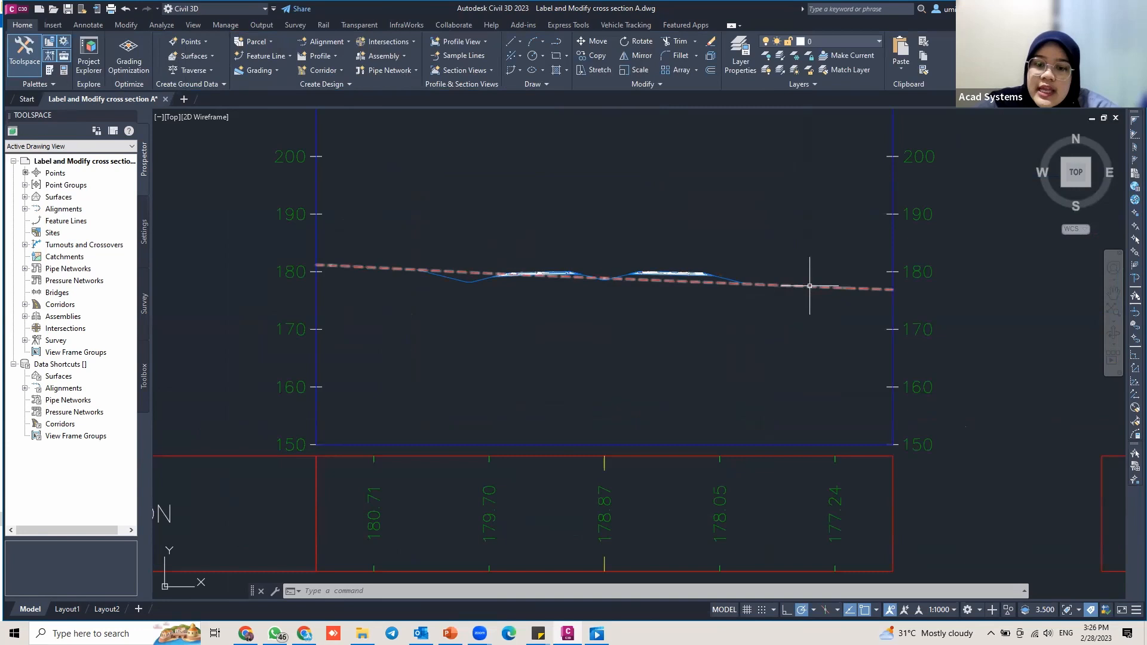
pyautogui.scroll(-3, 735, 278)
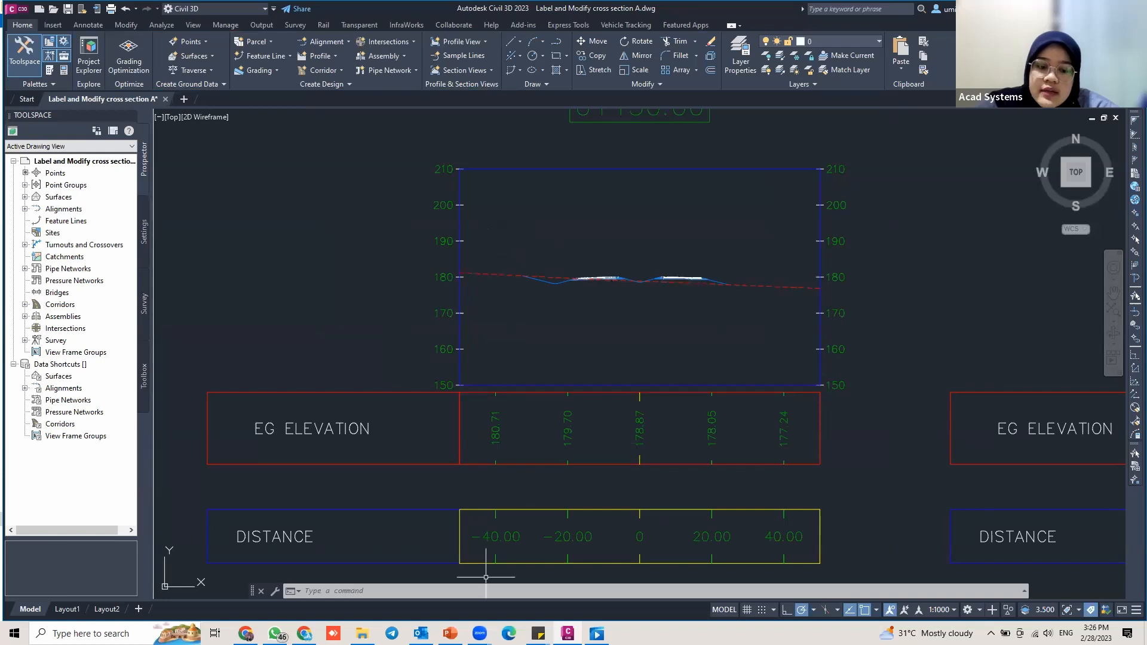
# Step: Switch to PowerPoint, examine the reference cross sections on the OUTPUT slide, and return to Civil 3D
pyautogui.click(450, 633)
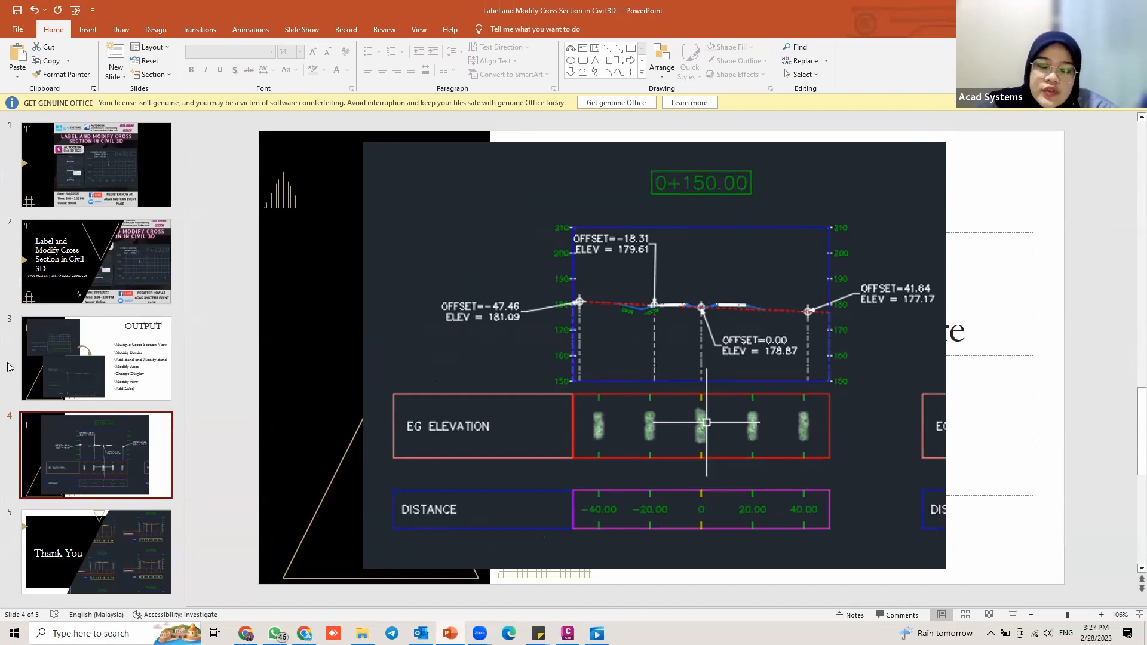
pyautogui.click(89, 369)
pyautogui.moveTo(527, 469)
pyautogui.mouseDown()
pyautogui.moveTo(531, 423)
pyautogui.moveTo(544, 499)
pyautogui.moveTo(537, 481)
pyautogui.mouseUp()
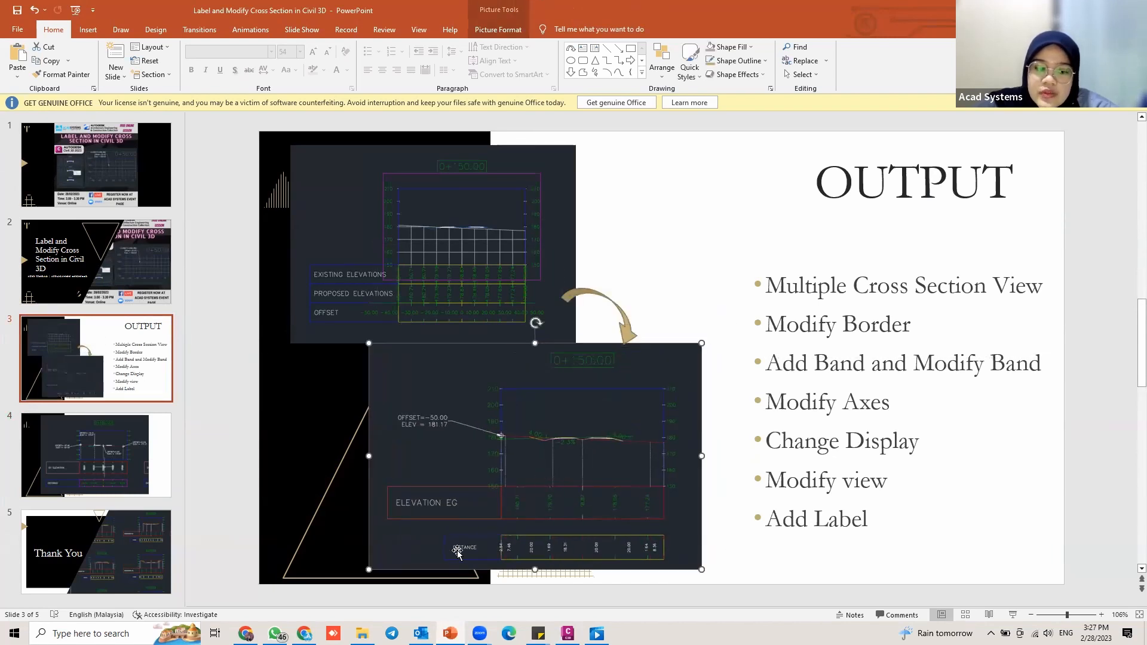
pyautogui.click(568, 632)
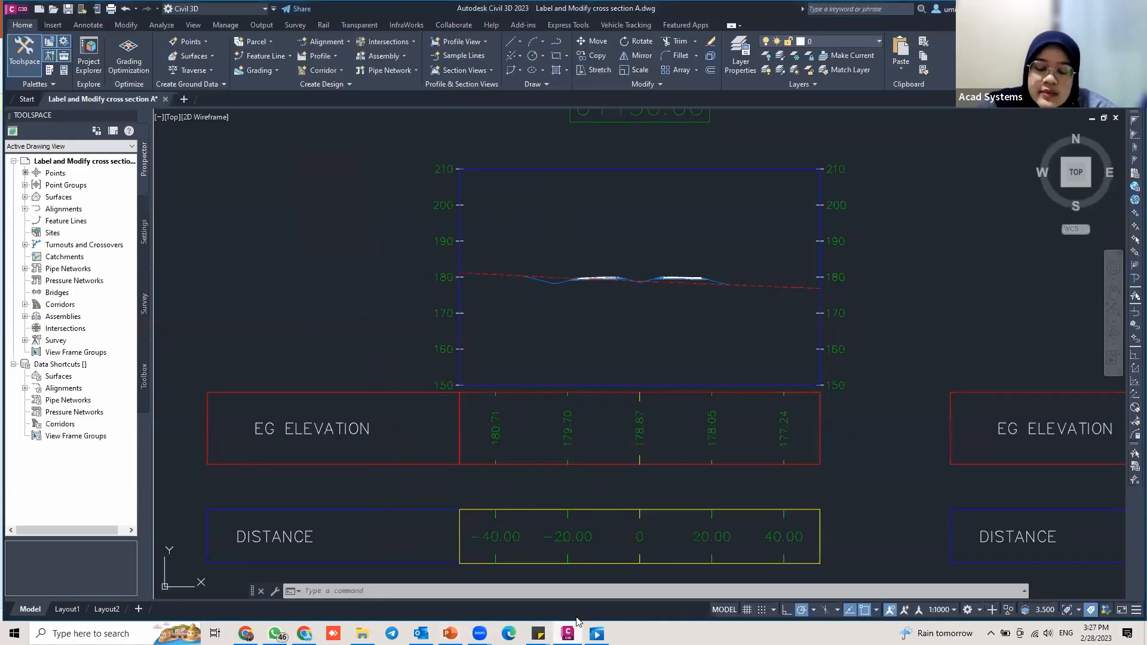
# Step: Open the EG section's _No Labels label set for editing from the section view group properties
pyautogui.click(460, 271)
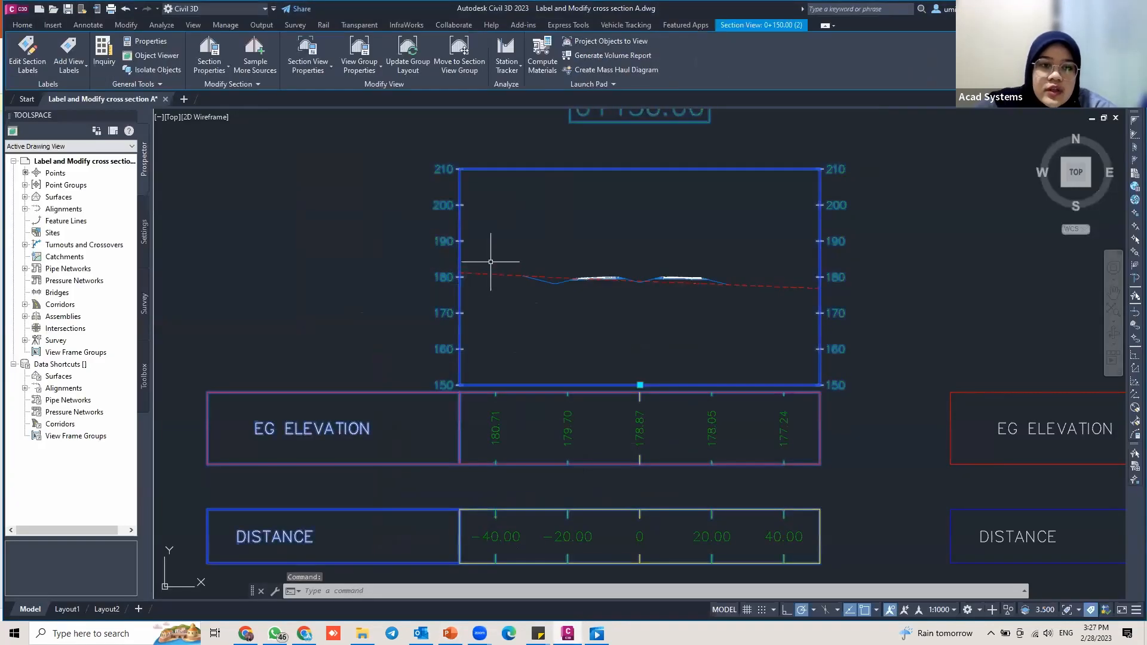
pyautogui.click(365, 72)
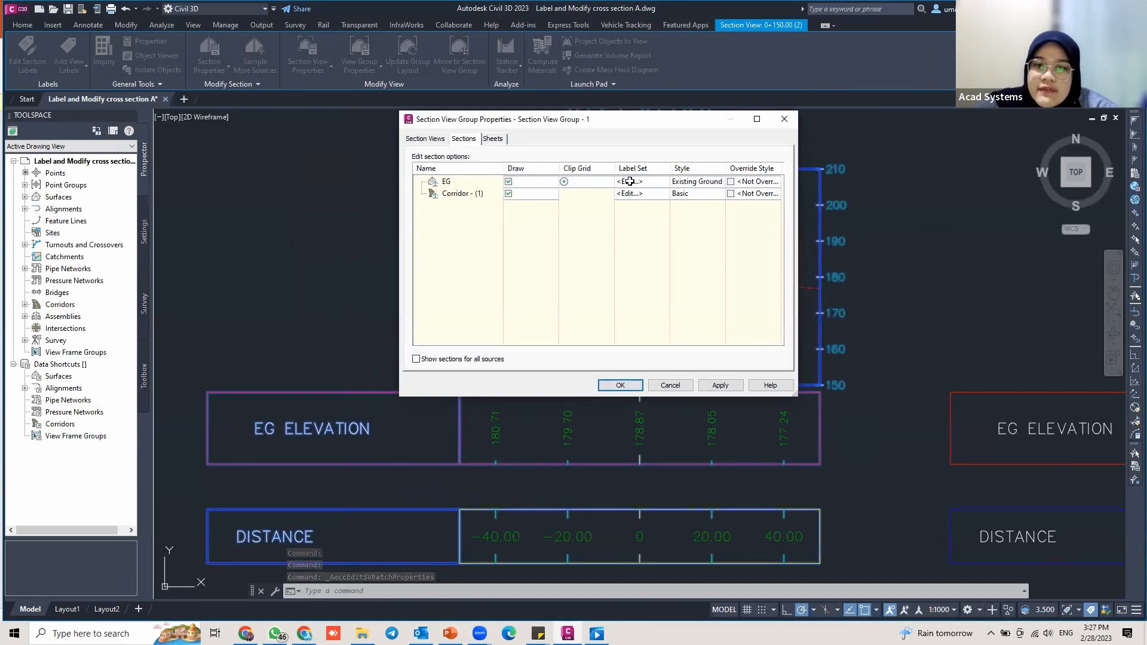
pyautogui.click(661, 186)
pyautogui.click(623, 269)
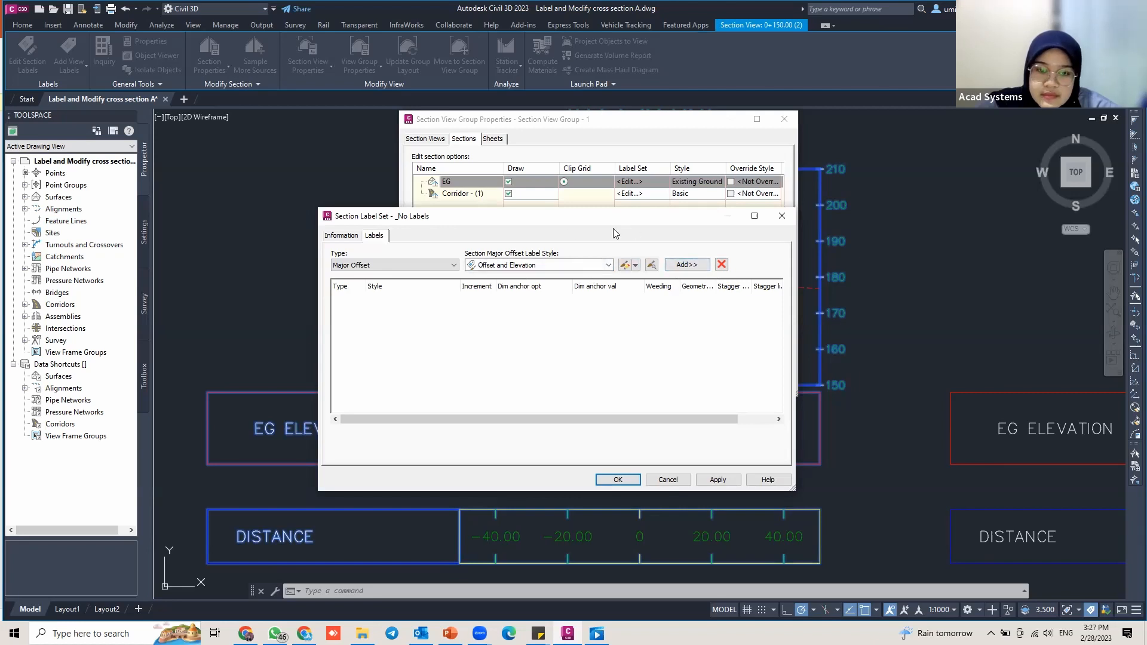
# Step: Add a Major Offset label with the Offset and Elevation style to the label set and examine that label style's layout
pyautogui.click(687, 265)
pyautogui.click(455, 298)
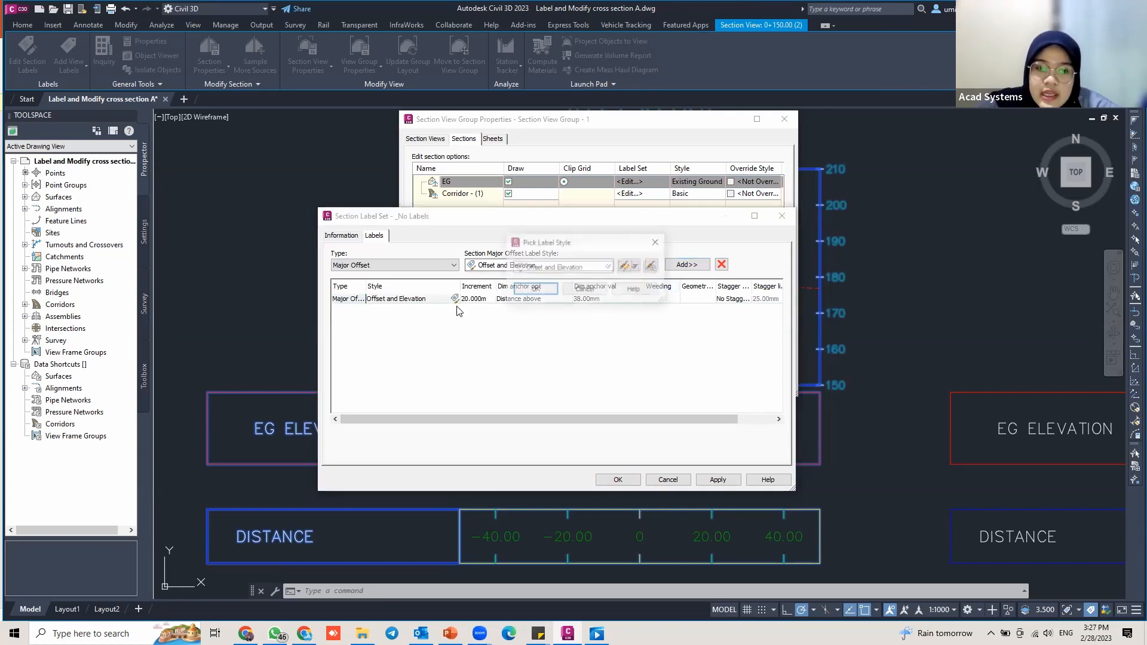
pyautogui.click(622, 268)
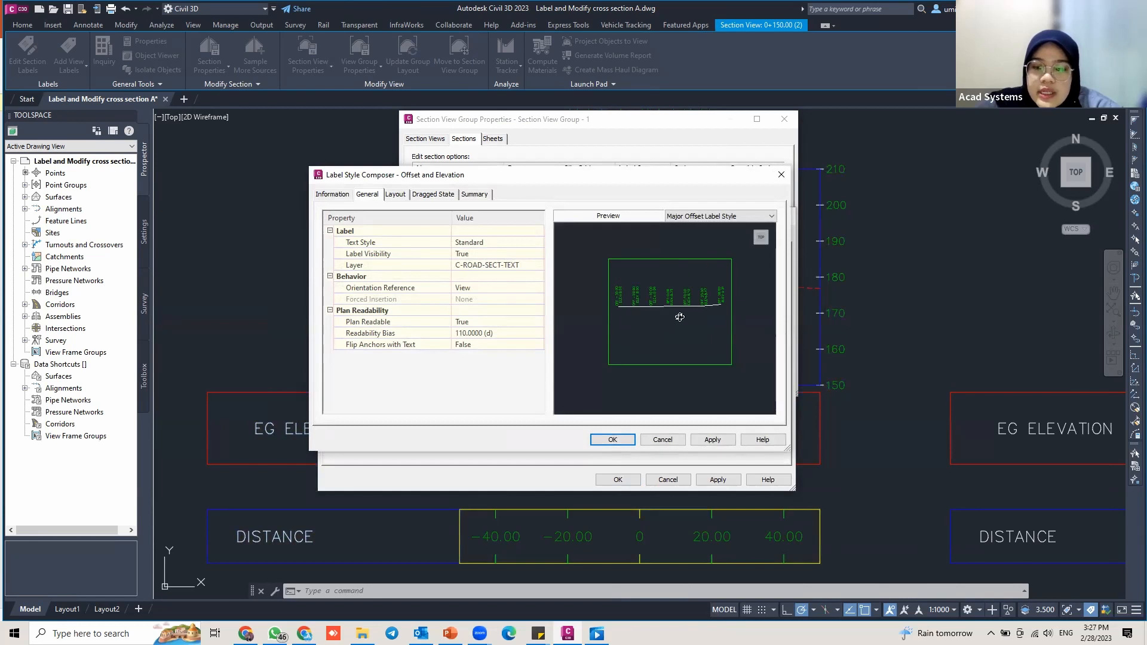
pyautogui.moveTo(672, 306); pyautogui.dragTo(706, 300)
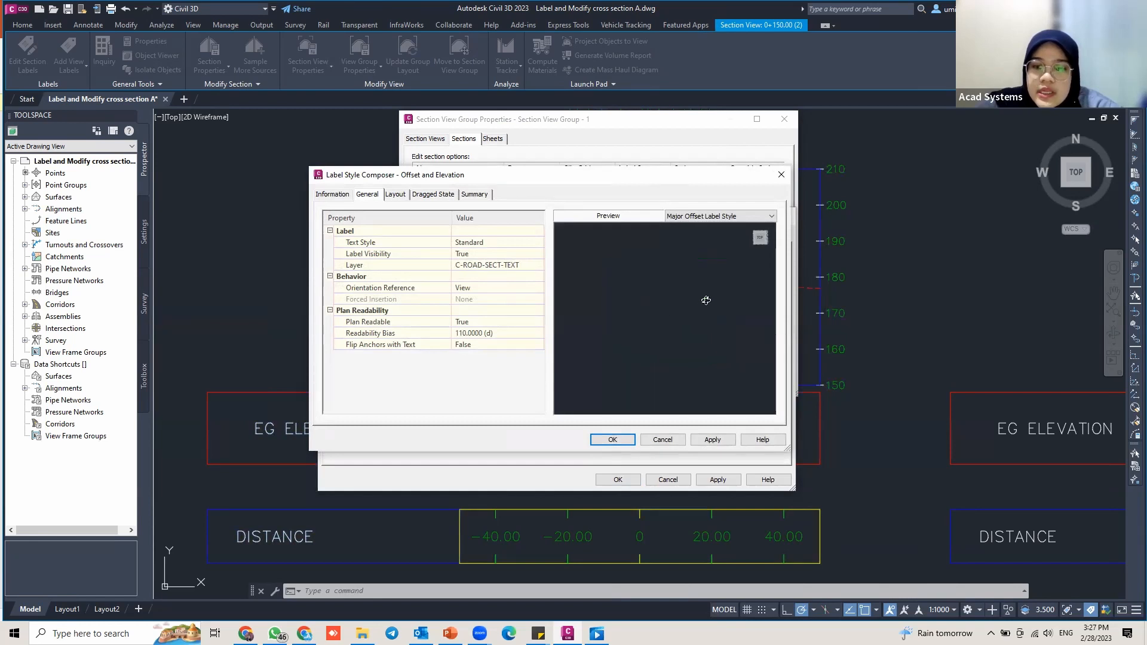
pyautogui.click(762, 240)
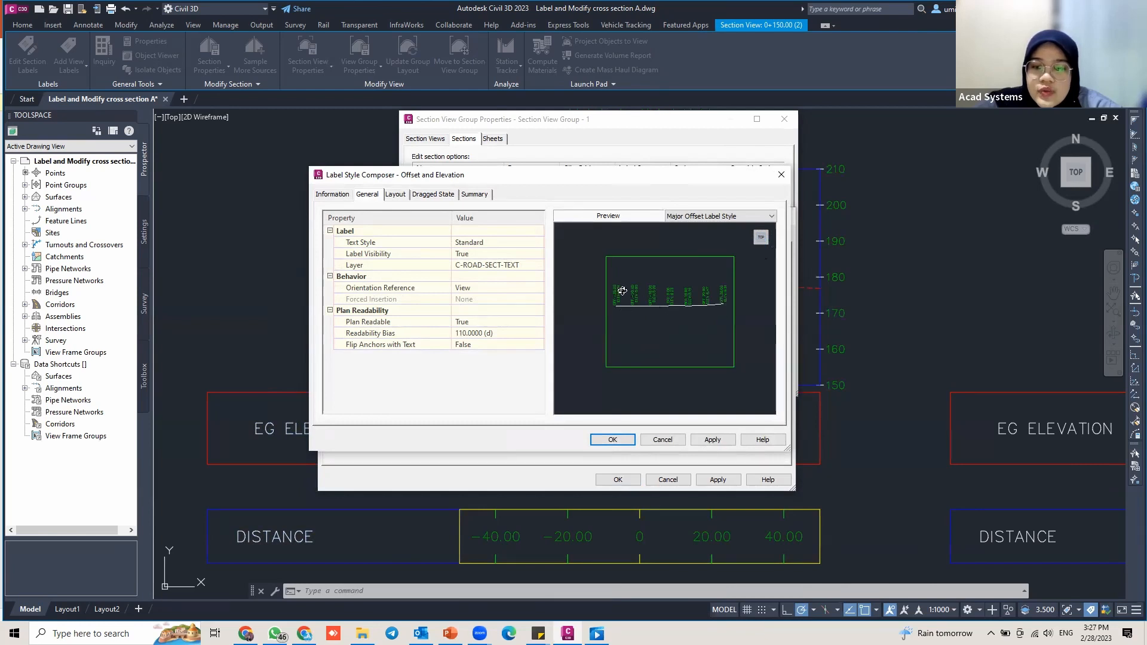
pyautogui.click(389, 197)
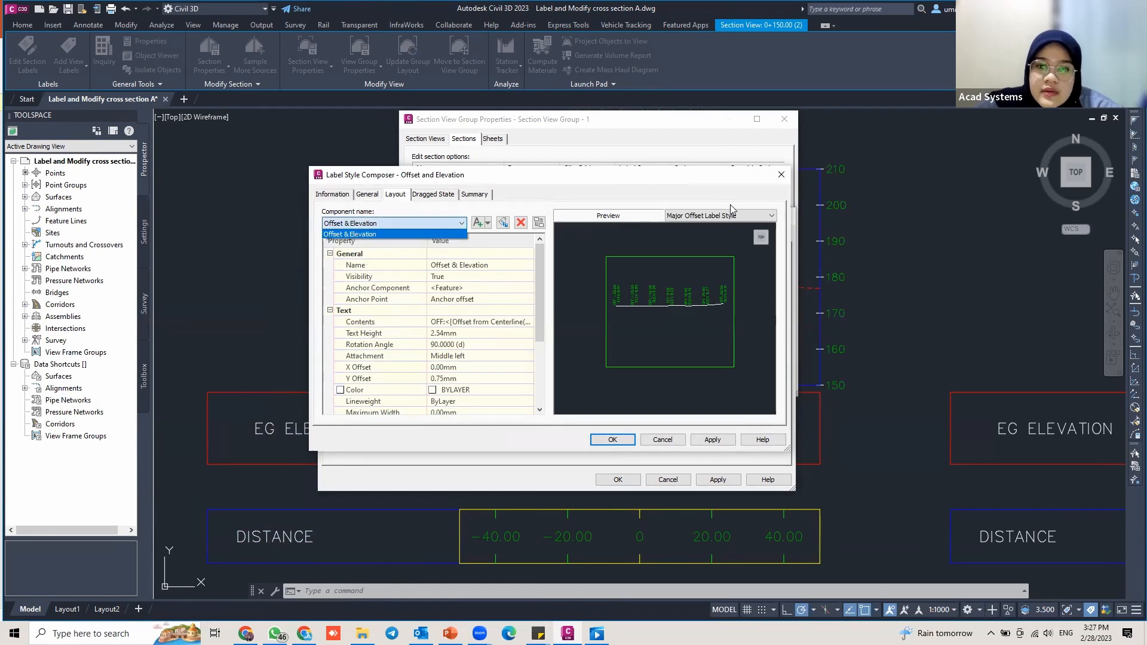
pyautogui.click(780, 175)
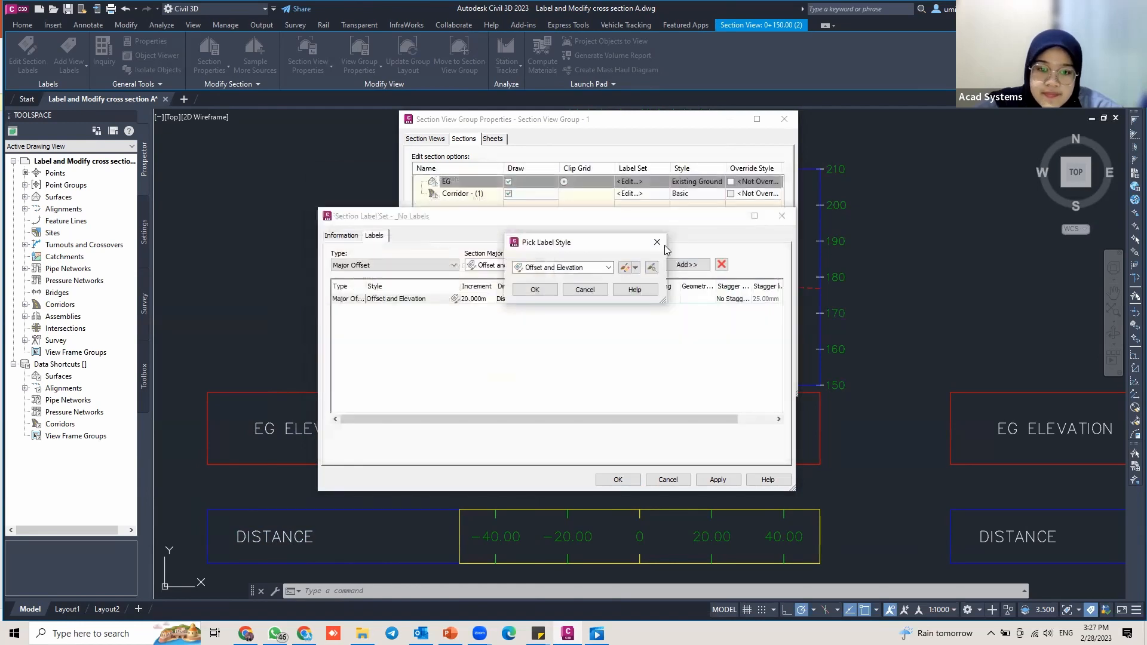
# Step: Choose Standard as the major offset label style and delete the Offset and Elevation label from the label set
pyautogui.click(578, 272)
pyautogui.click(660, 238)
pyautogui.click(659, 239)
pyautogui.click(565, 265)
pyautogui.click(513, 285)
pyautogui.click(699, 299)
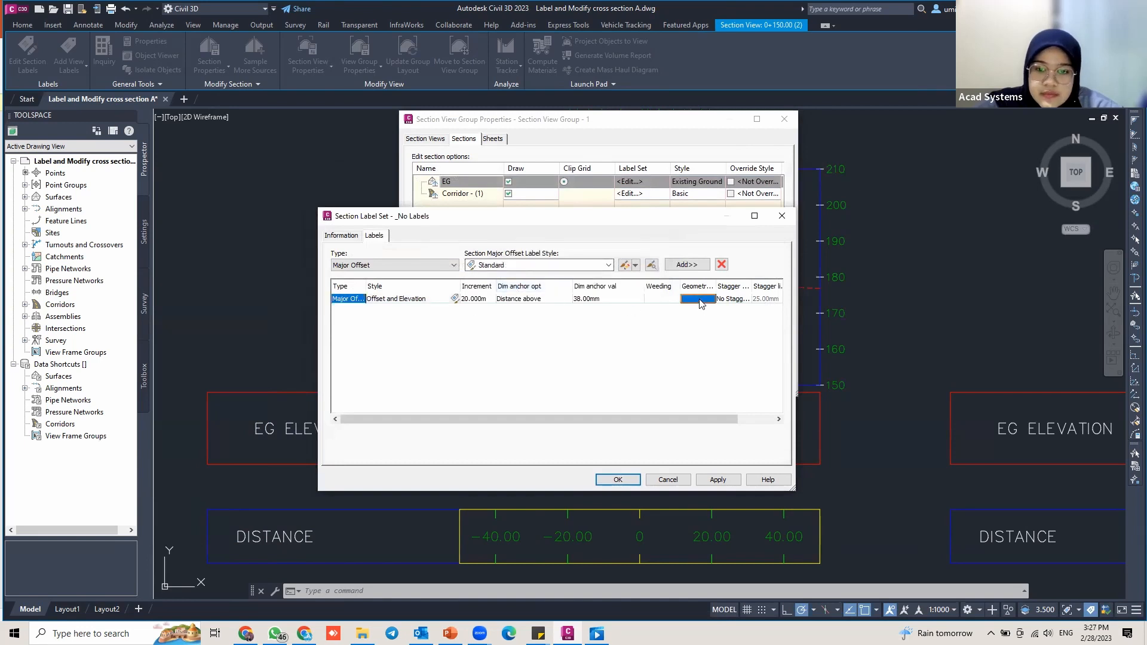
pyautogui.click(721, 265)
# Step: Examine the layout of the Standard major offset label style, then close the label set editor without accepting changes
pyautogui.click(627, 264)
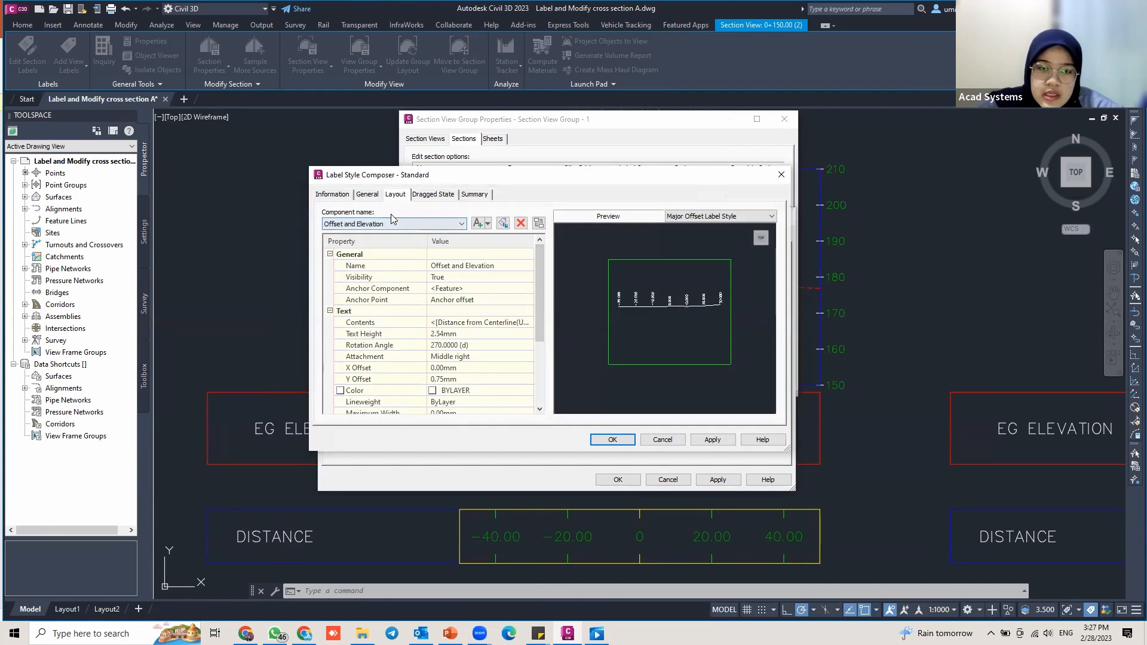
pyautogui.click(783, 176)
pyautogui.click(788, 217)
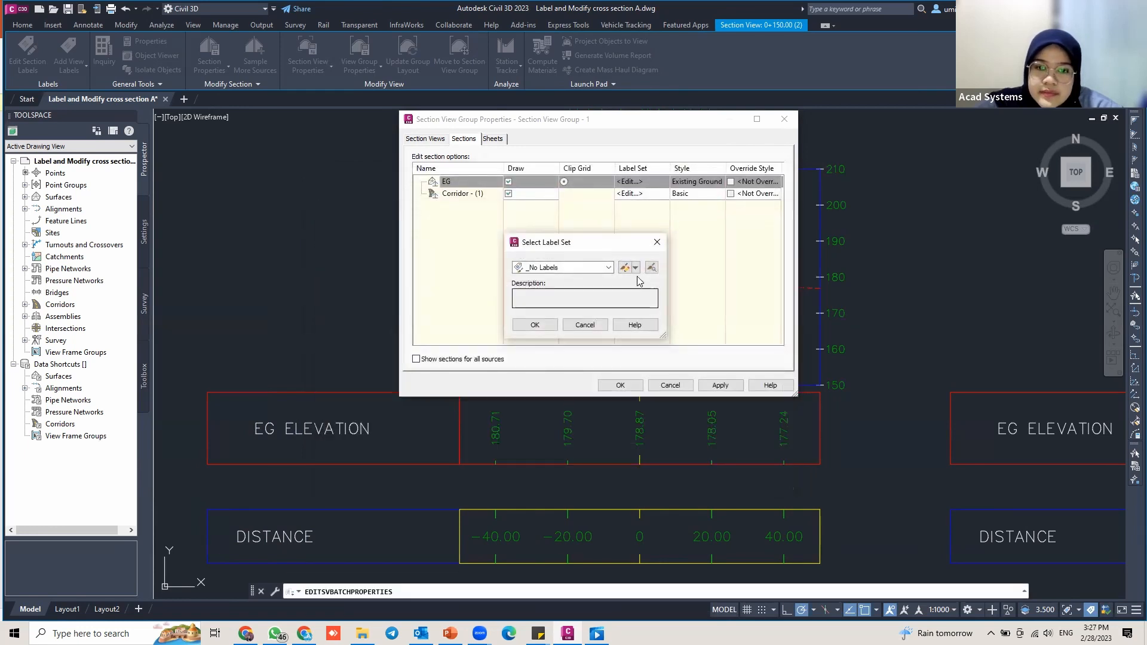
# Step: Choose EG Section Labels as the EG section's label set and open it for editing
pyautogui.click(608, 267)
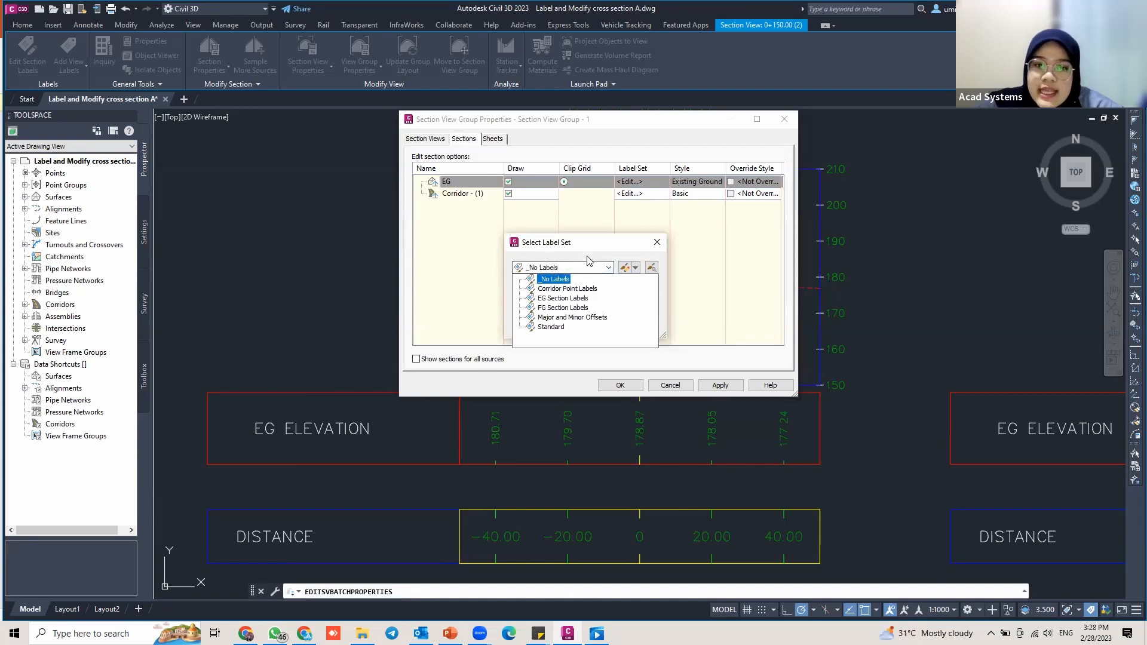
pyautogui.click(563, 299)
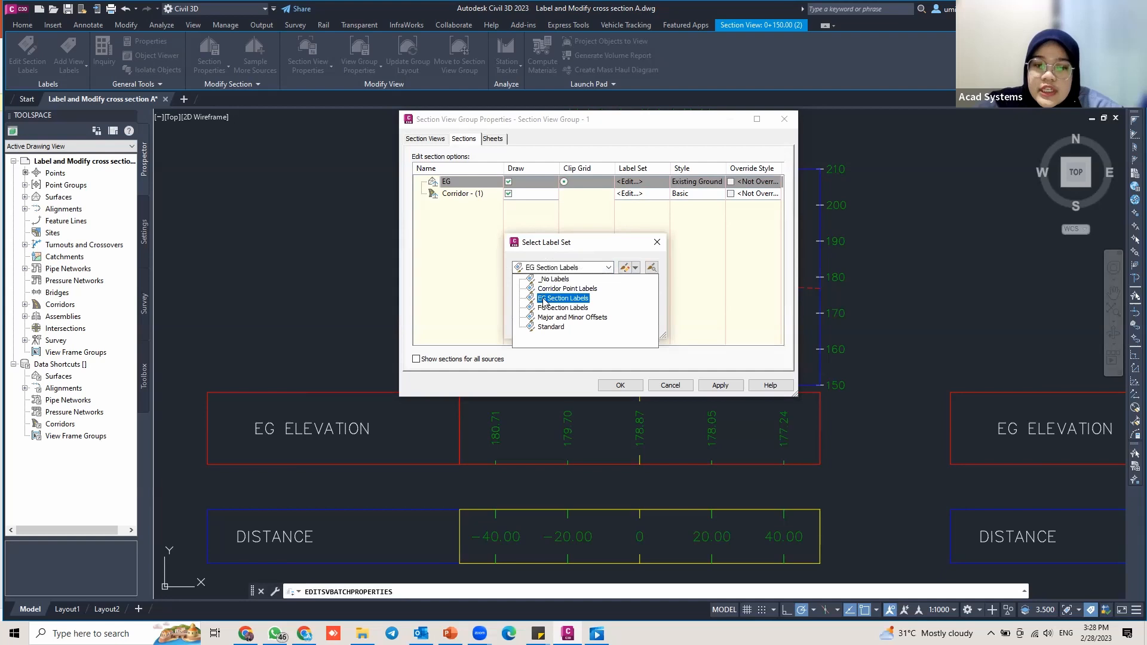
pyautogui.click(549, 299)
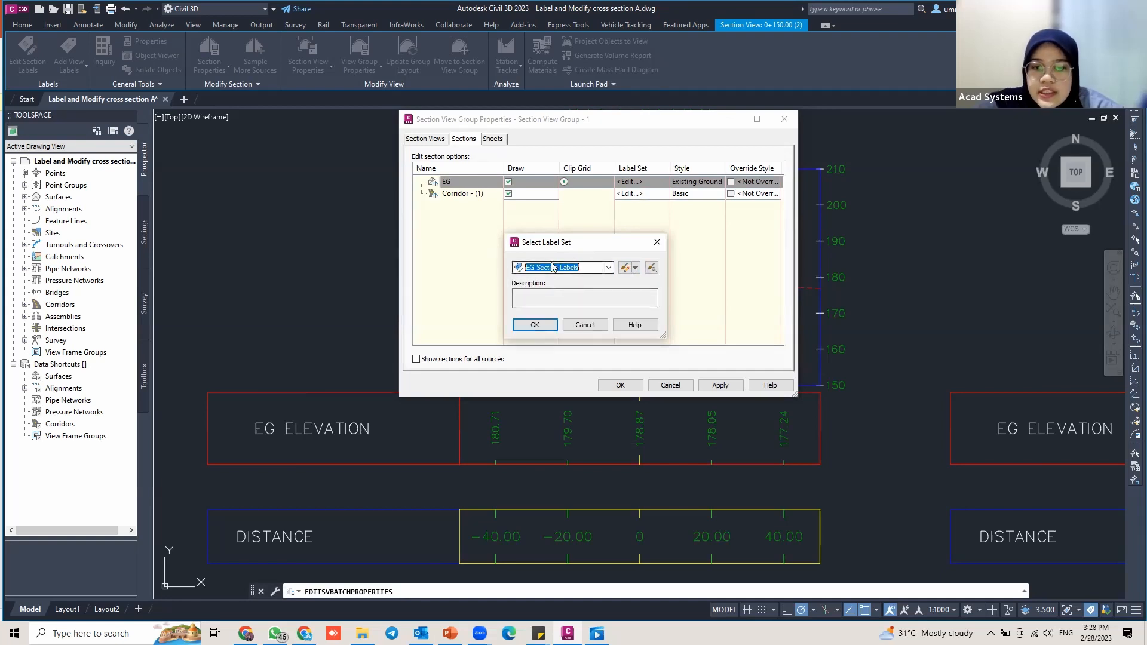
pyautogui.click(628, 269)
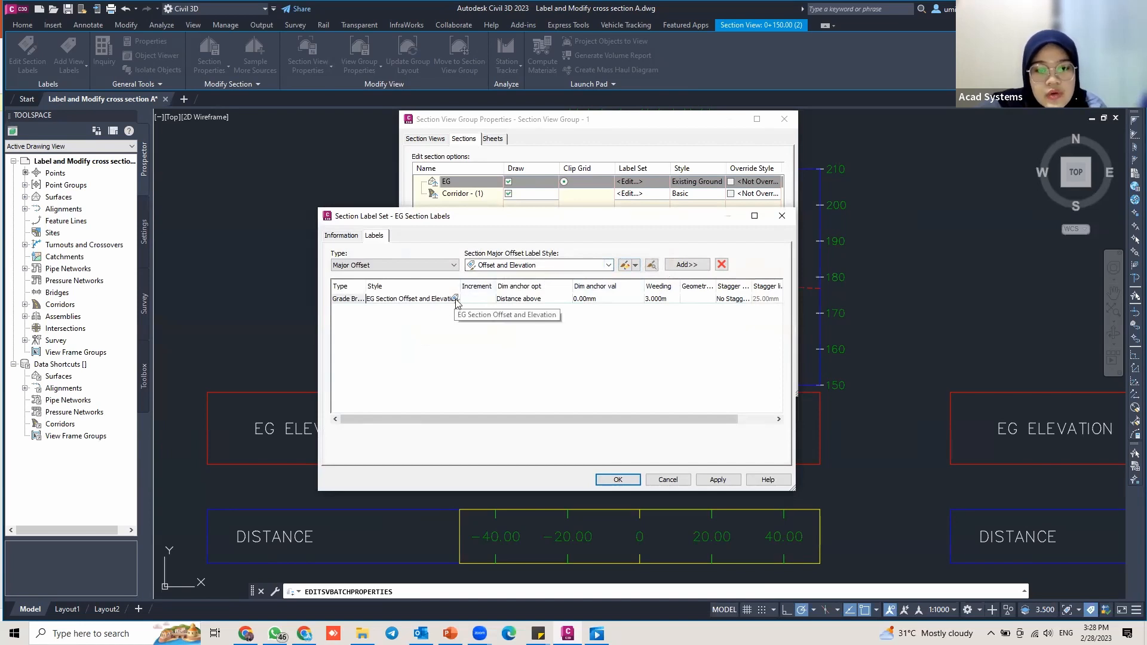
# Step: Edit the grade break style EG Section Offset and Elevation, deleting its Offset and Elevation text components
pyautogui.click(455, 299)
pyautogui.click(635, 268)
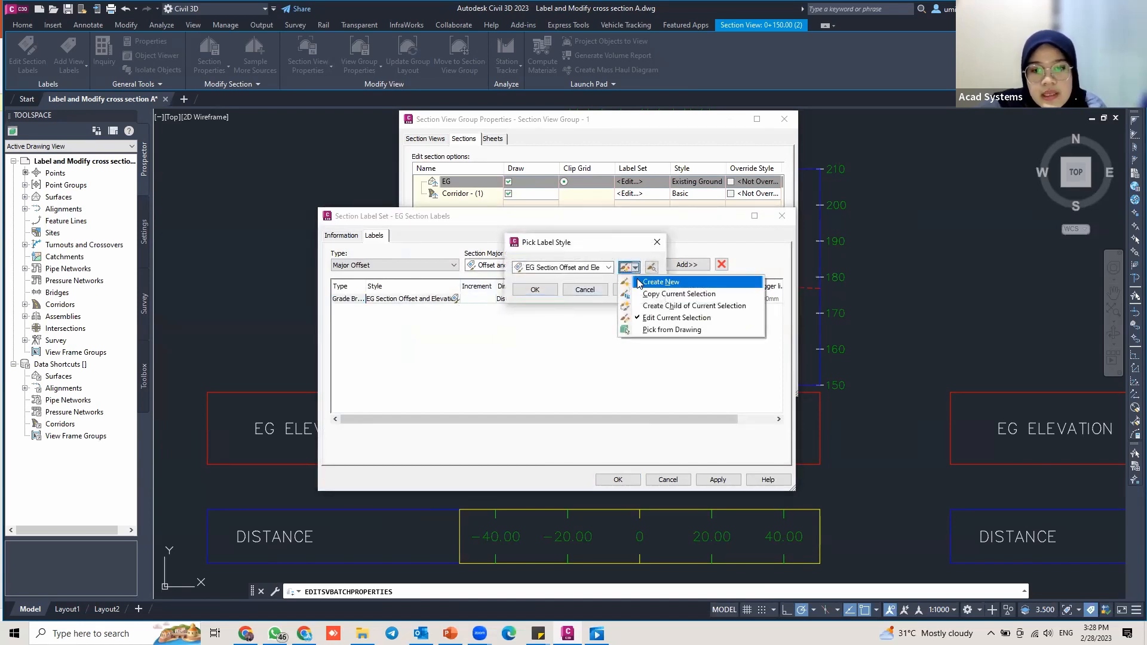
pyautogui.click(646, 318)
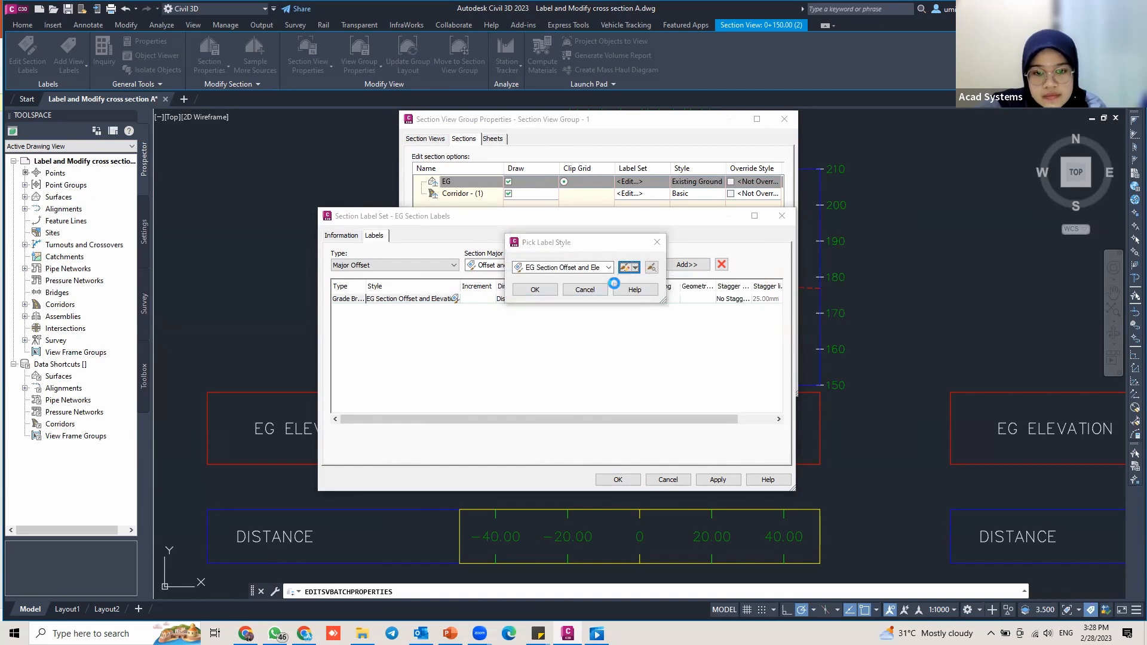
pyautogui.click(378, 224)
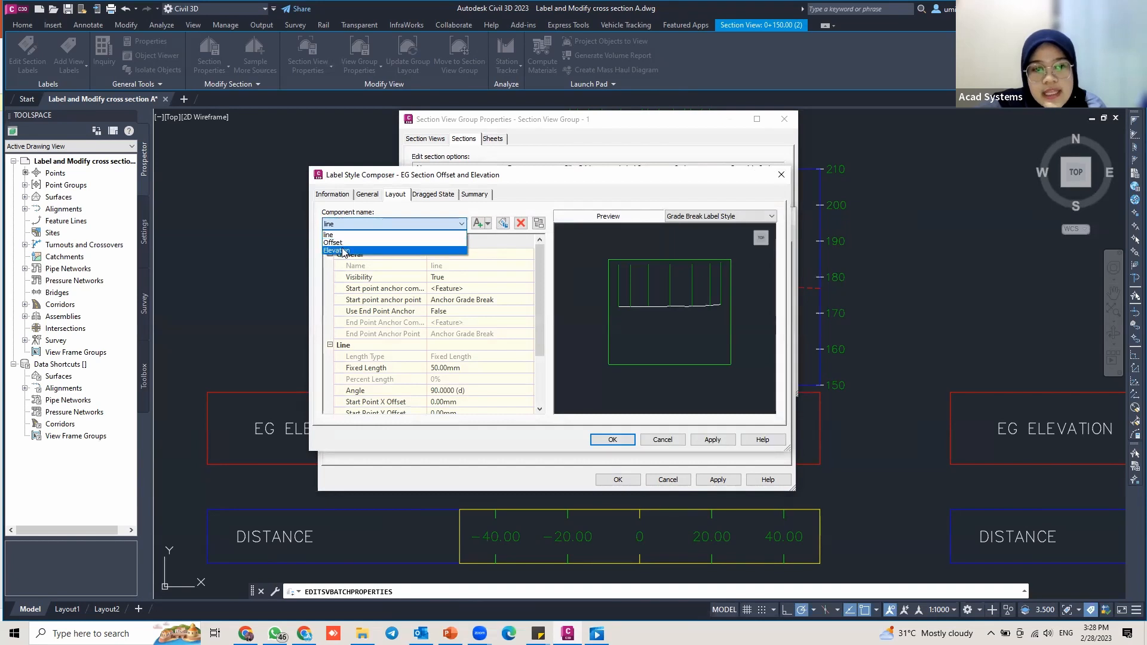
pyautogui.click(342, 243)
pyautogui.click(520, 227)
pyautogui.click(376, 226)
pyautogui.click(374, 242)
pyautogui.click(522, 225)
# Step: Set the line component's color to 9 and its linetype to PHANTOM
pyautogui.click(358, 225)
pyautogui.click(346, 237)
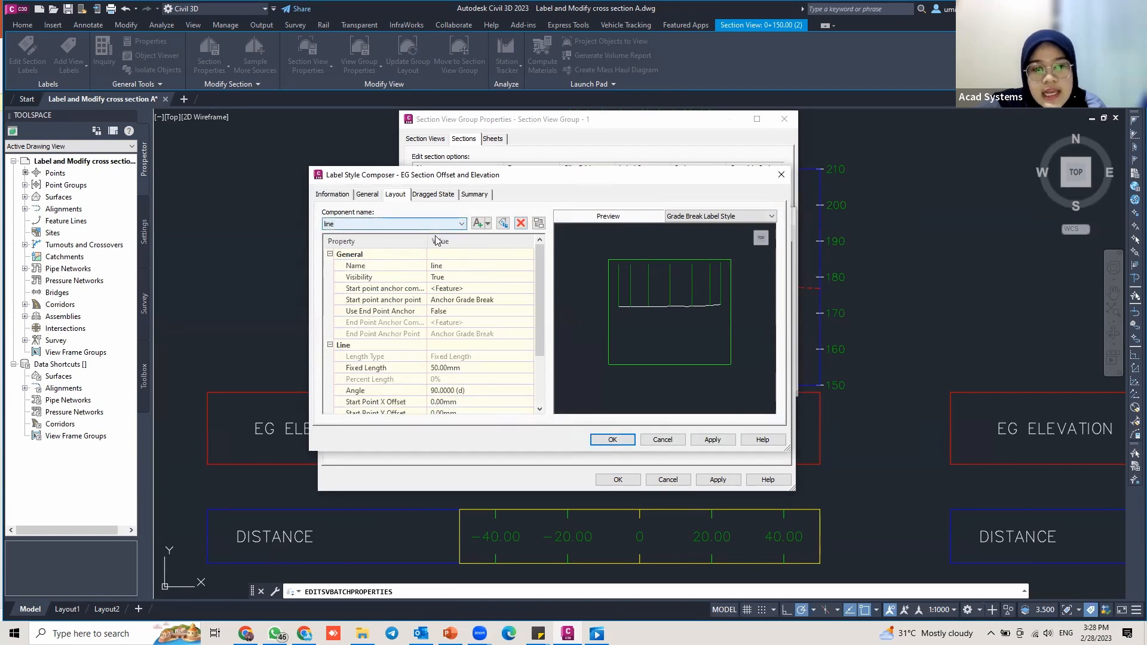
pyautogui.scroll(-2, 489, 369)
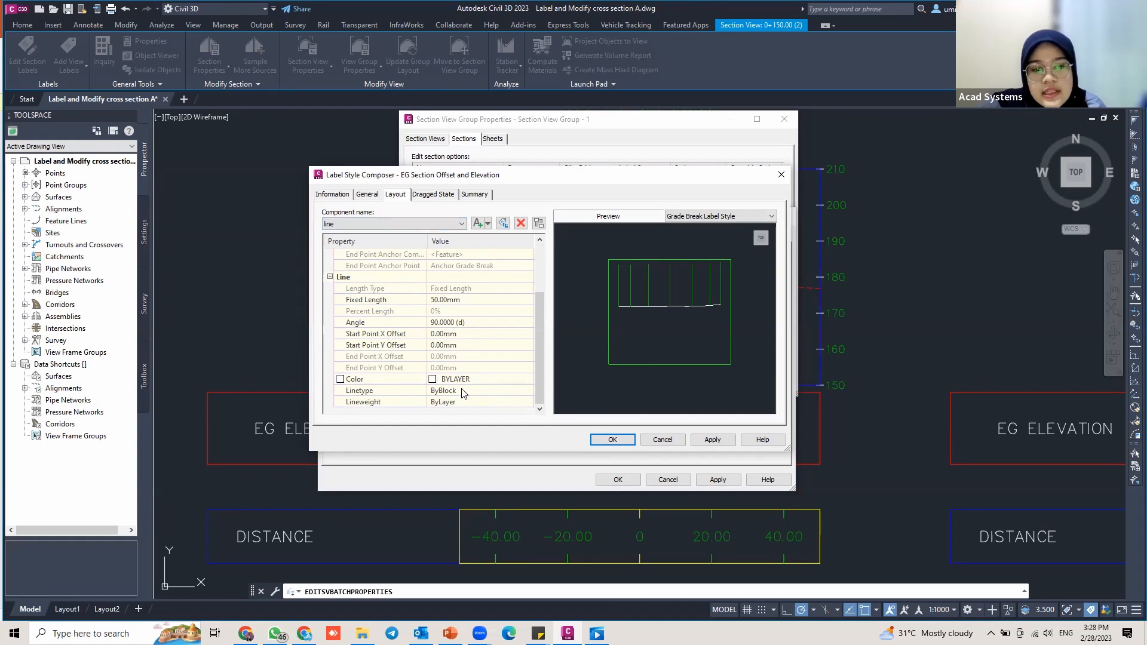
pyautogui.click(433, 383)
pyautogui.click(528, 380)
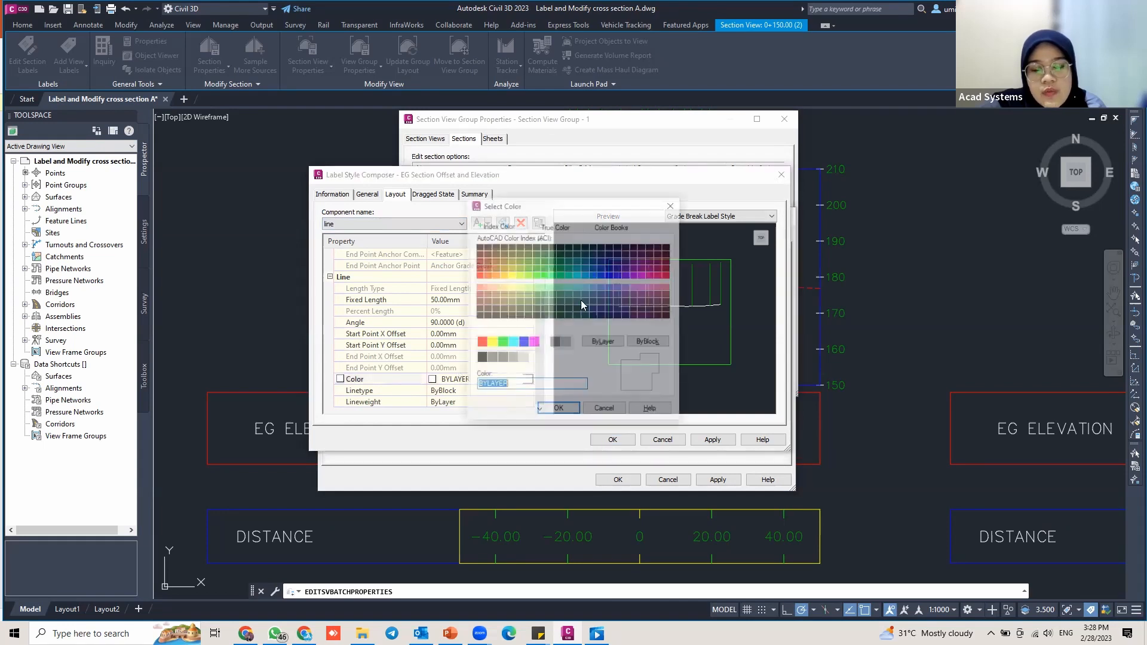
pyautogui.click(566, 344)
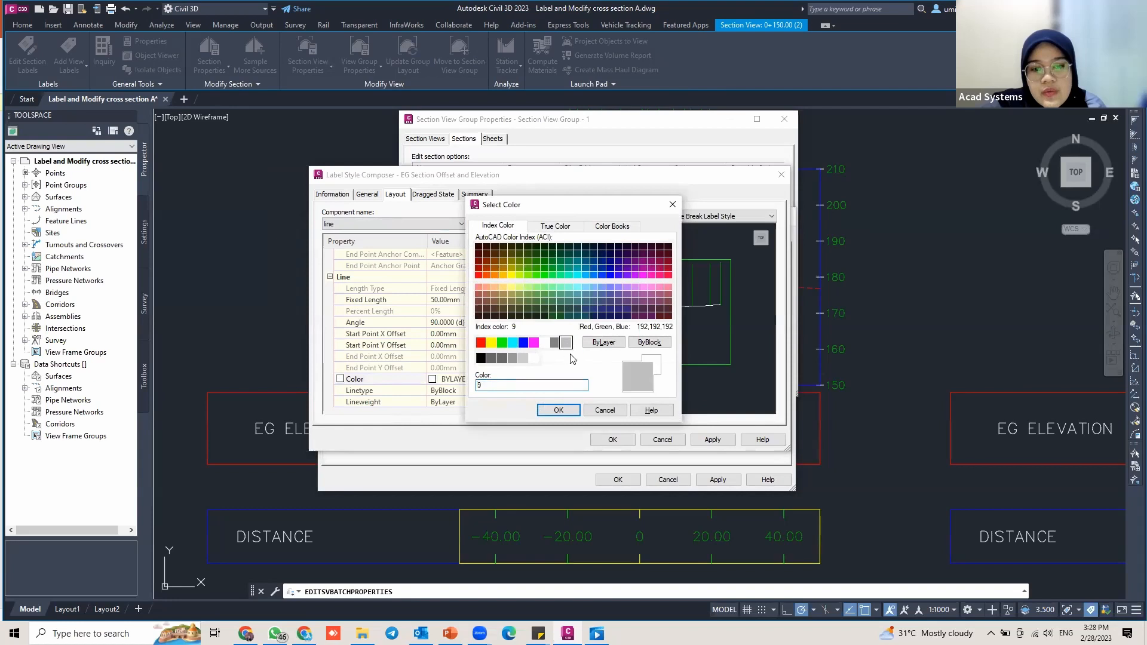
pyautogui.click(558, 410)
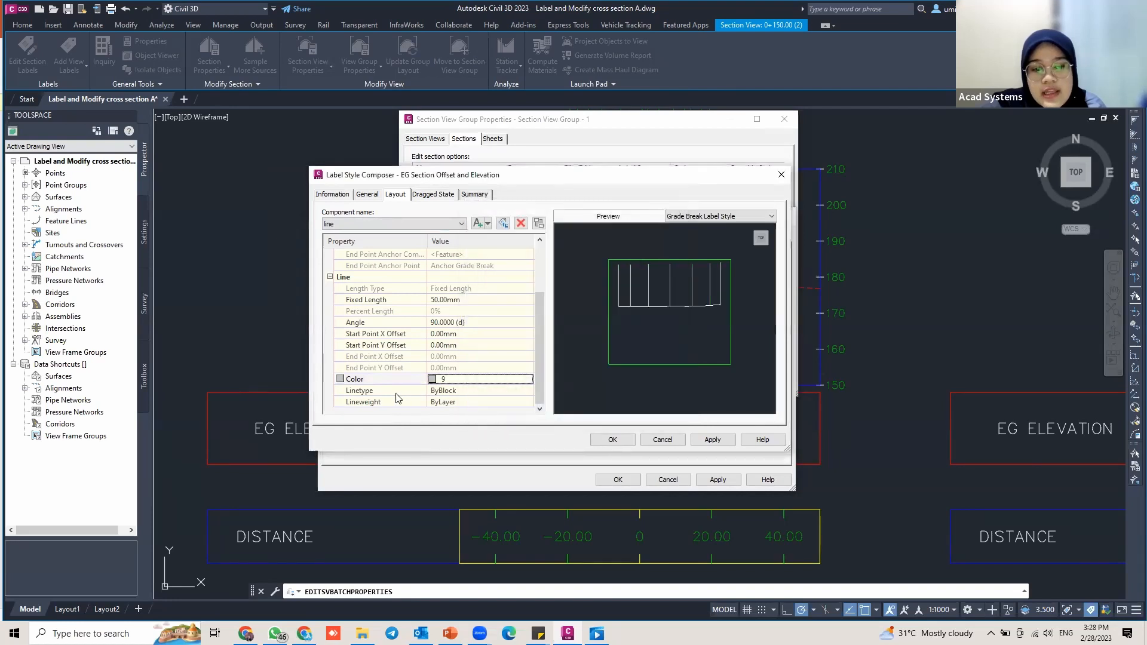
pyautogui.click(460, 392)
pyautogui.click(534, 391)
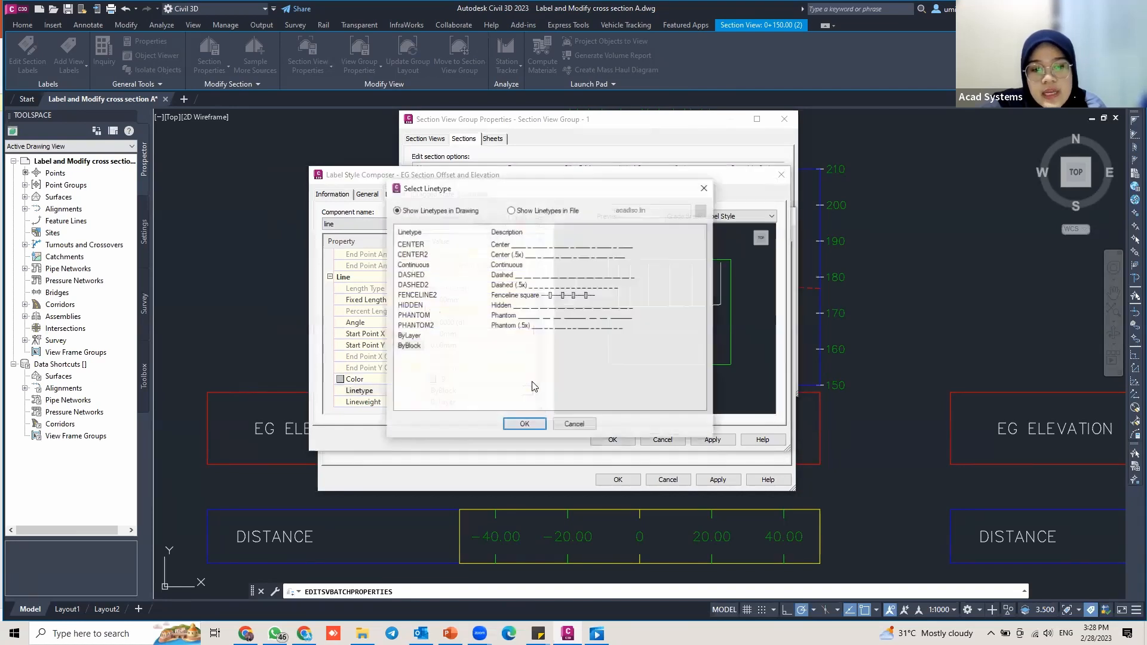
pyautogui.click(418, 316)
pyautogui.click(520, 427)
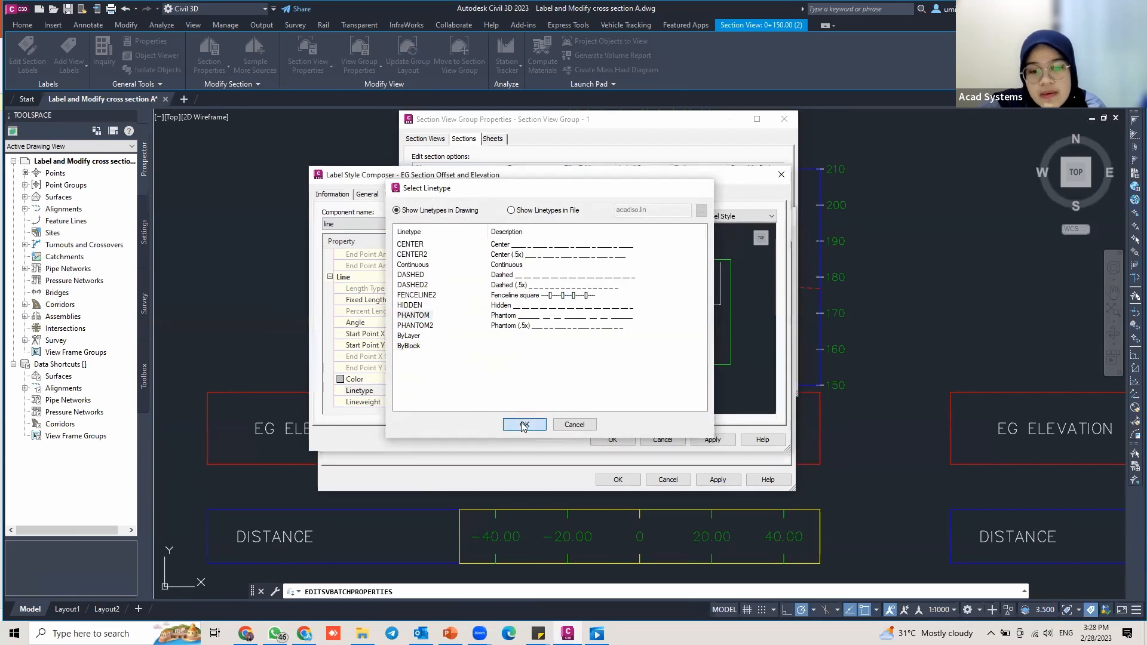
# Step: Set the line component's fixed length to 30 mm
pyautogui.scroll(1, 434, 340)
pyautogui.click(467, 335)
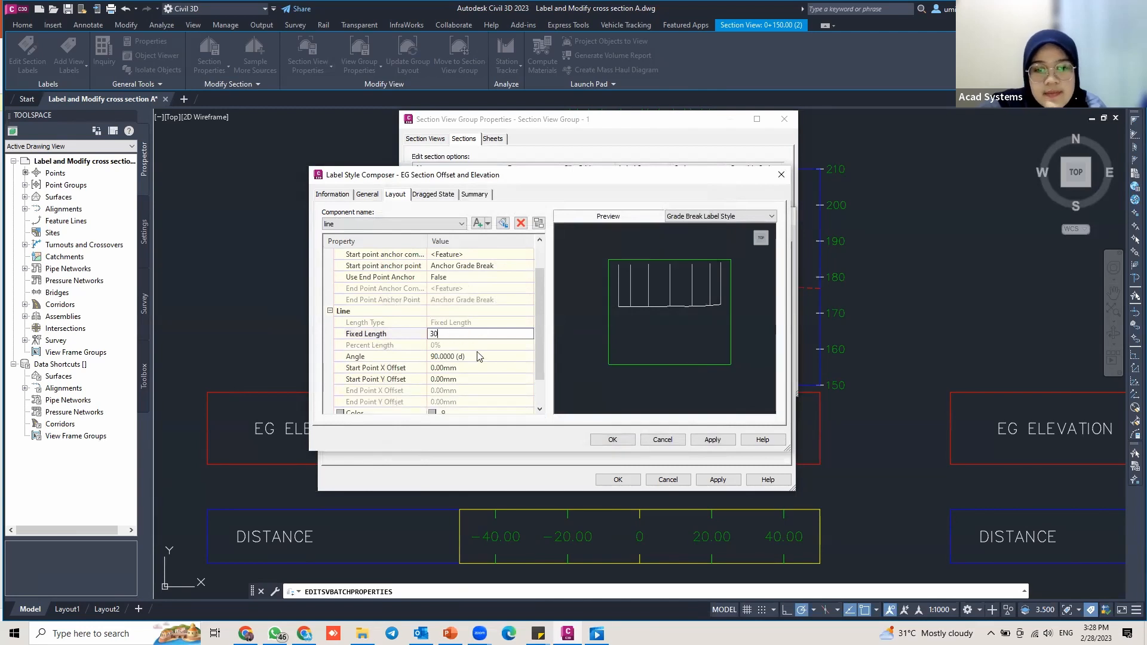
pyautogui.write('30')
pyautogui.scroll(1, 484, 363)
pyautogui.scroll(-2, 490, 370)
pyautogui.scroll(2, 490, 370)
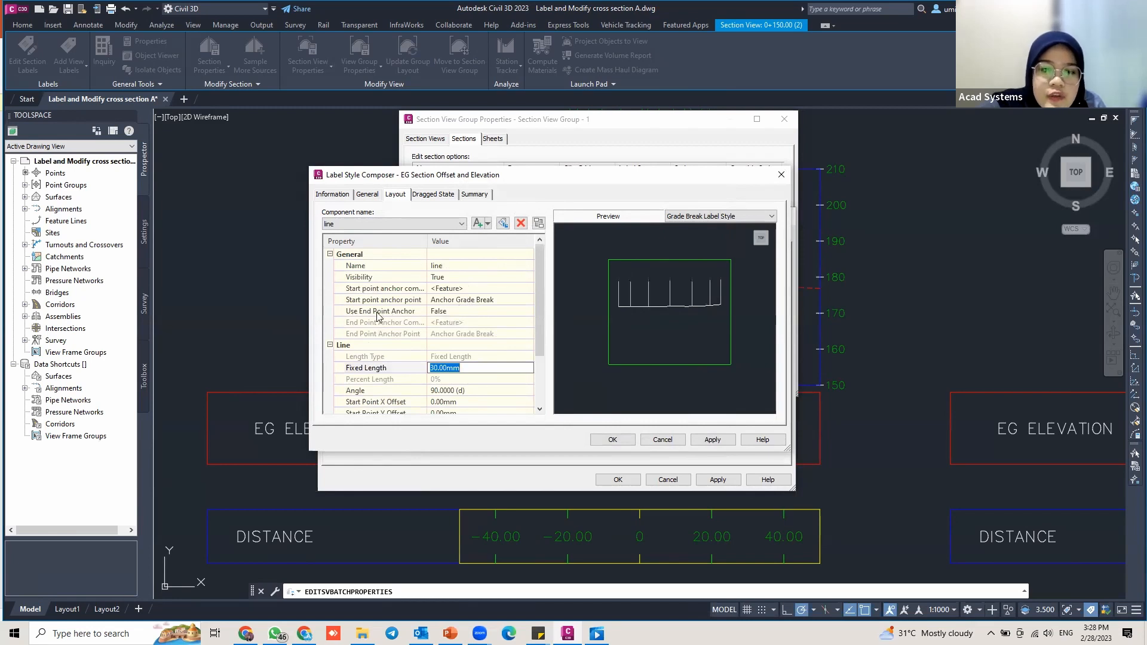
# Step: Enable the line's end point anchor at Anchor Grade Break Extension and accept the edited label style
pyautogui.click(464, 311)
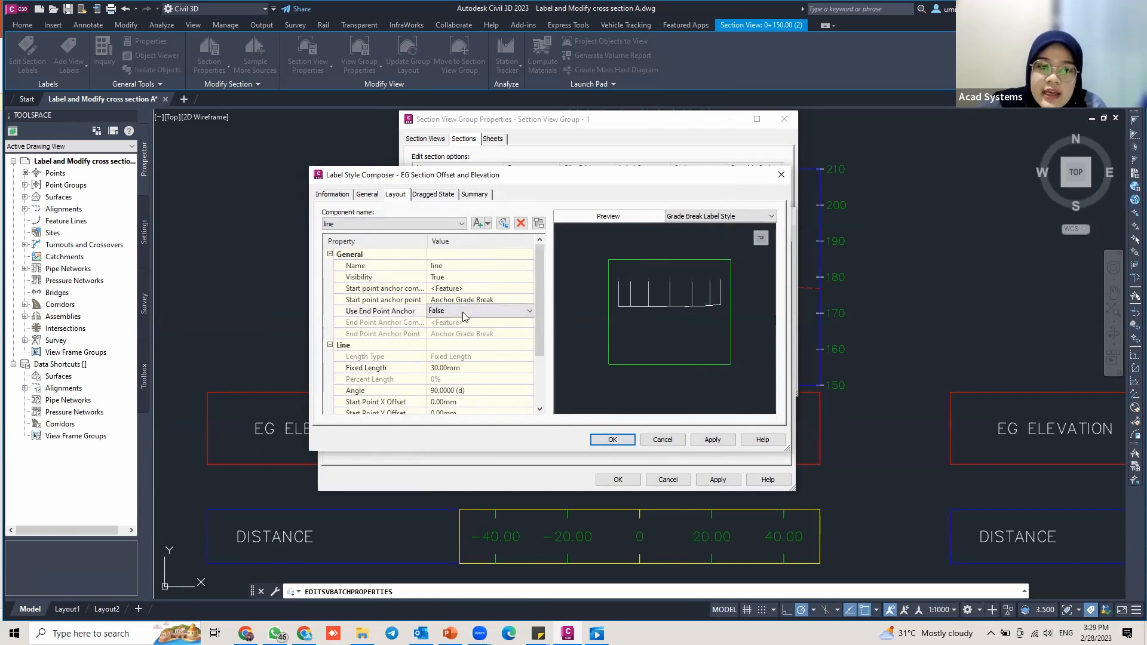
pyautogui.click(501, 316)
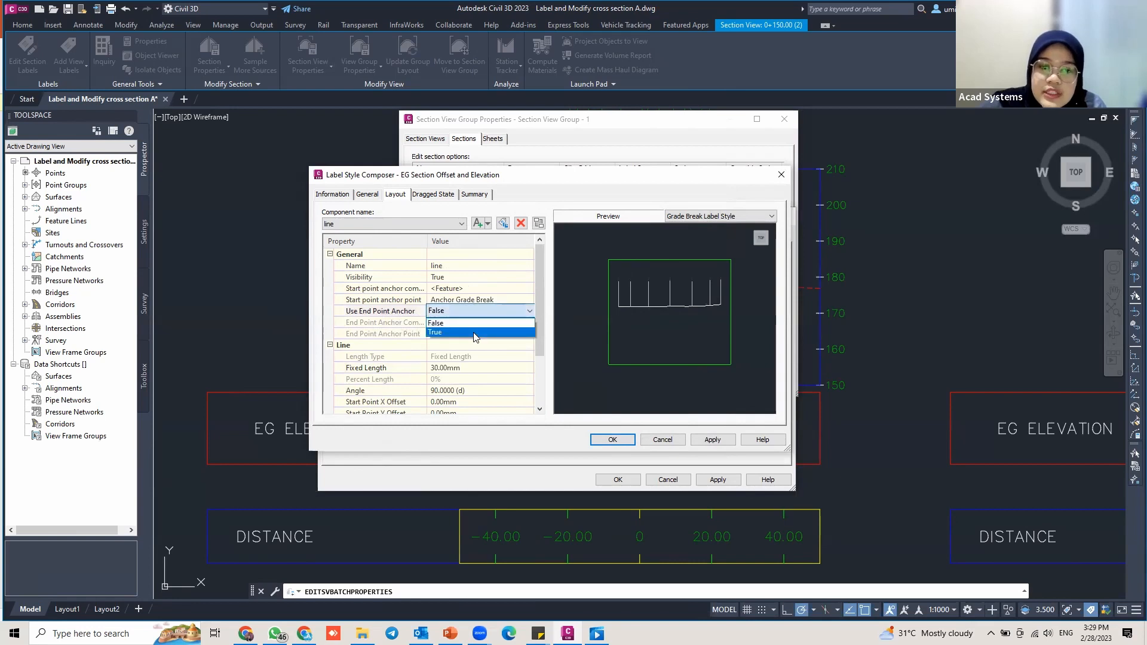
pyautogui.click(475, 335)
pyautogui.click(508, 334)
pyautogui.click(508, 334)
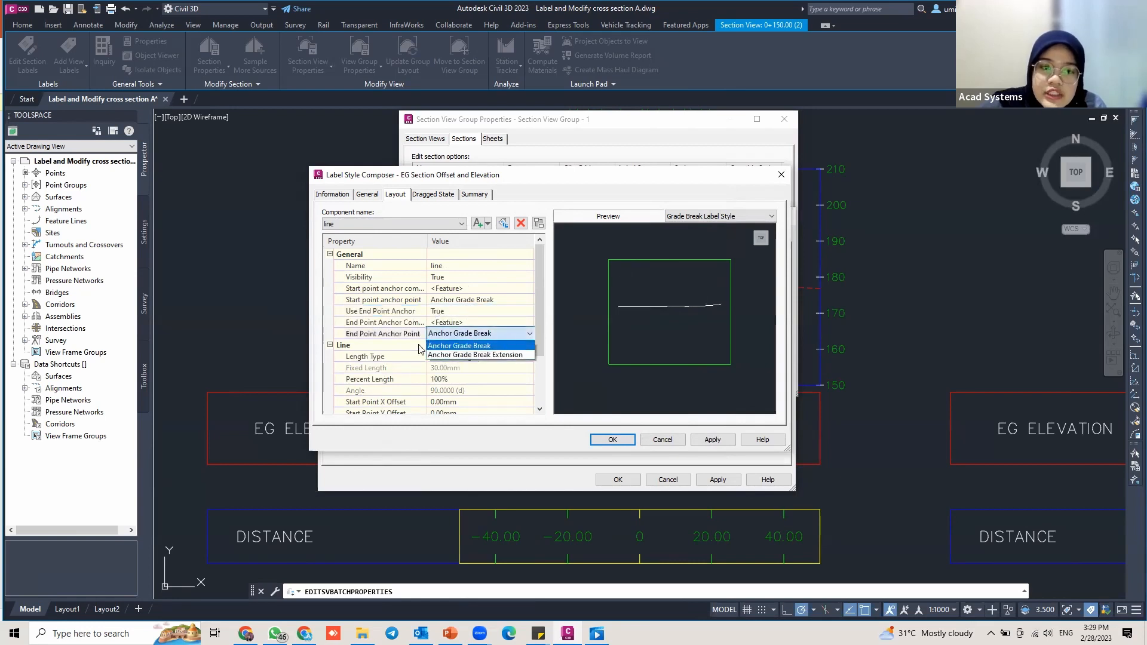
pyautogui.click(479, 355)
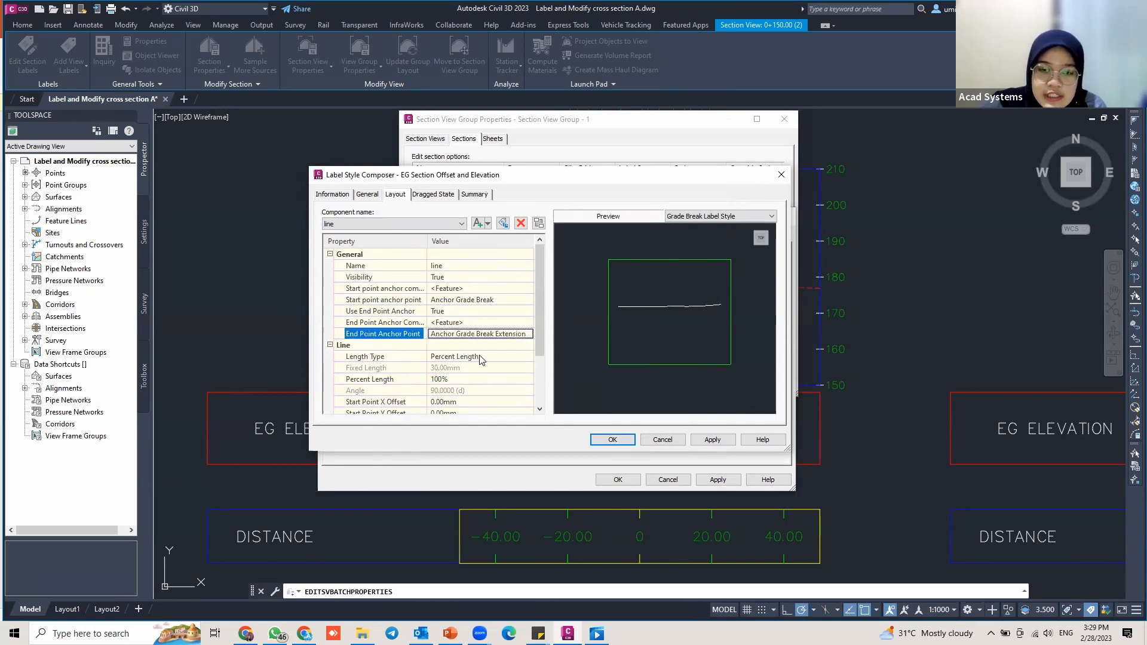
pyautogui.scroll(-2, 507, 343)
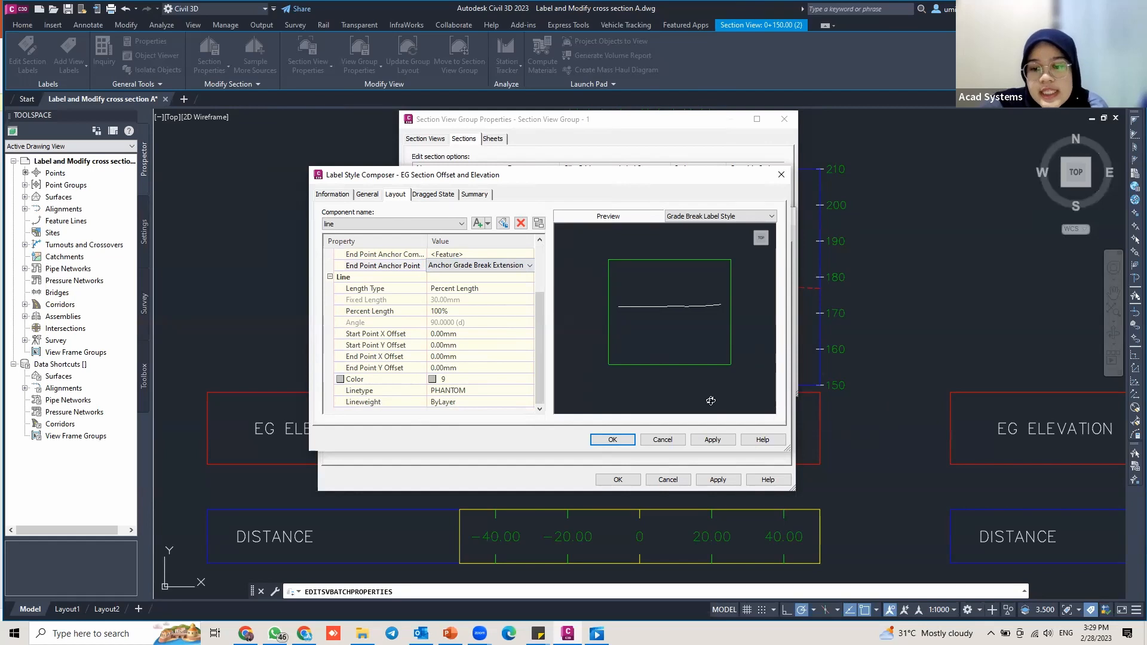
pyautogui.click(493, 291)
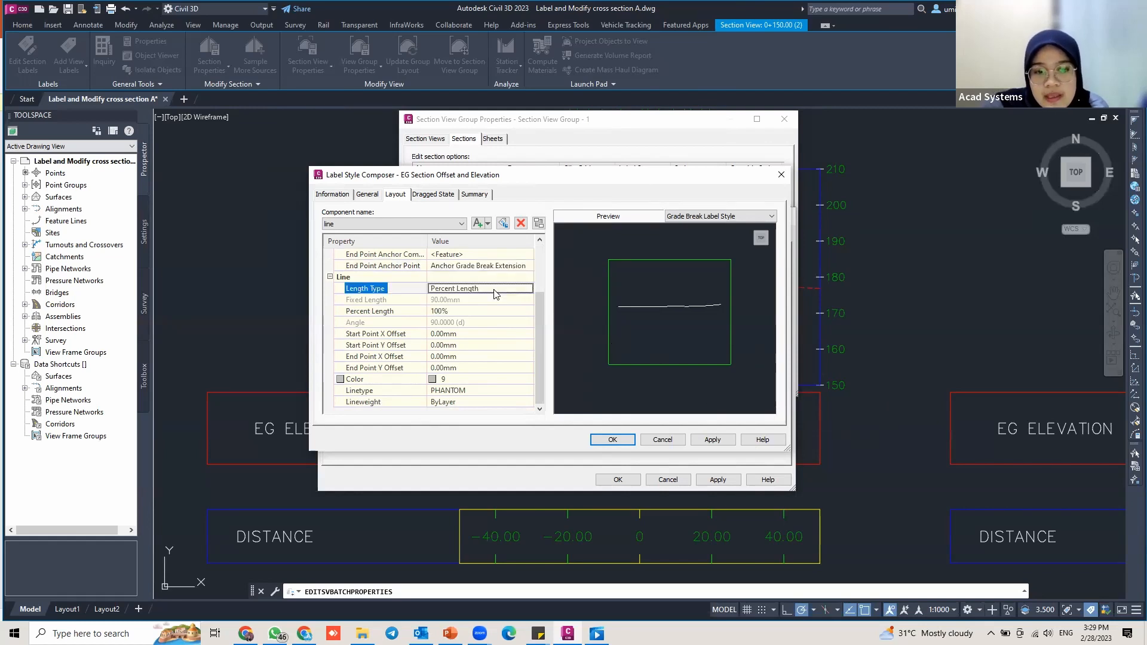
pyautogui.click(711, 444)
pyautogui.click(612, 440)
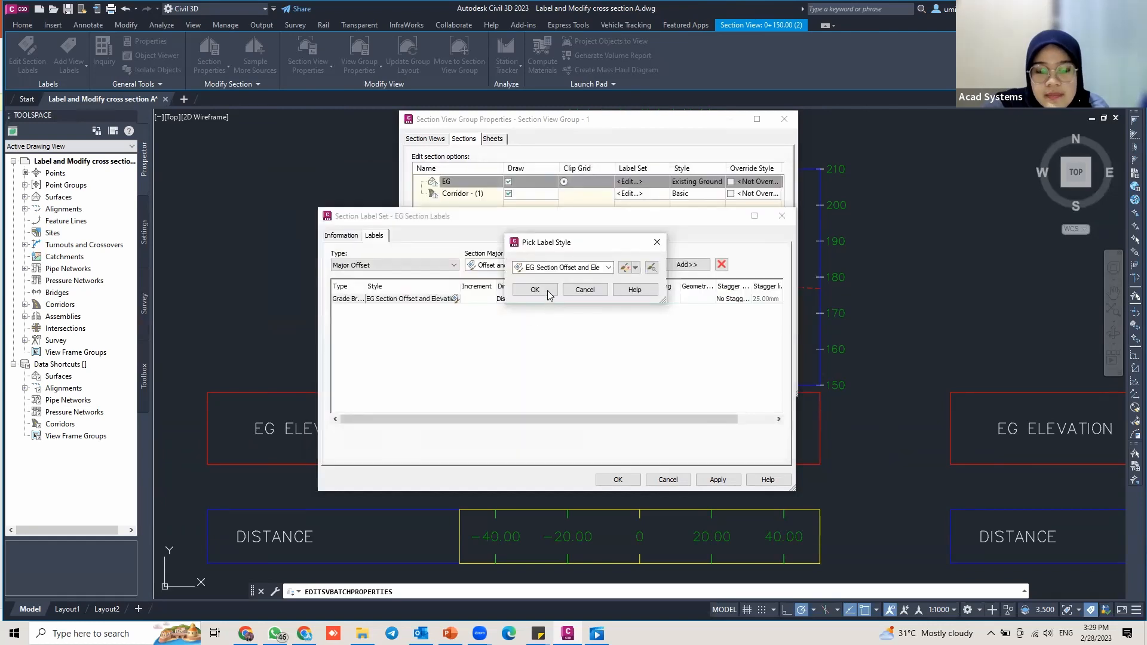
pyautogui.click(535, 290)
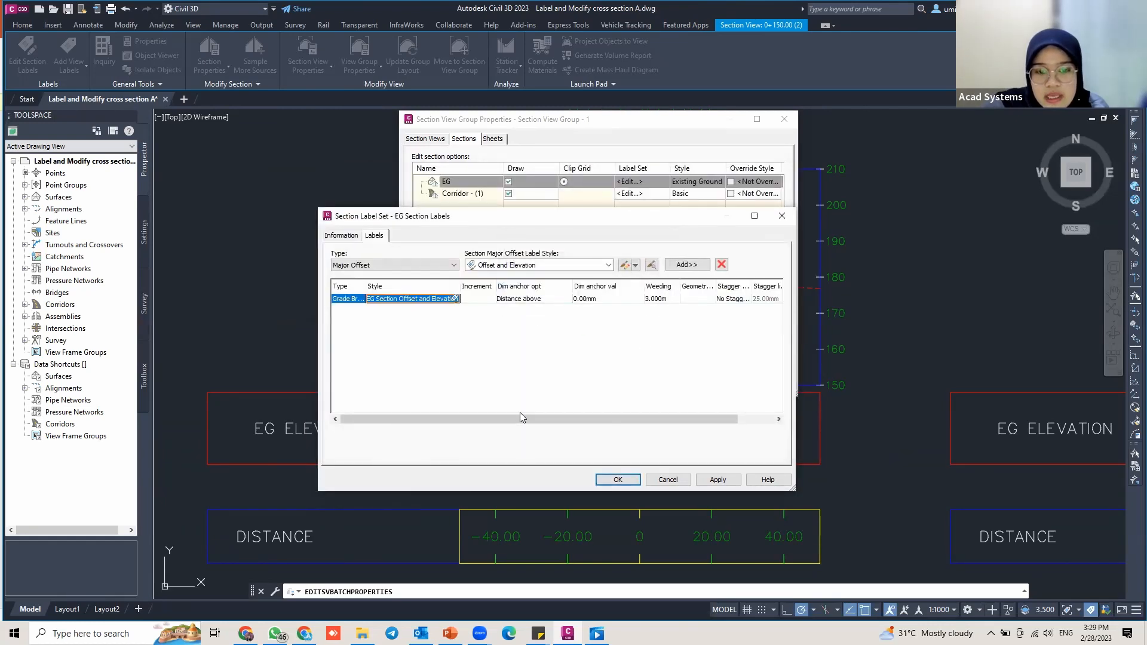
# Step: Anchor the grade break labels to Graph view bottom with 1 m weeding, and apply the label set to the section view group
pyautogui.moveTo(520, 417); pyautogui.dragTo(555, 417)
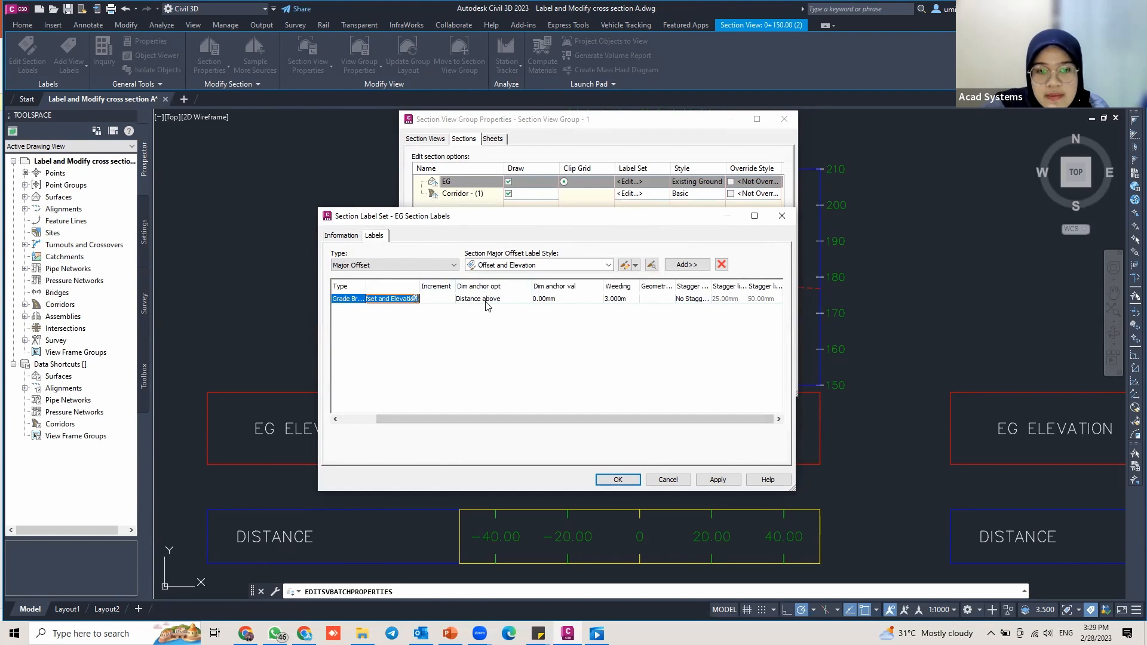
pyautogui.click(517, 298)
pyautogui.click(514, 300)
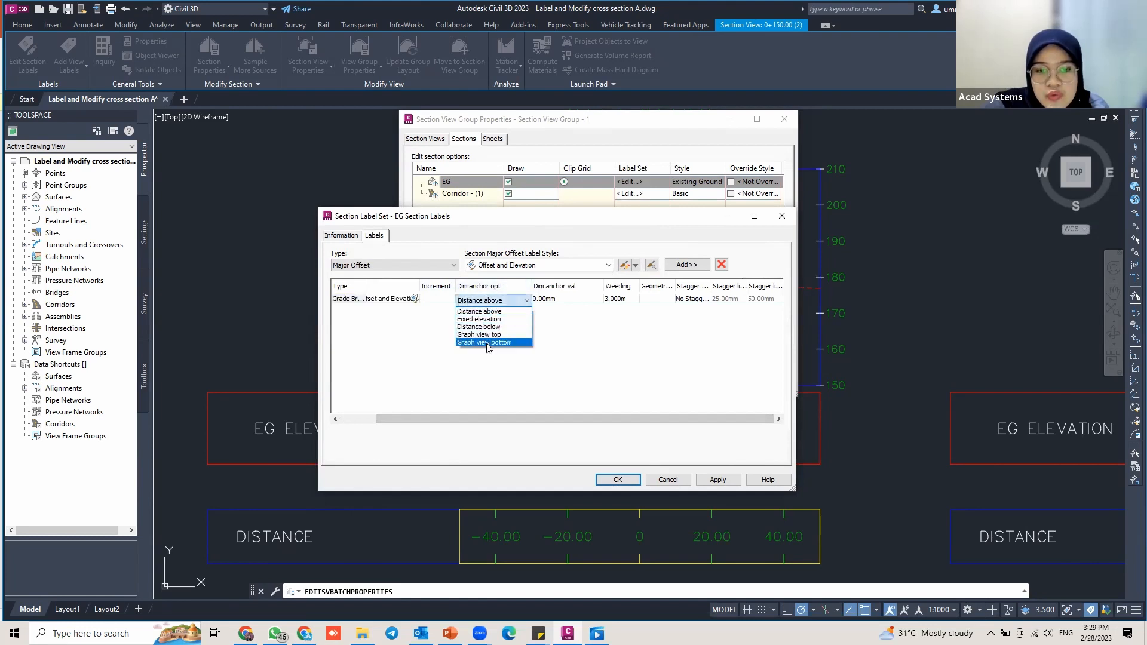
pyautogui.click(488, 343)
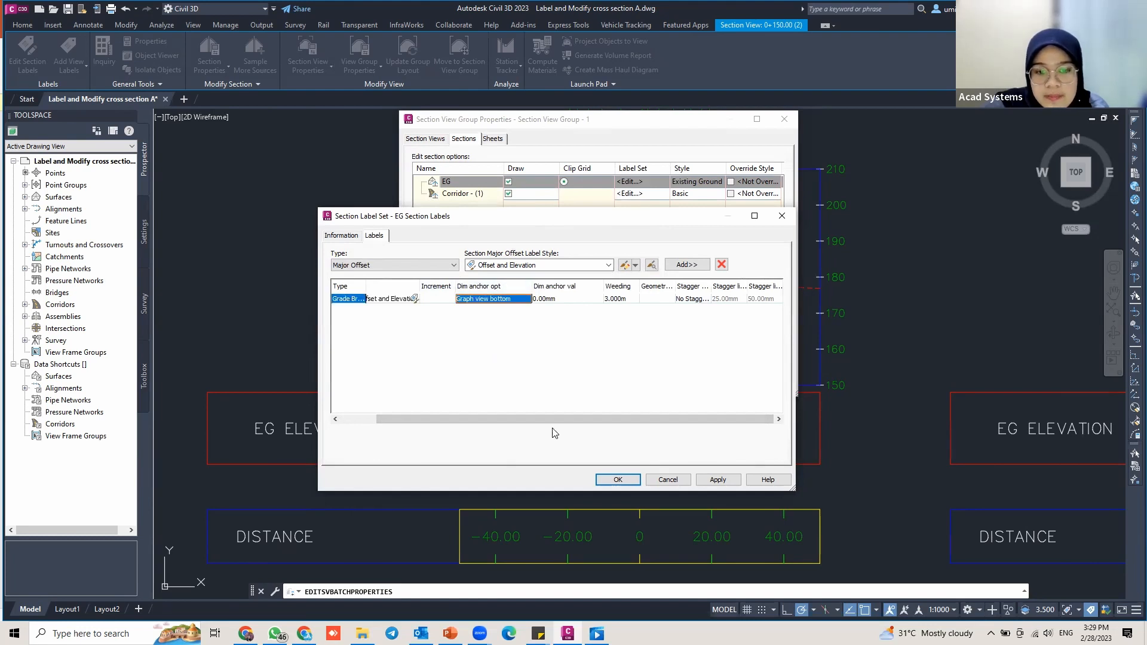
pyautogui.click(627, 299)
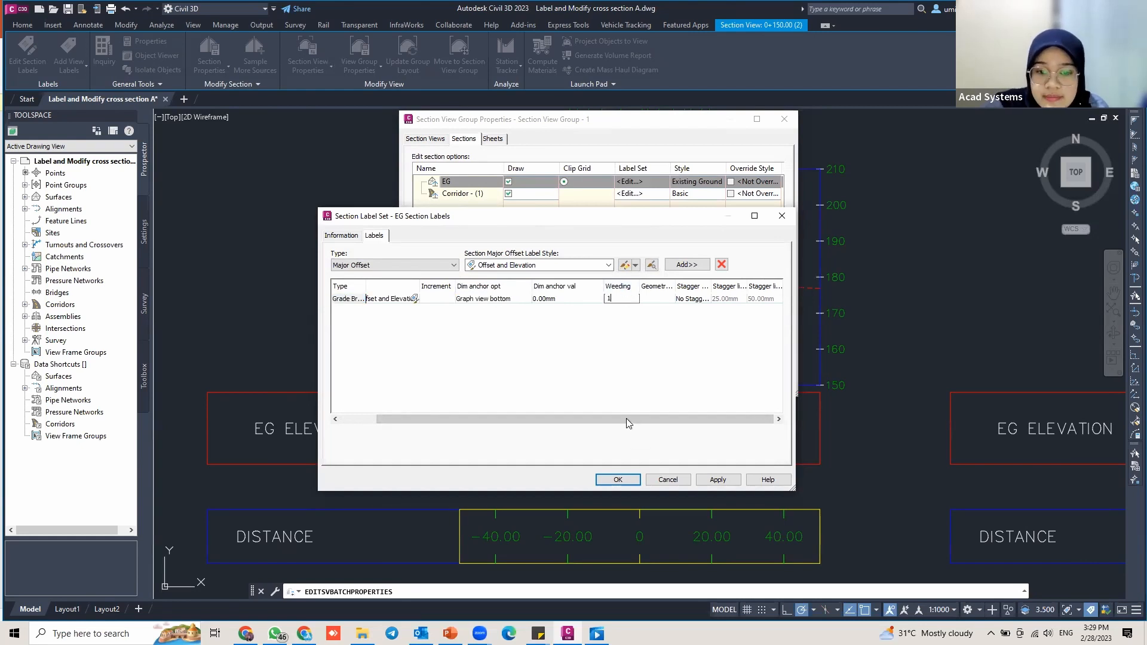
pyautogui.click(553, 361)
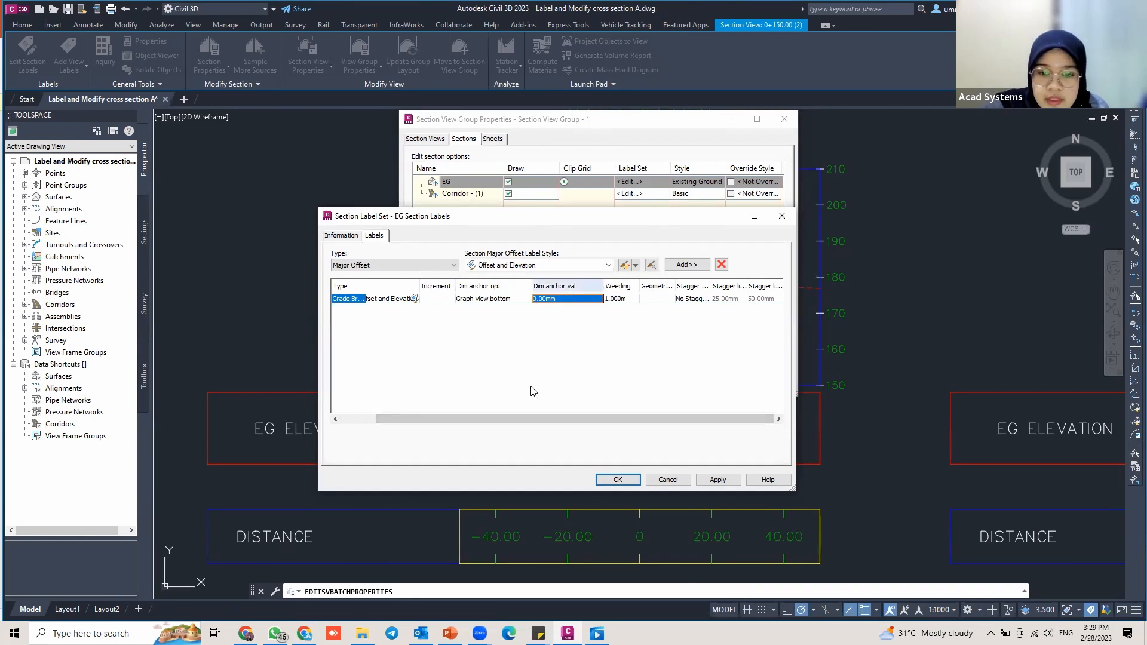
pyautogui.click(717, 480)
pyautogui.click(618, 479)
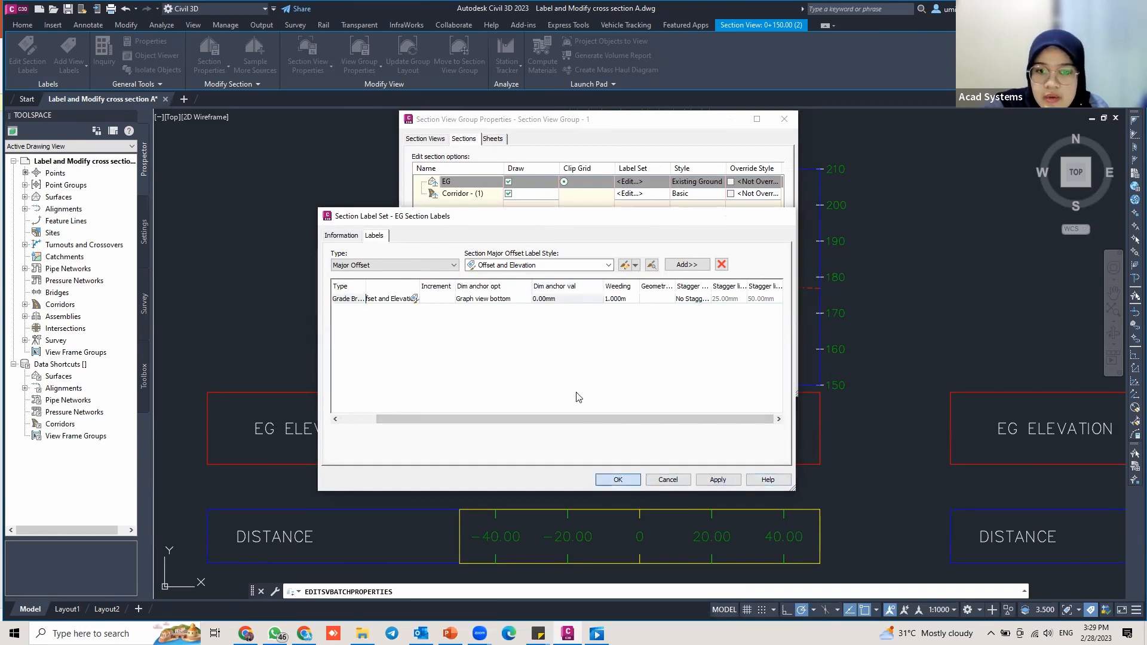
pyautogui.click(531, 327)
pyautogui.click(620, 385)
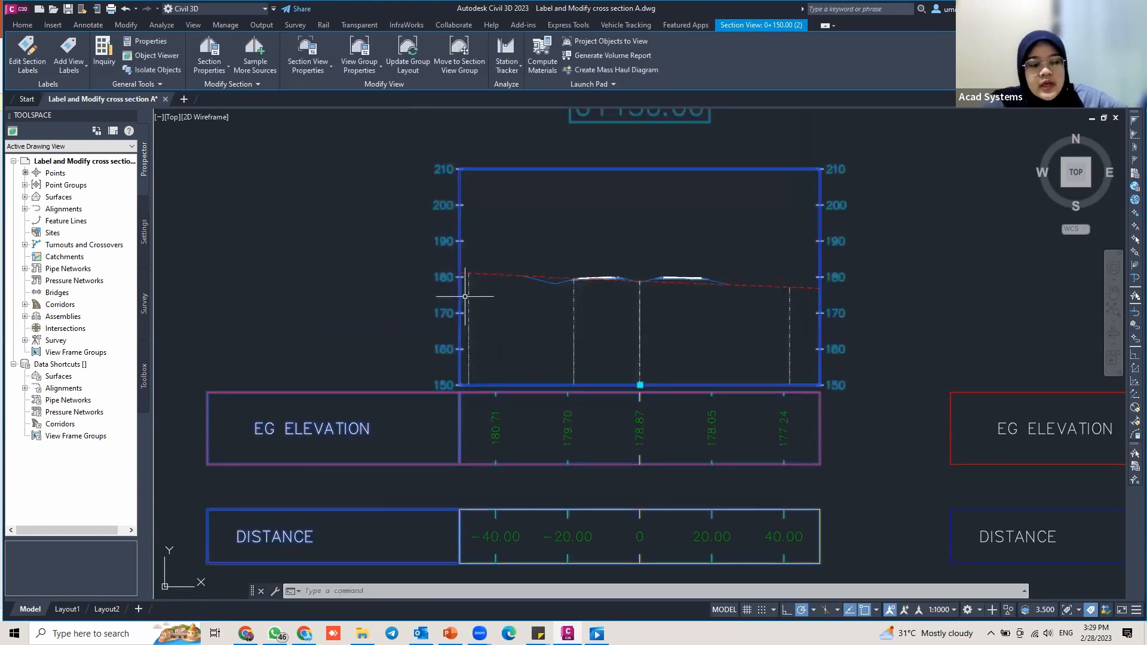
# Step: Examine the vertical grade break lines below the existing ground in the 0+150.00 section view
pyautogui.press('Escape')
pyautogui.moveTo(467, 306); pyautogui.dragTo(491, 282, button='middle')
pyautogui.scroll(6, 512, 248)
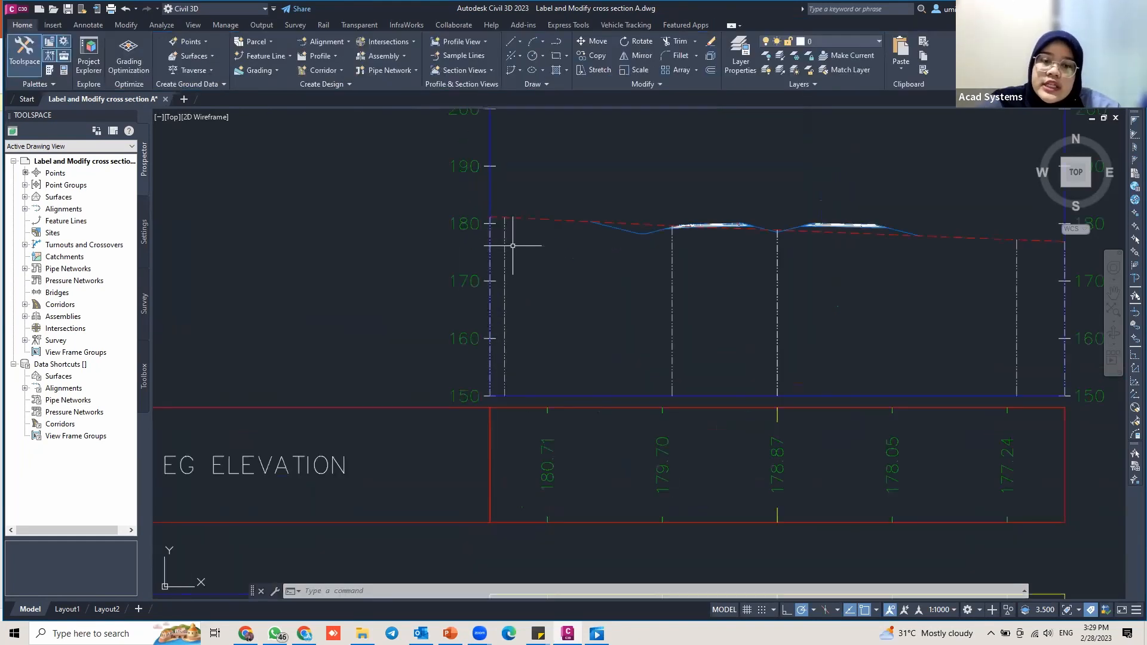
pyautogui.scroll(-4, 508, 287)
pyautogui.scroll(-2, 519, 273)
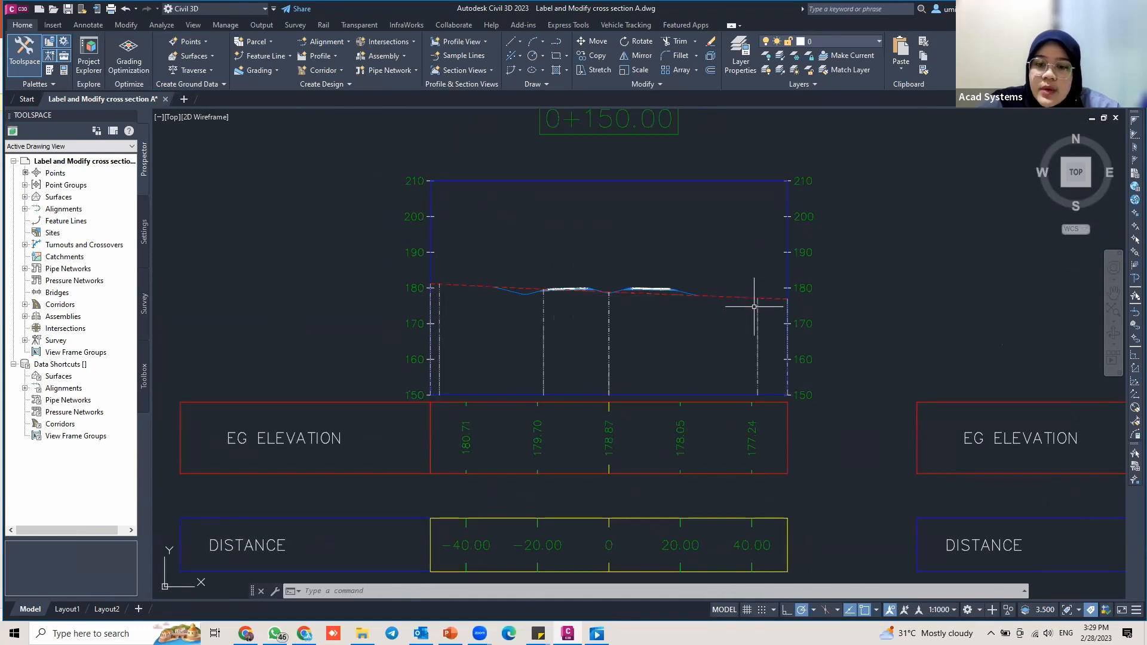
# Step: Add offset elevation labels to the 0+150.00 section view where three grade break lines meet the ground, at offsets about -47.5, -18.3 and 0 m
pyautogui.press('Escape')
pyautogui.press('Escape')
pyautogui.press('Escape')
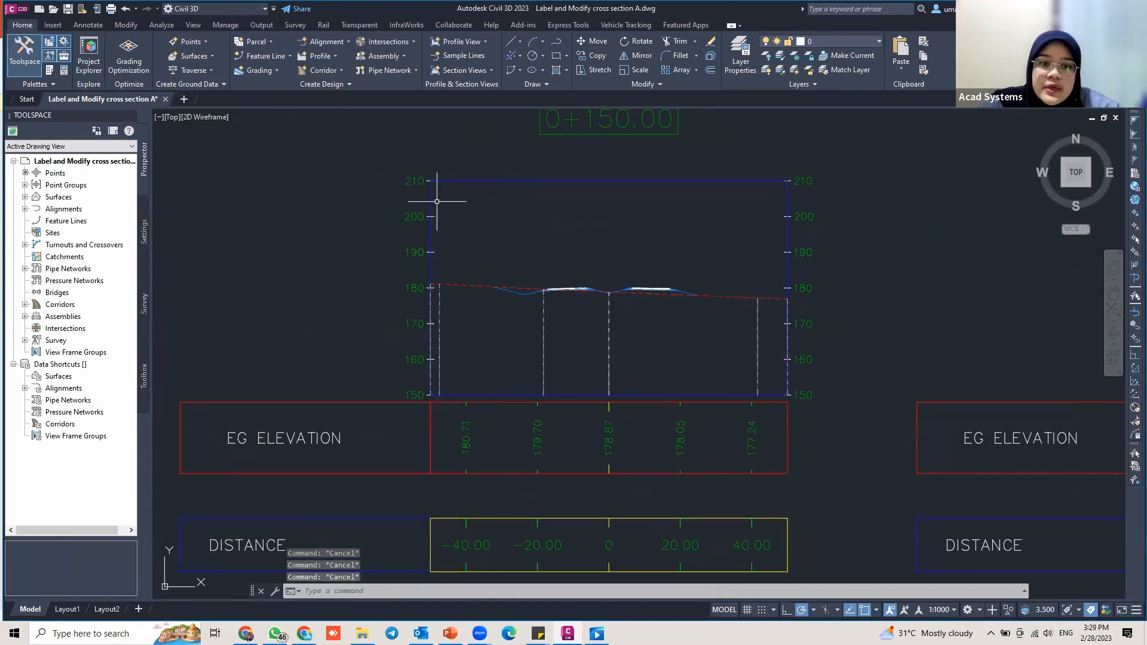
pyautogui.click(430, 196)
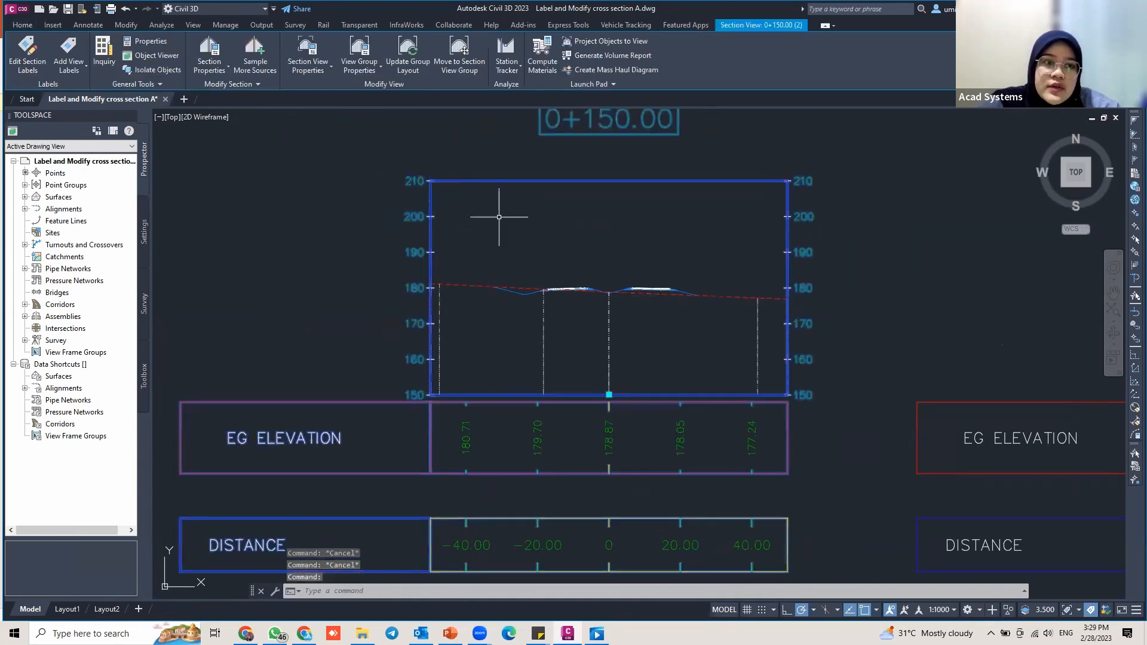
pyautogui.click(74, 54)
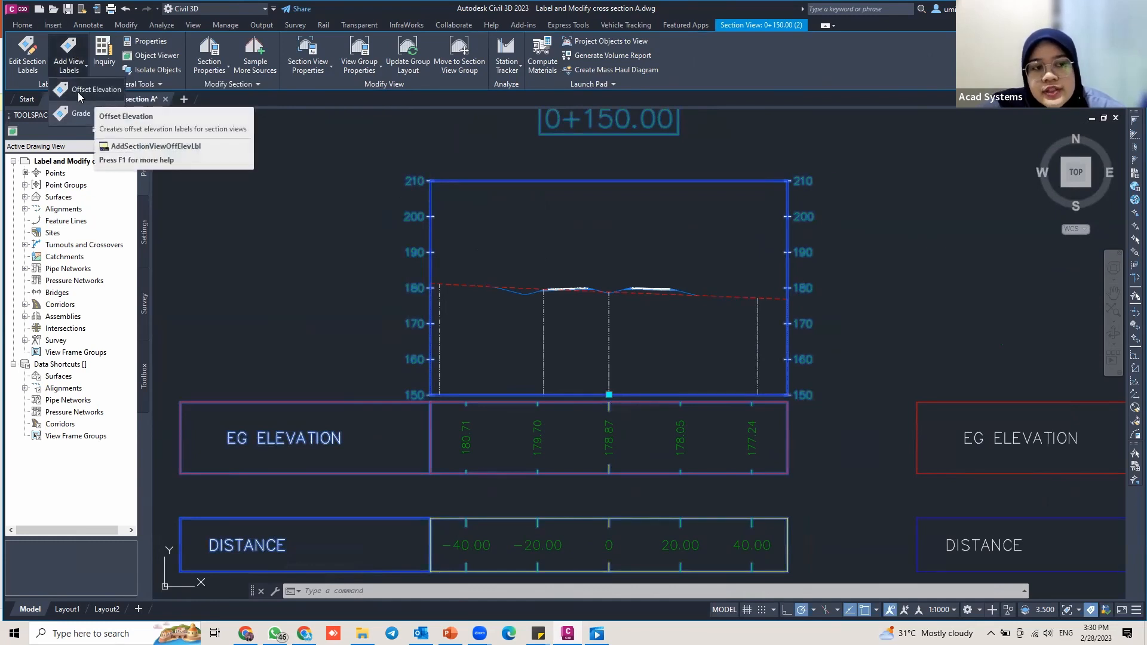
pyautogui.click(77, 90)
pyautogui.scroll(2, 430, 289)
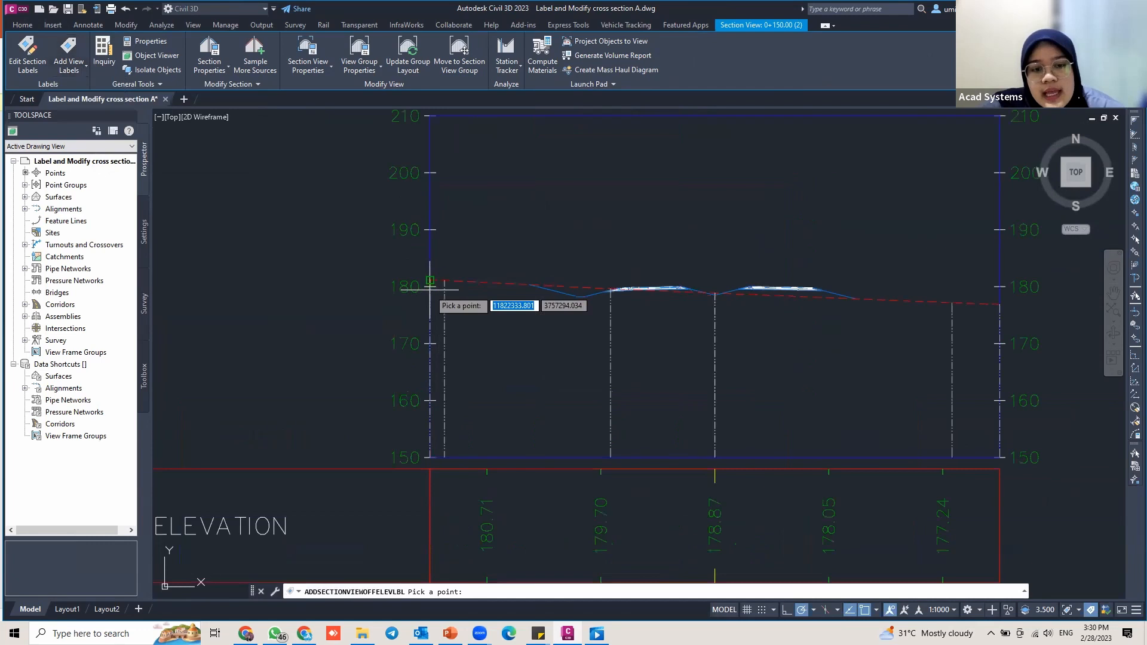
pyautogui.scroll(2, 430, 289)
pyautogui.click(452, 275)
pyautogui.click(717, 288)
pyautogui.moveTo(695, 283); pyautogui.dragTo(486, 262, button='middle')
pyautogui.click(673, 275)
# Step: Place a fourth offset elevation label on the ground line at the rightmost grade break, about 41.6 m offset, and end labeling
pyautogui.scroll(-4, 650, 272)
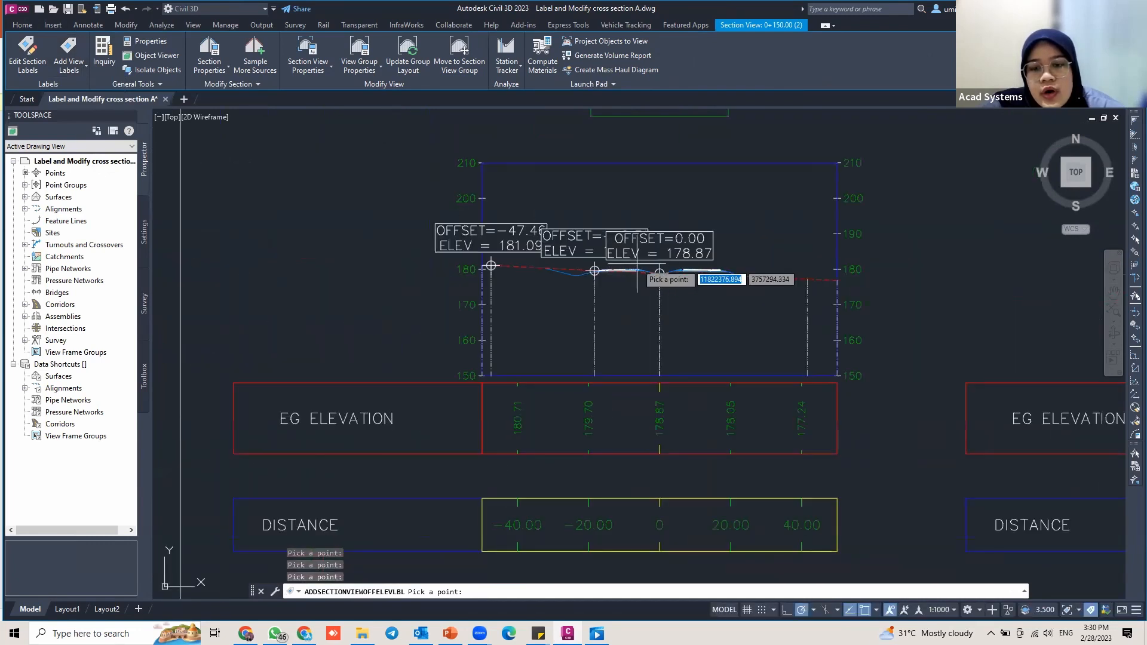
pyautogui.moveTo(636, 279); pyautogui.dragTo(546, 276, button='middle')
pyautogui.click(716, 276)
pyautogui.press('Escape')
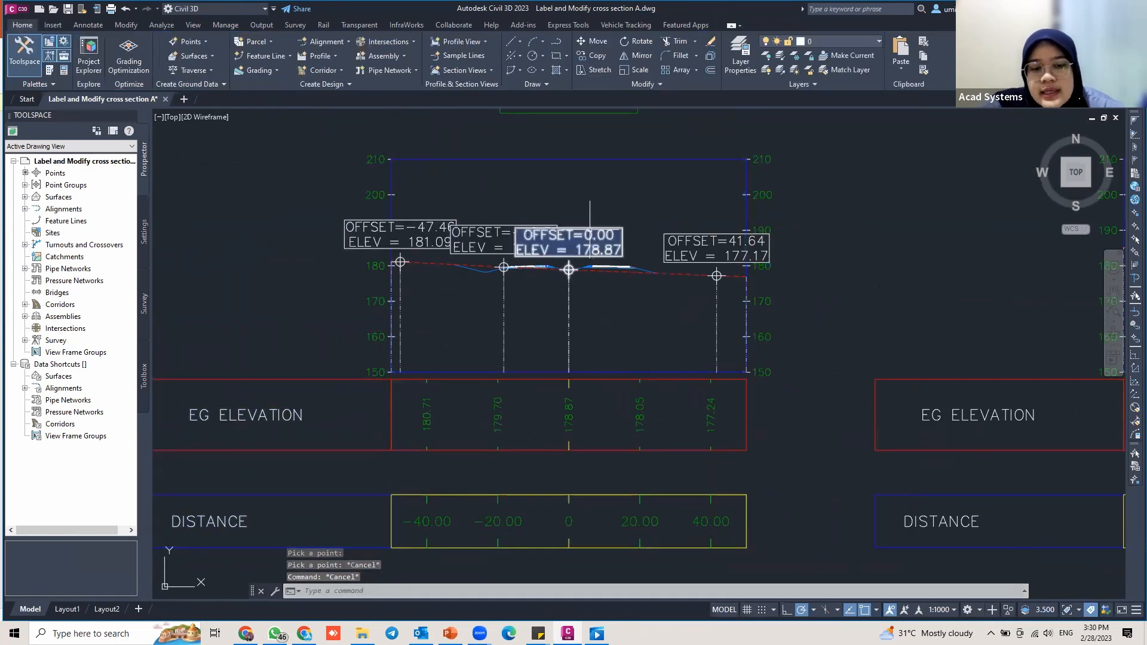
# Step: Move the leftmost offset elevation label outside the left edge of the 0+150.00 section view with a leader
pyautogui.click(370, 280)
pyautogui.press('Escape')
pyautogui.click(369, 247)
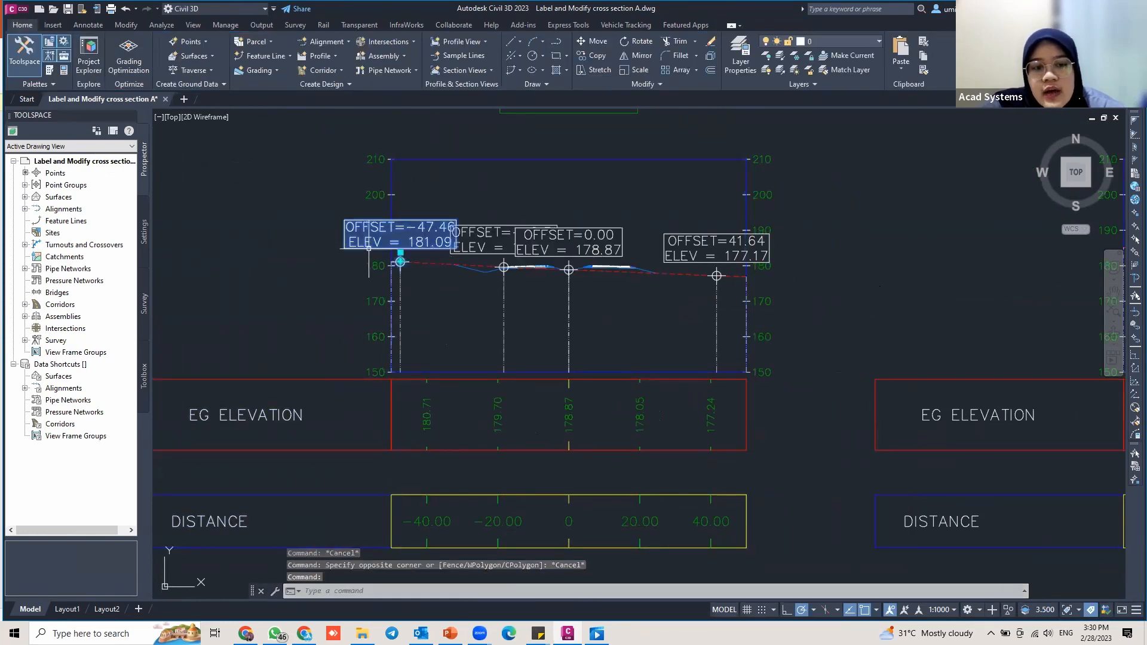
pyautogui.scroll(2, 400, 261)
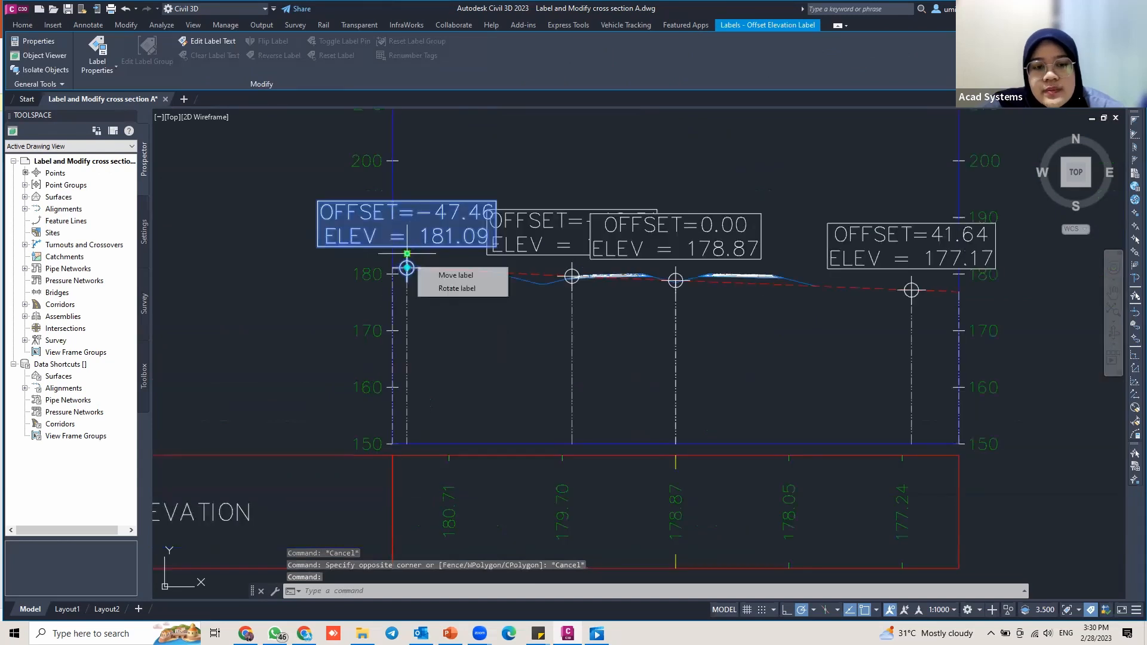
pyautogui.click(402, 263)
pyautogui.press('Escape')
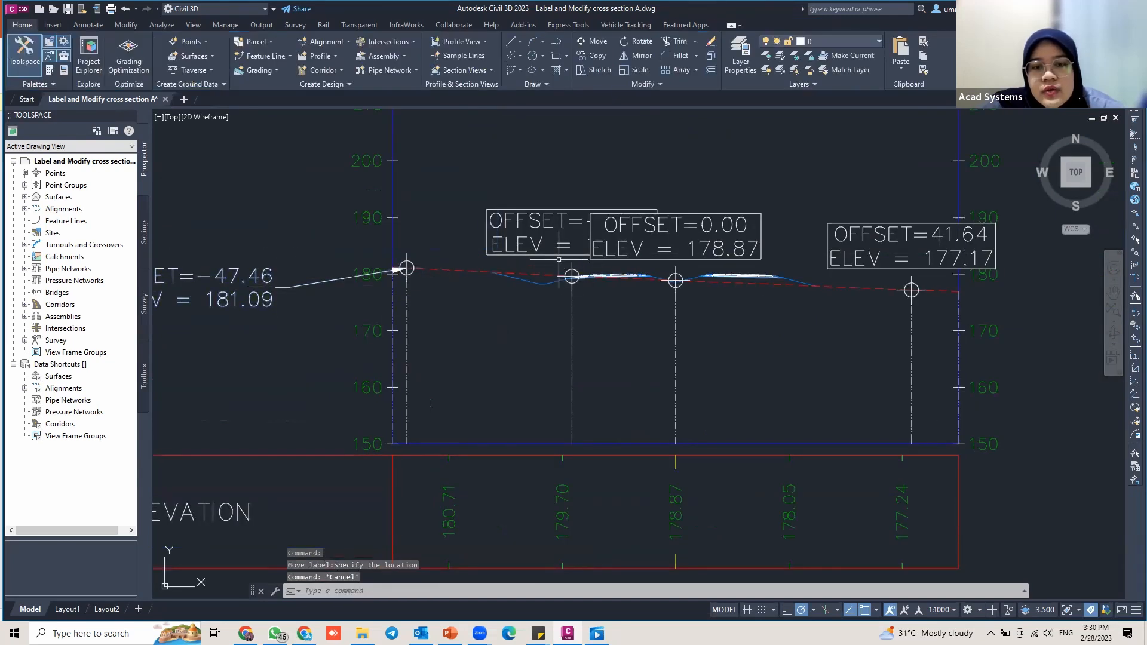
# Step: Move the second offset elevation label upward, clear of the overlapping centerline label
pyautogui.click(572, 255)
pyautogui.click(572, 255)
pyautogui.click(572, 255)
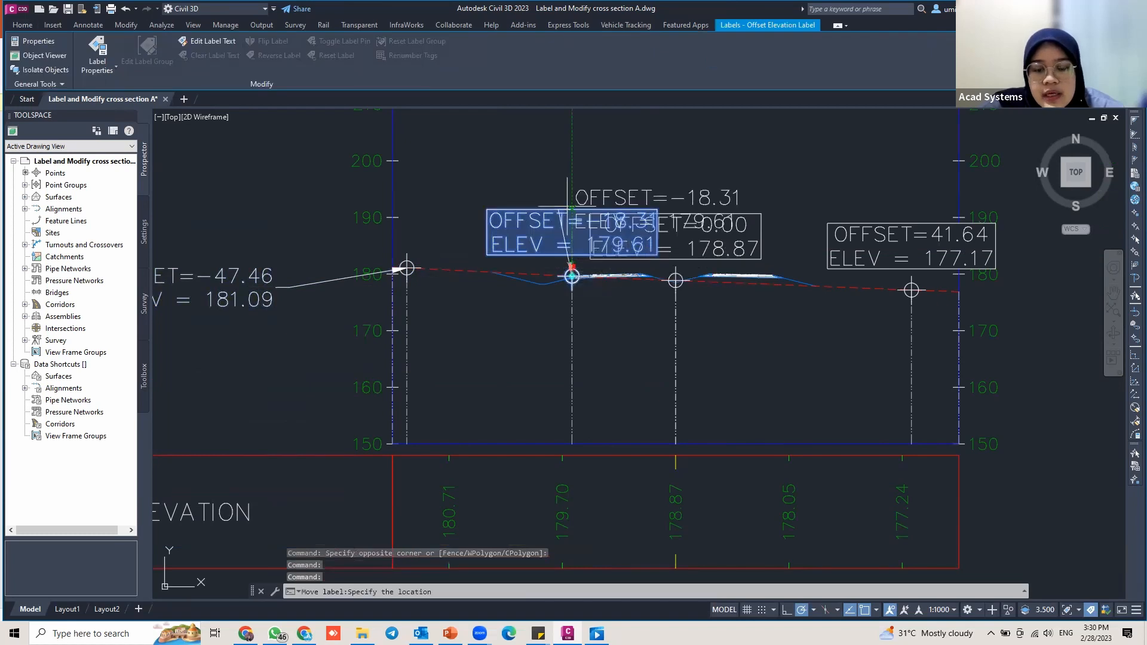
pyautogui.click(614, 179)
pyautogui.moveTo(680, 206); pyautogui.dragTo(549, 122, button='middle')
pyautogui.scroll(-4, 549, 123)
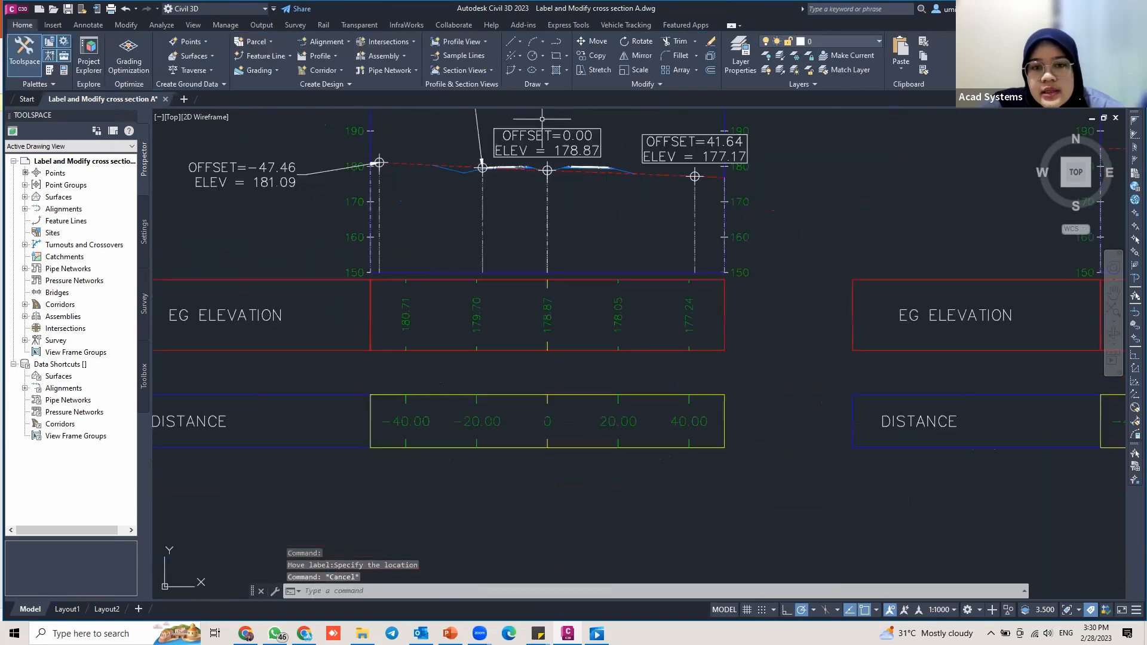
# Step: Move the rightmost offset elevation label outside the right edge of the 0+150.00 section view
pyautogui.moveTo(632, 166); pyautogui.dragTo(596, 224, button='middle')
pyautogui.click(602, 195)
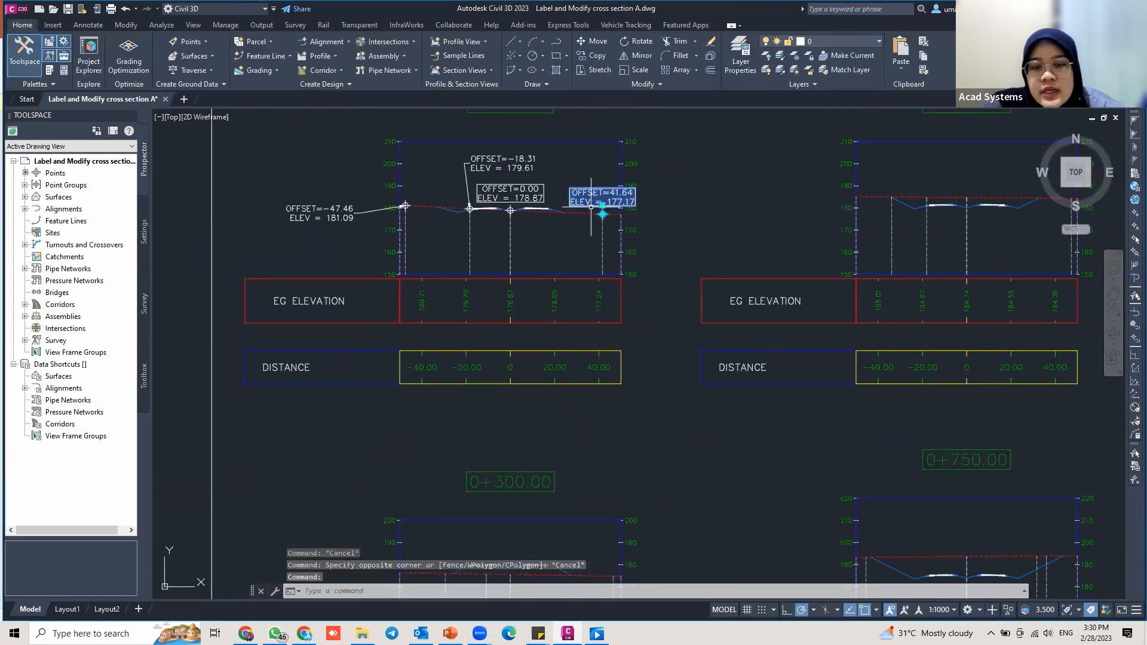
pyautogui.click(603, 205)
pyautogui.click(659, 210)
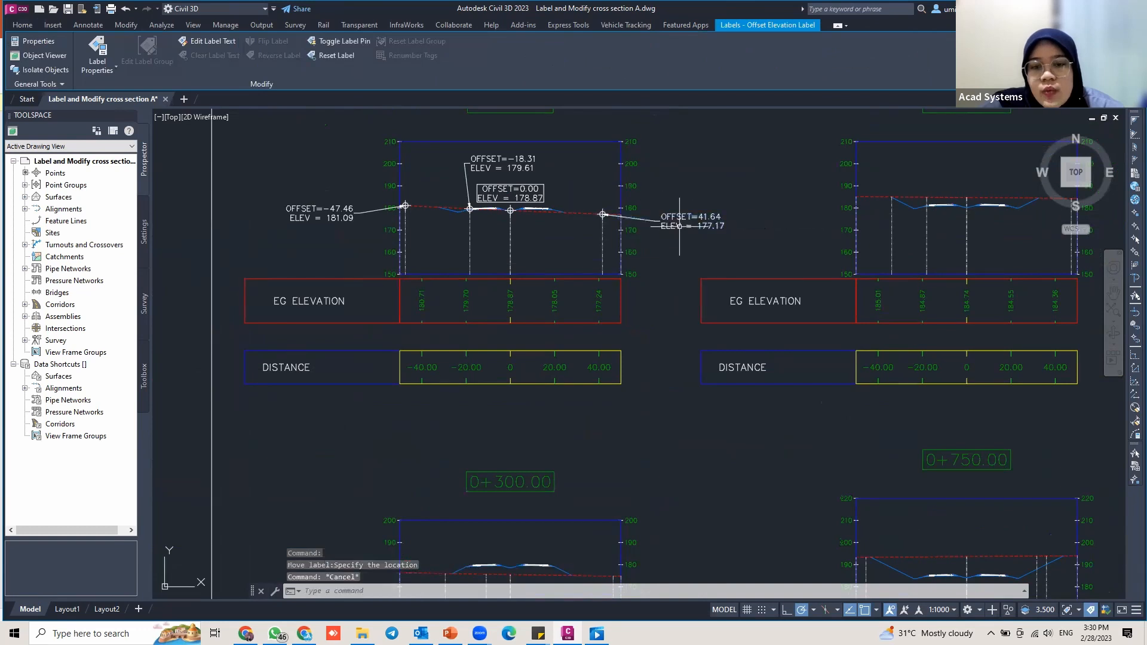
pyautogui.press('Escape')
pyautogui.press('Escape')
# Step: Examine the offset elevation labels at 0+150.00 and the bands and grade break lines on the group's other cross sections
pyautogui.scroll(-3, 631, 226)
pyautogui.moveTo(460, 194); pyautogui.dragTo(536, 210, button='middle')
pyautogui.scroll(2, 612, 231)
pyautogui.moveTo(641, 248); pyautogui.dragTo(670, 260, button='middle')
pyautogui.scroll(2, 679, 255)
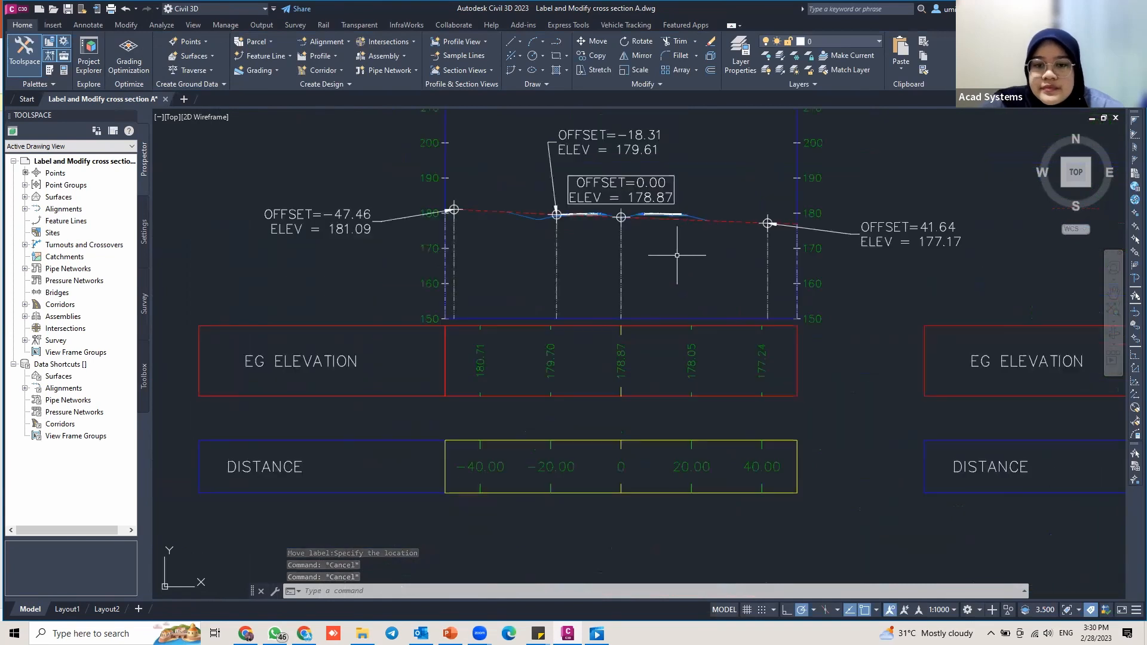
pyautogui.moveTo(660, 311); pyautogui.dragTo(659, 344, button='middle')
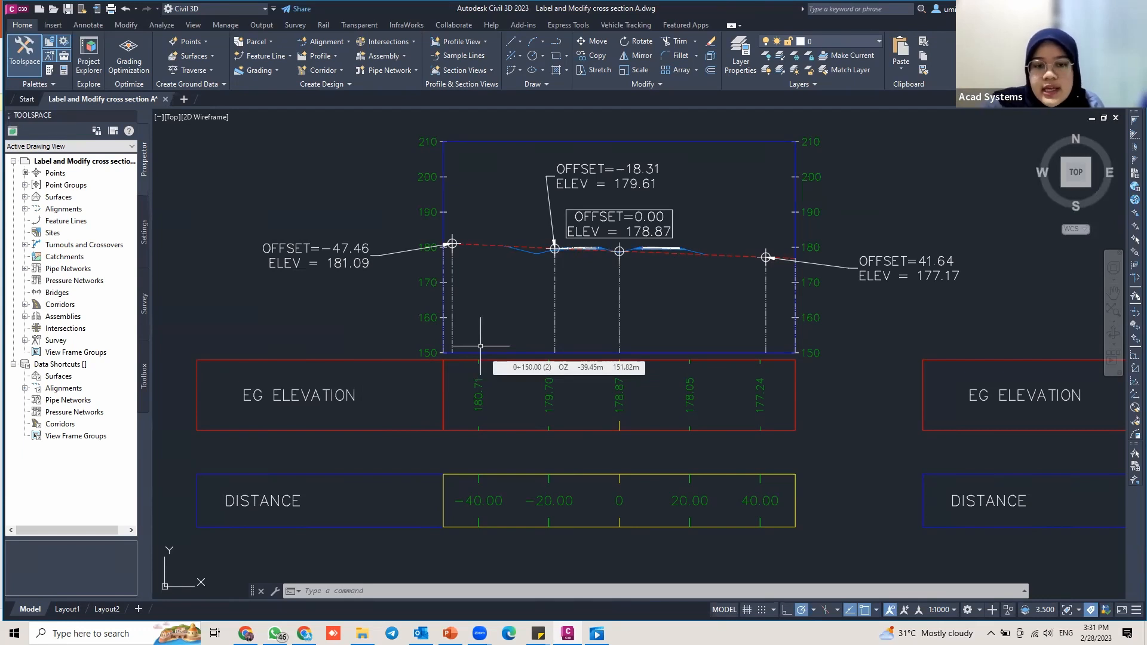
pyautogui.scroll(-2, 680, 302)
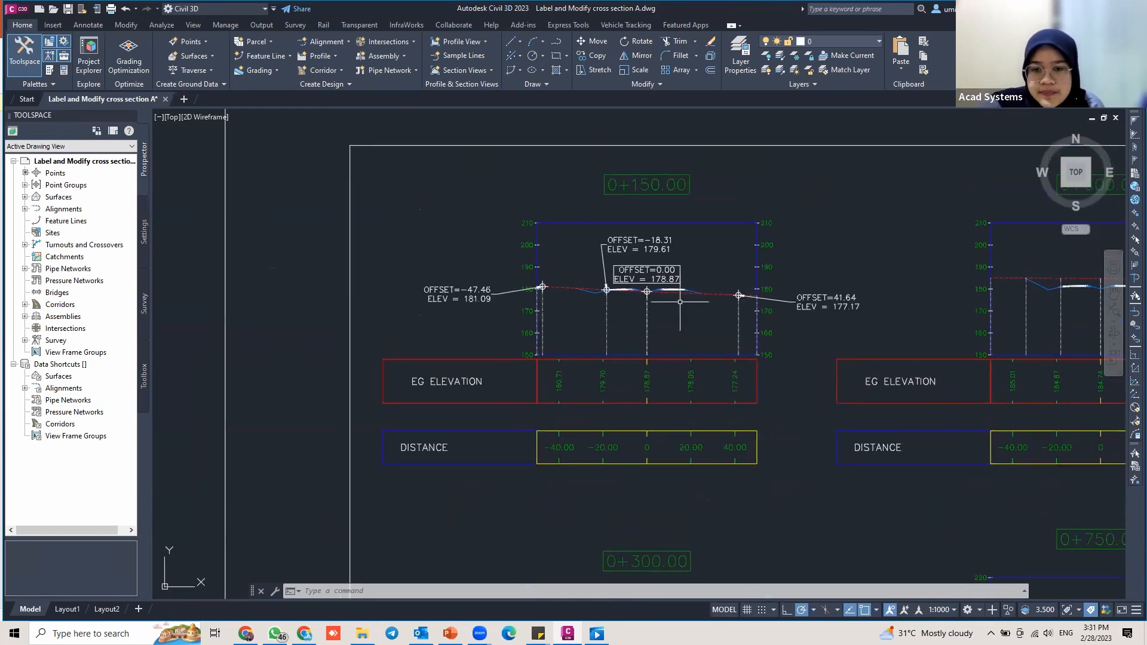
pyautogui.scroll(-3, 680, 301)
pyautogui.scroll(-2, 766, 287)
pyautogui.moveTo(766, 287); pyautogui.dragTo(641, 255, button='middle')
pyautogui.moveTo(736, 270)
pyautogui.mouseDown(button='middle')
pyautogui.moveTo(662, 239)
pyautogui.moveTo(645, 161)
pyautogui.mouseUp(button='middle')
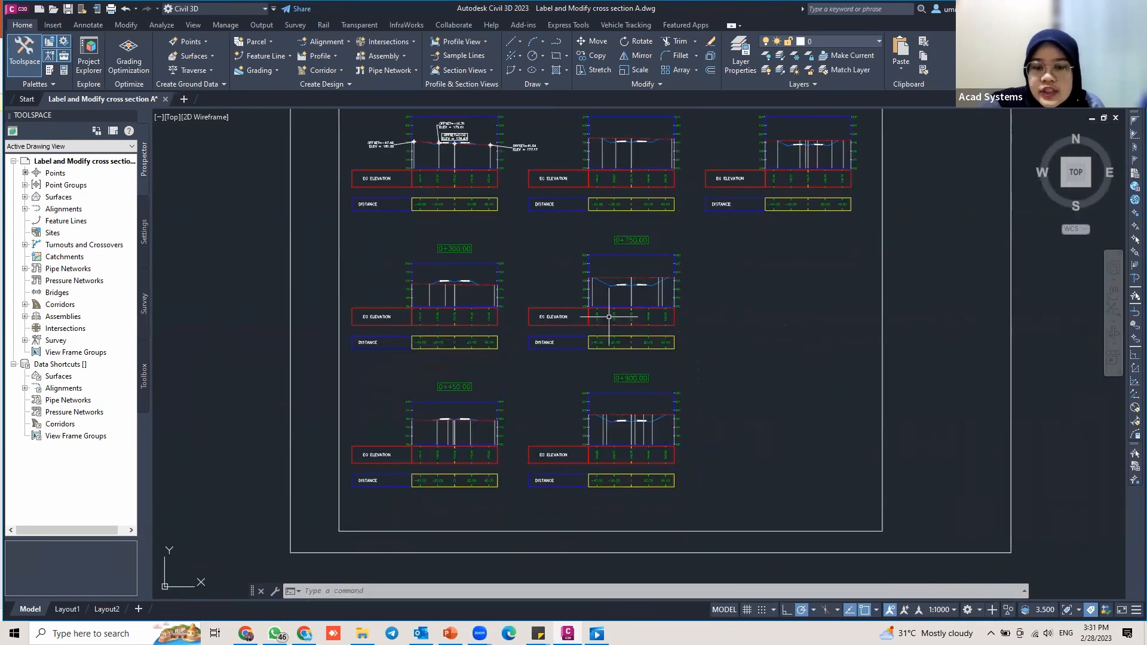
pyautogui.scroll(5, 609, 316)
pyautogui.scroll(-4, 622, 319)
pyautogui.moveTo(643, 318); pyautogui.dragTo(687, 289, button='middle')
pyautogui.moveTo(358, 313); pyautogui.dragTo(472, 276, button='middle')
pyautogui.scroll(3, 512, 327)
pyautogui.scroll(-6, 514, 350)
pyautogui.scroll(5, 546, 358)
pyautogui.scroll(-1, 470, 319)
pyautogui.moveTo(703, 308)
pyautogui.mouseDown(button='middle')
pyautogui.moveTo(515, 325)
pyautogui.moveTo(658, 310)
pyautogui.mouseUp(button='middle')
pyautogui.scroll(-2, 662, 307)
pyautogui.scroll(-2, 662, 307)
pyautogui.moveTo(676, 259); pyautogui.dragTo(662, 319, button='middle')
pyautogui.moveTo(666, 243); pyautogui.dragTo(658, 315, button='middle')
pyautogui.moveTo(648, 196)
pyautogui.mouseDown(button='middle')
pyautogui.moveTo(645, 231)
pyautogui.moveTo(645, 209)
pyautogui.mouseUp(button='middle')
pyautogui.scroll(2, 644, 197)
pyautogui.scroll(1, 644, 196)
pyautogui.scroll(-3, 644, 196)
pyautogui.moveTo(670, 254); pyautogui.dragTo(651, 203, button='middle')
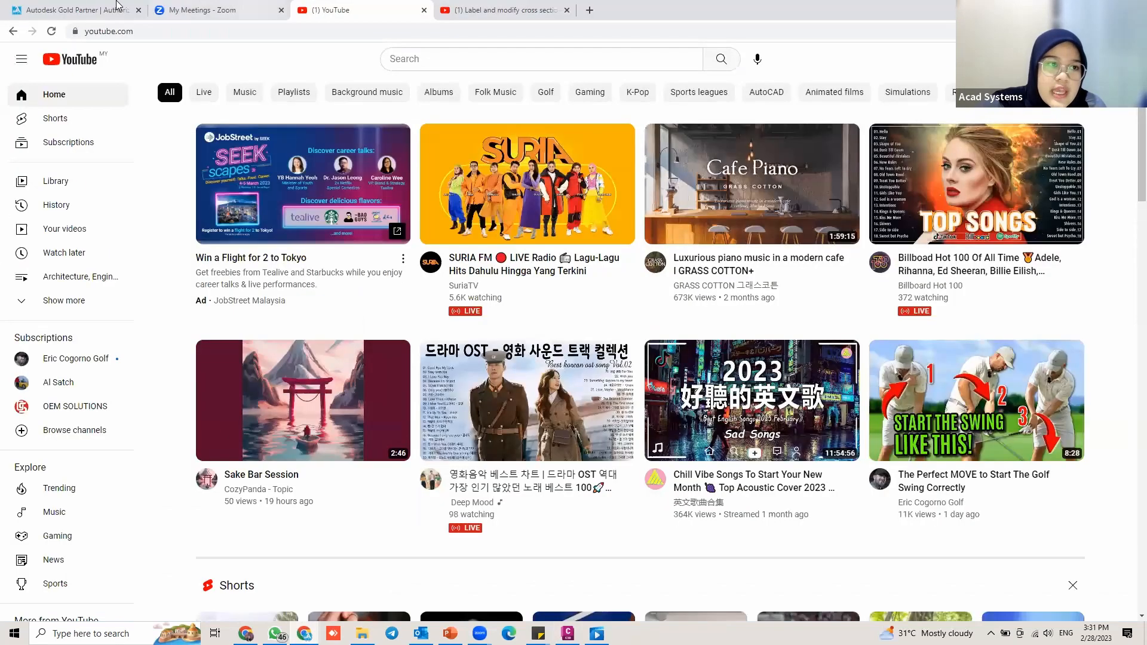
# Step: Switch to the browser's Acad Systems site and look through its home page for the latest online lessons and webinars
pyautogui.click(219, 6)
pyautogui.click(119, 9)
pyautogui.scroll(5, 533, 192)
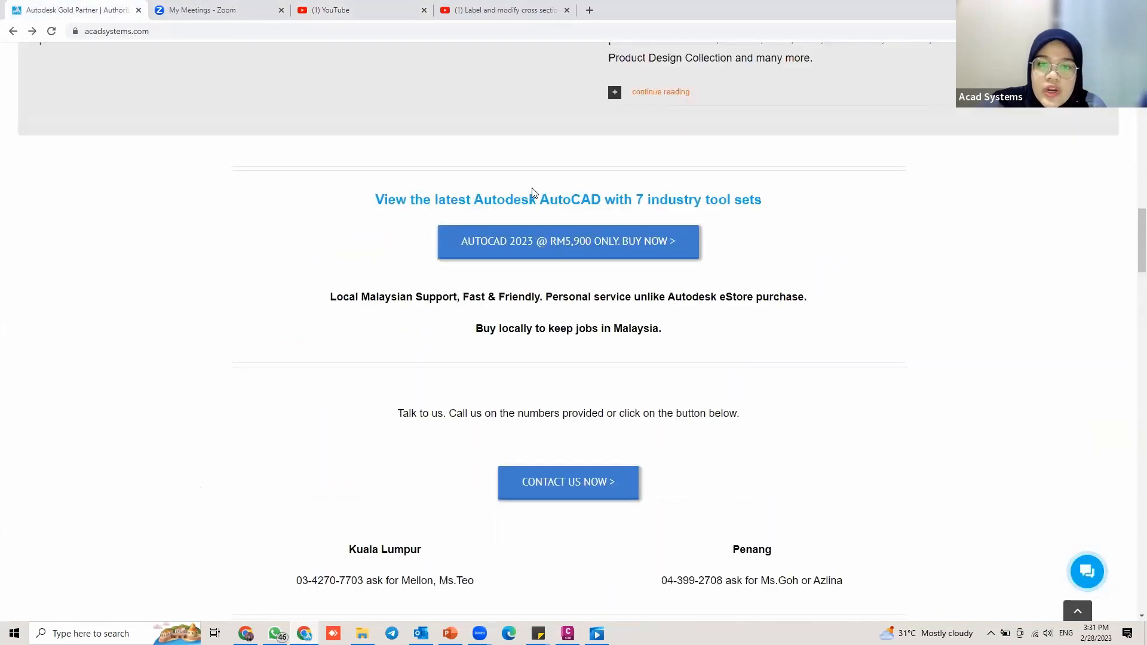
pyautogui.scroll(10, 533, 193)
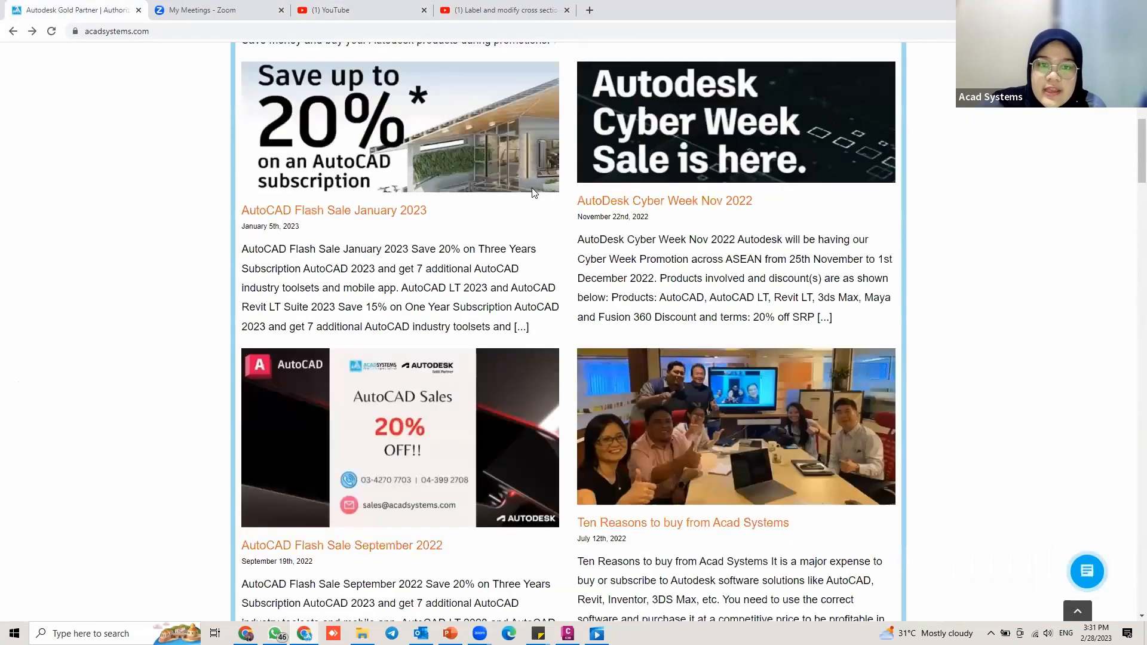
pyautogui.scroll(10, 534, 193)
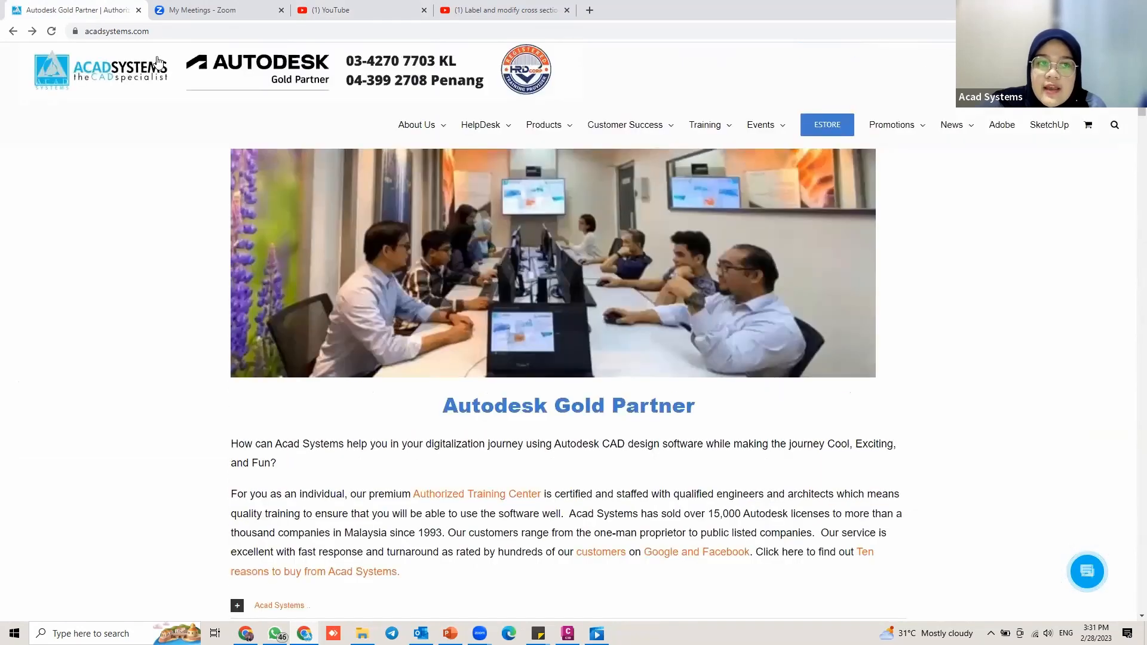
pyautogui.moveTo(545, 124)
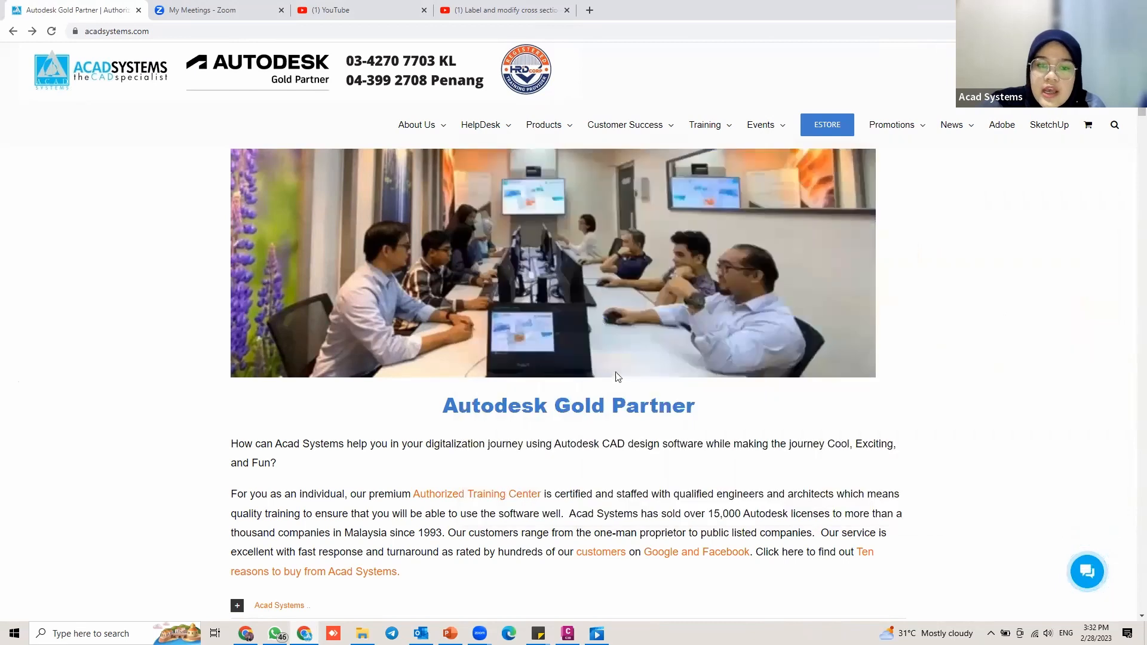
pyautogui.scroll(-8, 778, 421)
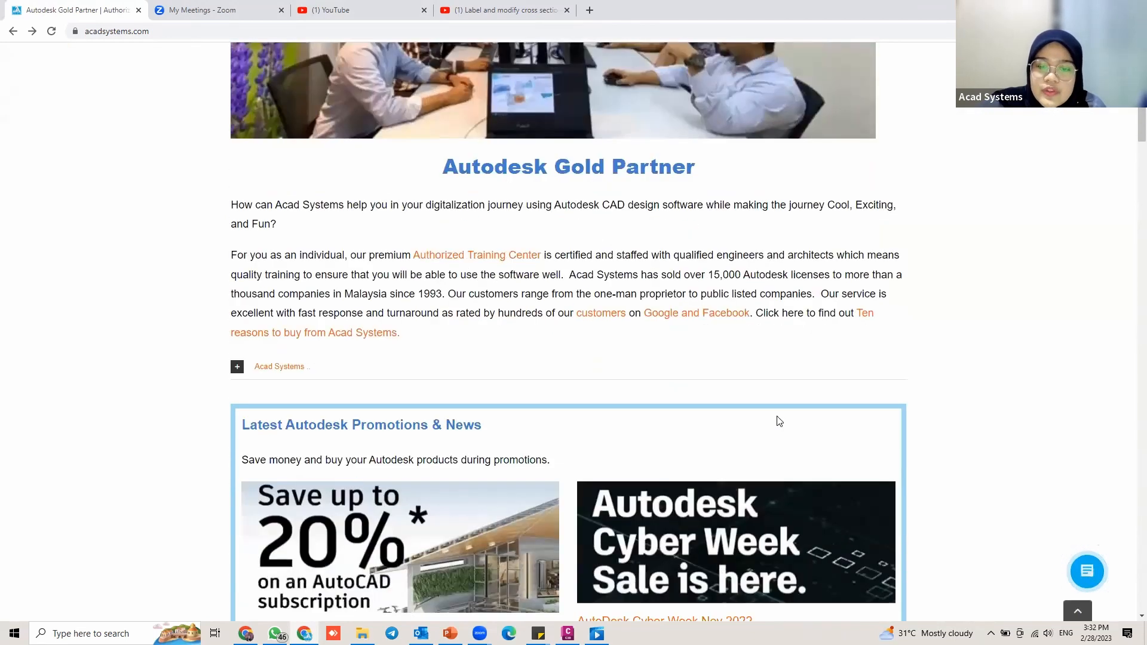
pyautogui.scroll(-4, 777, 421)
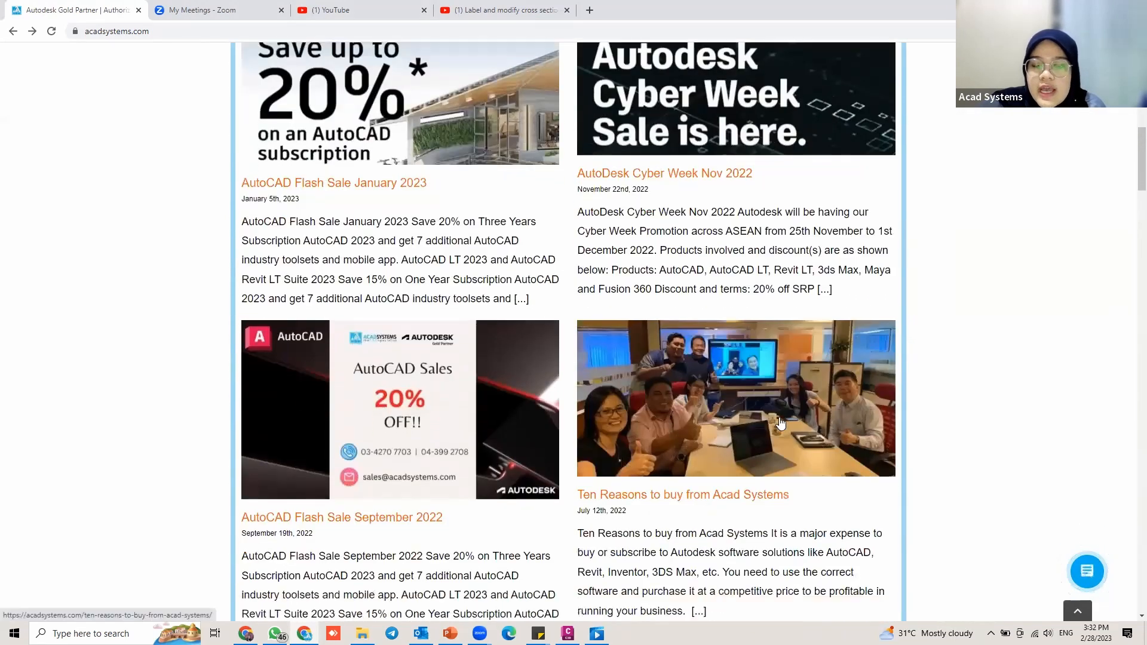
pyautogui.scroll(-15, 782, 423)
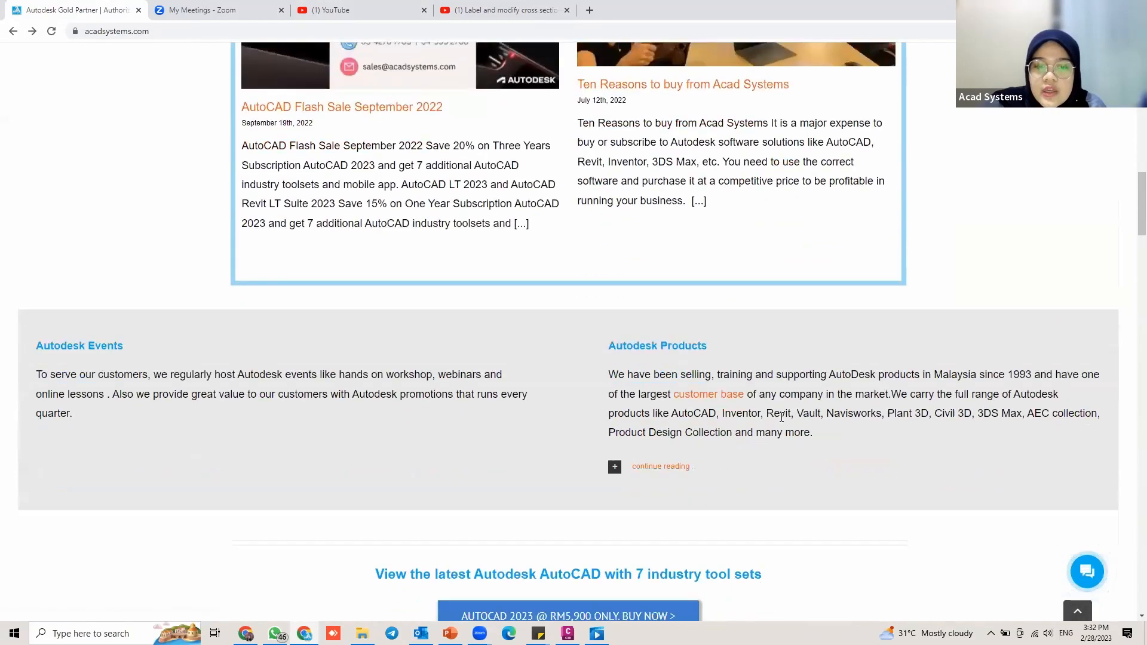
pyautogui.scroll(-6, 783, 423)
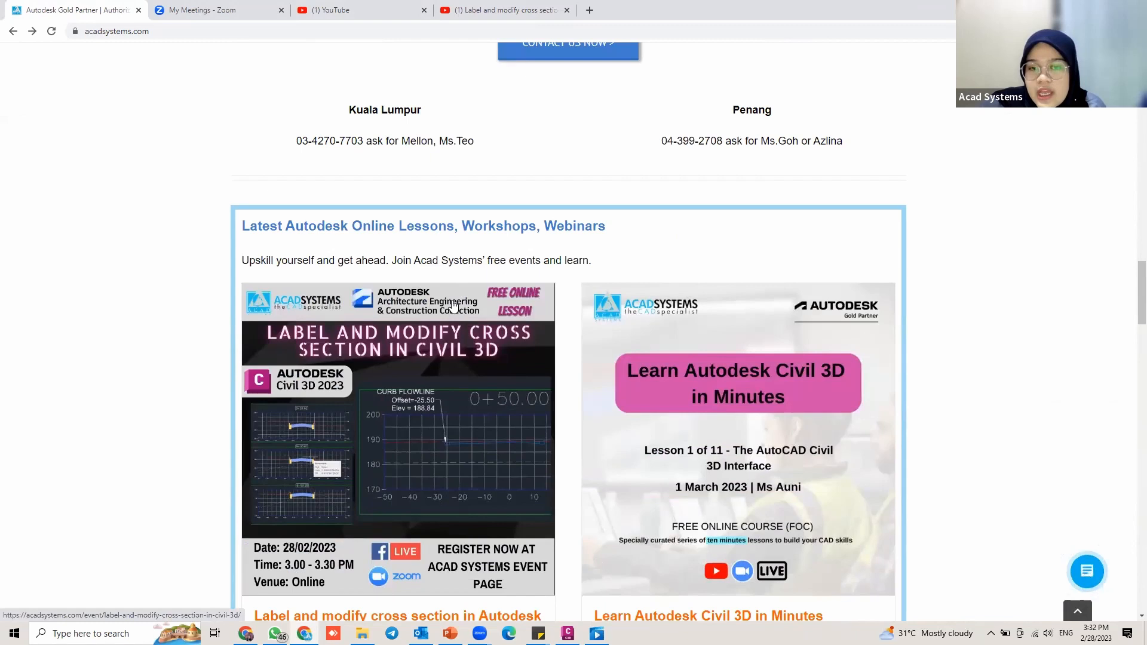
pyautogui.scroll(-3, 568, 280)
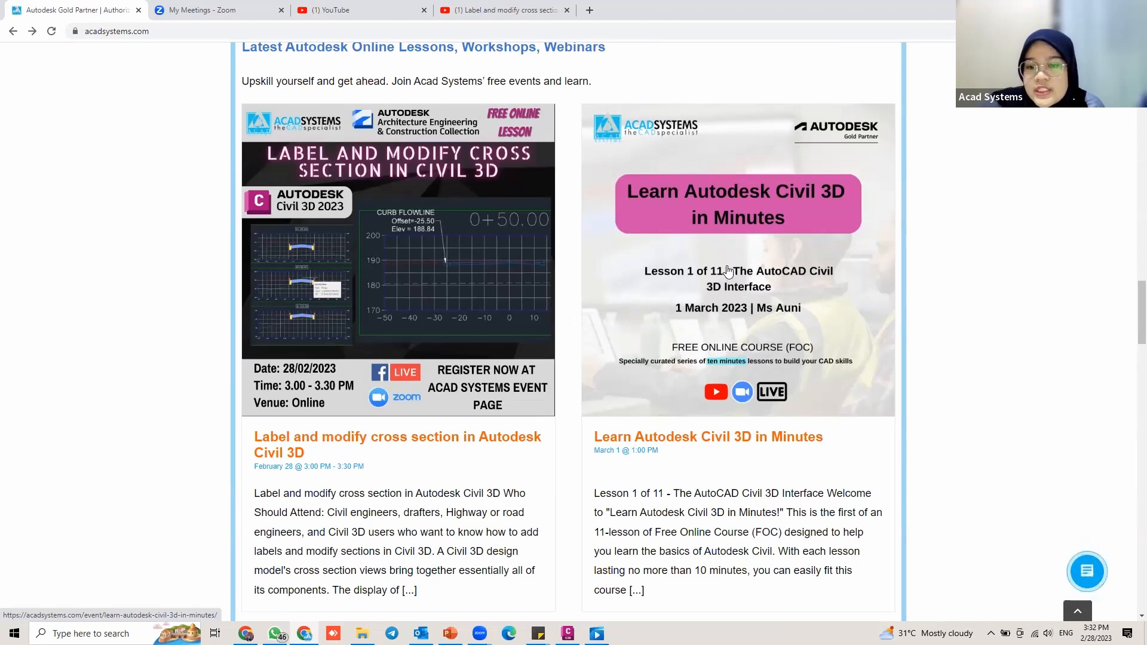
# Step: Open the Learn Autodesk Civil 3D in Minutes event page and bring up its RSVP form
pyautogui.click(786, 273)
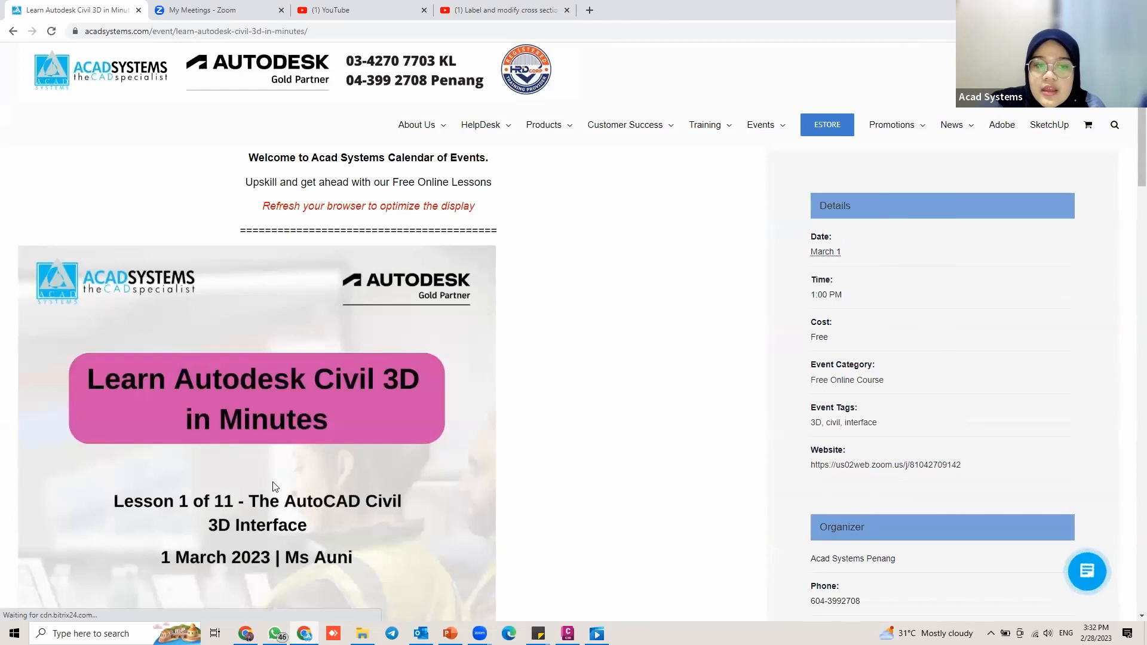
pyautogui.scroll(-7, 368, 332)
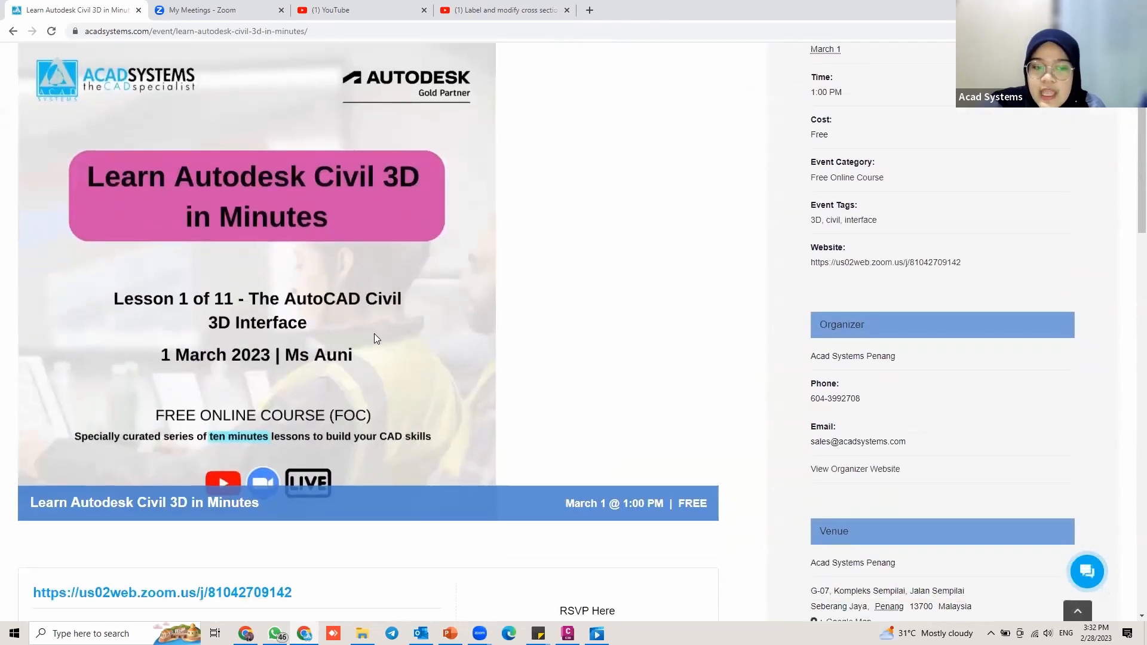
pyautogui.scroll(-2, 59, 334)
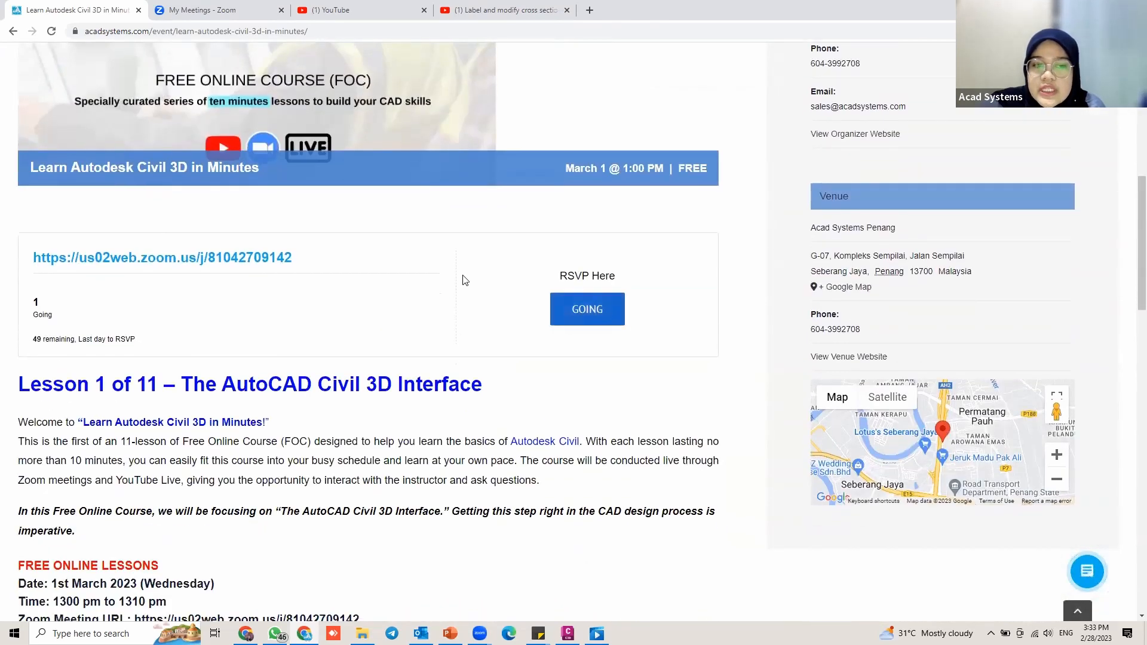
pyautogui.click(604, 316)
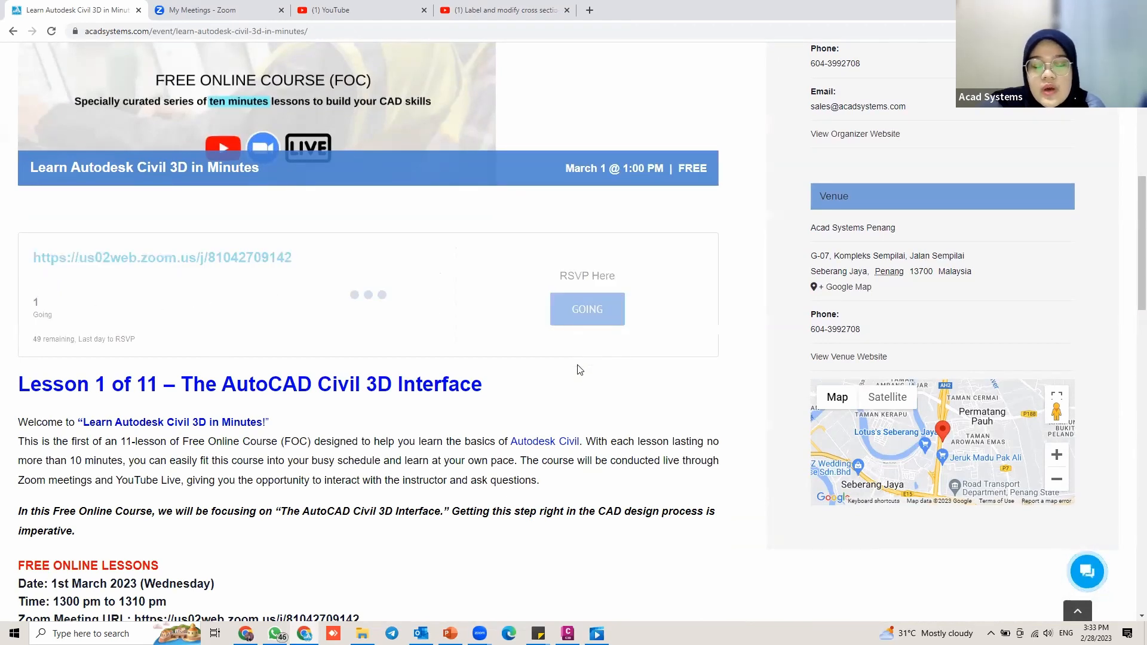
# Step: Read the event's schedule, meeting link and RSVP details for Lesson 1 of 11
pyautogui.scroll(-4, 531, 349)
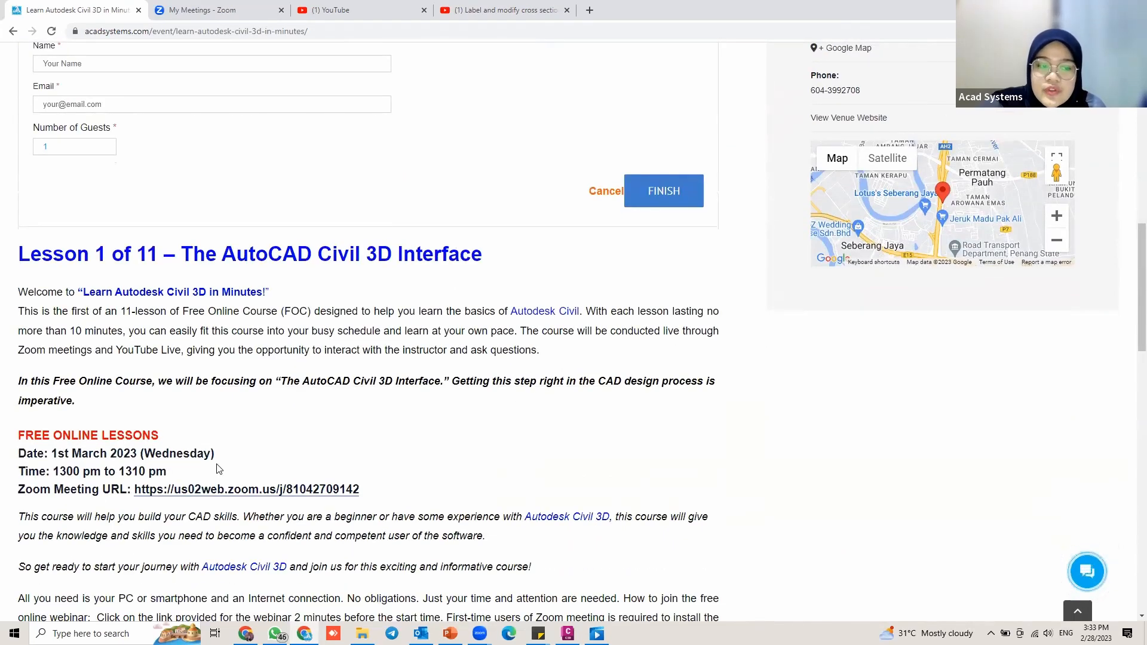
pyautogui.scroll(7, 321, 365)
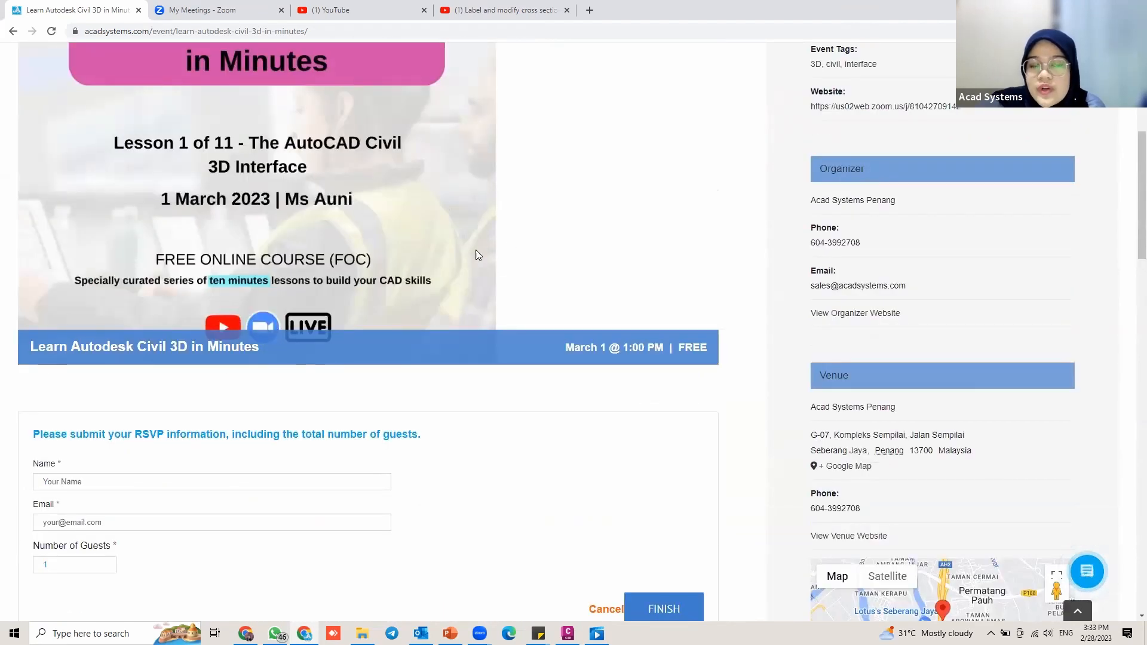
pyautogui.scroll(5, 463, 306)
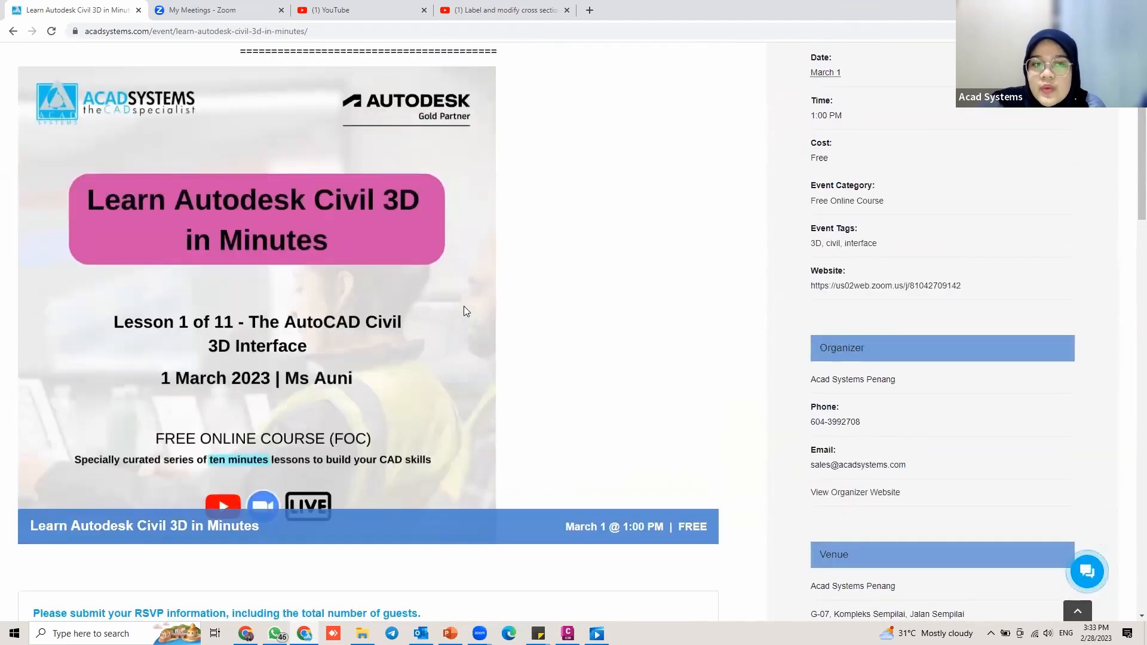
pyautogui.scroll(2, 463, 306)
pyautogui.scroll(-4, 465, 306)
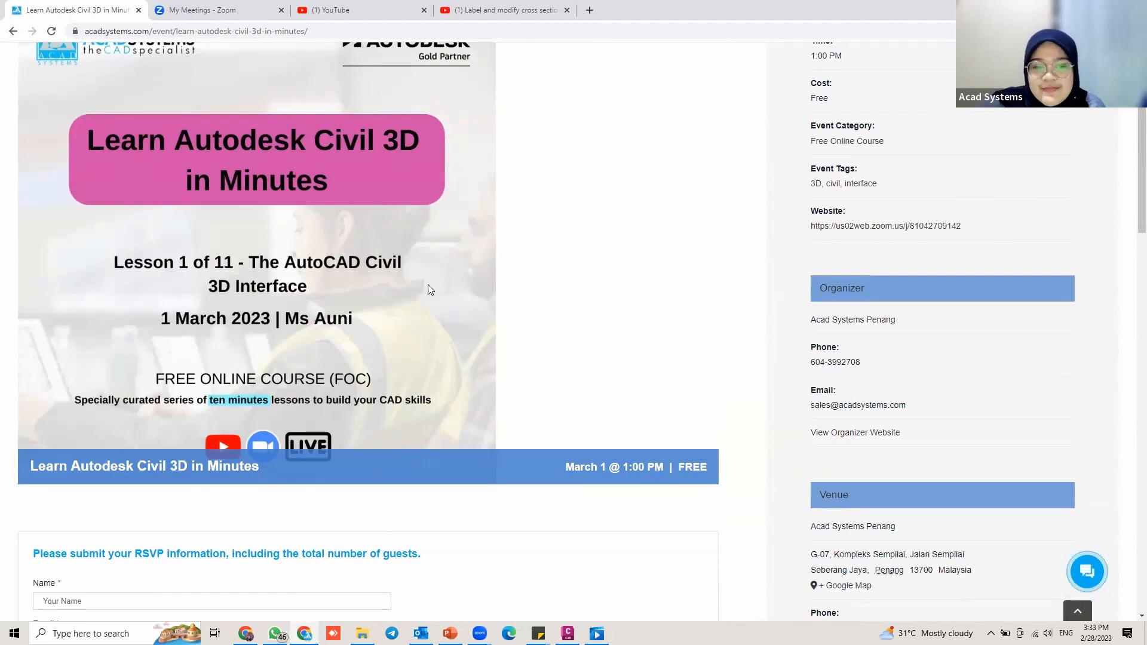
# Step: Return to the Acad Systems home page and look through the upcoming lesson events and the 2023 online training schedule
pyautogui.click(12, 31)
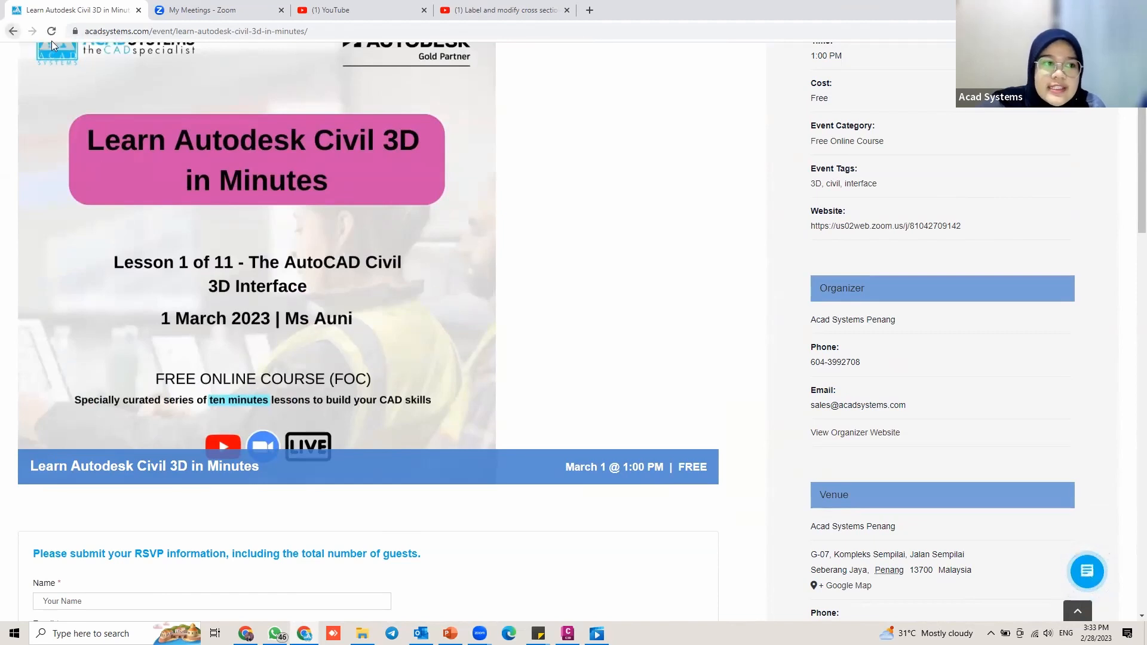
pyautogui.scroll(-5, 786, 329)
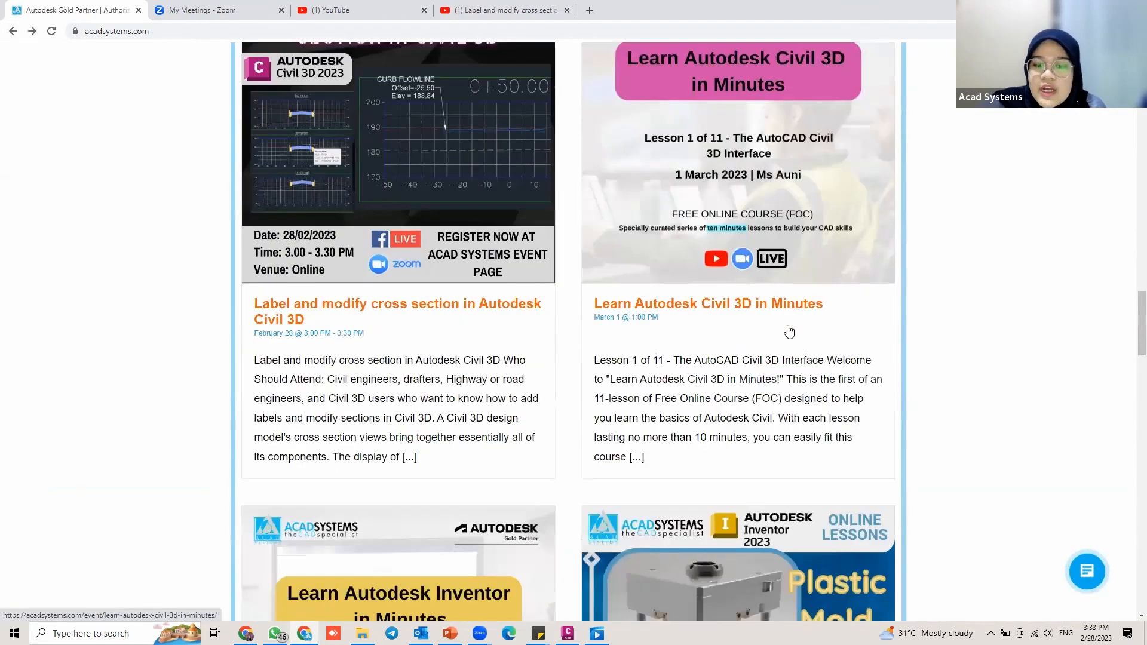
pyautogui.scroll(-11, 895, 437)
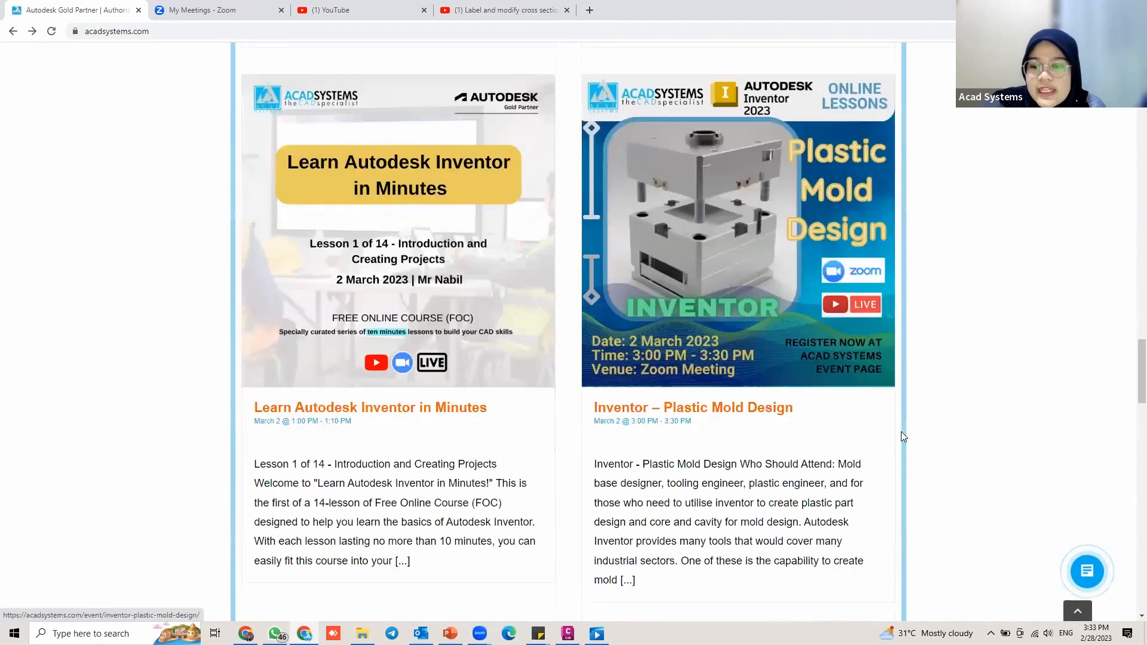
pyautogui.scroll(-13, 902, 436)
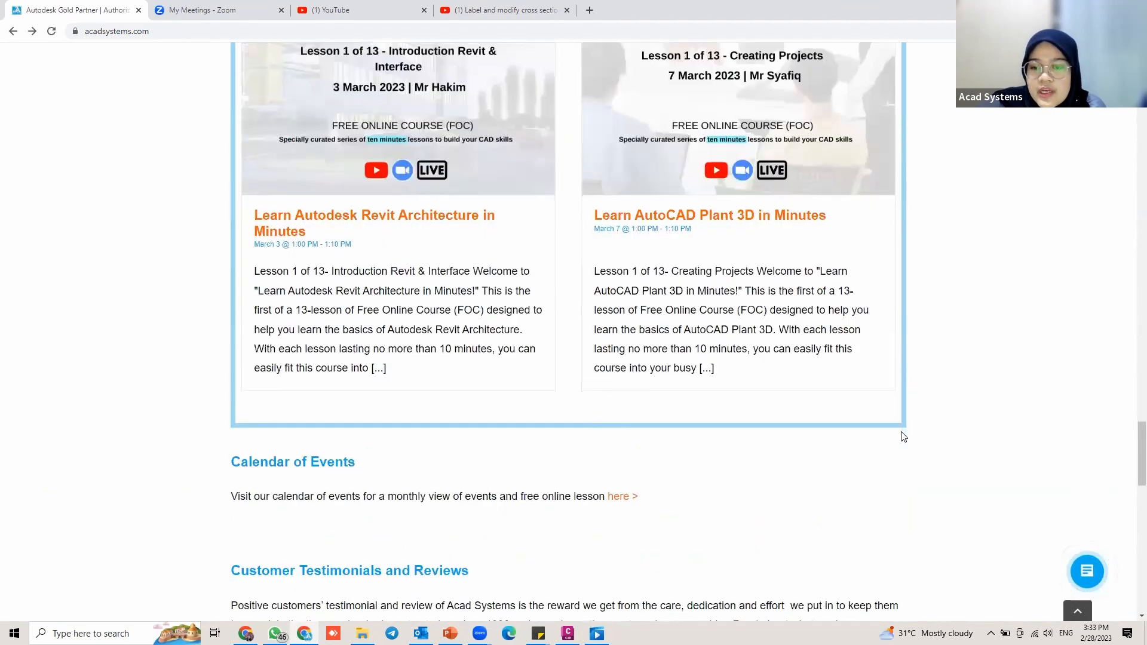
pyautogui.scroll(-10, 732, 274)
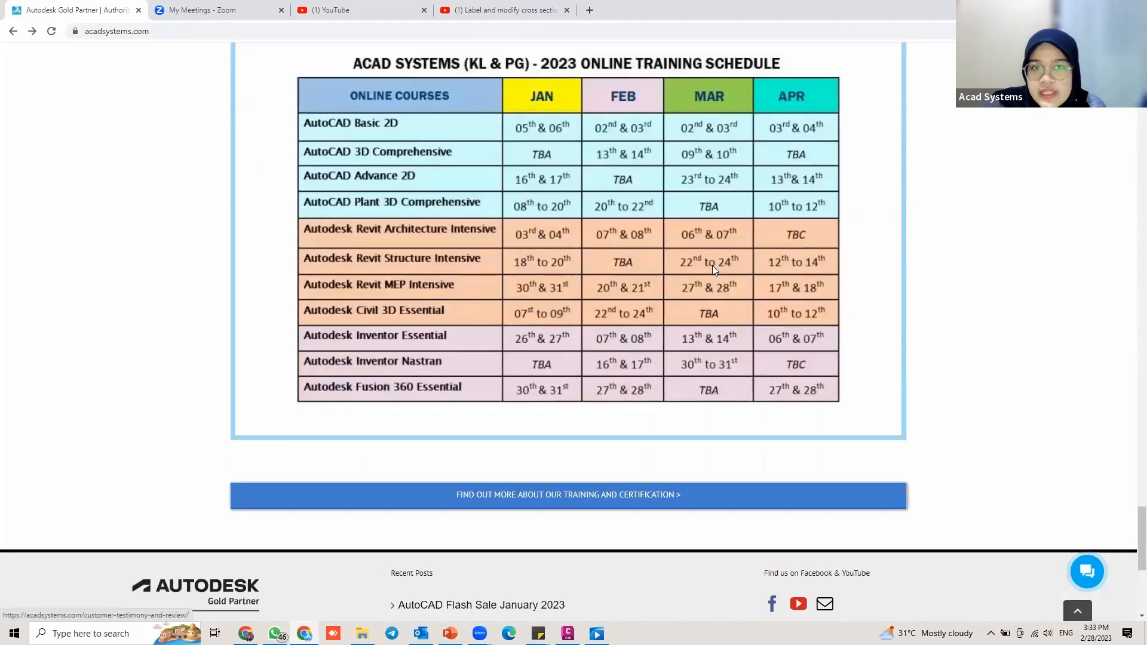
# Step: Open the Acad Systems YouTube channel from the website and browse its recently uploaded videos
pyautogui.click(796, 243)
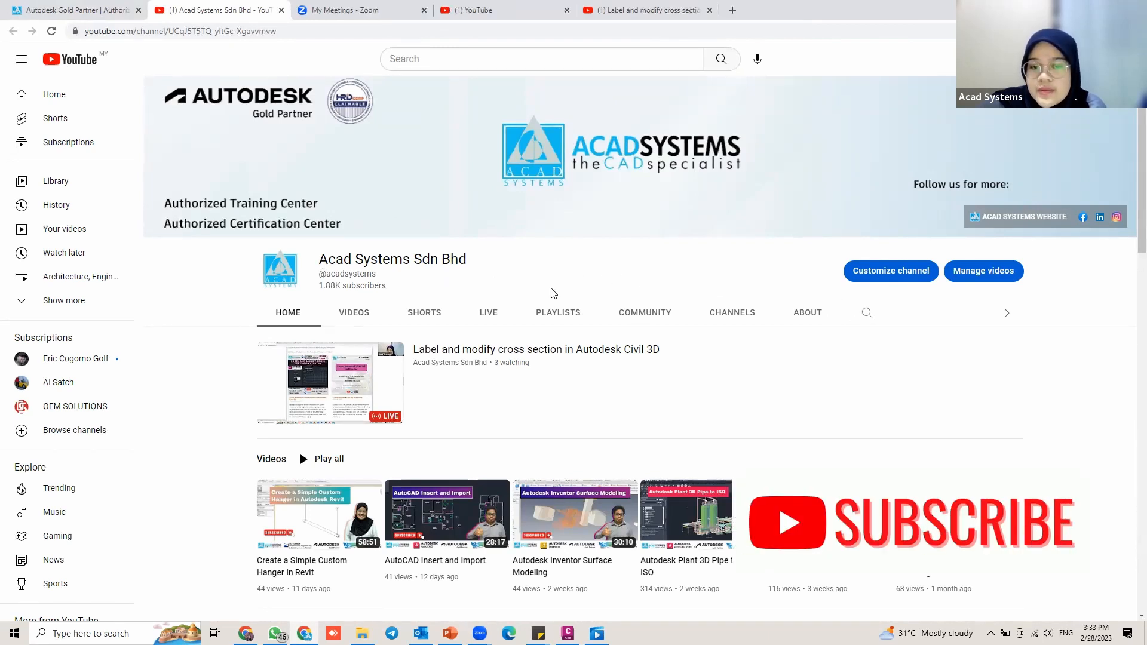
pyautogui.click(350, 320)
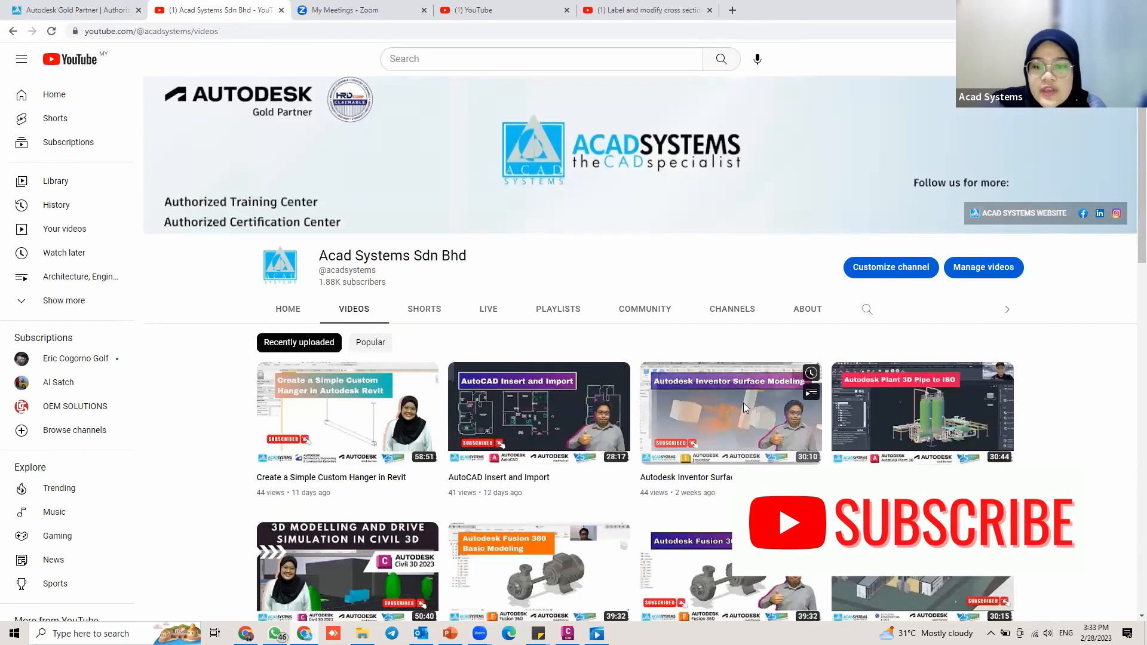
pyautogui.scroll(-2, 748, 409)
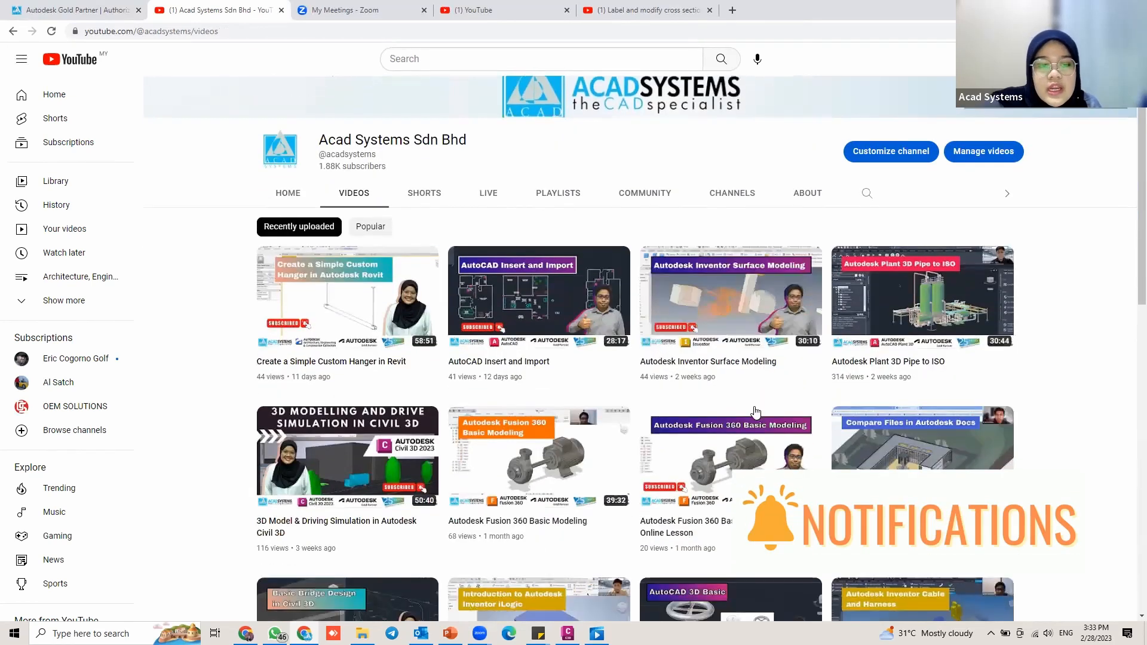
pyautogui.scroll(-3, 755, 412)
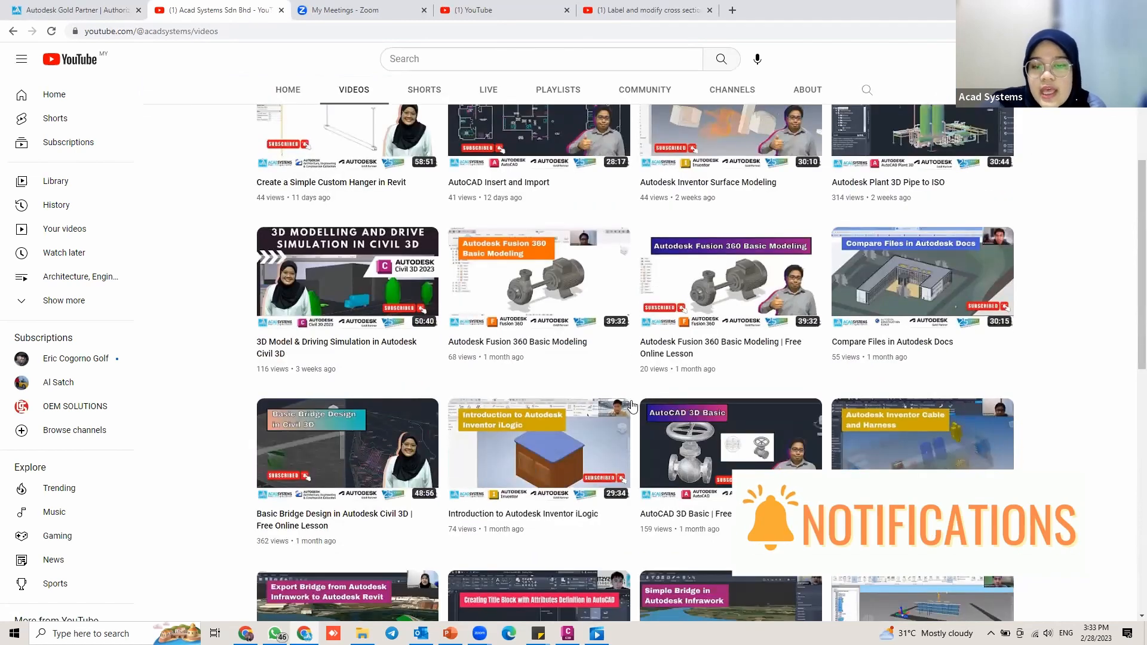
pyautogui.scroll(-3, 633, 410)
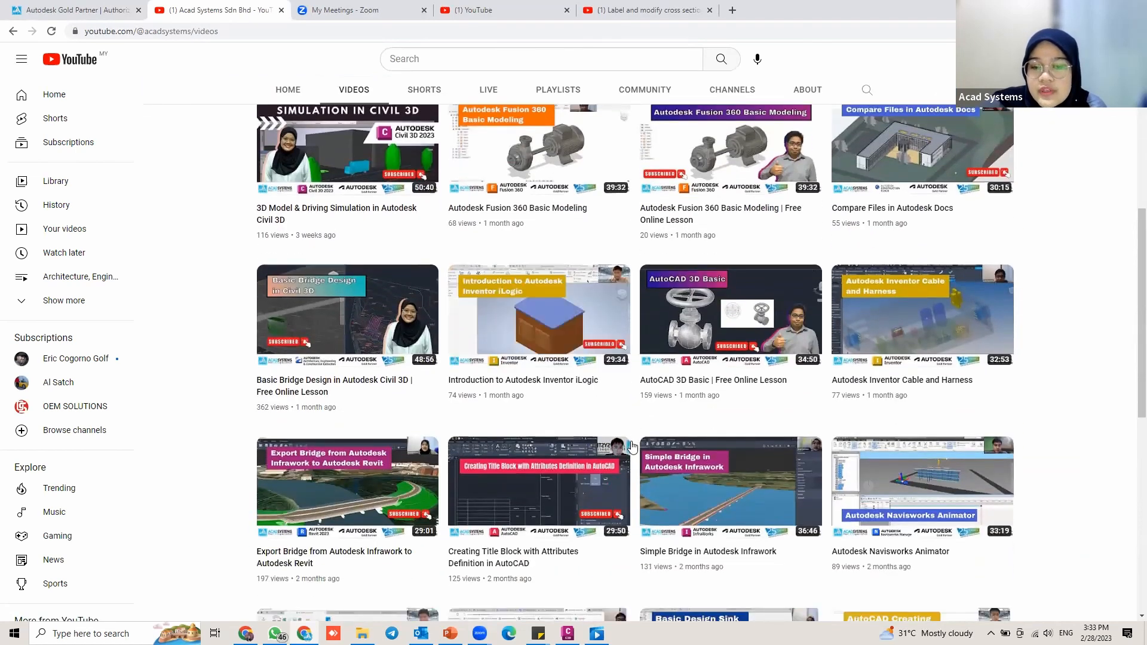
pyautogui.scroll(-2, 632, 448)
pyautogui.scroll(-3, 758, 334)
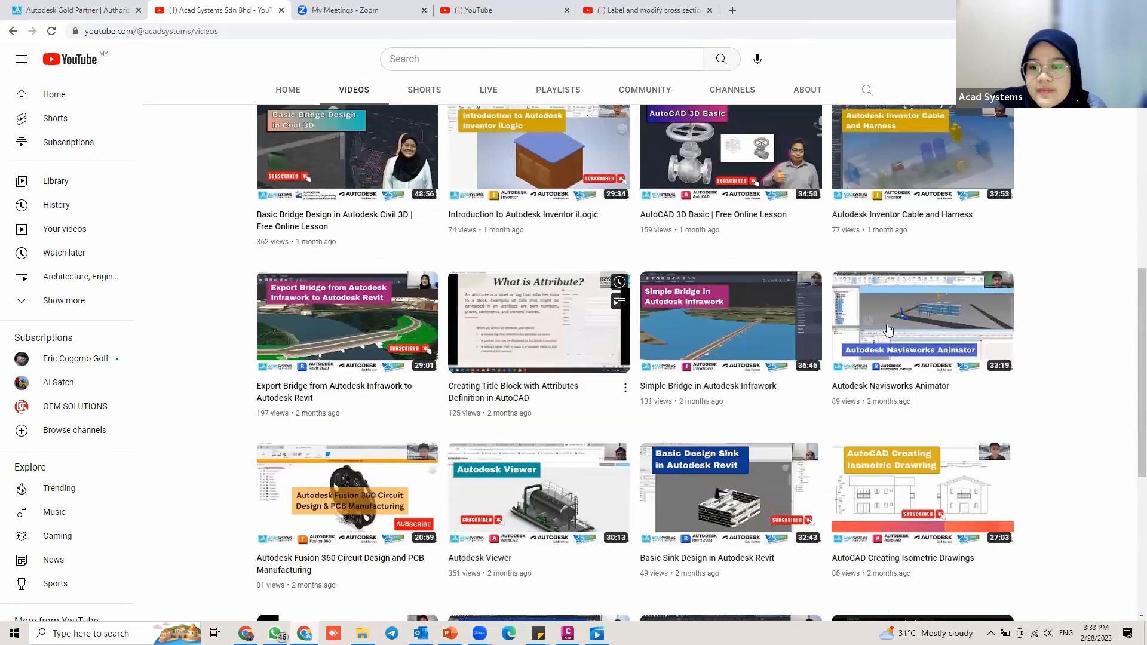
pyautogui.scroll(-2, 758, 359)
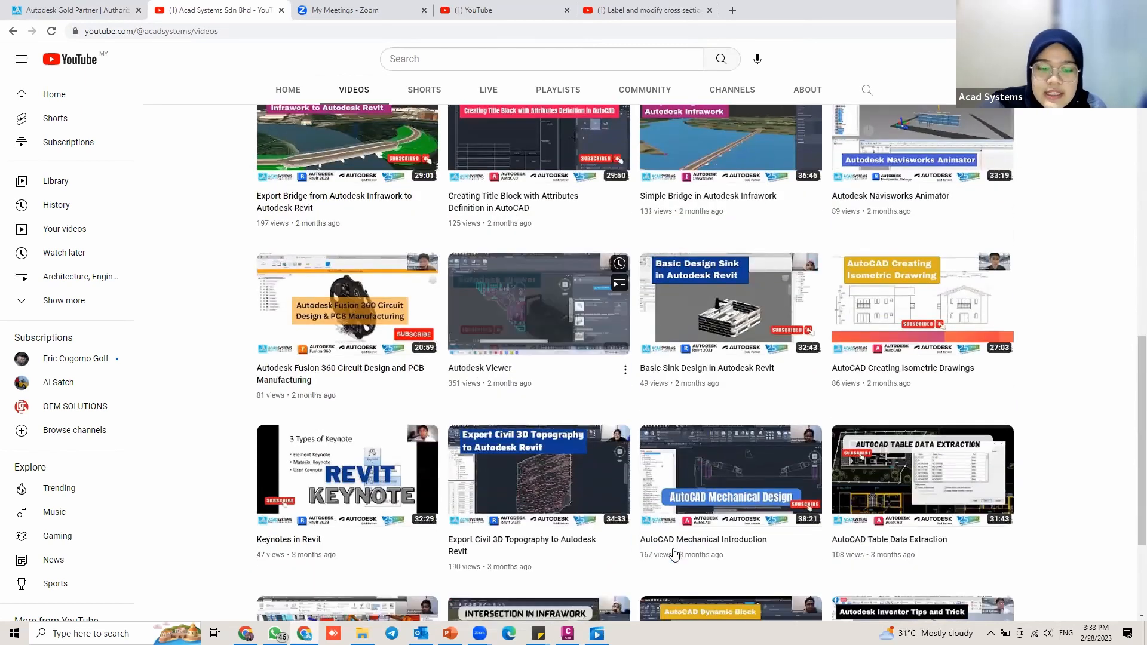
pyautogui.scroll(-3, 687, 514)
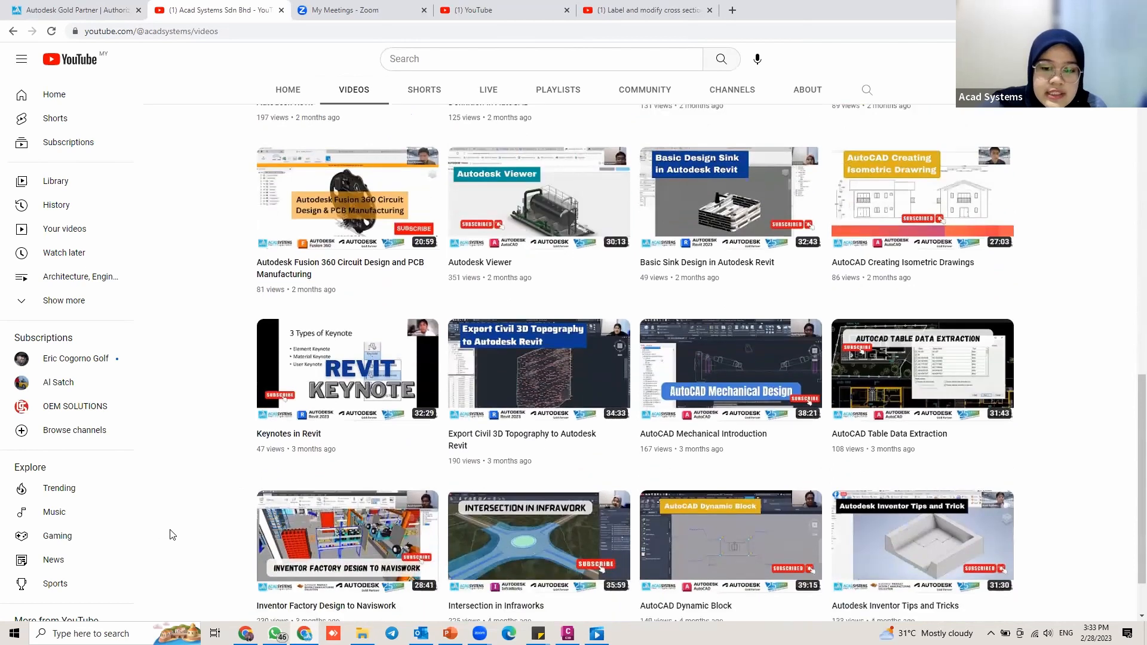
# Step: Switch to the PowerPoint presentation Label and Modify Cross Section in Civil 3D and show its closing Thank You slide
pyautogui.hotkey('alt', 'Tab')
pyautogui.scroll(-2, 755, 516)
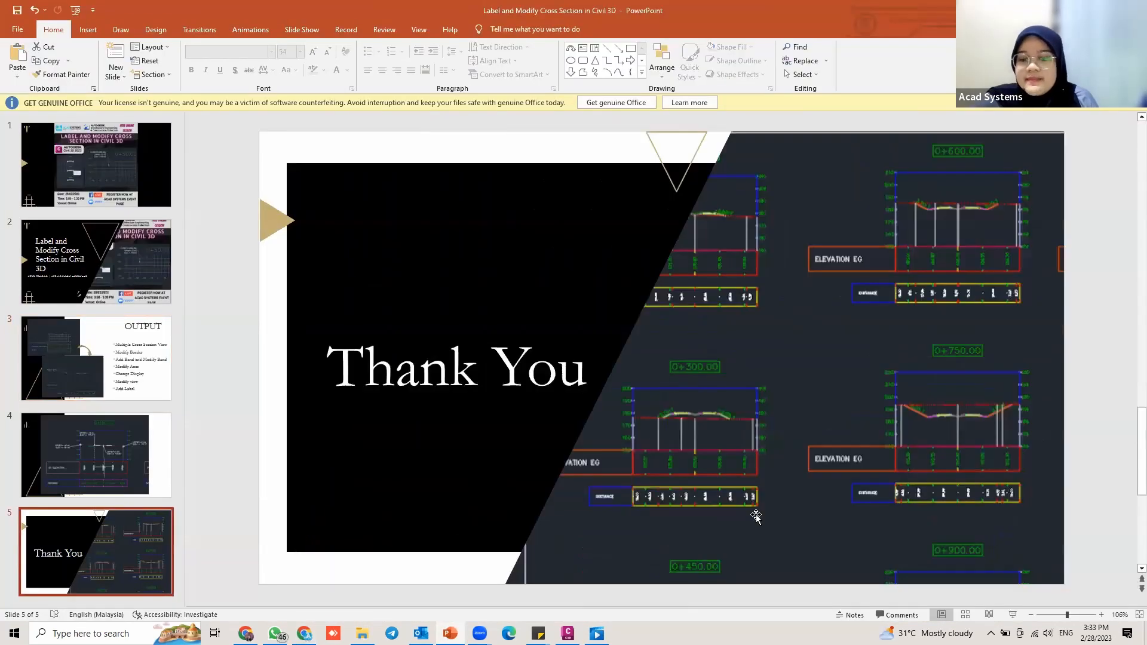